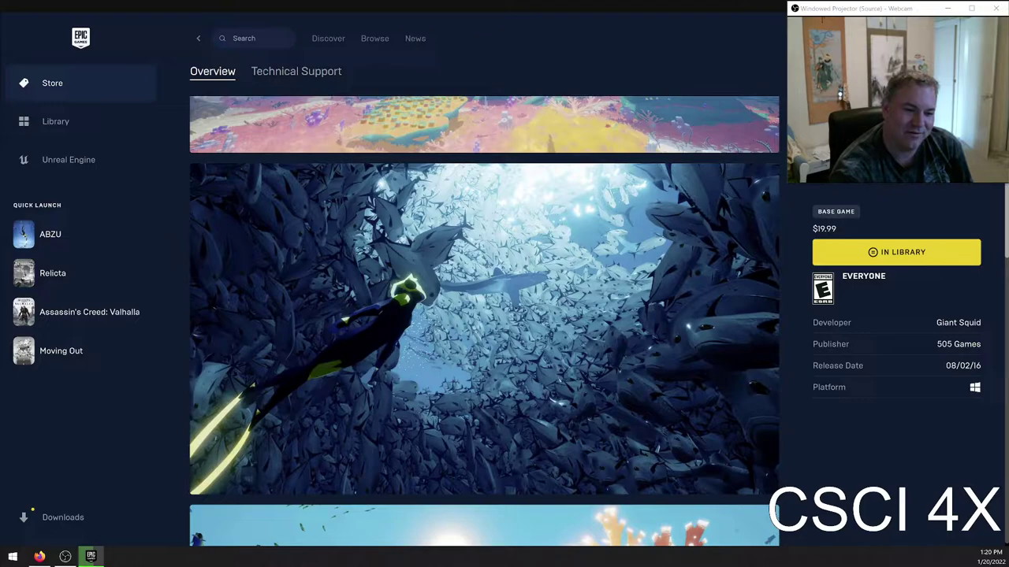
click(53, 272)
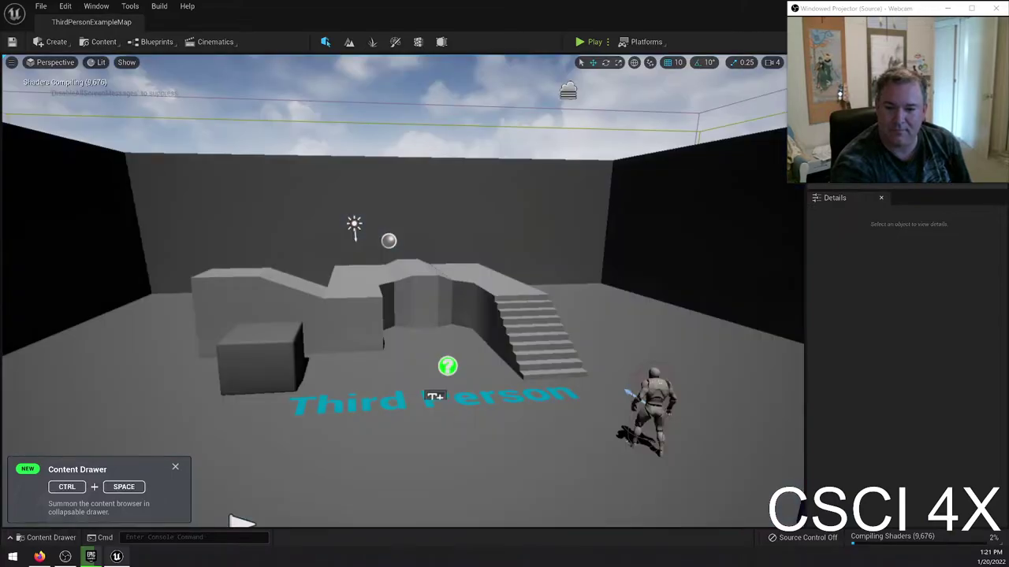
Step: Dismiss the floor's context menu and open the Content Drawer to view the project's folders
right_click(228, 453)
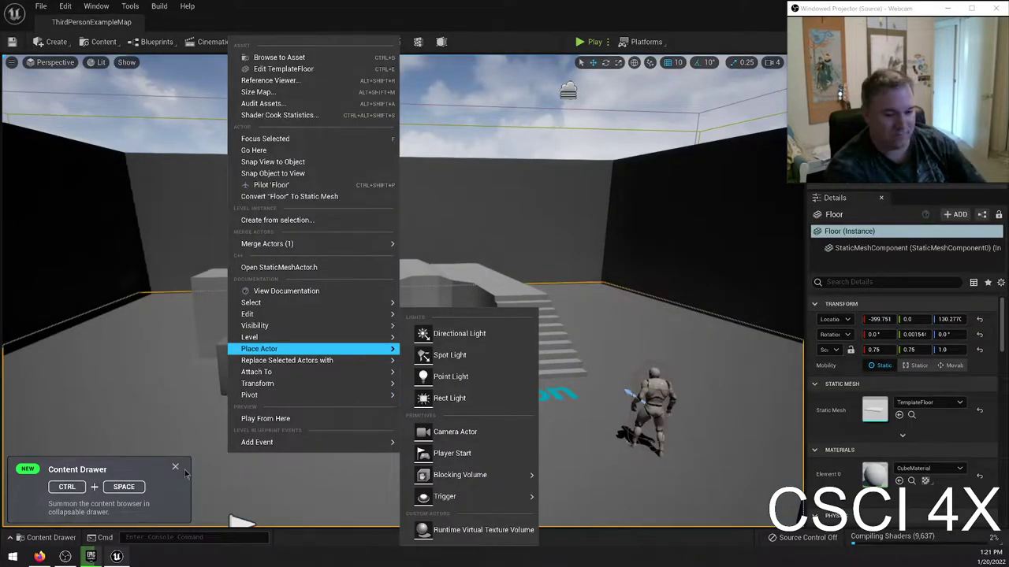
key(ctrl+space)
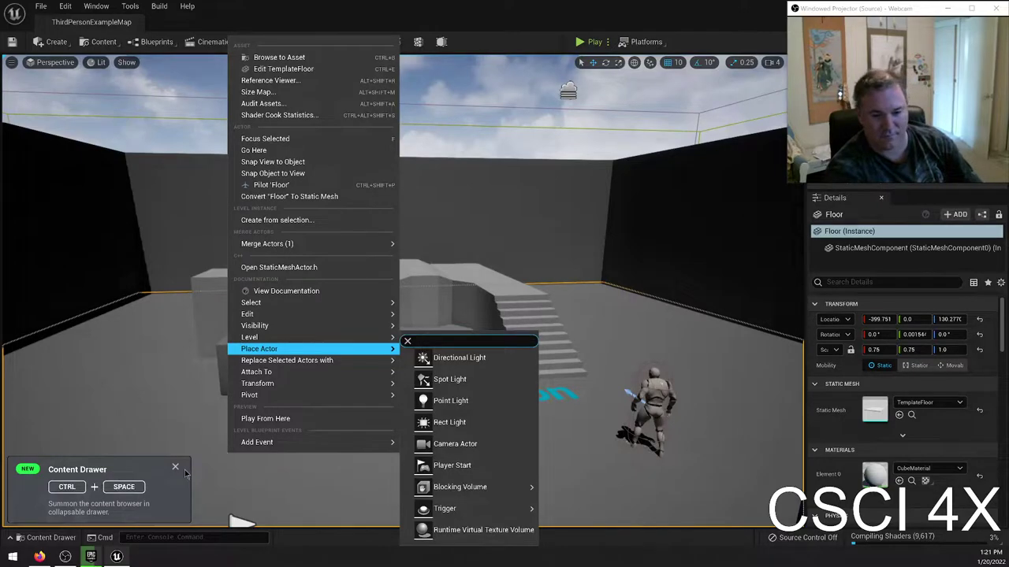
click(304, 548)
key(ctrl+space)
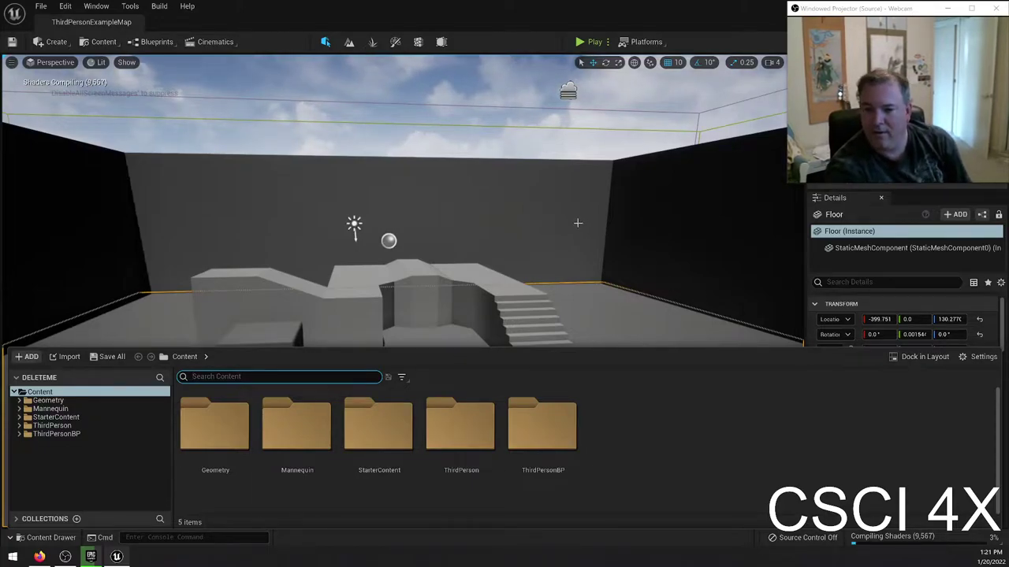
Step: Play the level in the viewport, run and jump the character around the map, and end the play session
right_drag(576, 223, 599, 354)
right_drag(457, 260, 434, 272)
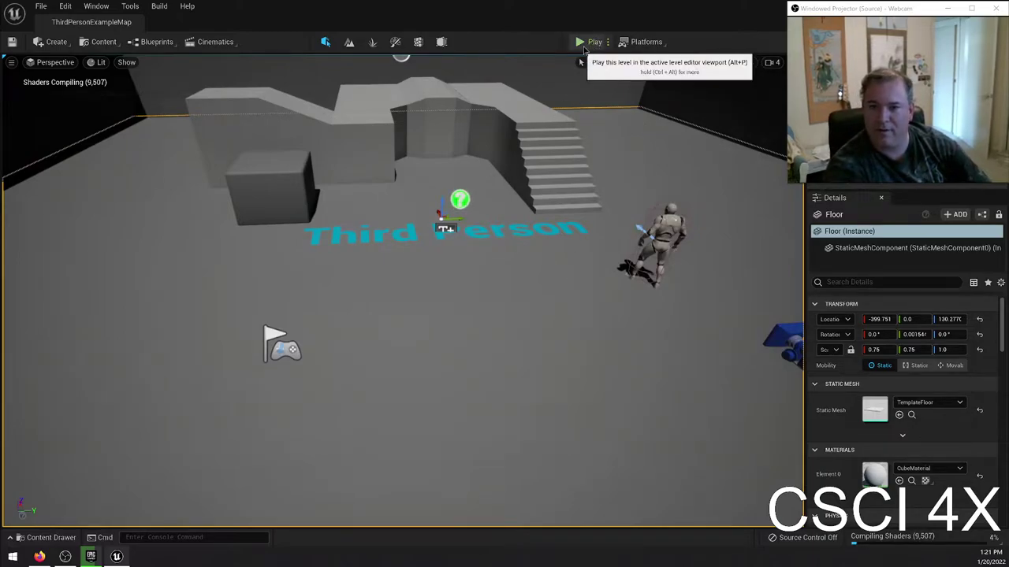
click(583, 49)
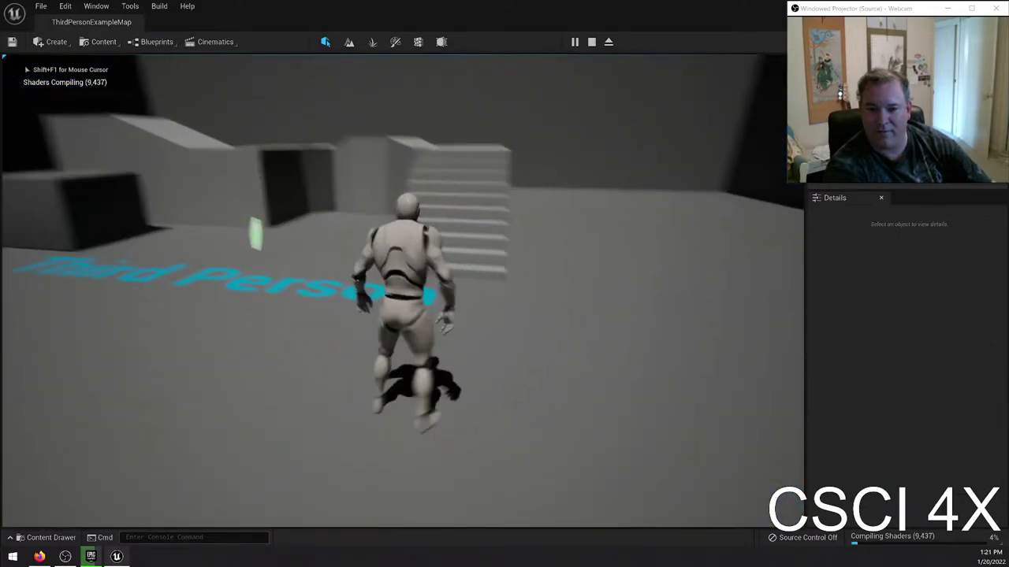
key(w)
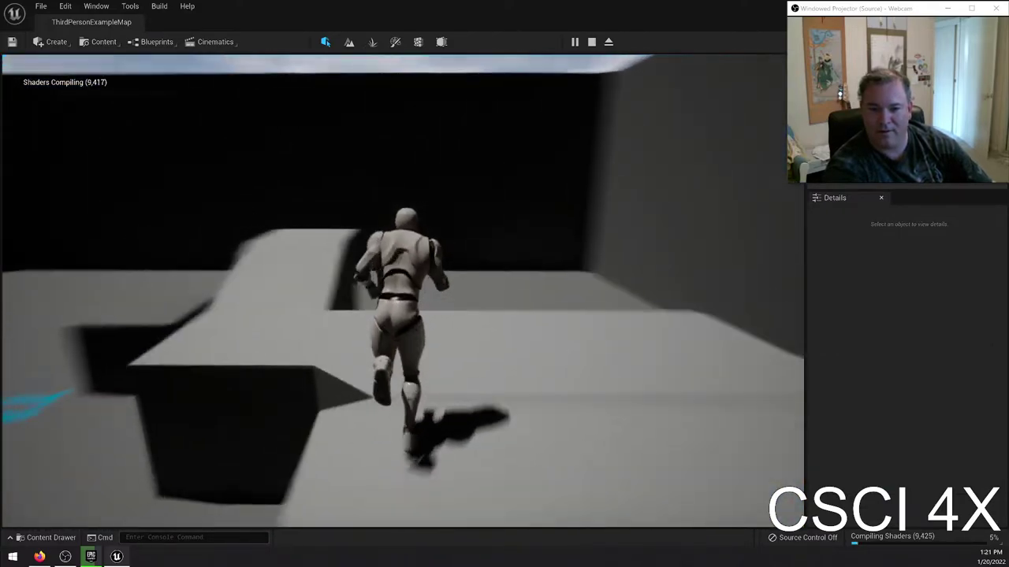
key(space)
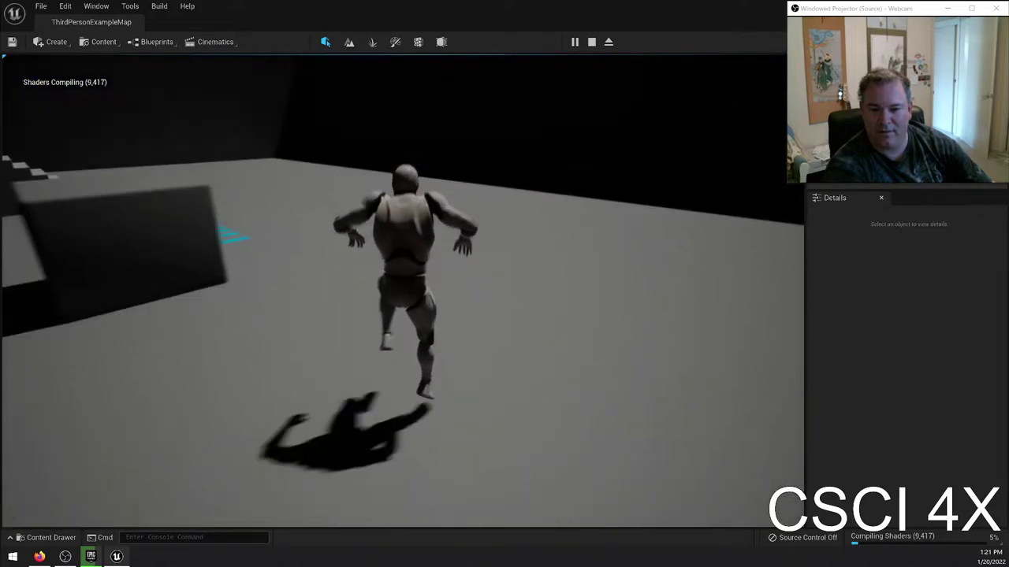
key(space)
key(space)
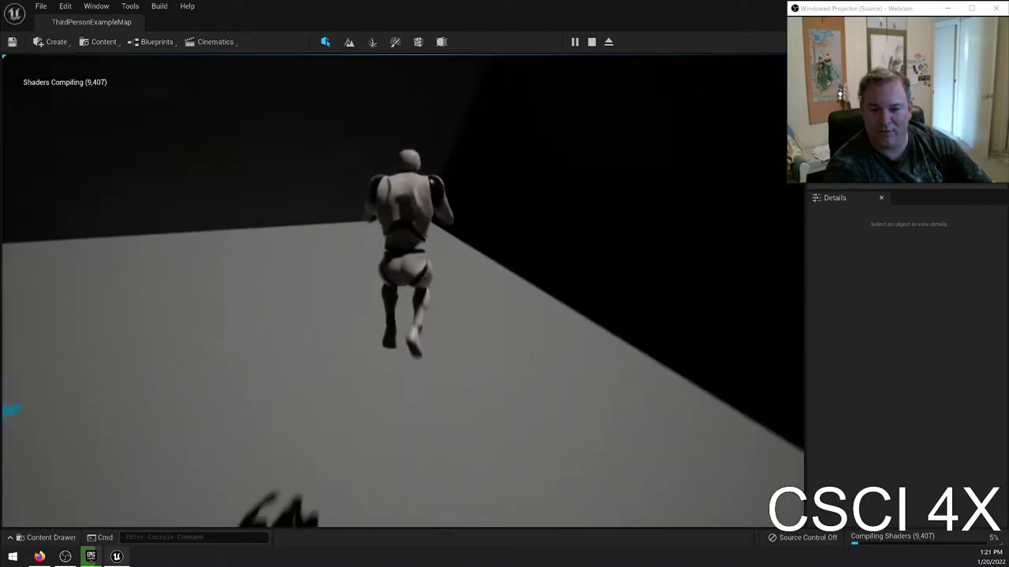
key(space)
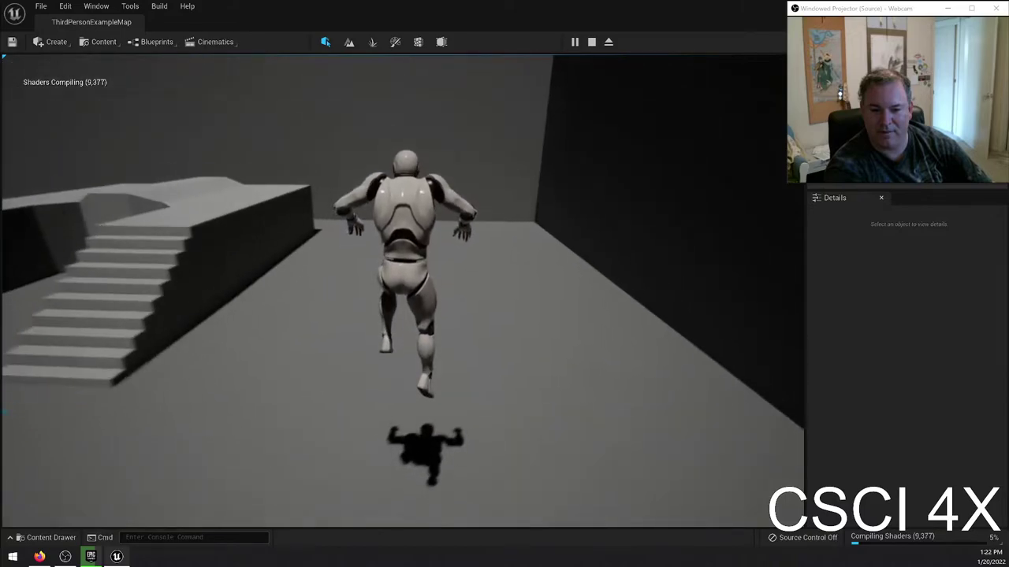
key(space)
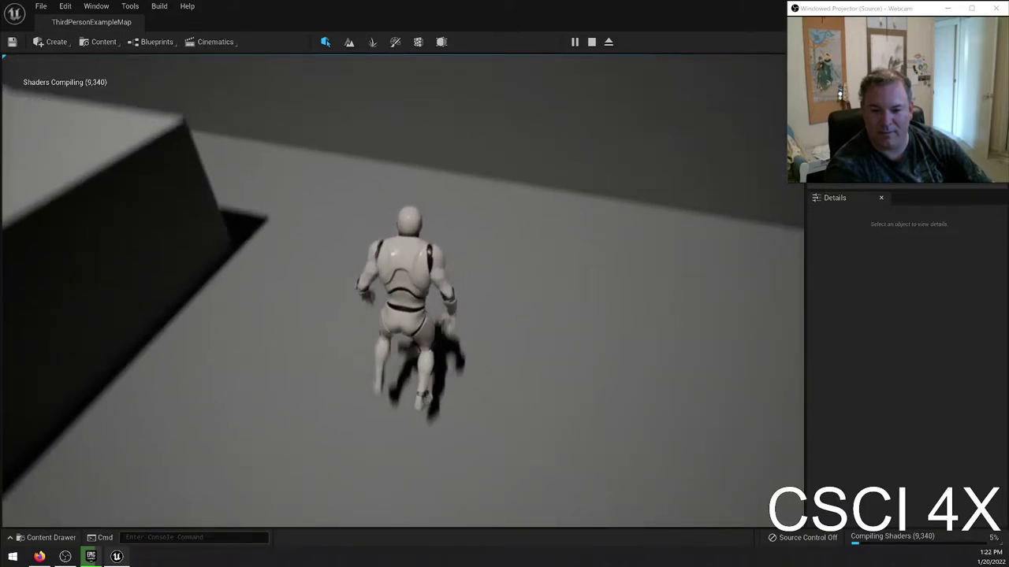
key(space)
key(space)
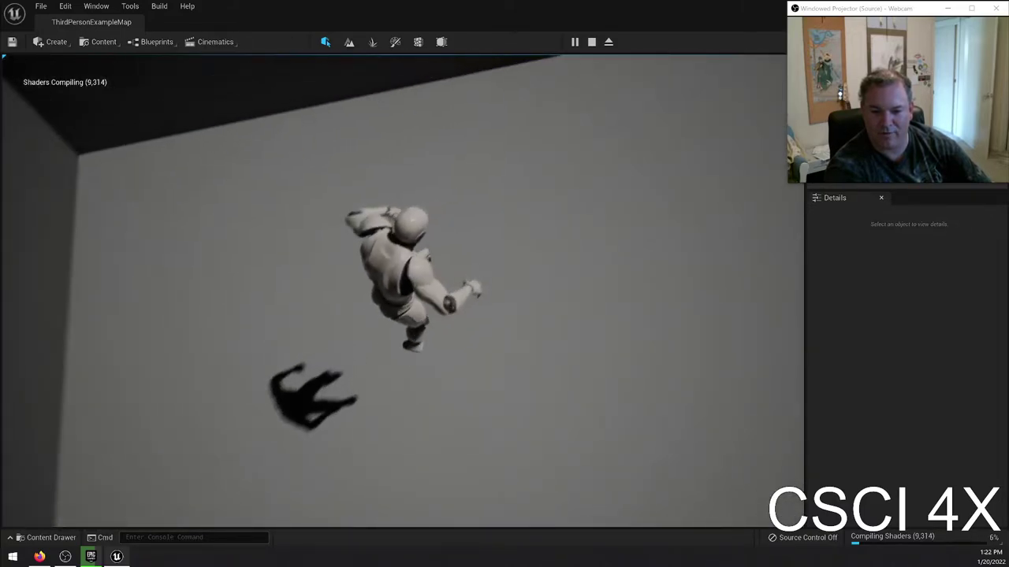
key(space)
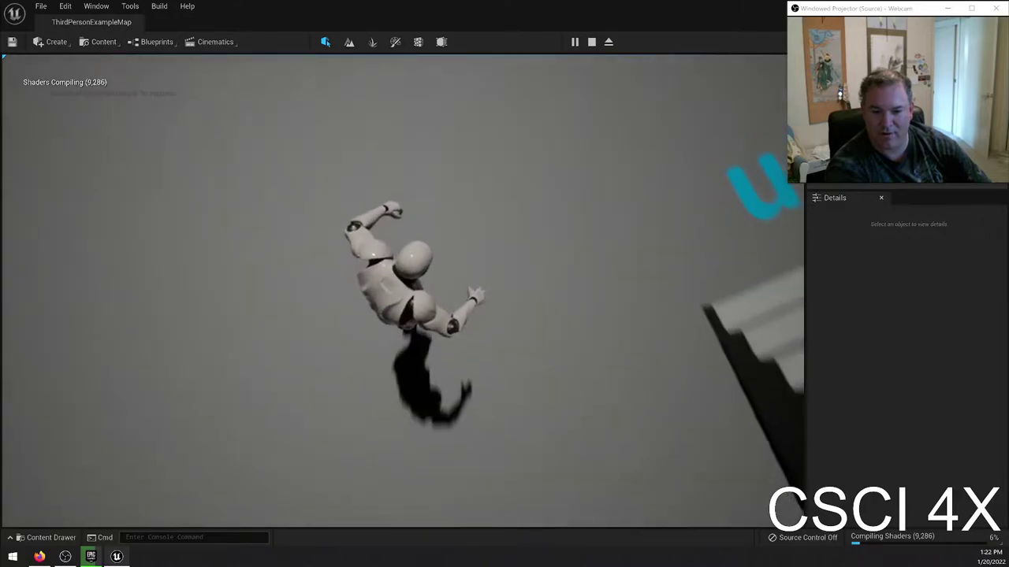
key(w)
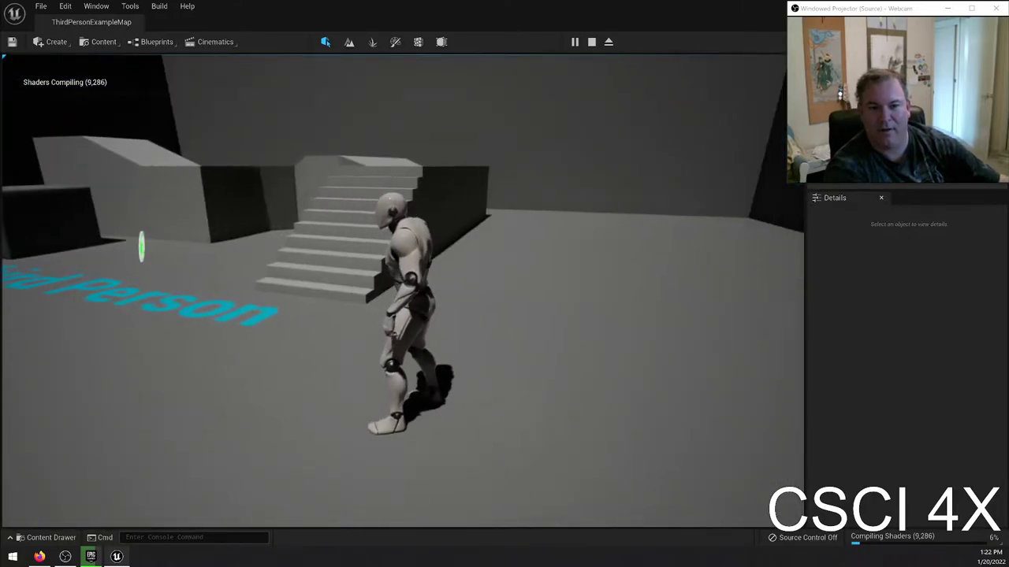
key(Escape)
Step: Apply the M_Metal_Burnished_Steel material from the StarterContent Materials folder to the wall behind the staircase
right_drag(73, 103, 16, 102)
right_drag(176, 141, 288, 65)
click(46, 538)
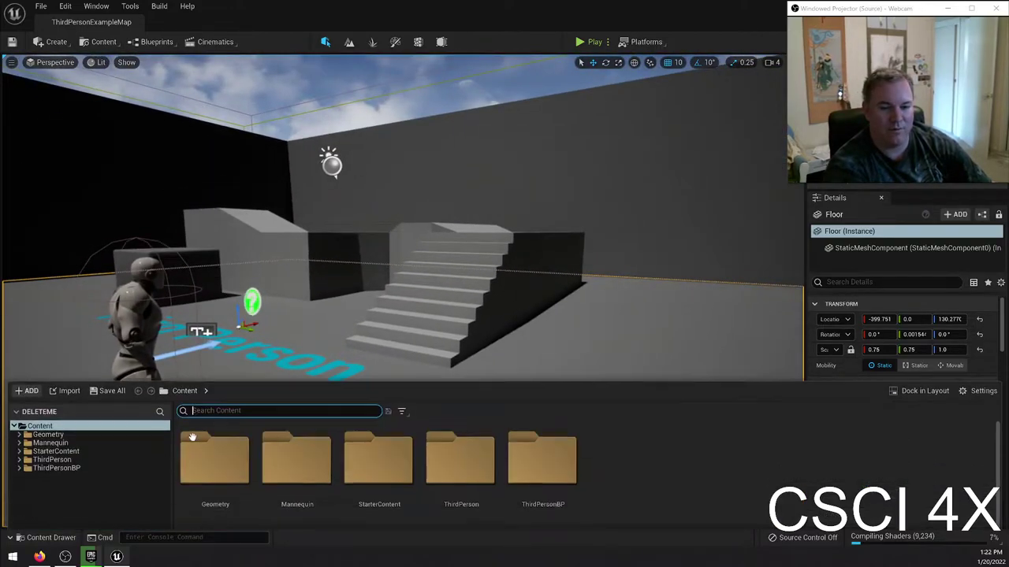
drag(52, 426, 47, 417)
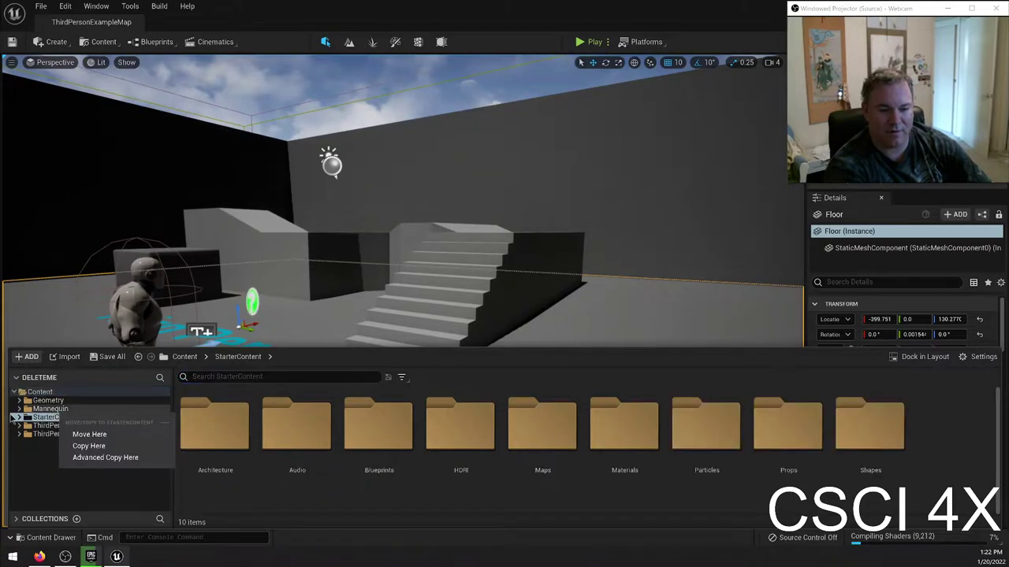
double_click(619, 429)
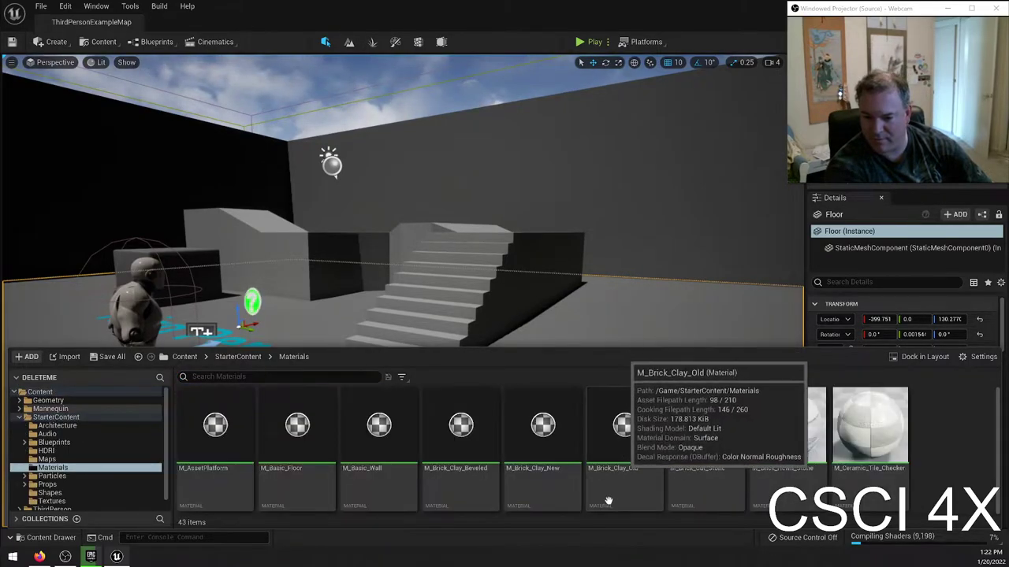
scroll(795, 434, down, 1)
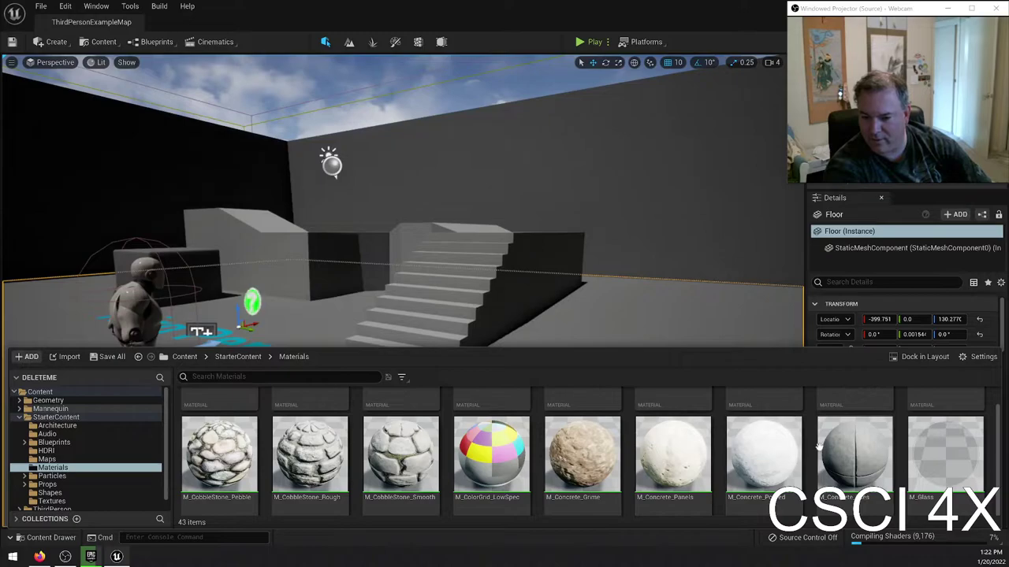
scroll(670, 449, down, 2)
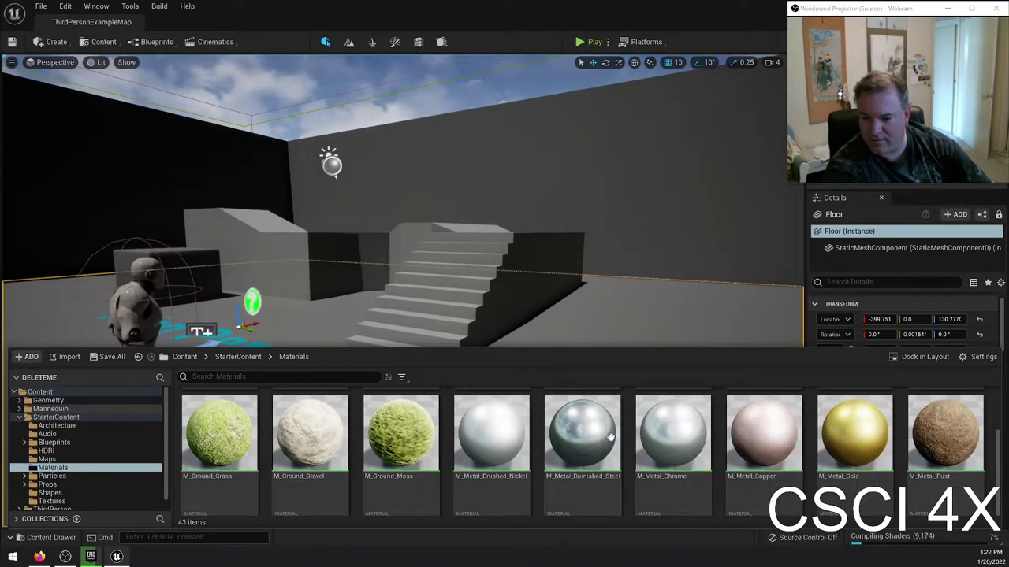
drag(582, 432, 614, 280)
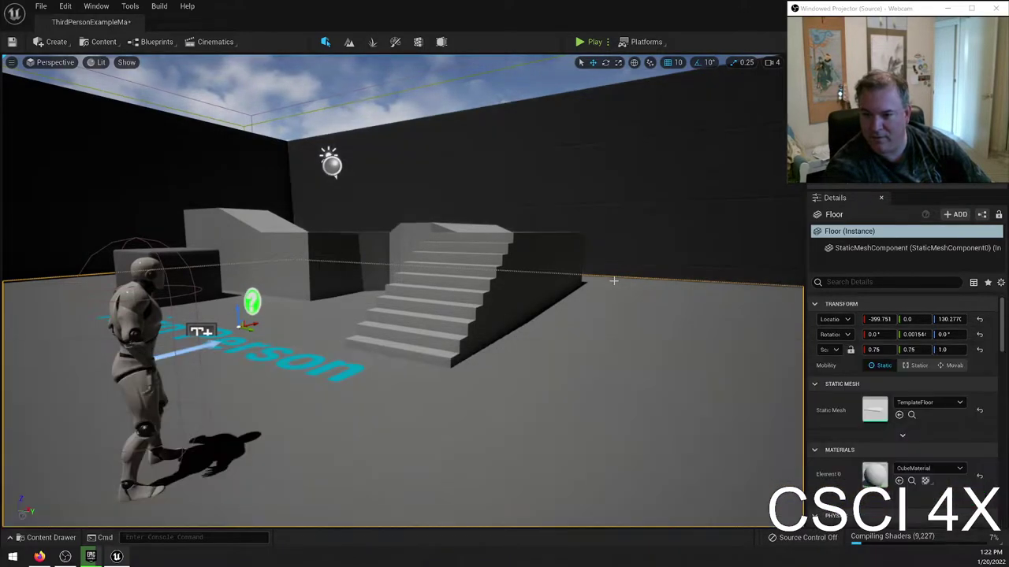
Step: Inspect the retextured wall up close, playtest the level by running the character past it, and end the play session
right_drag(586, 295, 666, 280)
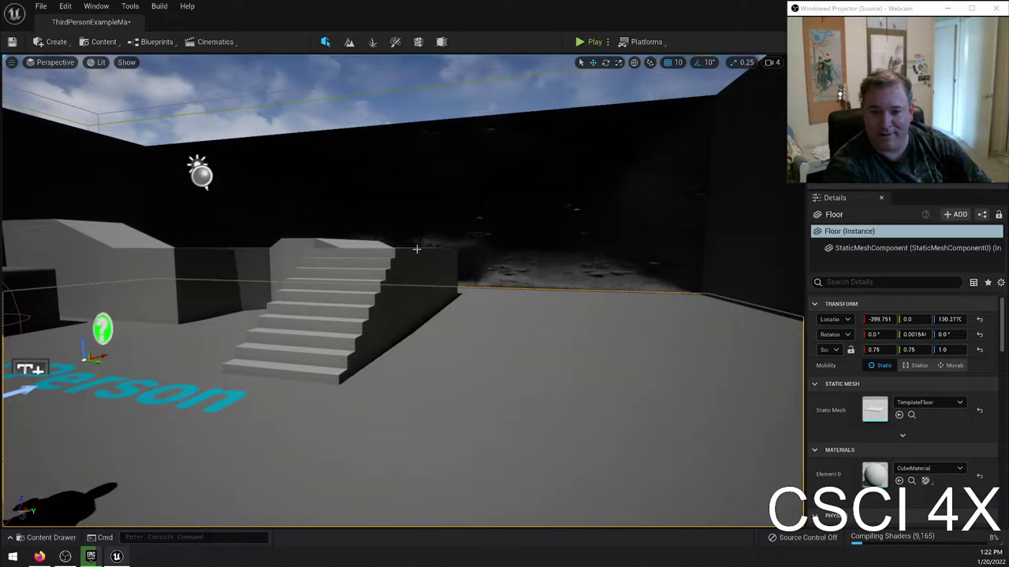
right_drag(417, 248, 449, 248)
right_drag(504, 290, 503, 294)
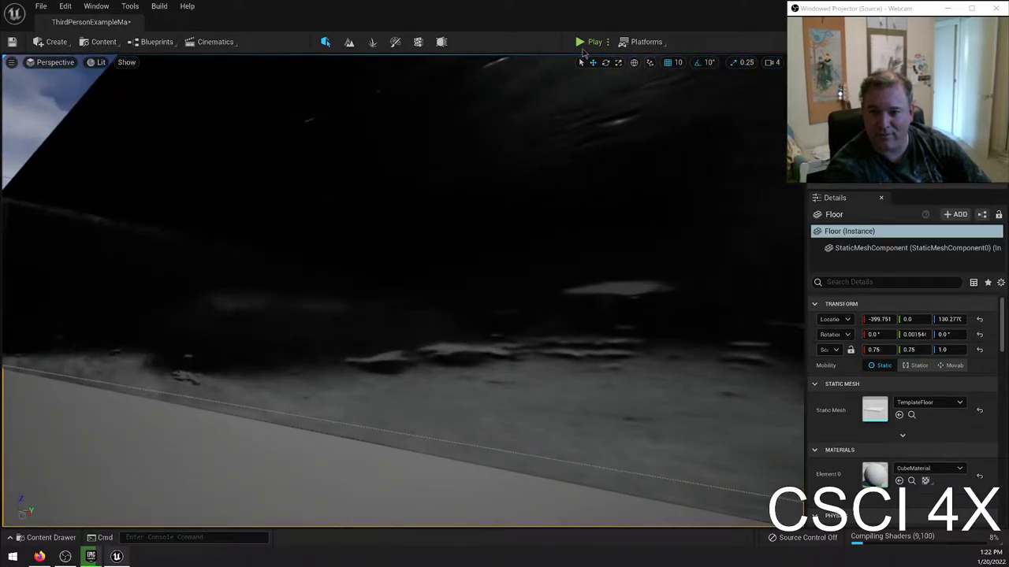
click(580, 42)
key(w)
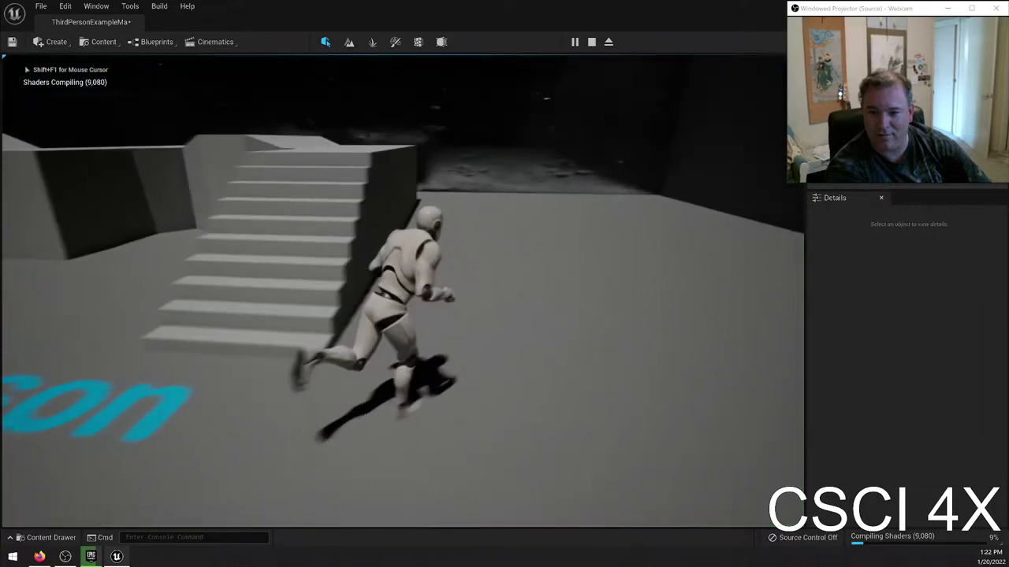
key(w)
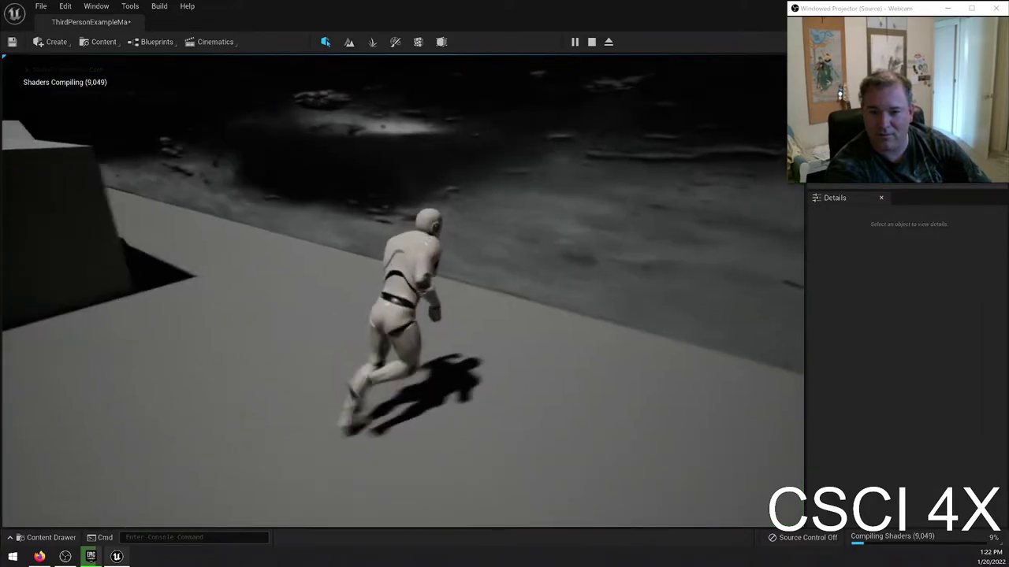
key(a)
key(d)
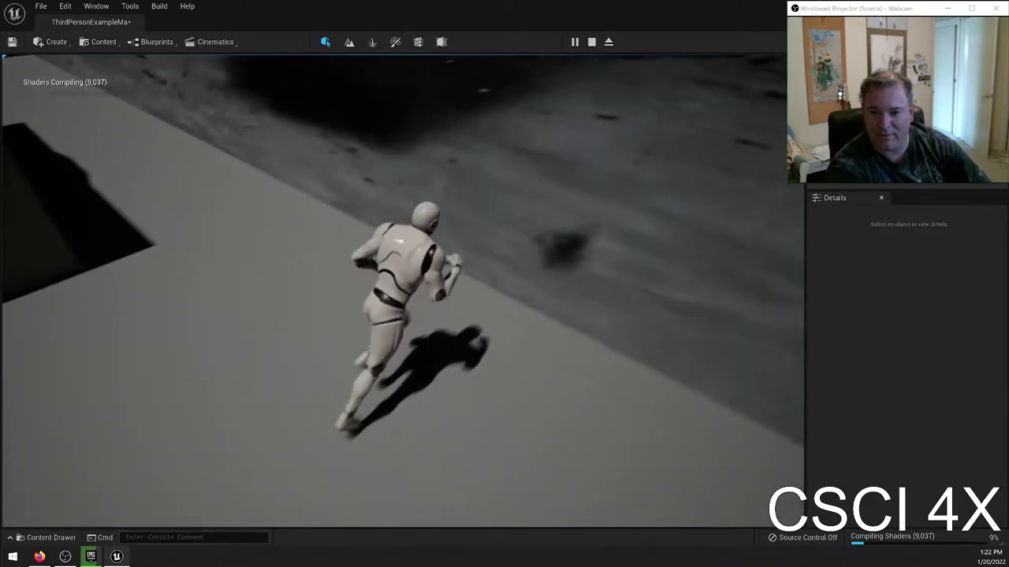
key(s)
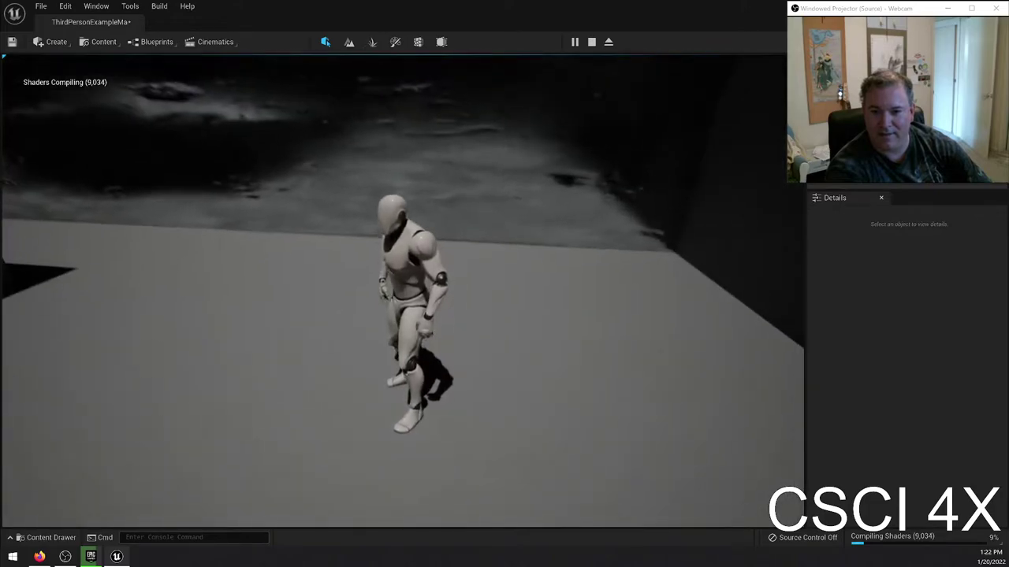
key(w)
key(s)
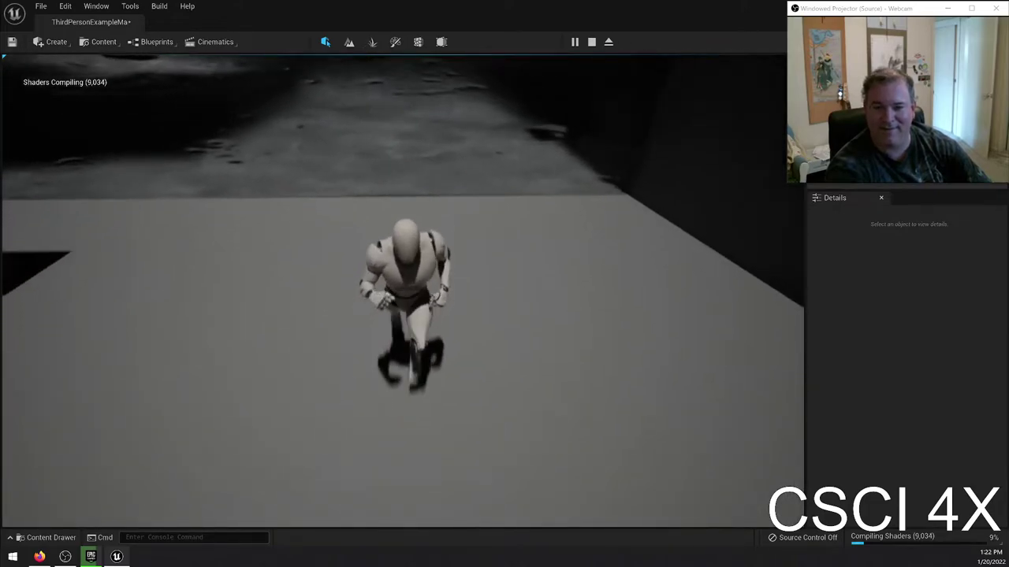
key(w)
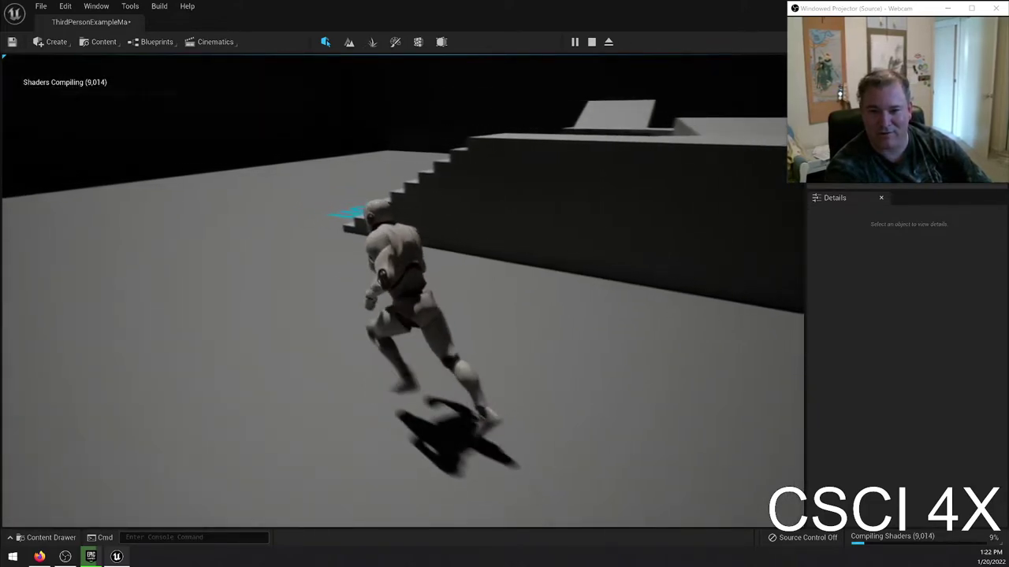
key(w)
key(space)
key(shift+F1)
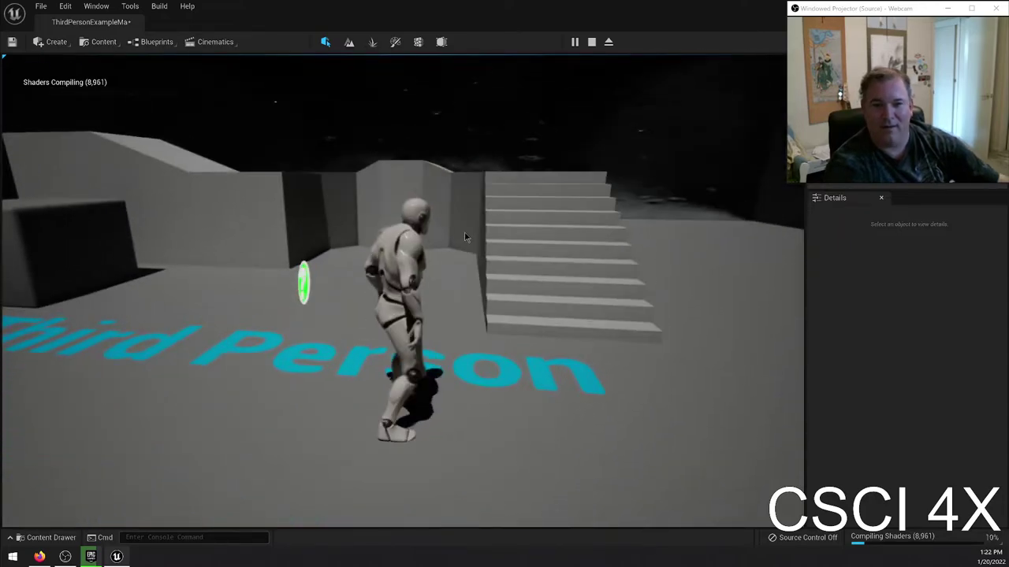
key(Escape)
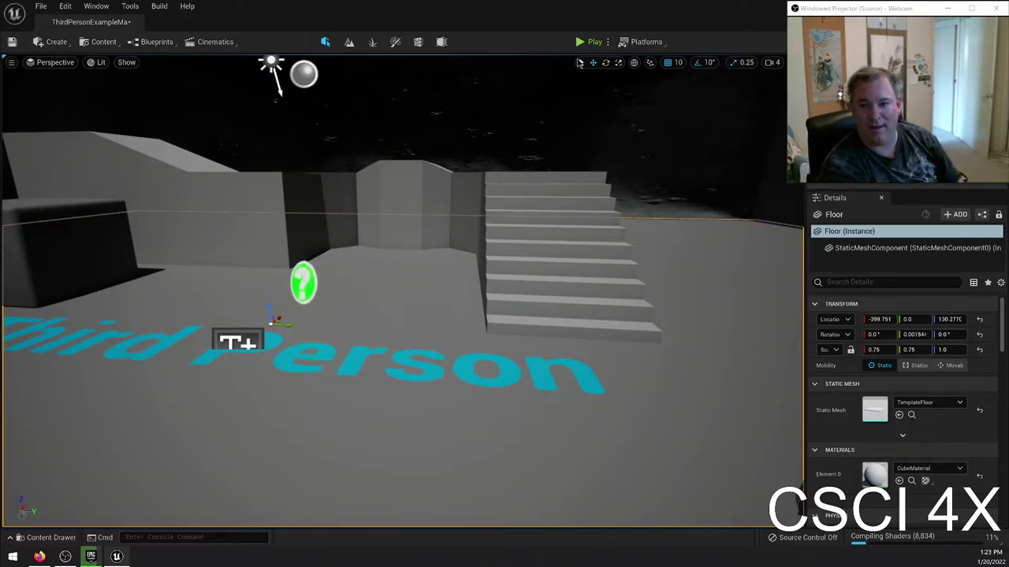
Step: Try moving the staircase sideways across the floor, and undo the move
click(534, 278)
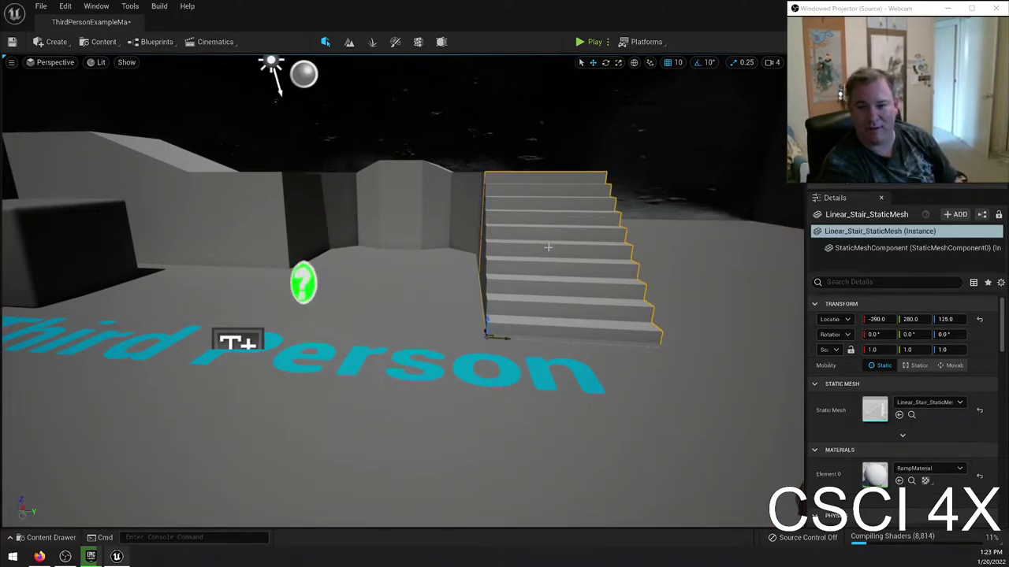
drag(503, 336, 550, 321)
key(ctrl+z)
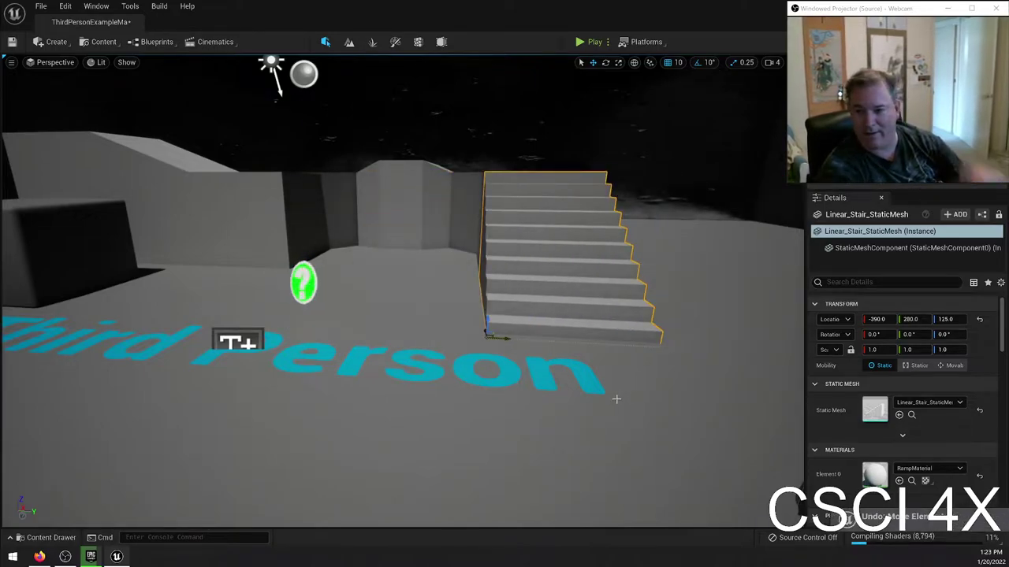
Step: Try rotating the staircase about -20° around its vertical axis, and undo the rotation
click(605, 62)
drag(478, 346, 506, 371)
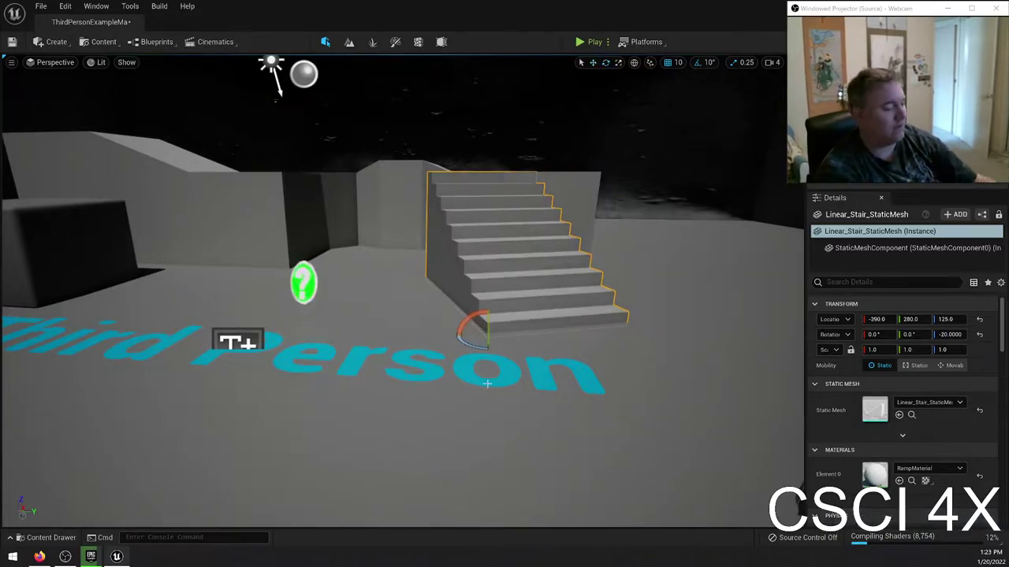
key(ctrl+z)
Step: Try scaling the staircase with the scale gizmo, and undo the scaling
key(r)
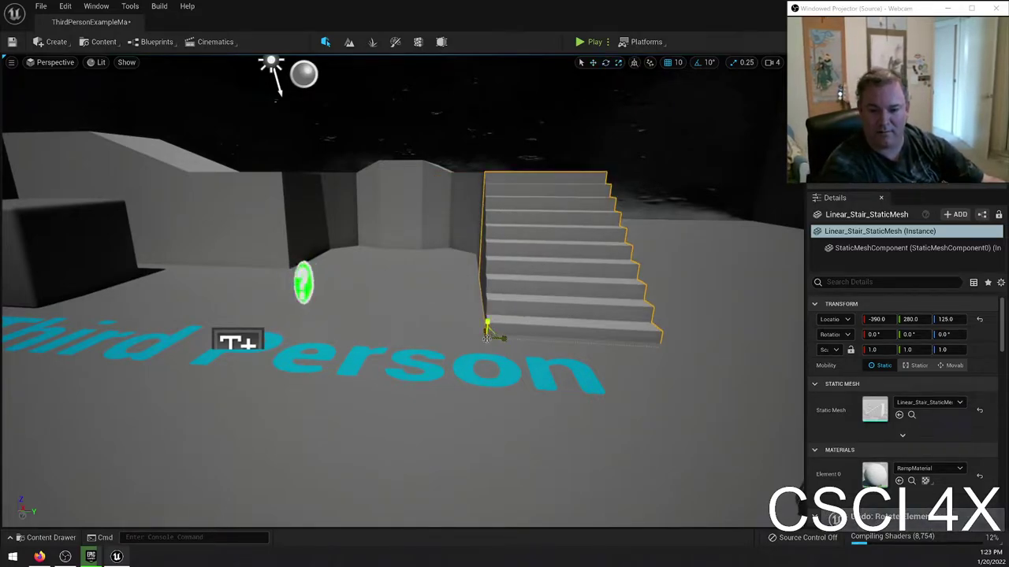
mouse_move(485, 333)
mouse_down()
mouse_move(520, 307)
mouse_move(493, 327)
mouse_up()
key(ctrl+z)
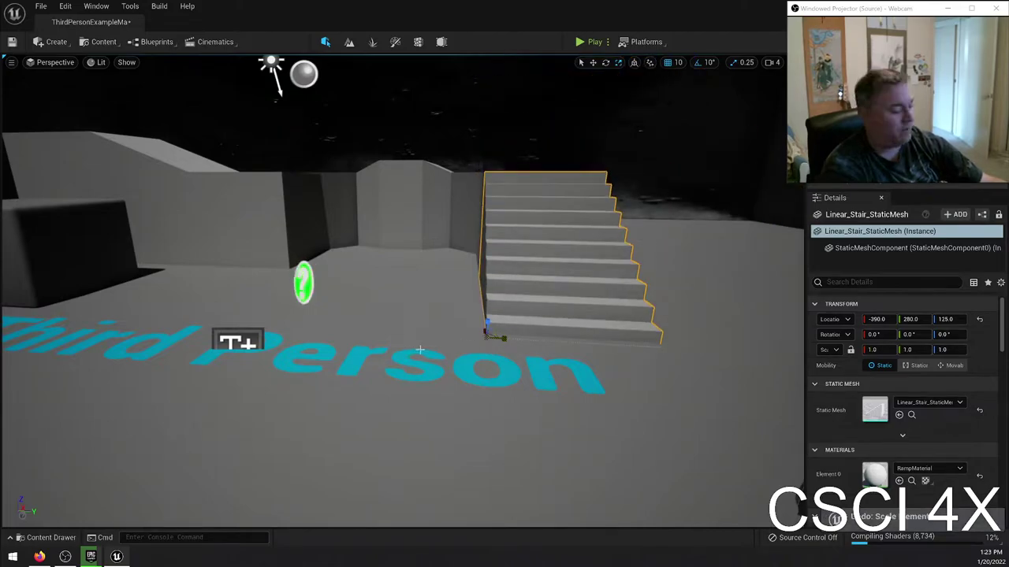
Step: Delete the green question-mark help actor and the Third Person floor text from the level
key(r)
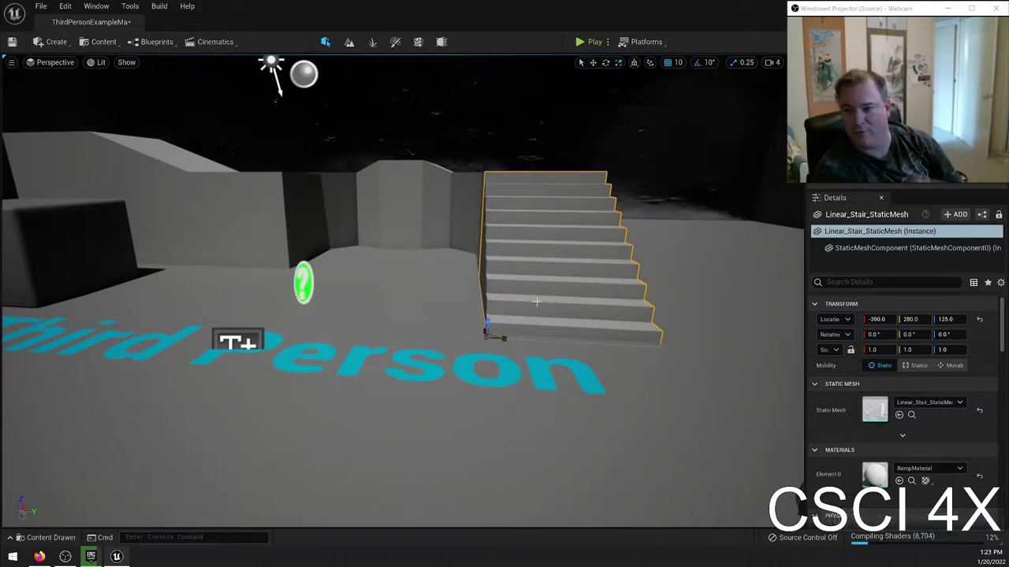
click(303, 284)
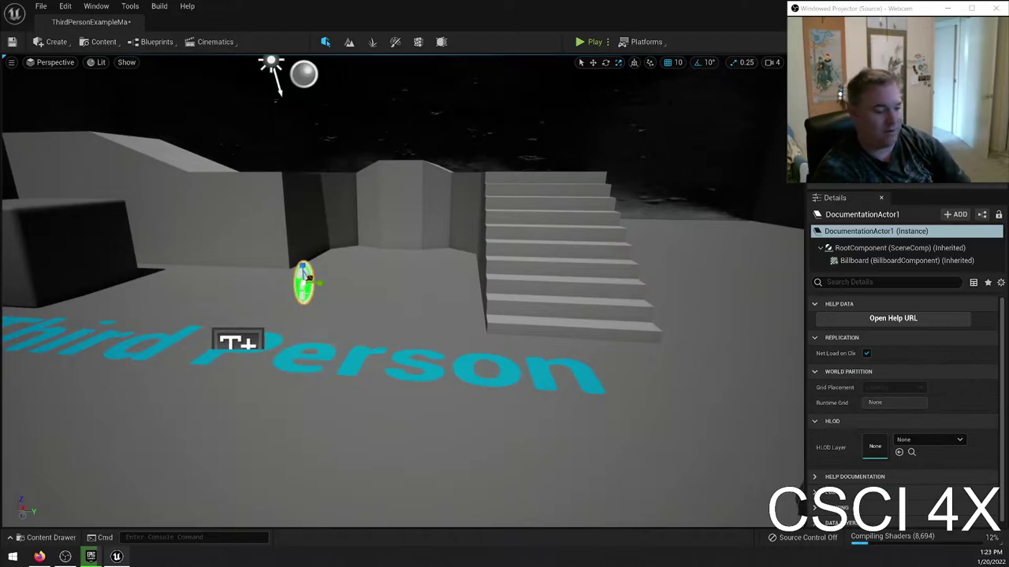
key(Delete)
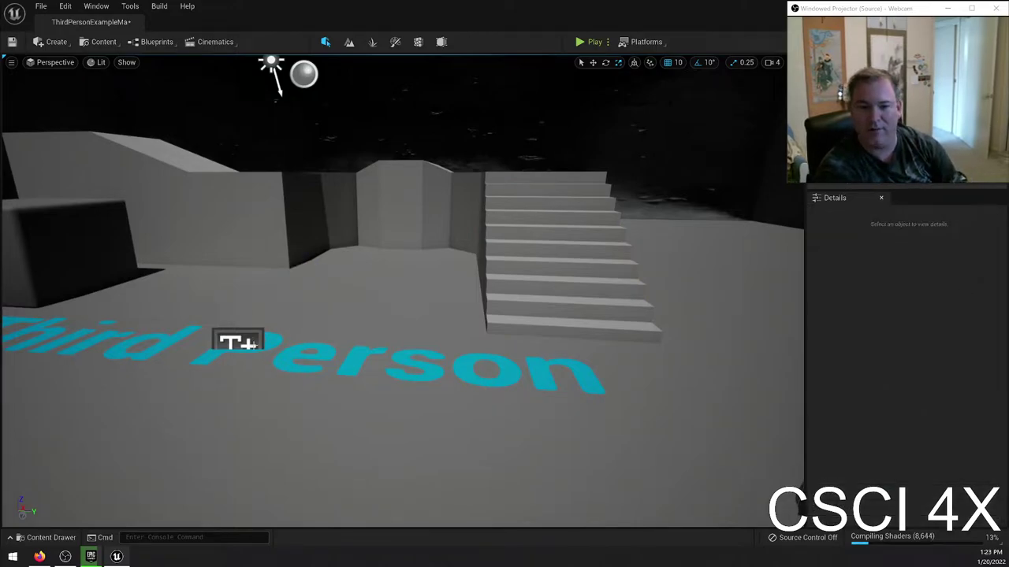
click(299, 367)
key(Delete)
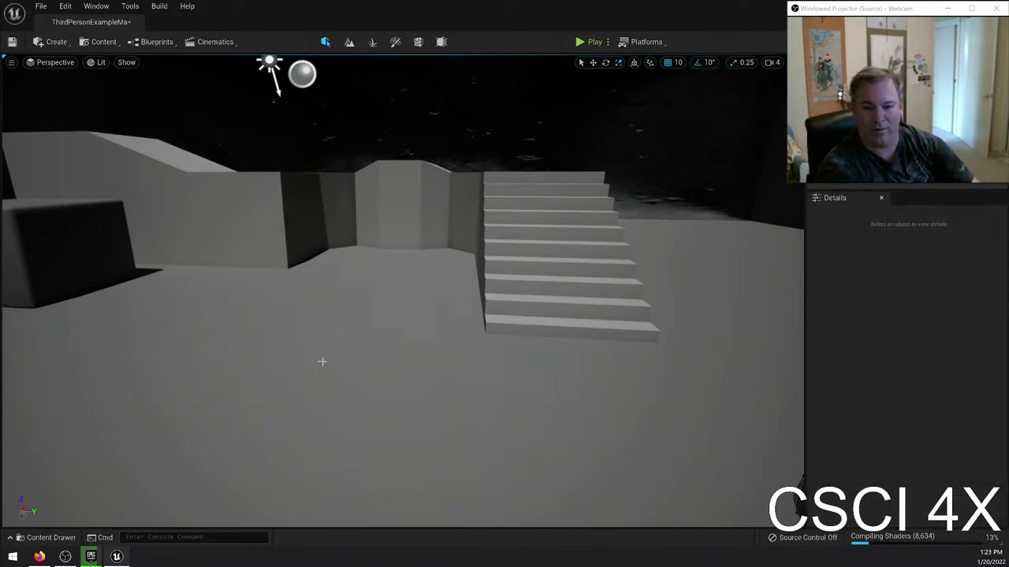
right_drag(446, 281, 456, 277)
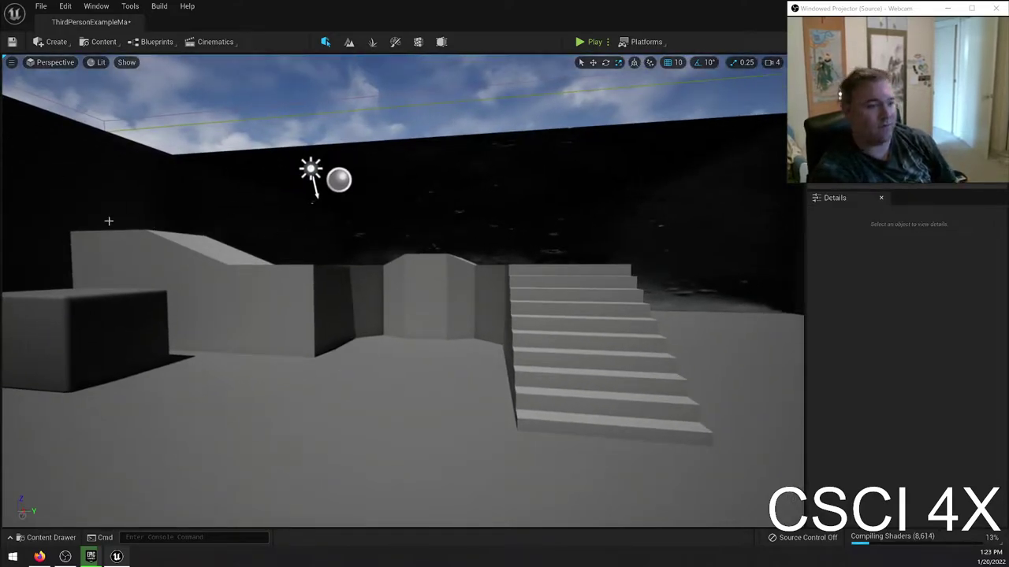
Step: Load an editor layout that docks Place Actors and the Content Browser beside the viewport
click(12, 63)
click(12, 65)
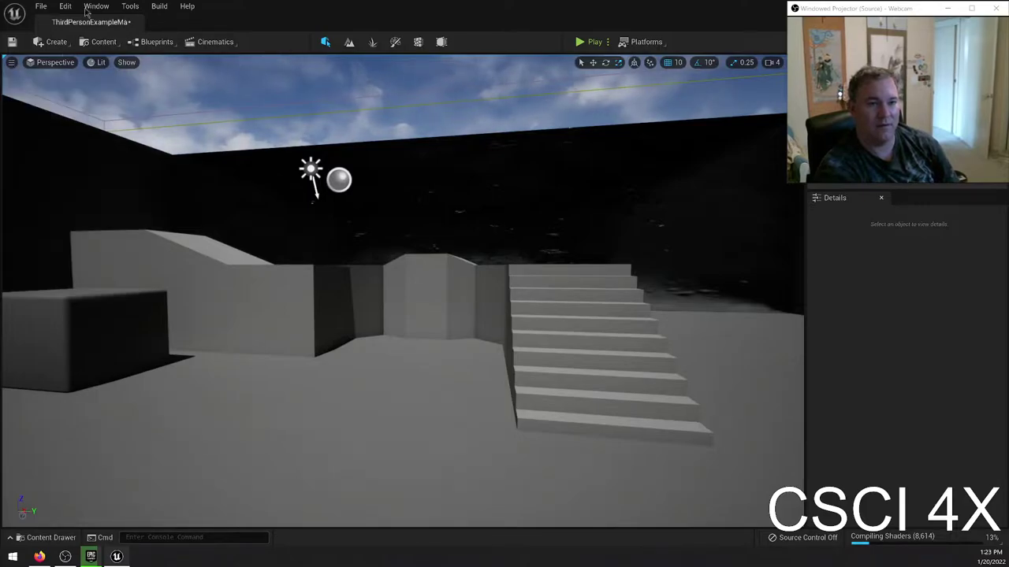
click(94, 6)
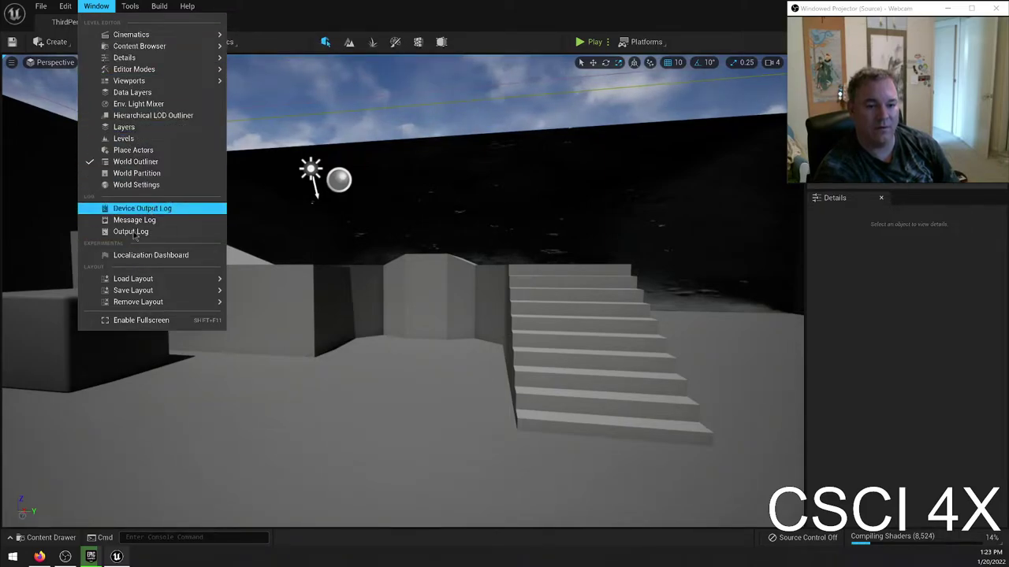
mouse_move(142, 279)
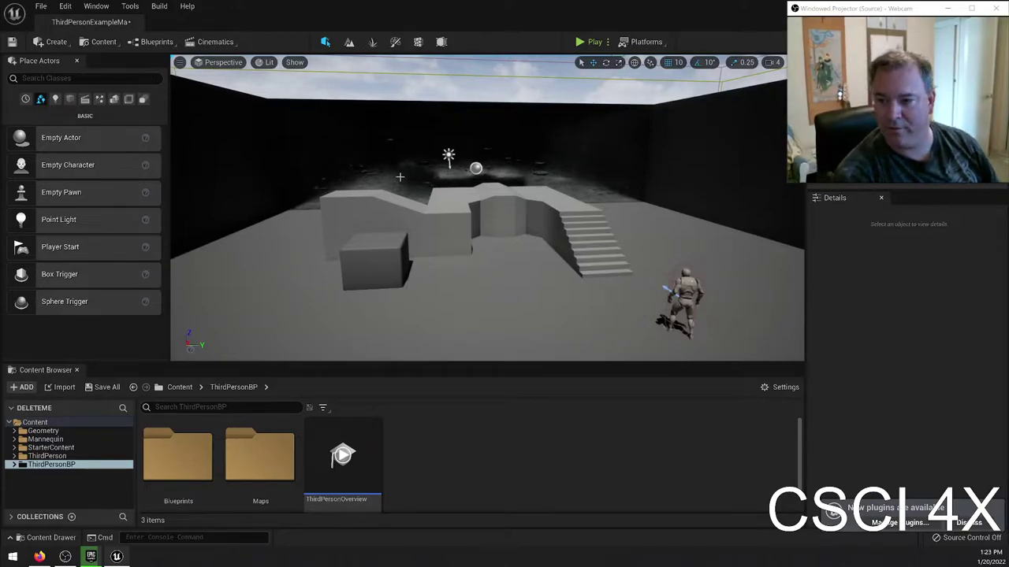
Step: Place a point light just above the floor in the recess beside the staircase, at about -120, 200, 180
right_drag(187, 169, 246, 115)
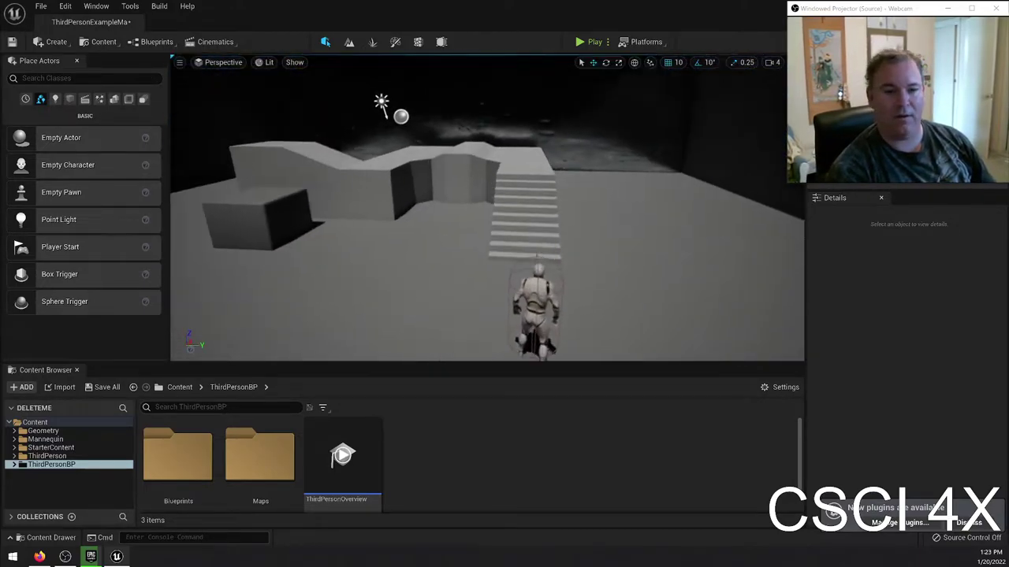
click(70, 100)
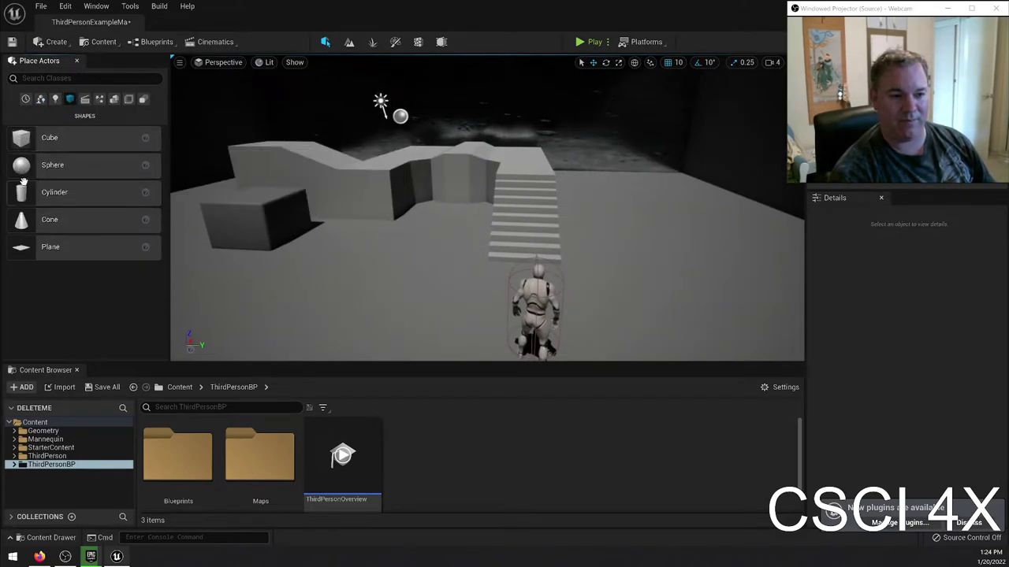
click(55, 98)
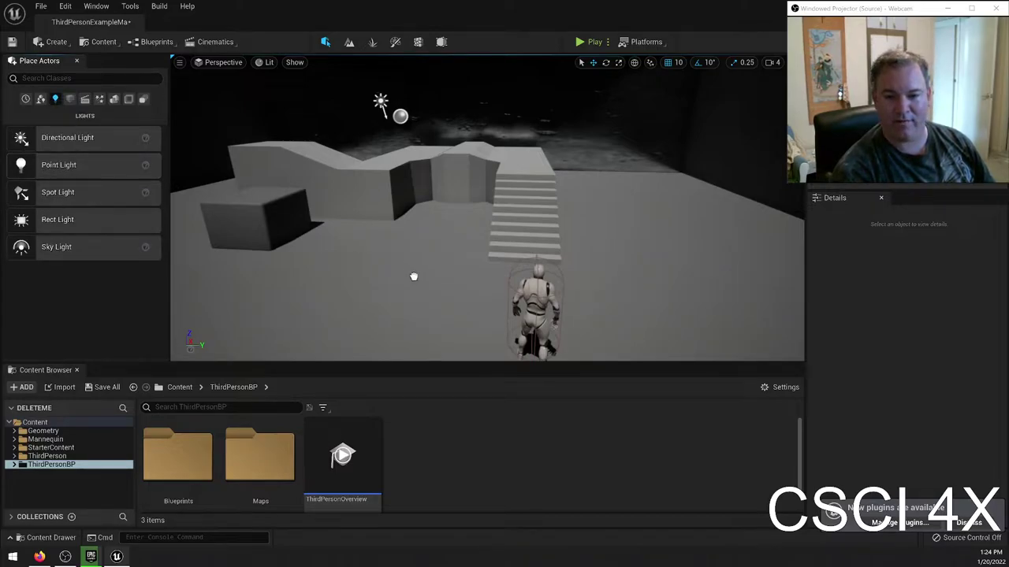
drag(414, 276, 471, 212)
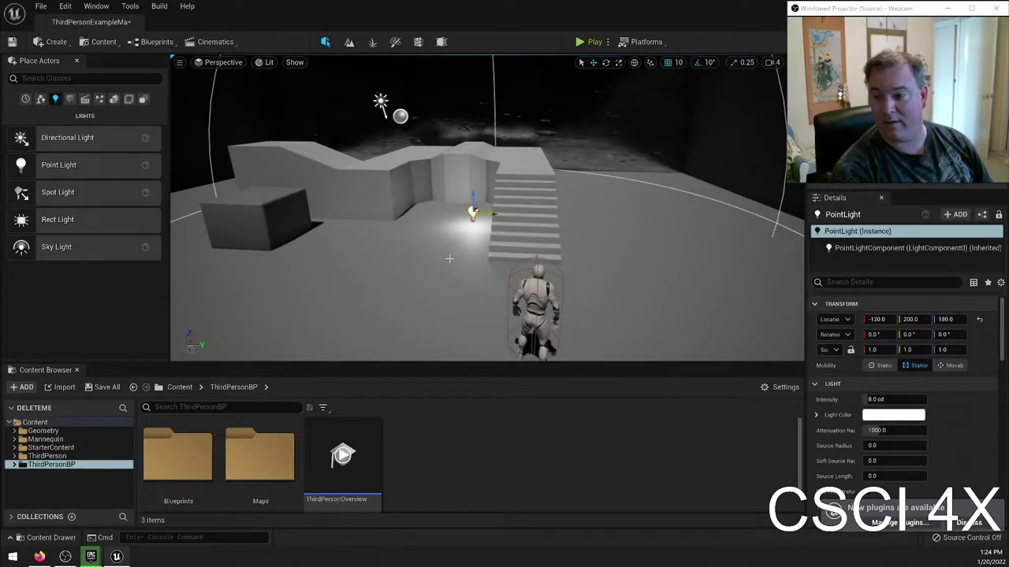
Step: Raise the point light's intensity to about 123.5 cd
scroll(867, 402, down, 1)
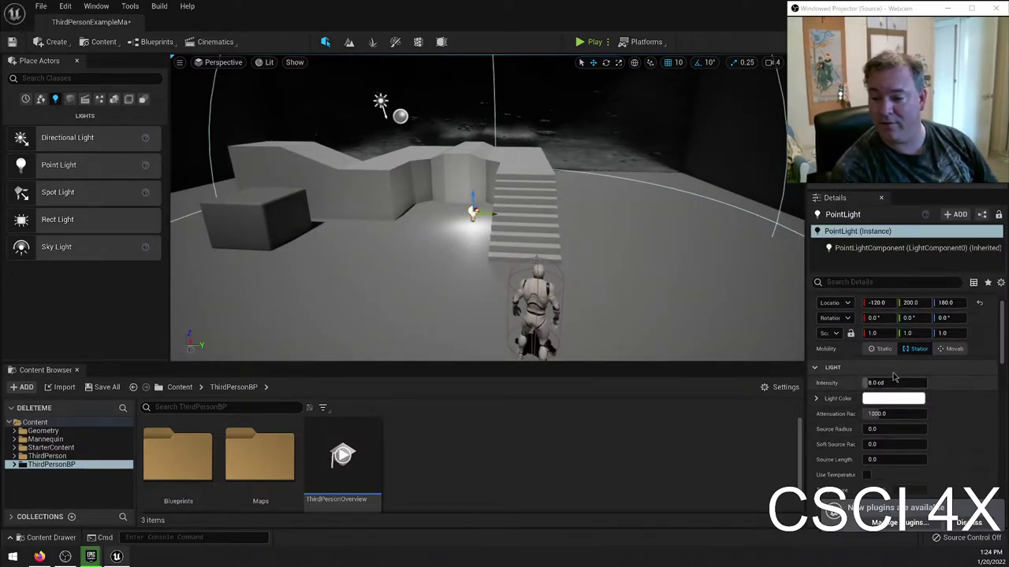
click(875, 382)
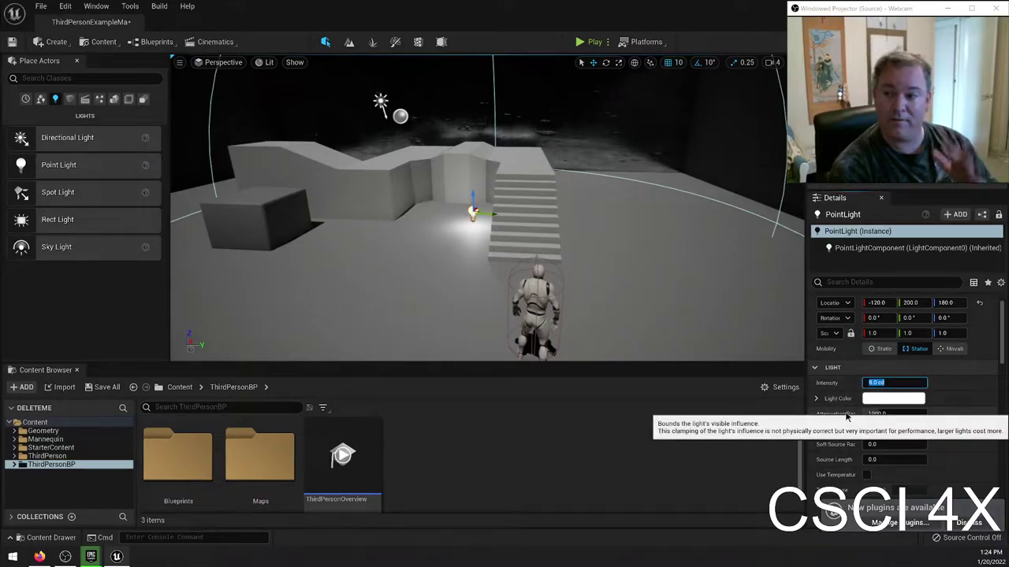
click(889, 383)
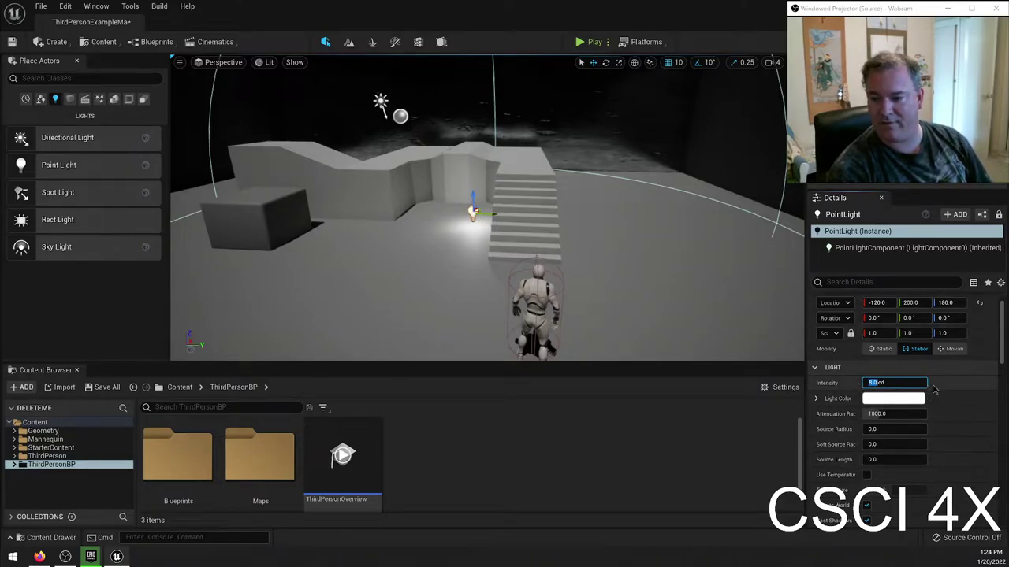
drag(920, 383, 954, 383)
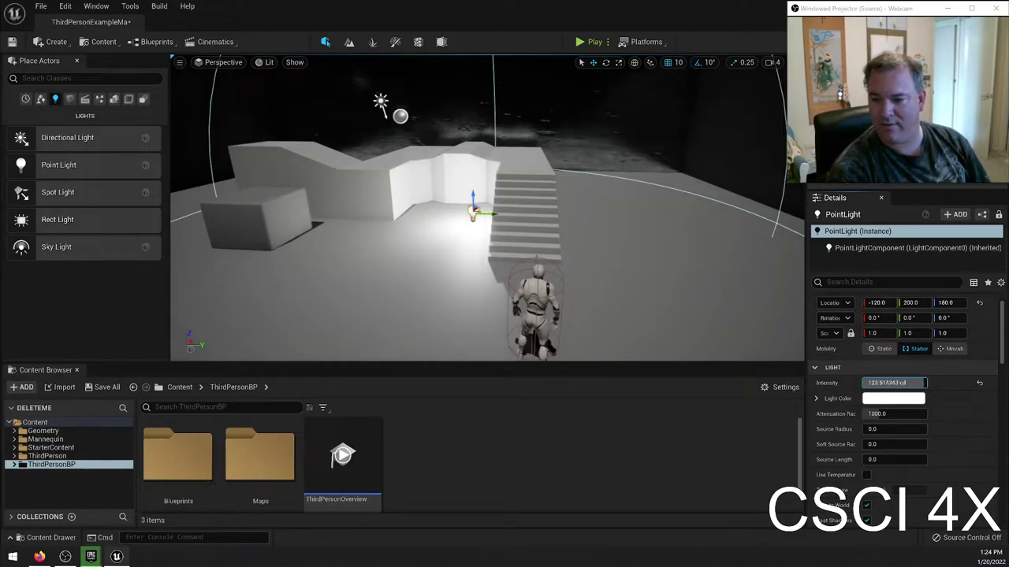
Step: Try a point light intensity of 1000 cd, and reduce it to about 32.8 cd
click(872, 382)
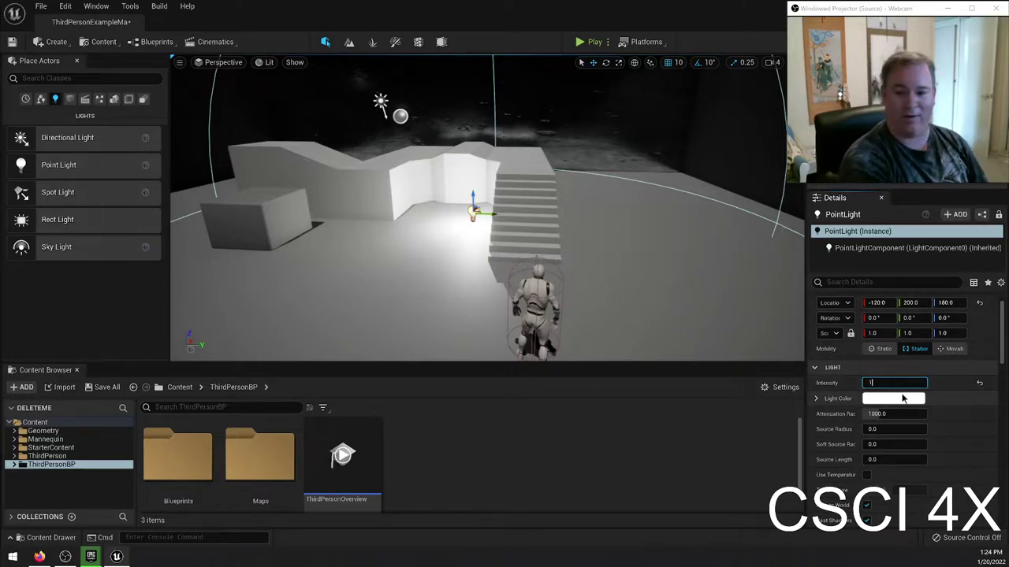
text(1000)
key(Return)
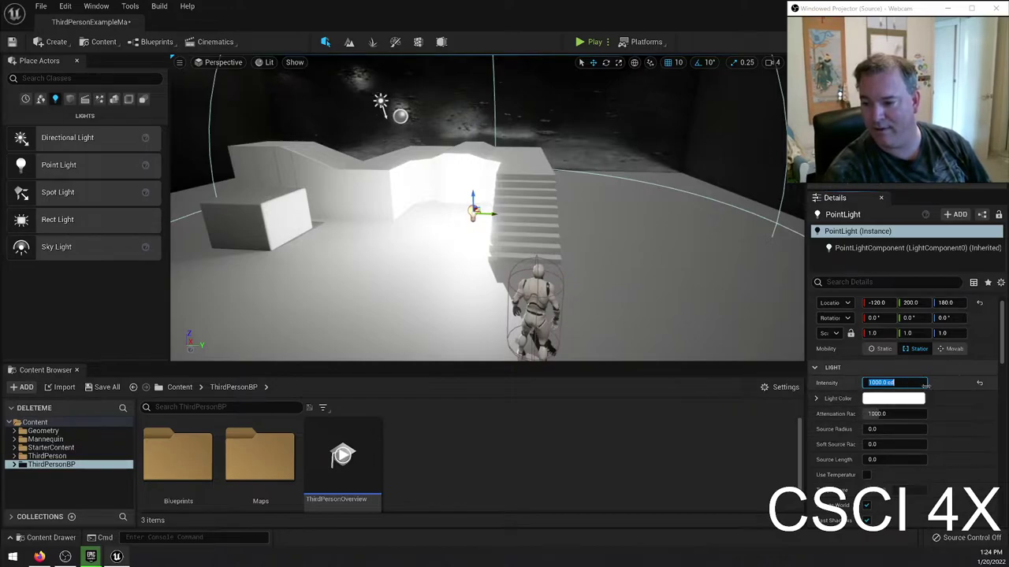
mouse_move(926, 384)
mouse_down()
mouse_move(883, 385)
mouse_move(909, 384)
mouse_up()
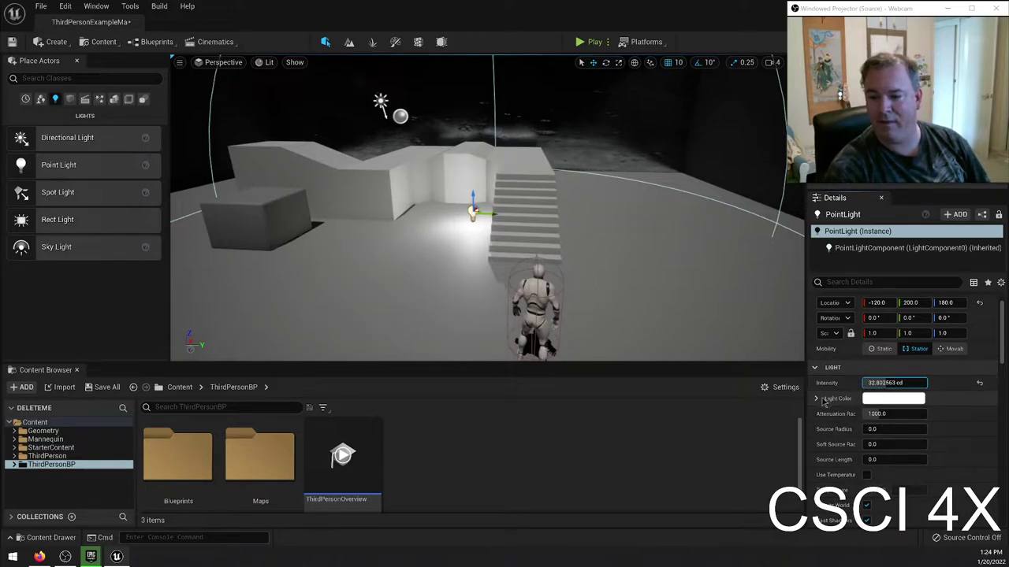
Step: Set the point light's color to a saturated pink with R 255, G 0, B 111
click(815, 398)
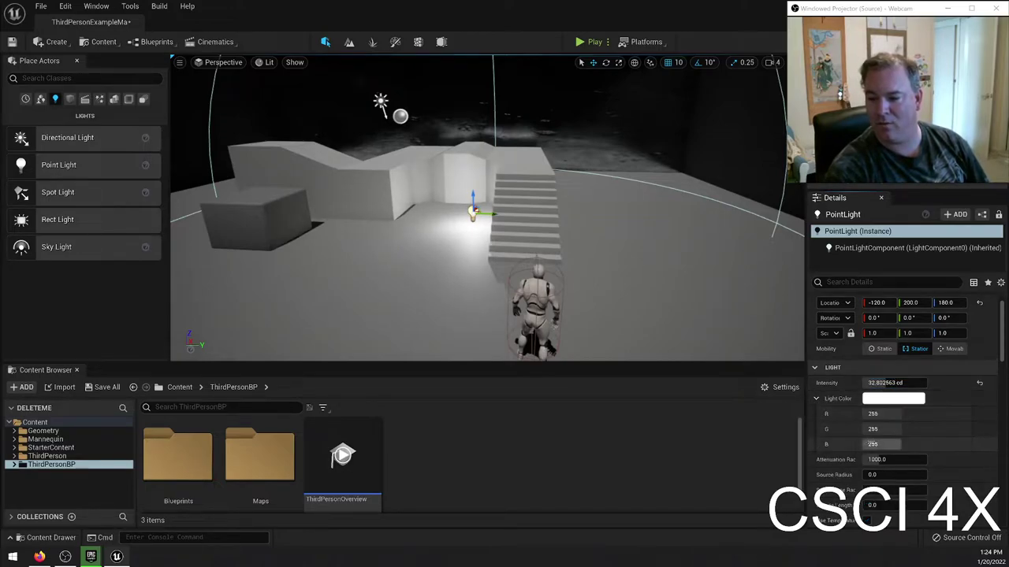
click(871, 401)
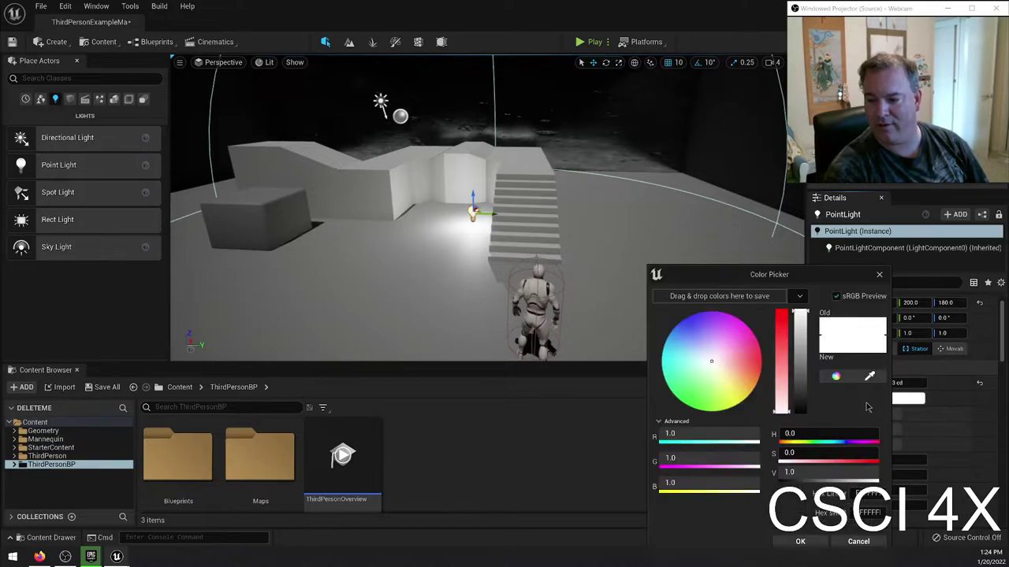
drag(747, 354, 738, 319)
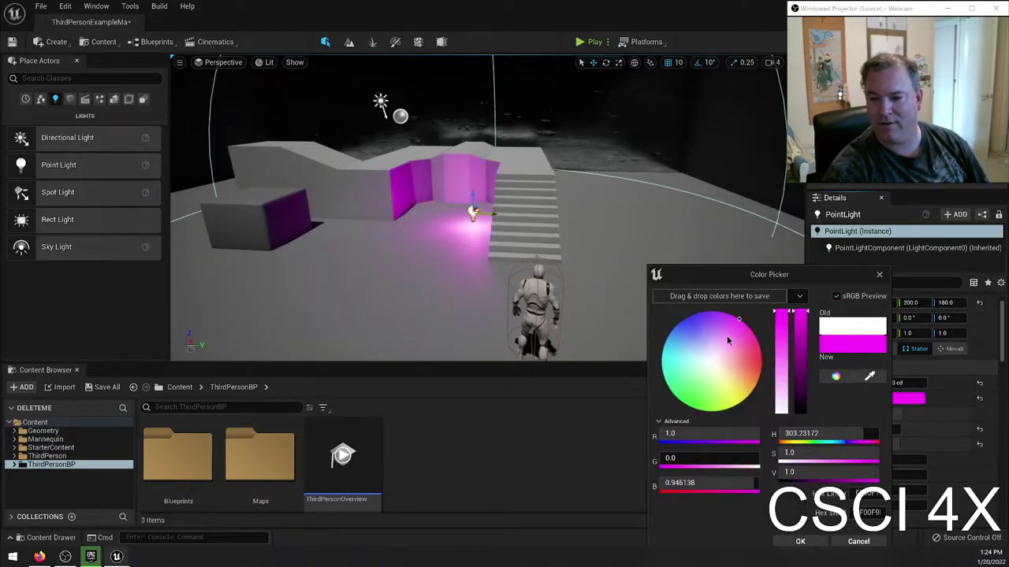
mouse_move(759, 364)
mouse_down()
mouse_move(744, 408)
mouse_move(749, 336)
mouse_move(771, 356)
mouse_up()
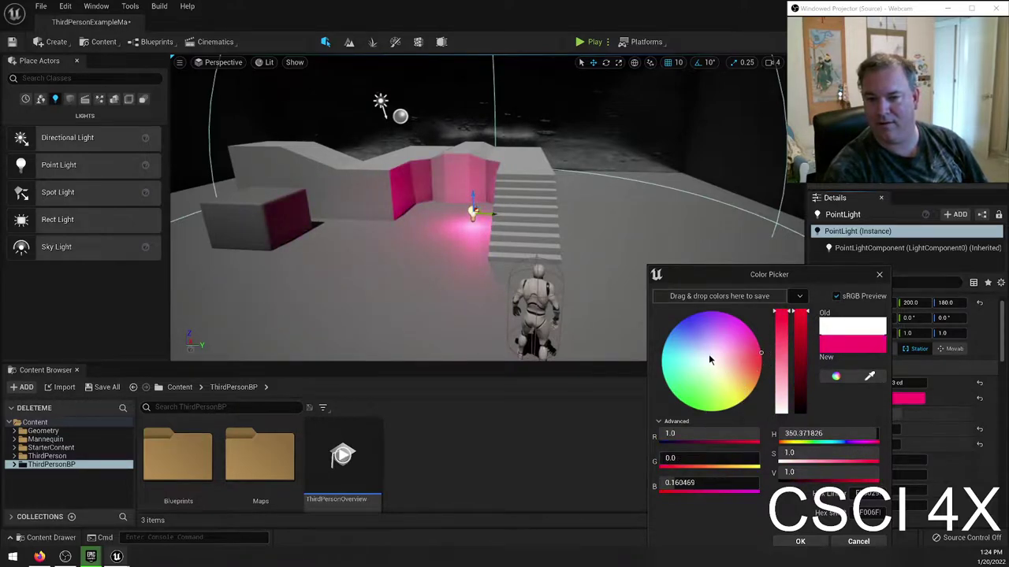
click(810, 543)
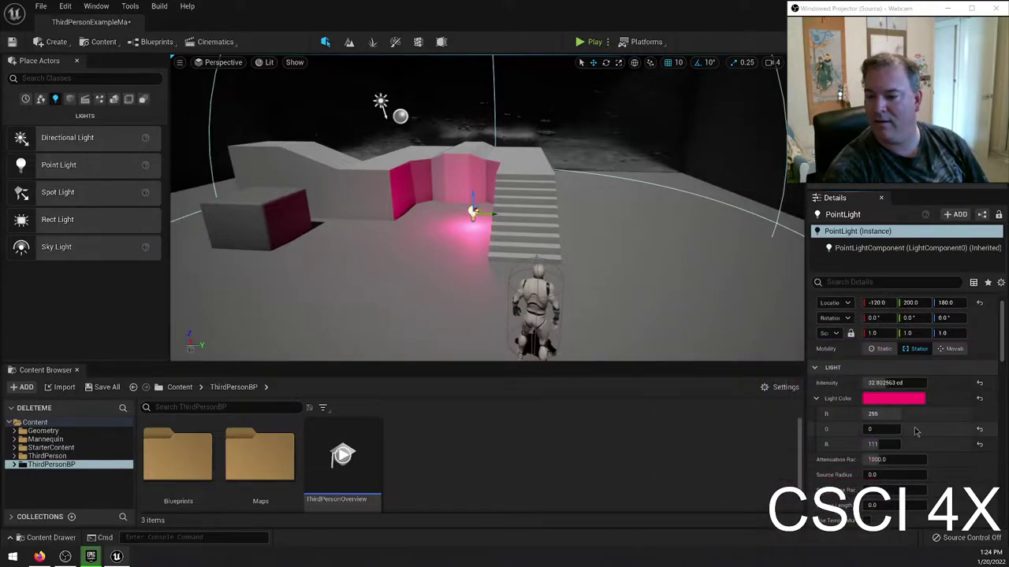
Step: Try attenuation radius values of 2000, 50, 60 and 100 on the point light
scroll(893, 442, down, 1)
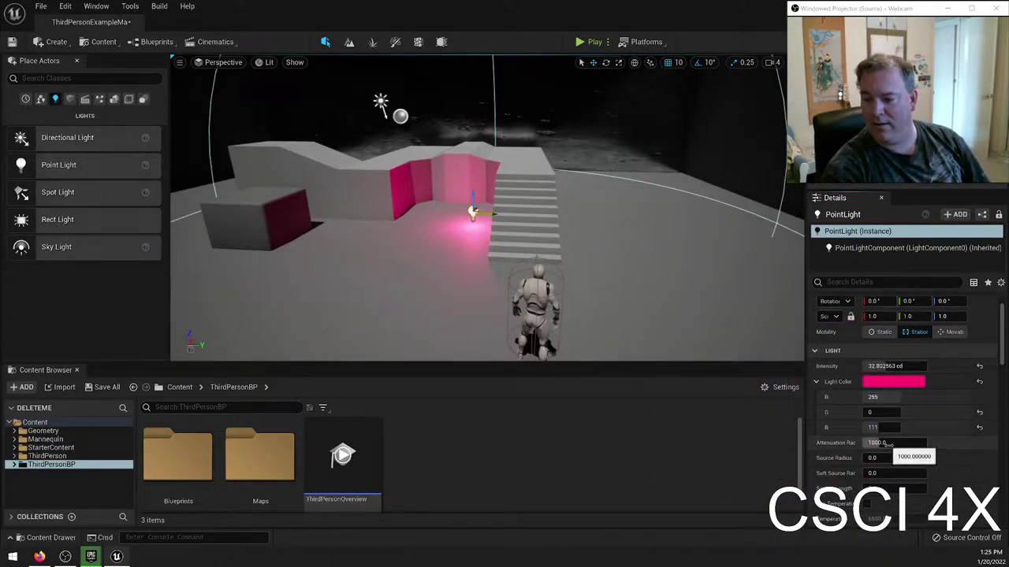
click(899, 442)
text(200)
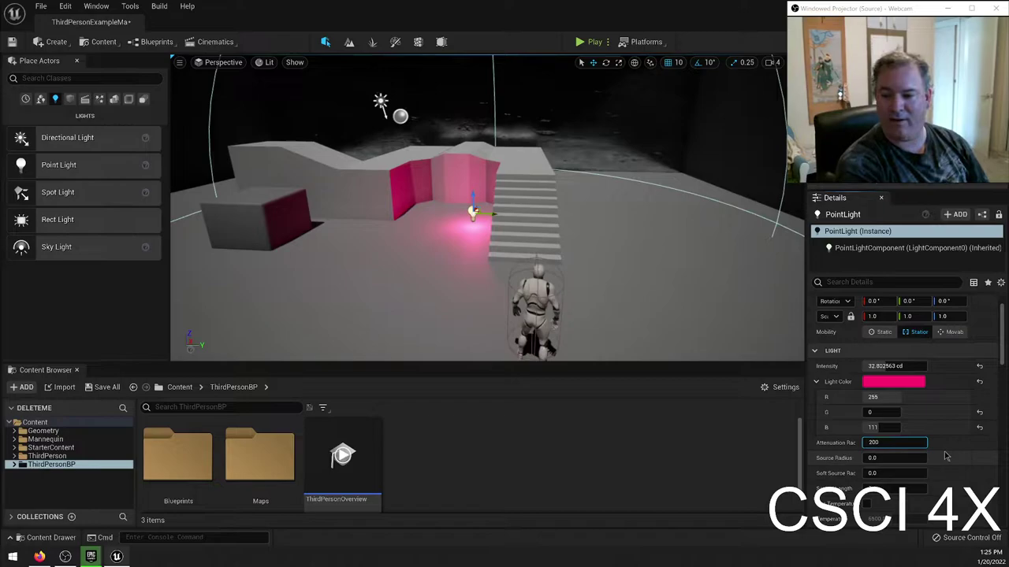
text(0)
key(Return)
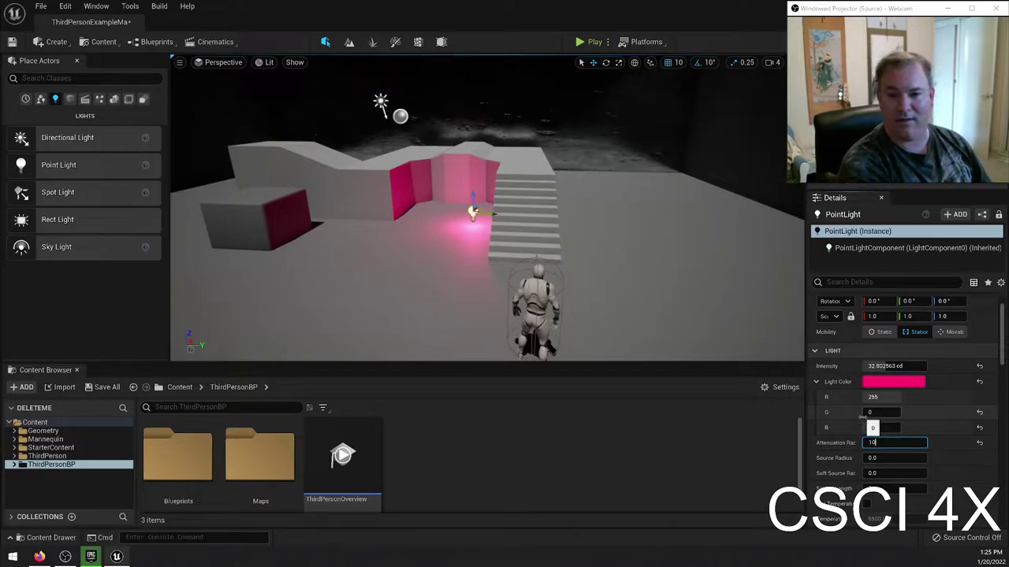
key(Return)
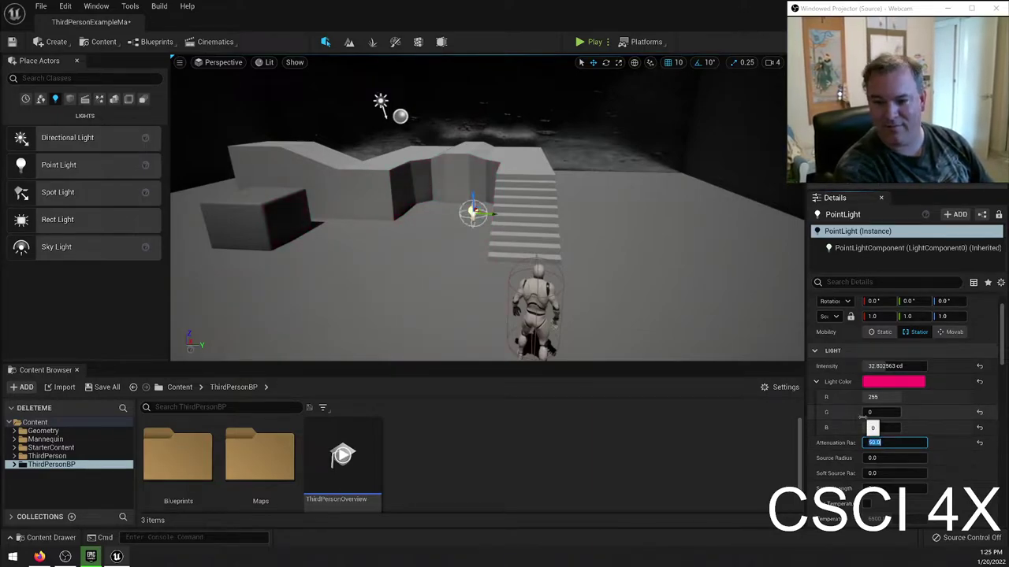
text(60)
key(Return)
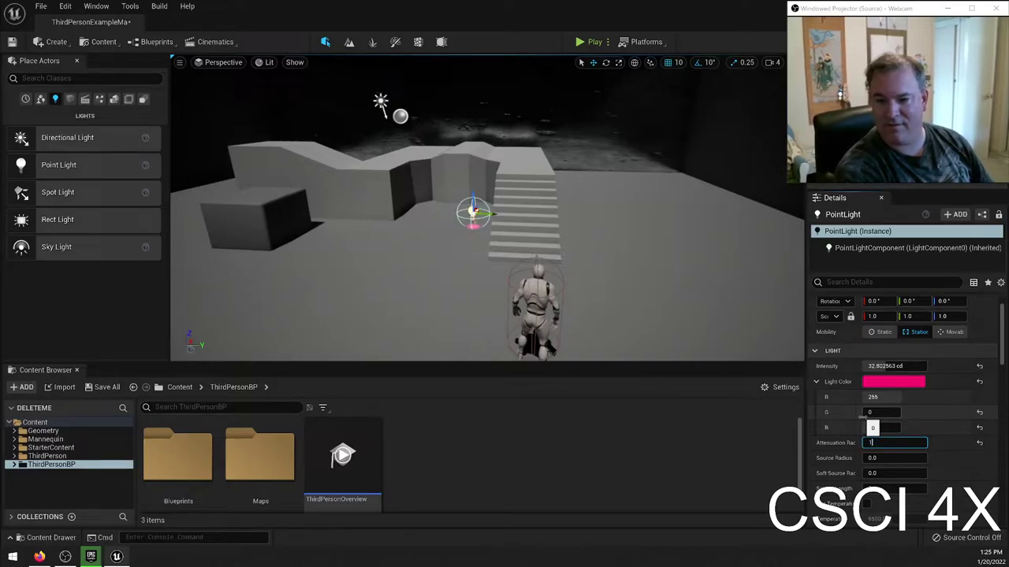
text(100)
key(Return)
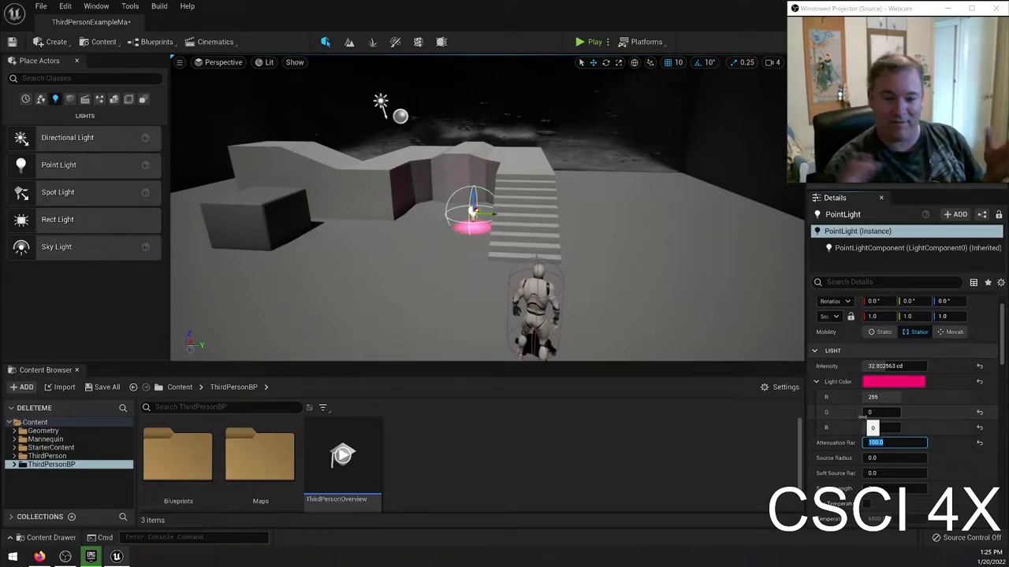
drag(872, 428, 906, 428)
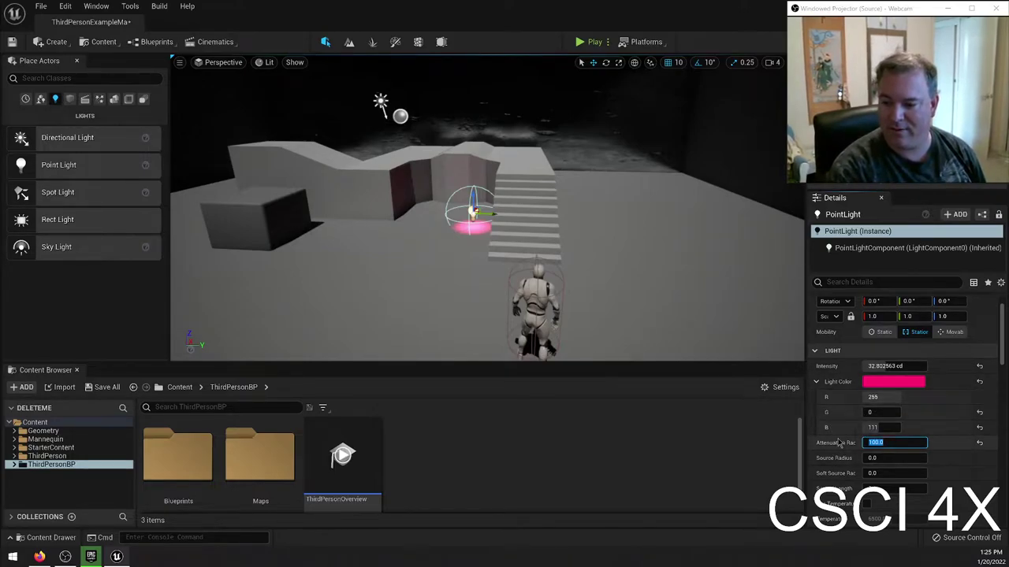
Step: Set the point light's source radius to 1000 and its attenuation radius to 1000
click(867, 458)
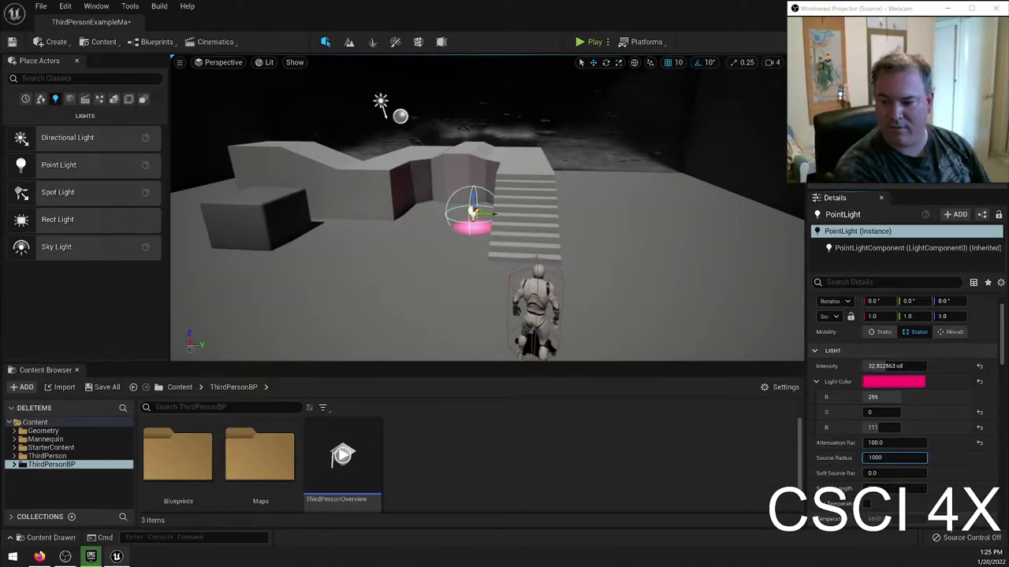
key(Return)
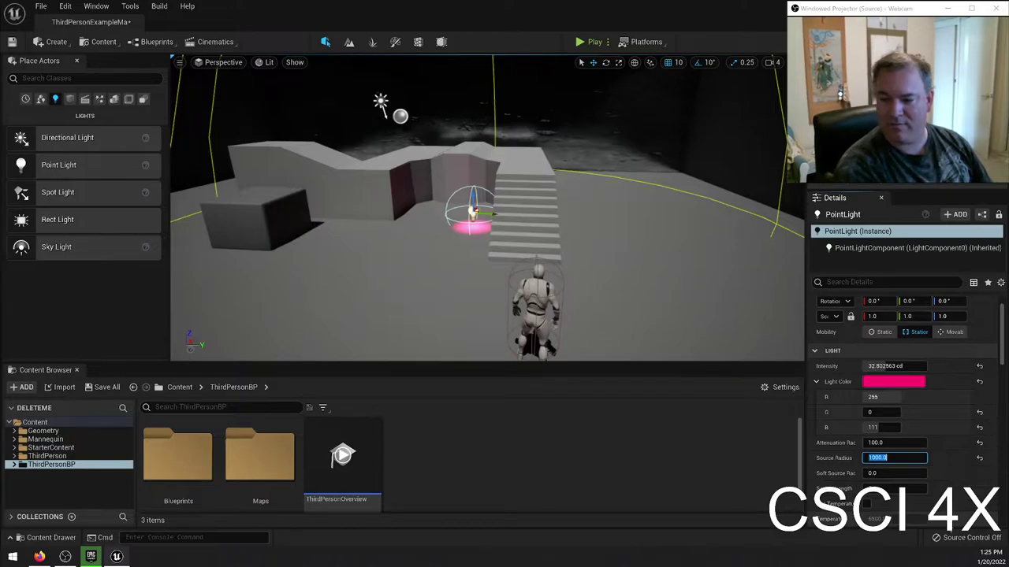
click(898, 443)
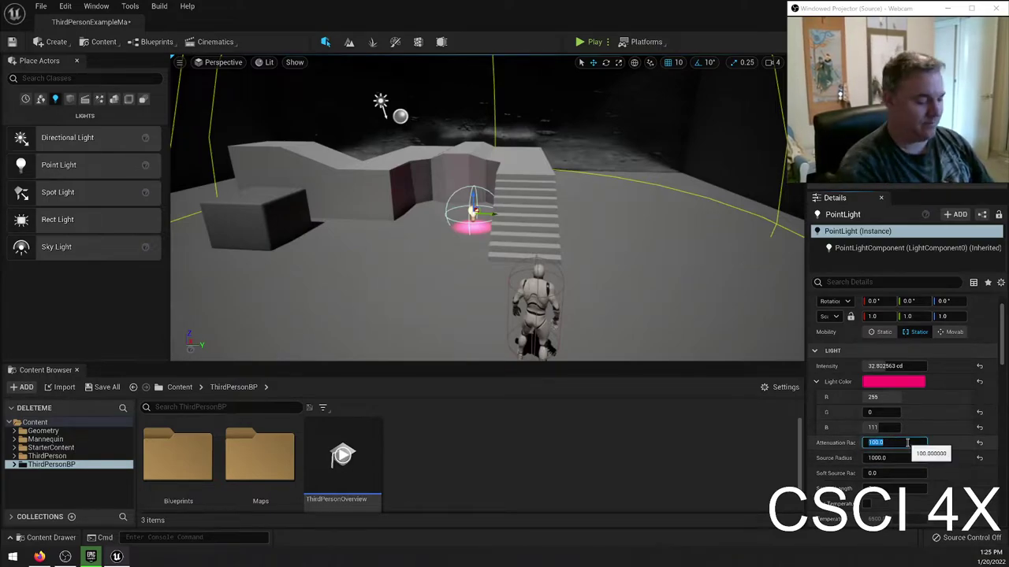
text(1000)
key(Return)
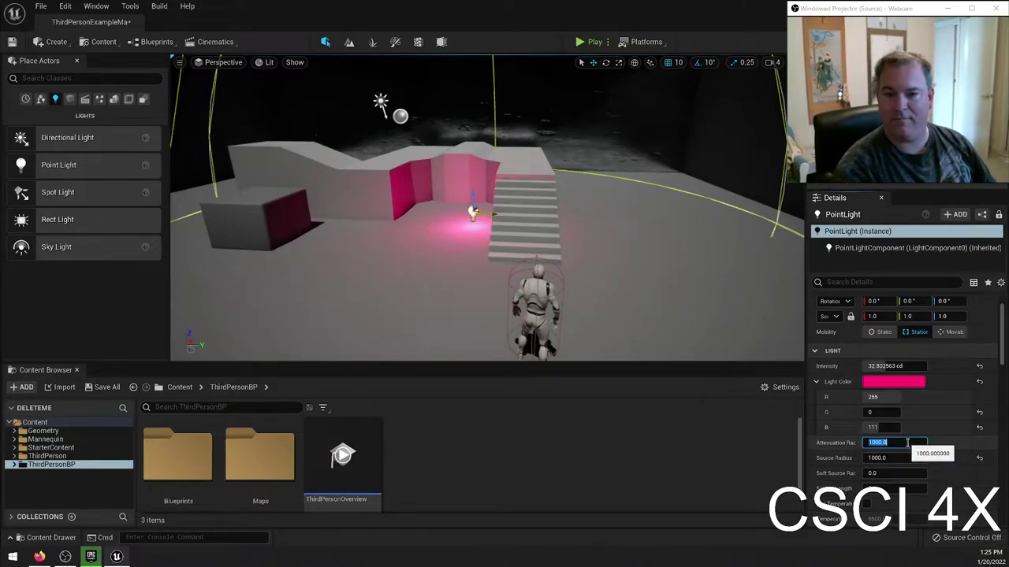
Step: Set both the source radius and the soft source radius of the point light to 500
click(892, 457)
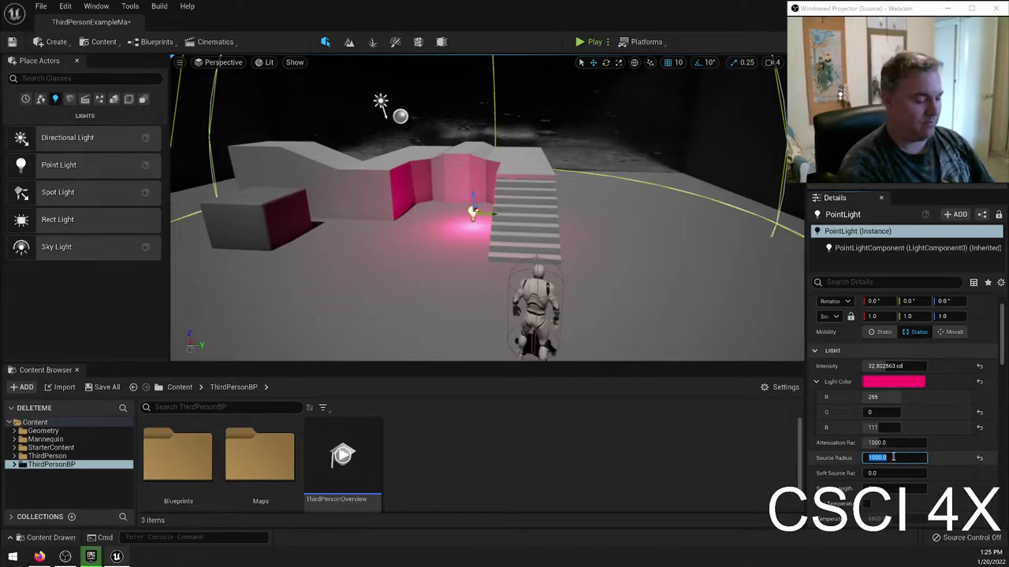
key(Return)
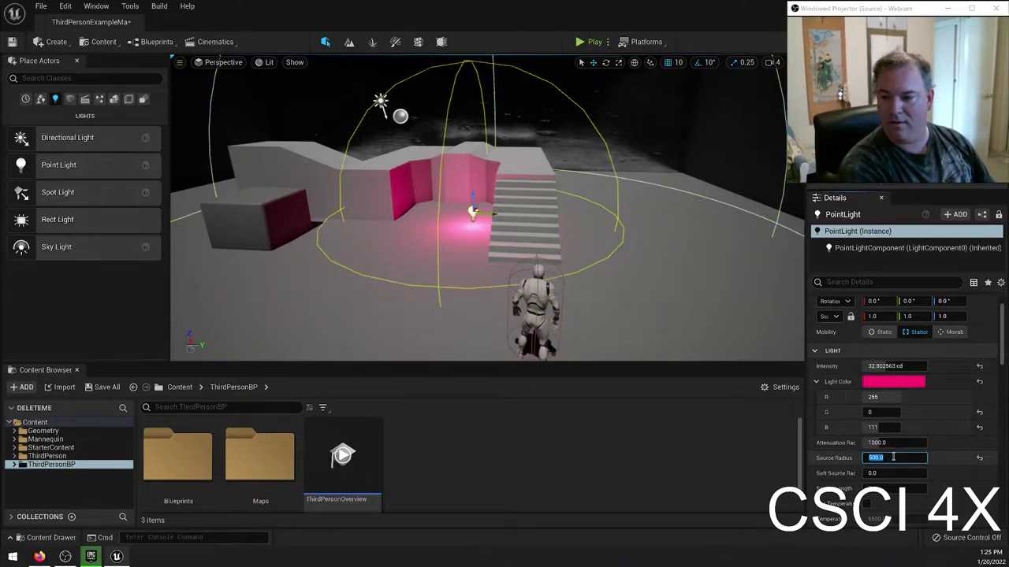
key(Tab)
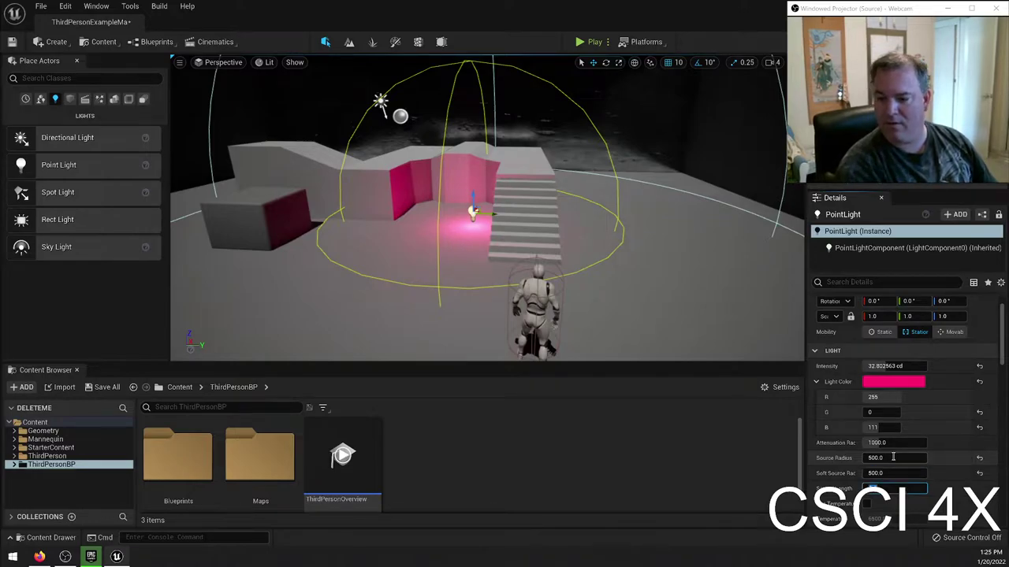
Step: Try a color temperature of 3000 on the point light, and turn Use Temperature back off
scroll(882, 466, down, 1)
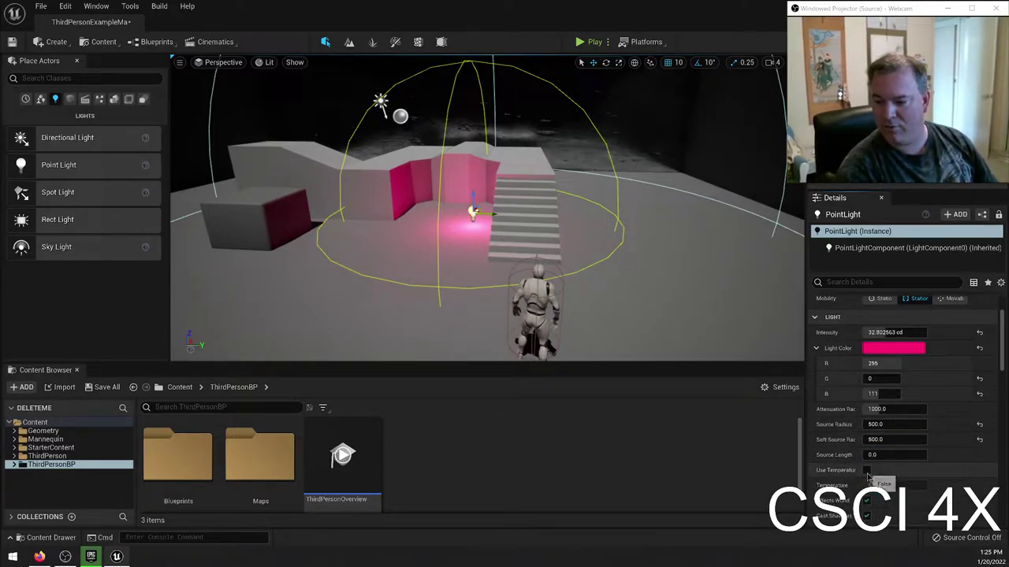
click(867, 471)
click(919, 484)
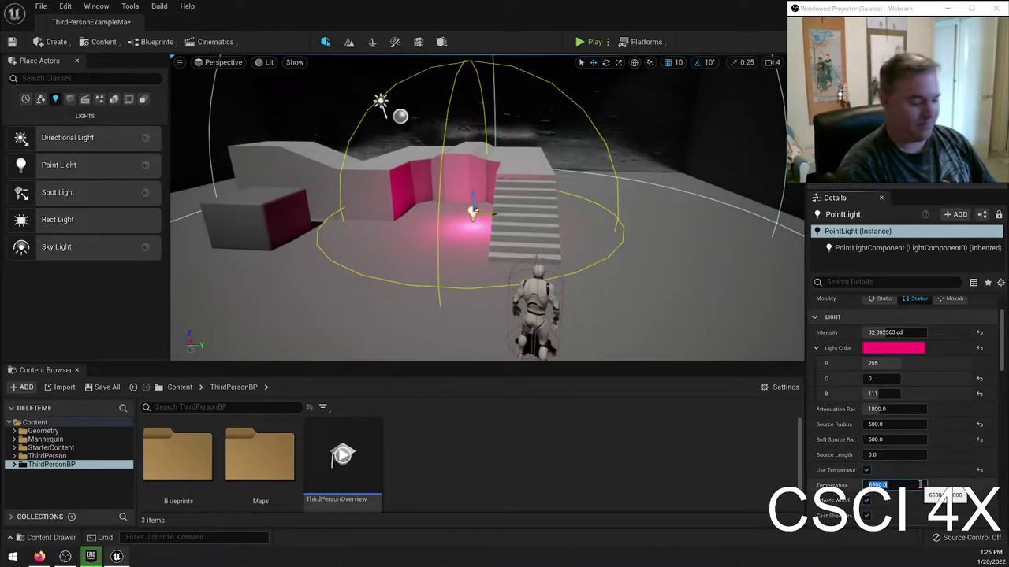
text(3000)
key(Return)
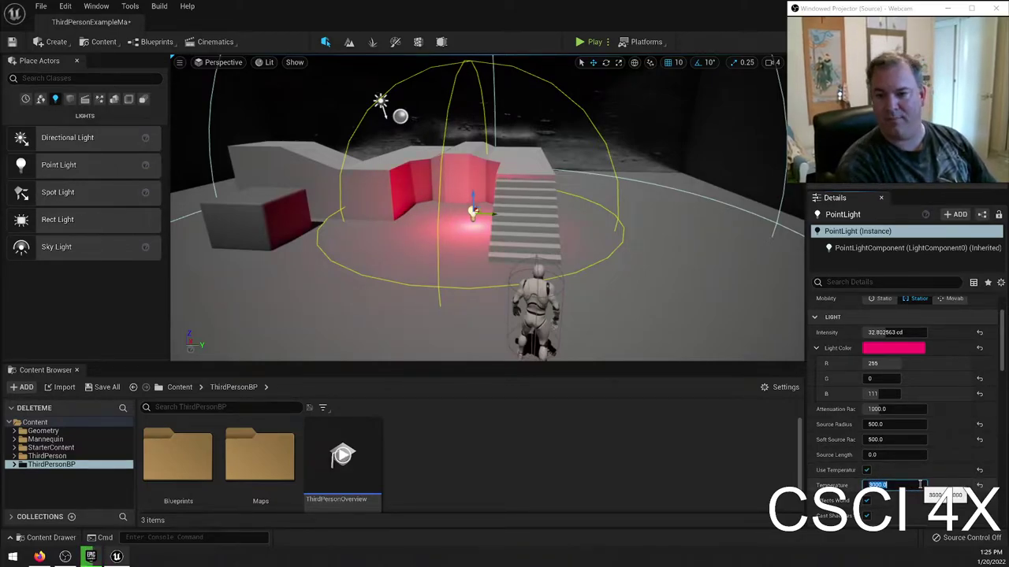
click(867, 470)
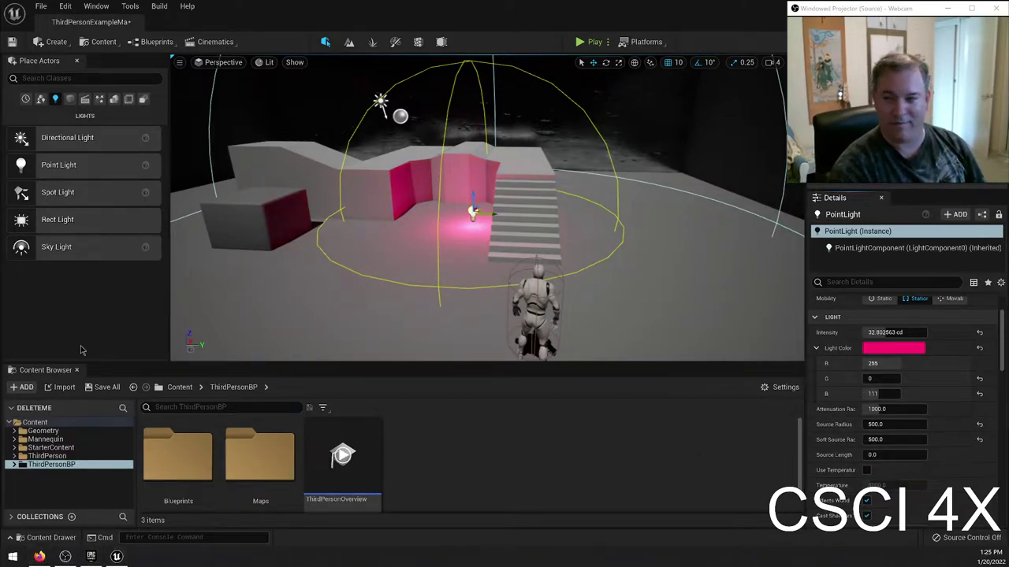
Step: Switch to Firefox and search DuckDuckGo for "soft white lightbulbs"
drag(0, 334, 402, 2)
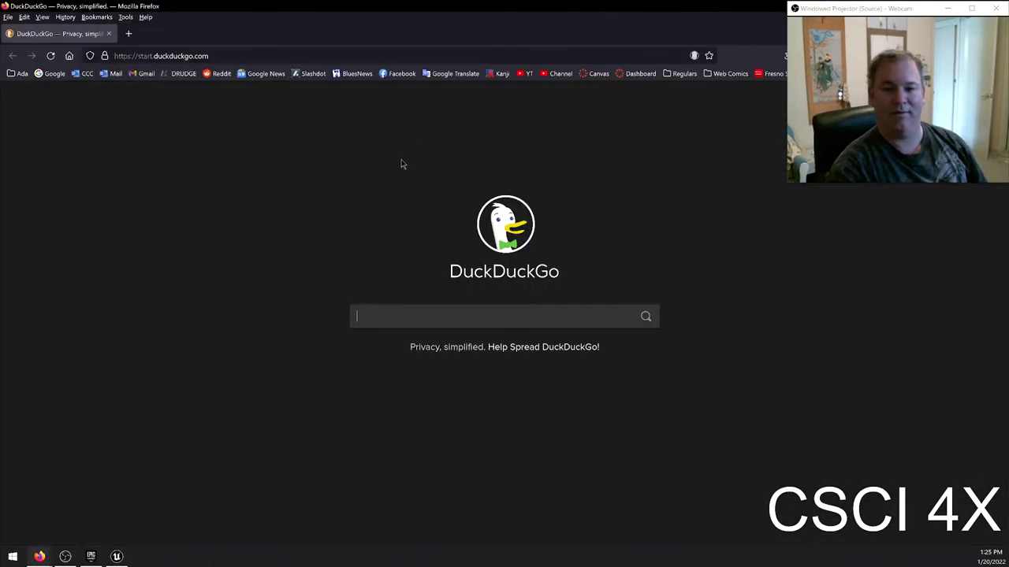
text(soft)
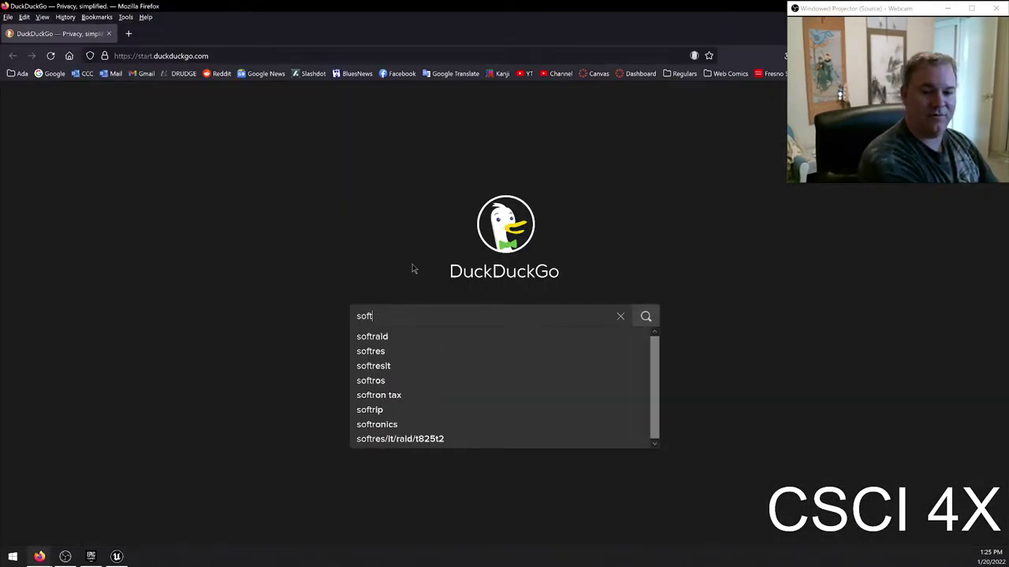
text( white lightbulbs)
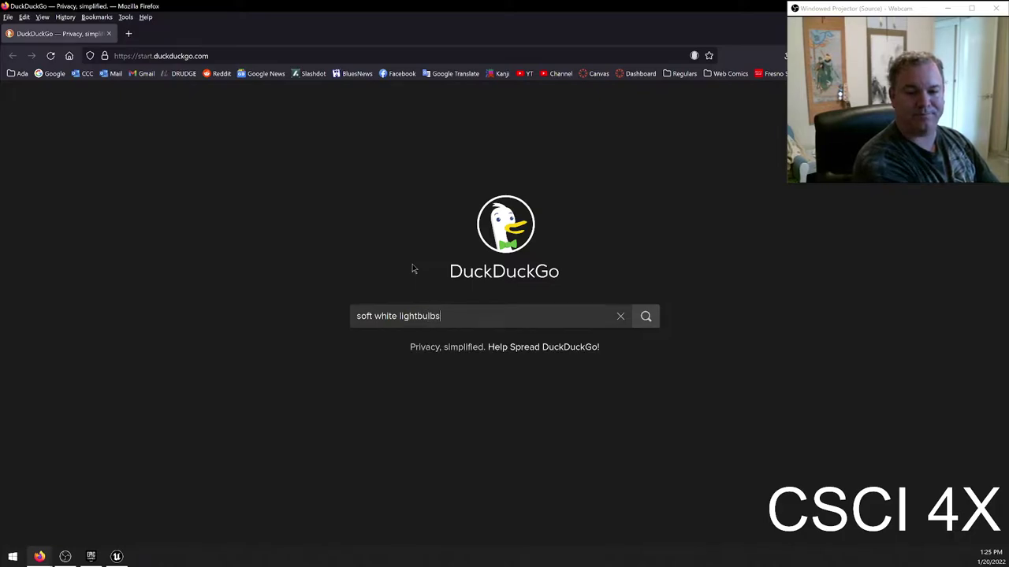
key(Return)
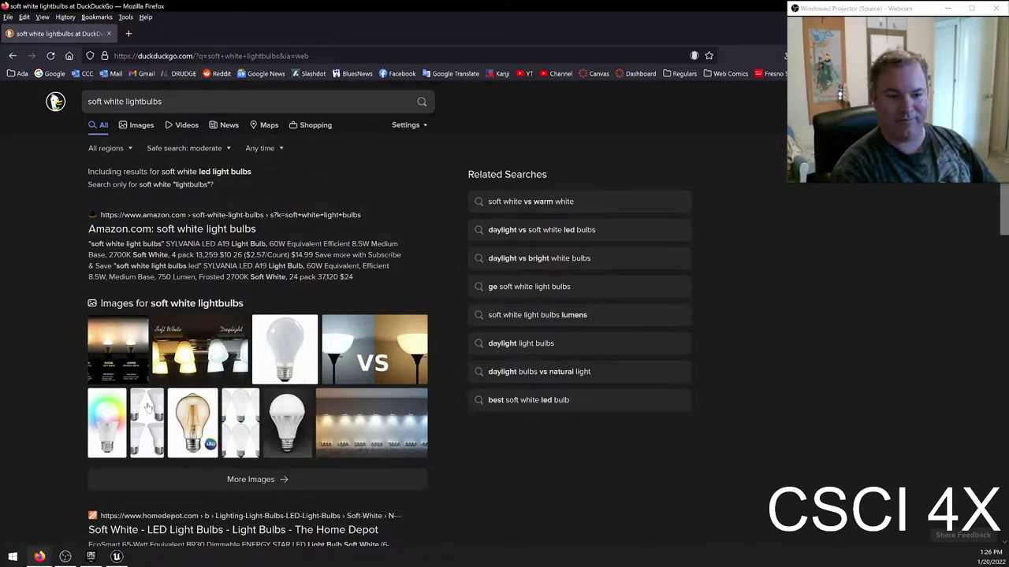
Step: Examine the light bulb color temperature comparison images in the search results, and return to Unreal Editor
click(115, 360)
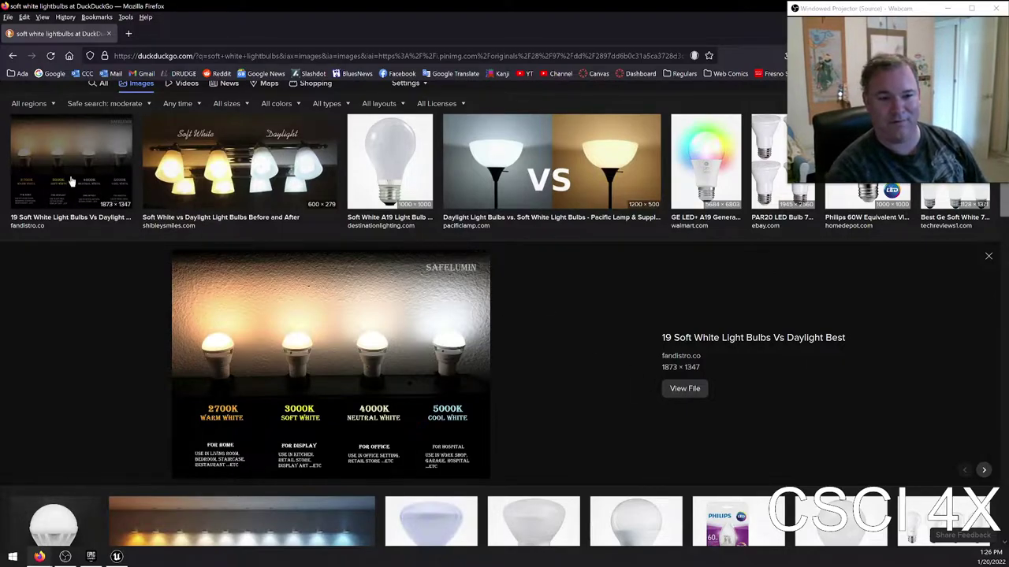
scroll(494, 285, down, 3)
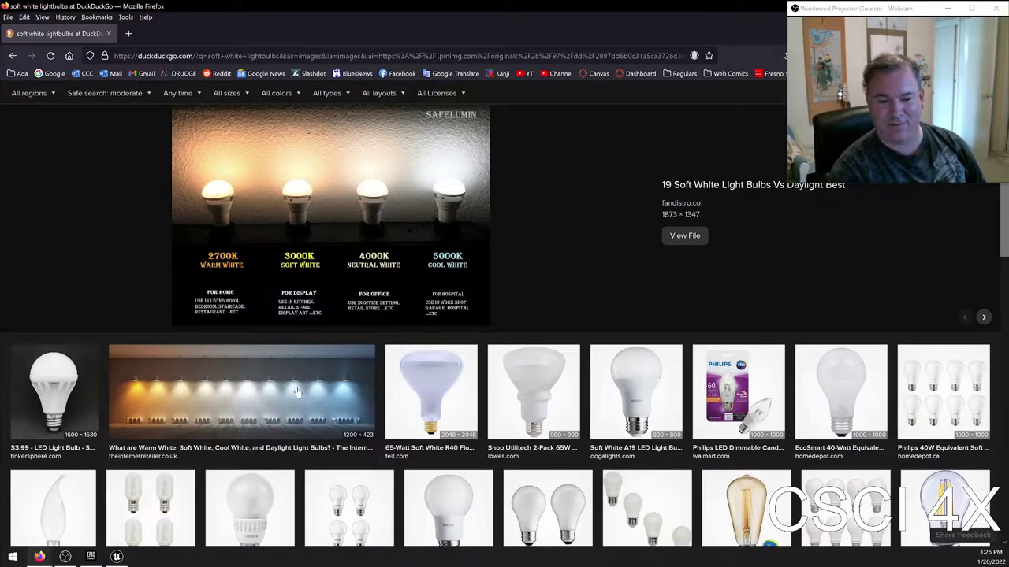
click(146, 371)
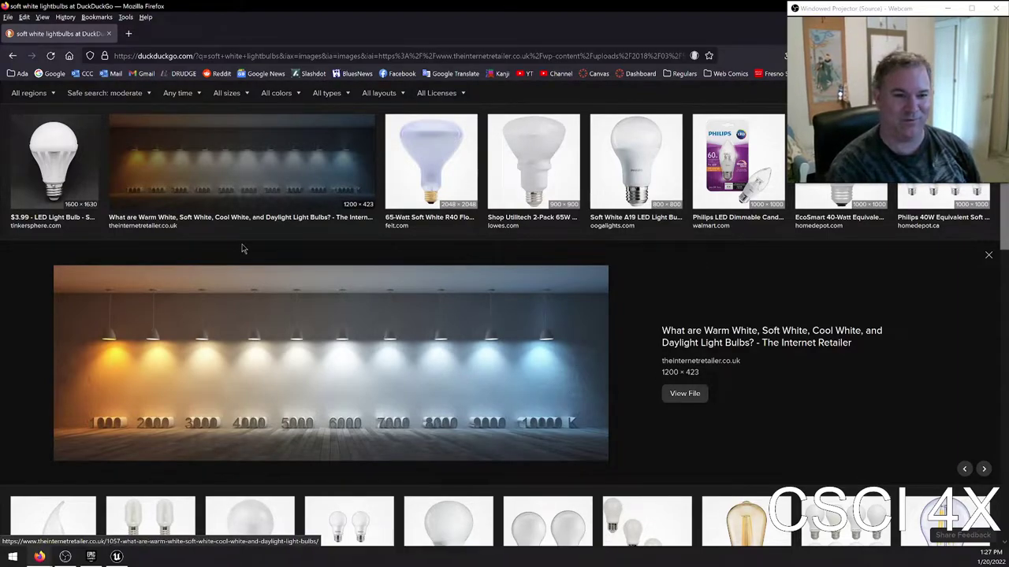
scroll(309, 376, down, 4)
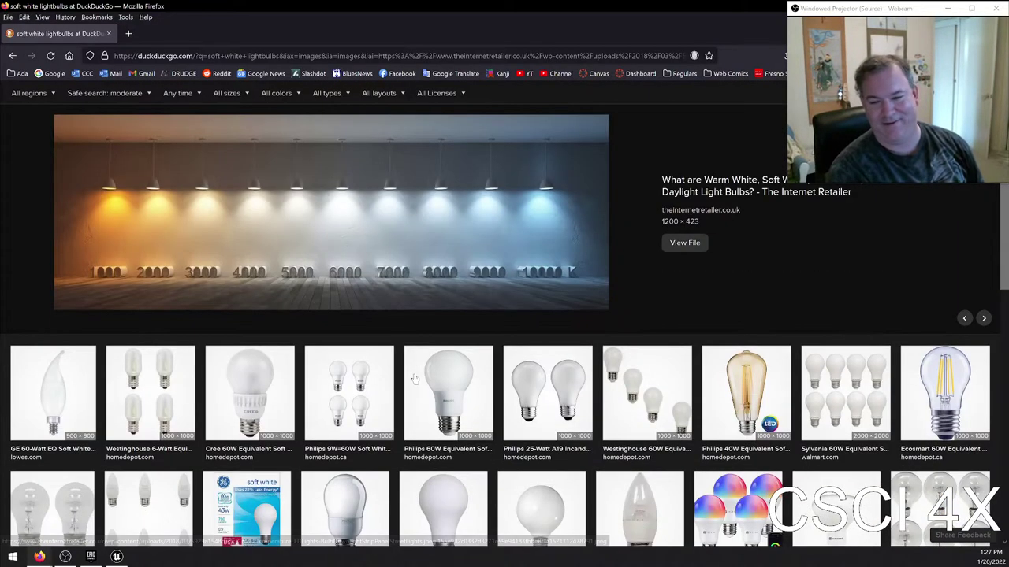
scroll(475, 394, down, 3)
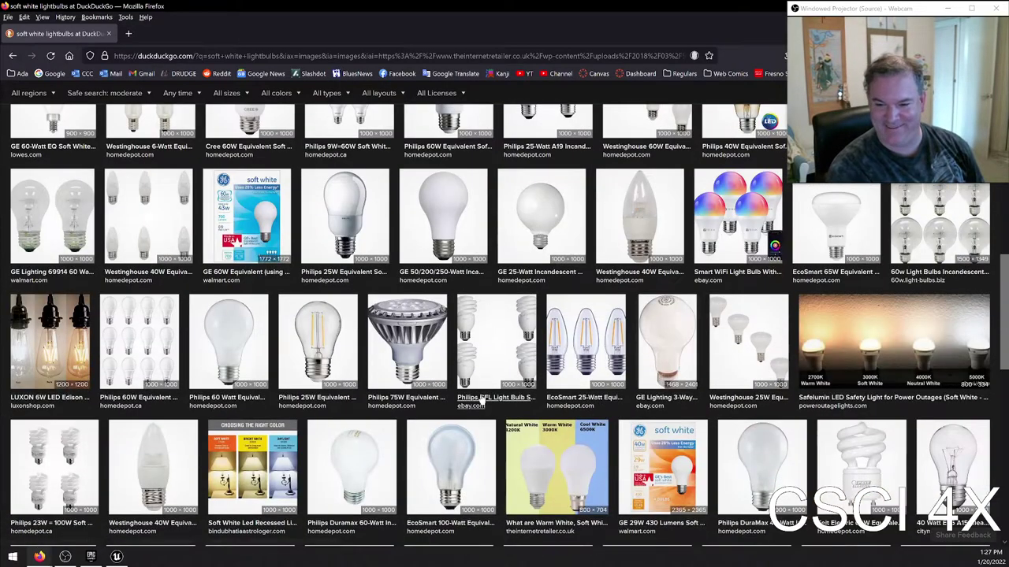
scroll(536, 404, down, 3)
click(565, 382)
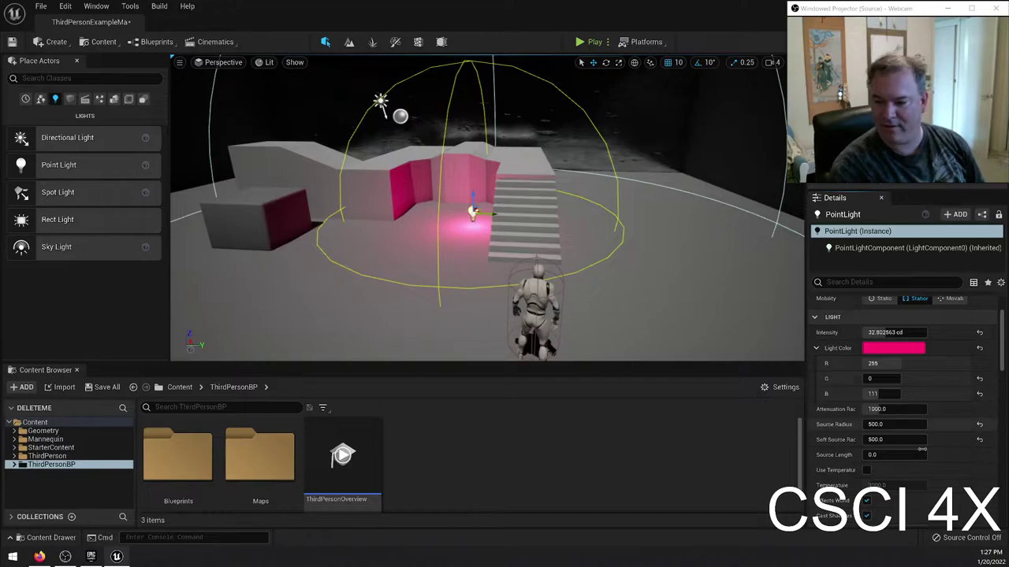
Step: Turn the point light's Affects World and Cast Shadows options off and back on, one after the other
scroll(867, 386, down, 4)
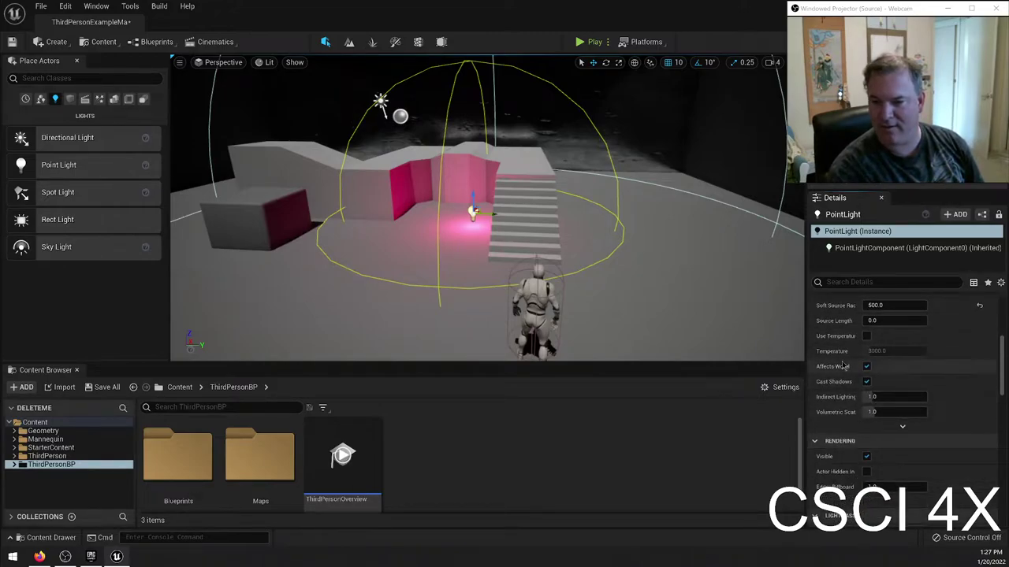
click(866, 367)
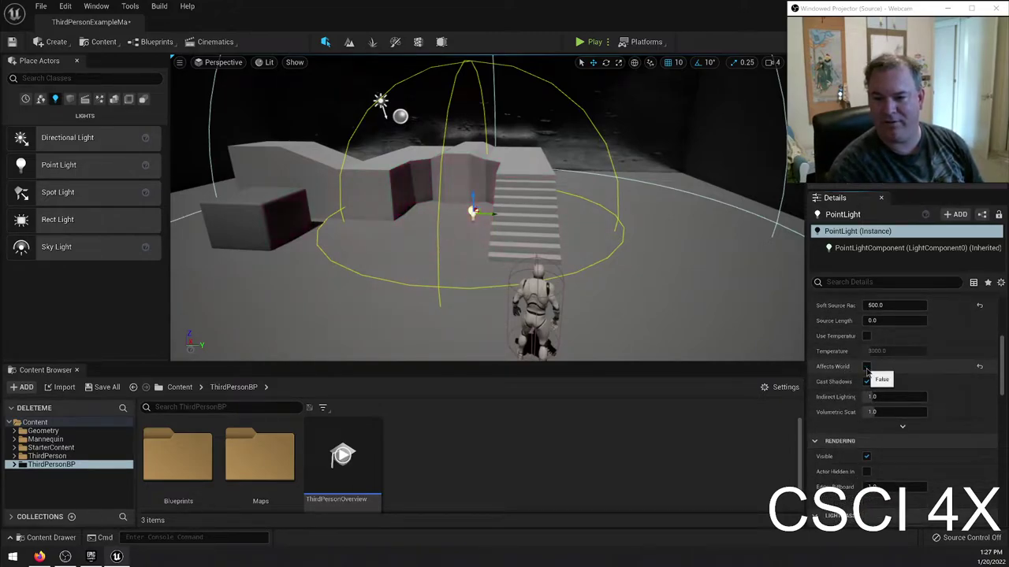
click(866, 367)
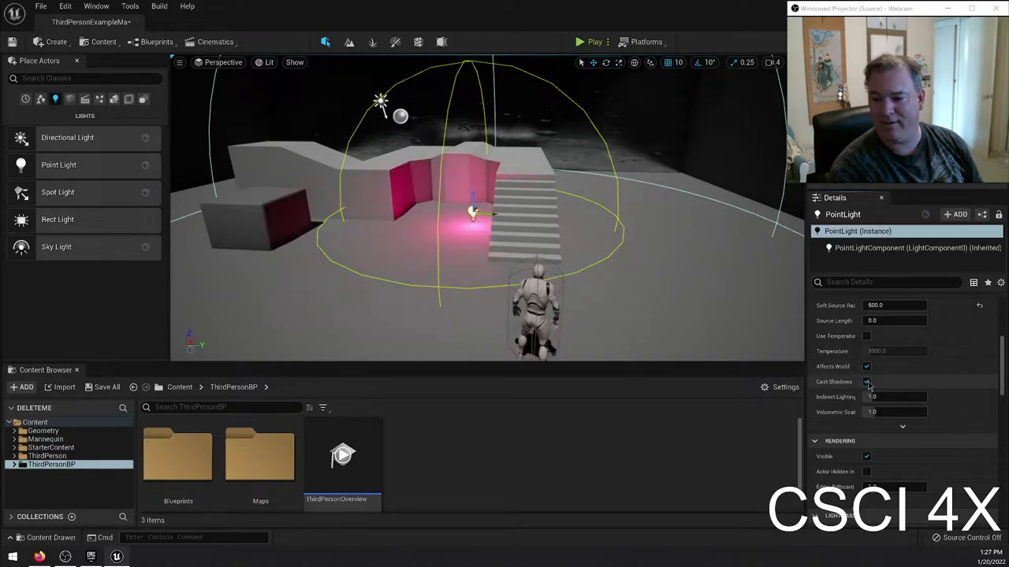
click(867, 382)
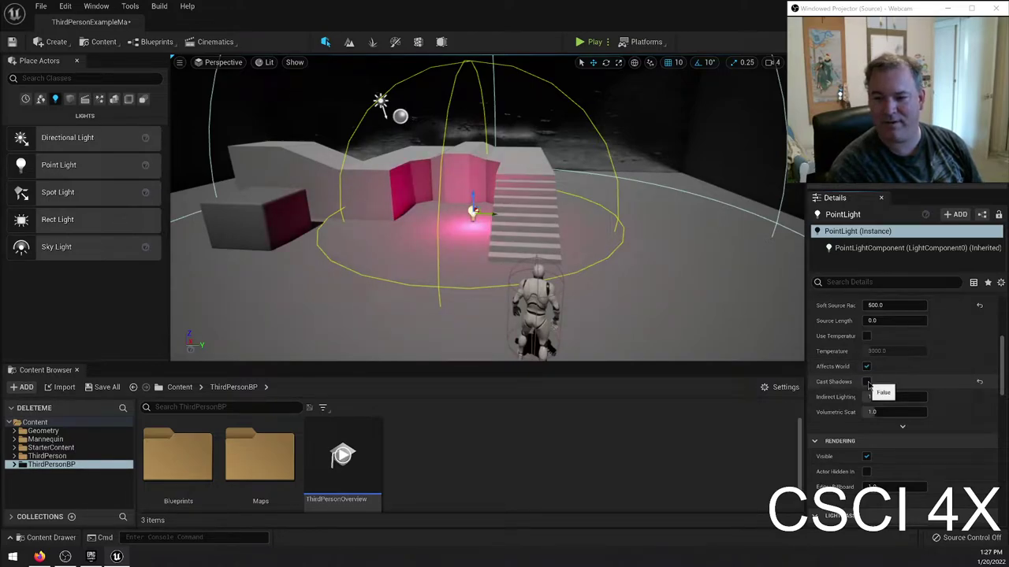
click(867, 382)
Step: Toggle the point light's Visible and Actor Hidden In Game rendering options, restoring each one
right_drag(562, 246, 628, 300)
scroll(927, 378, down, 1)
scroll(927, 378, down, 1)
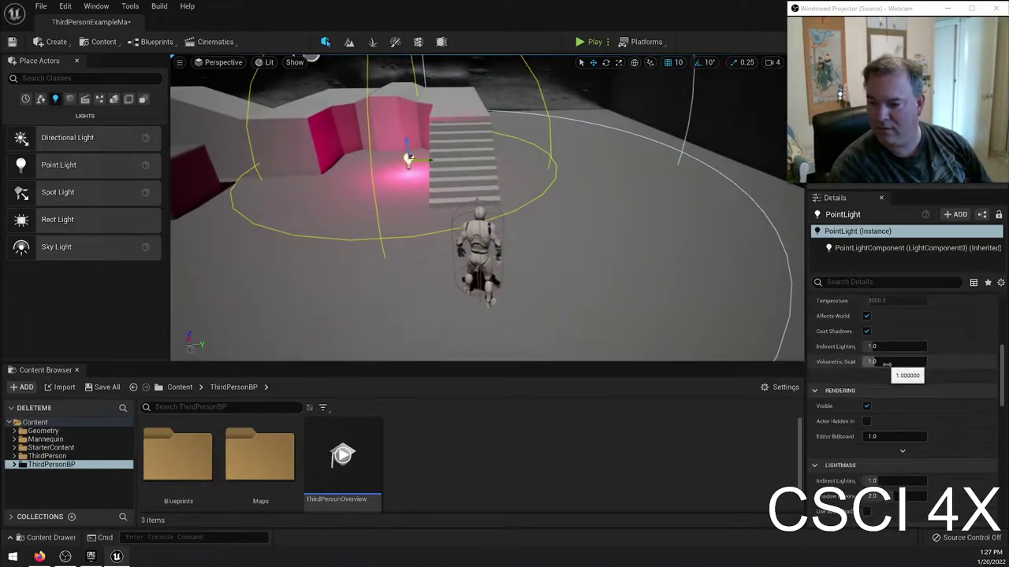
click(867, 407)
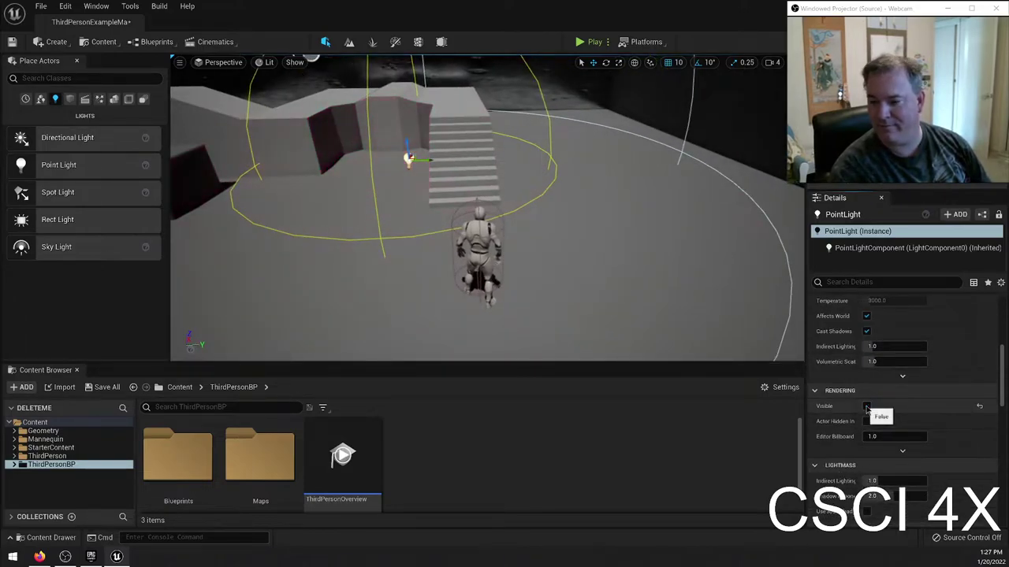
click(867, 407)
scroll(898, 385, down, 3)
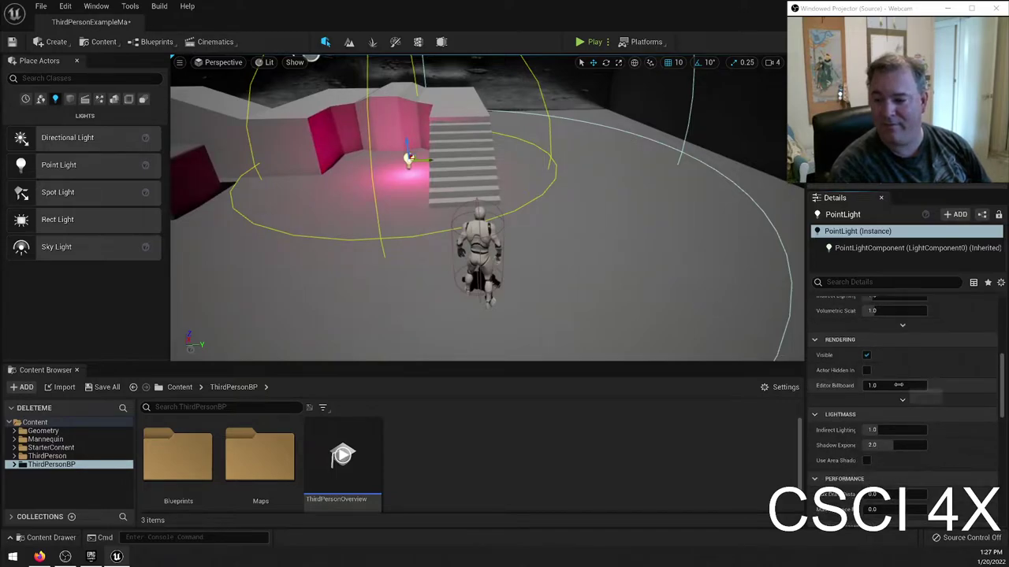
scroll(898, 385, down, 3)
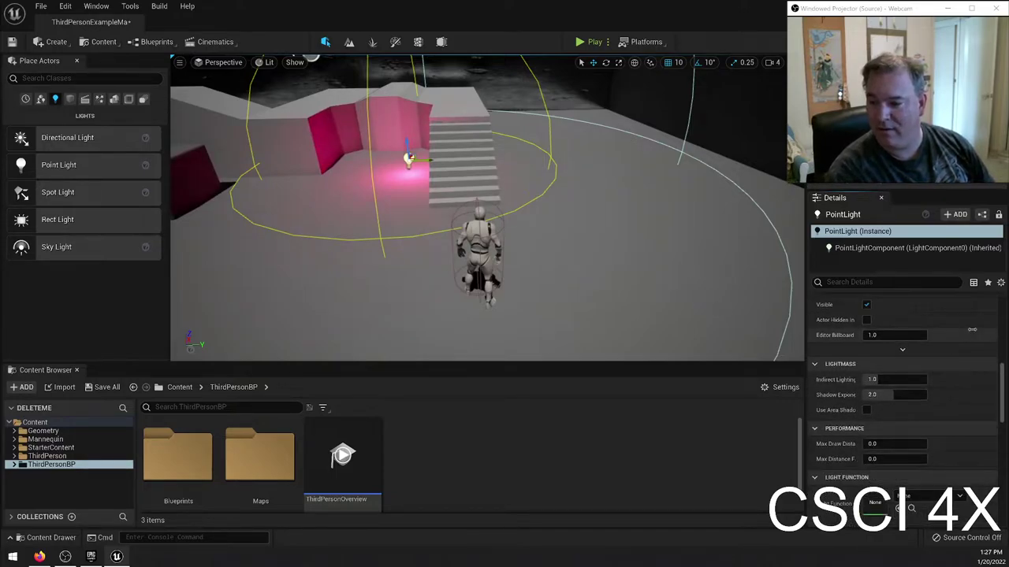
click(867, 320)
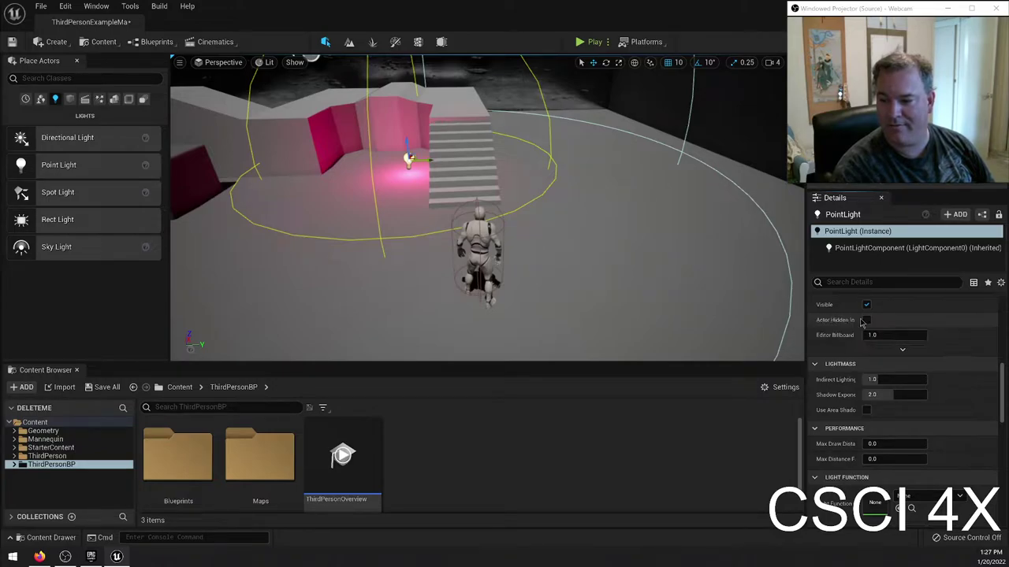
click(868, 320)
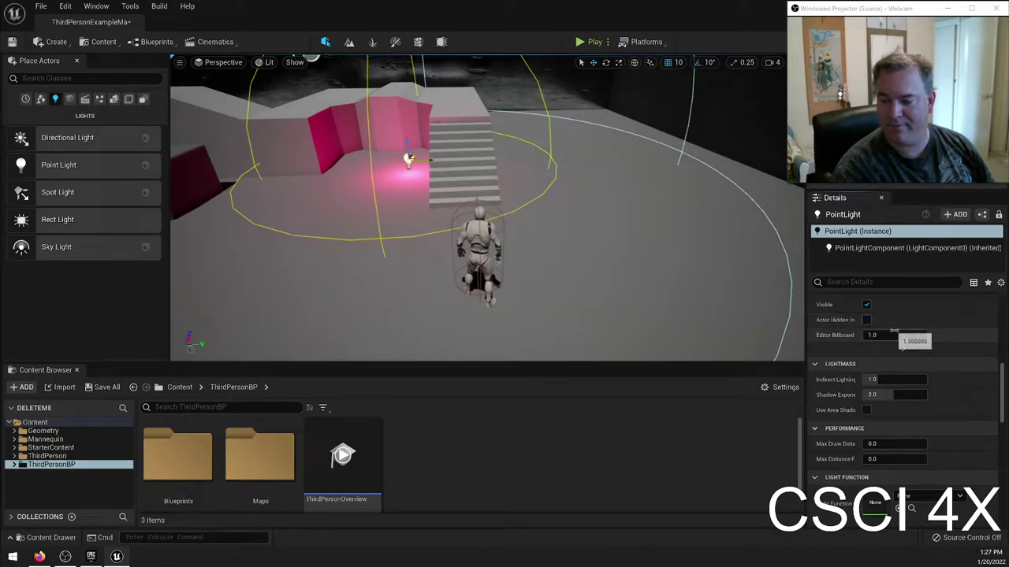
Step: Look through the point light's Light Function settings, including the available materials and the scale values
scroll(867, 331, down, 3)
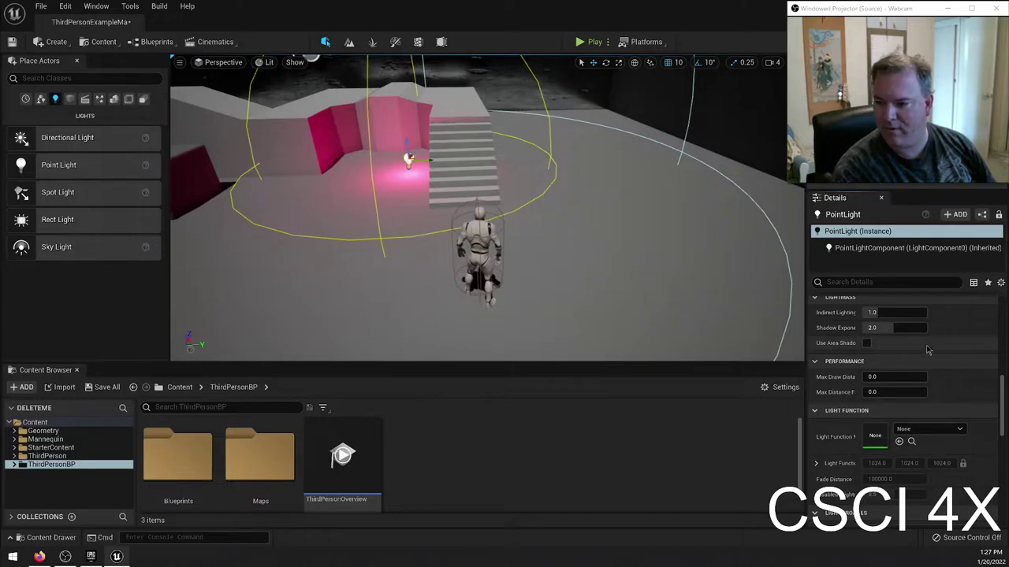
scroll(916, 377, down, 2)
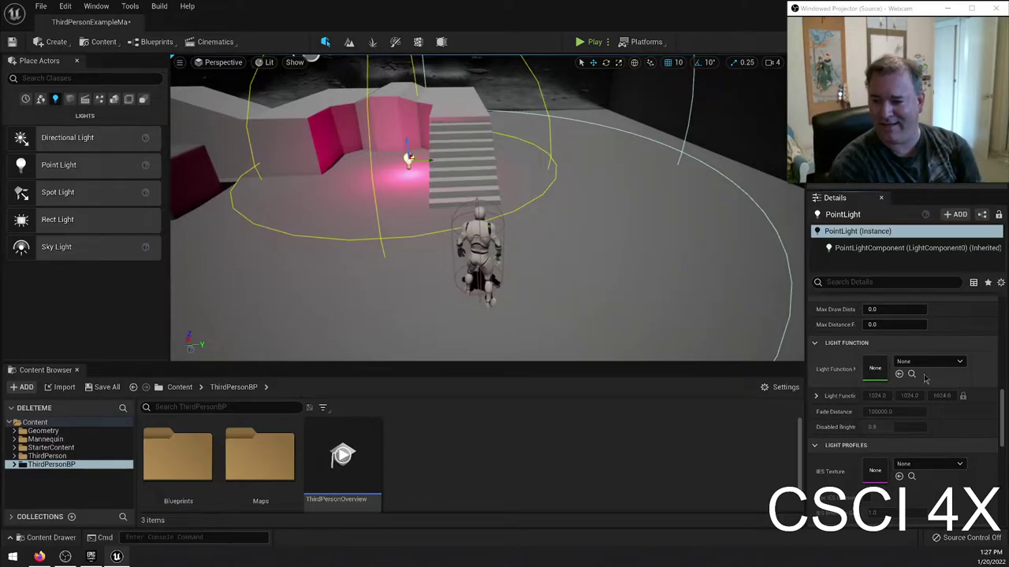
click(882, 377)
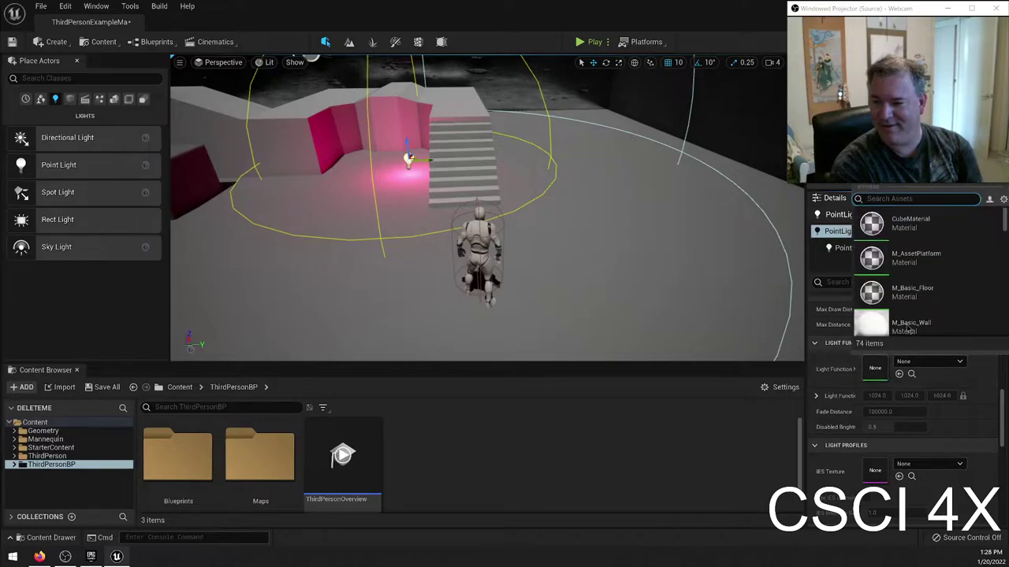
click(845, 375)
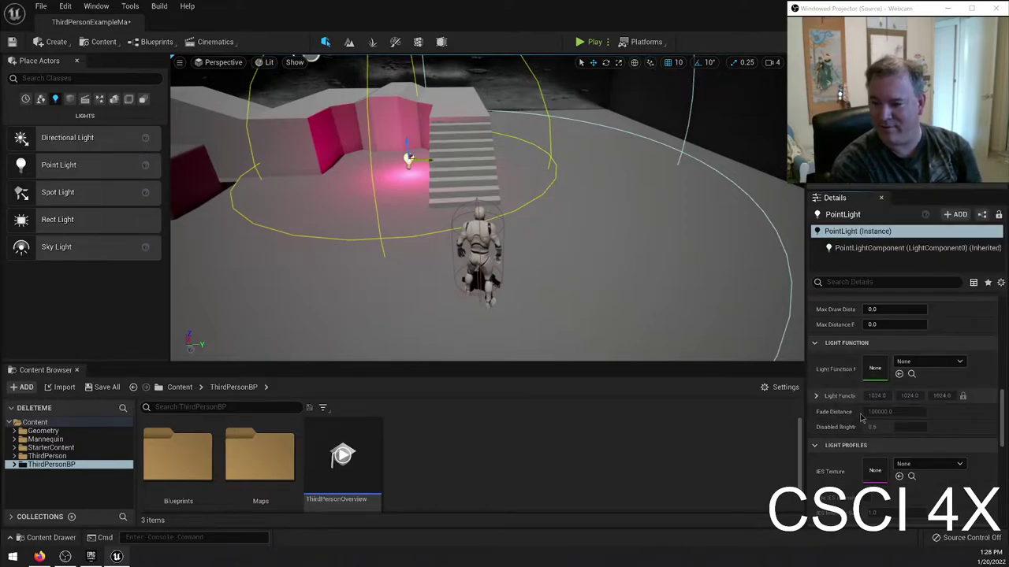
click(816, 396)
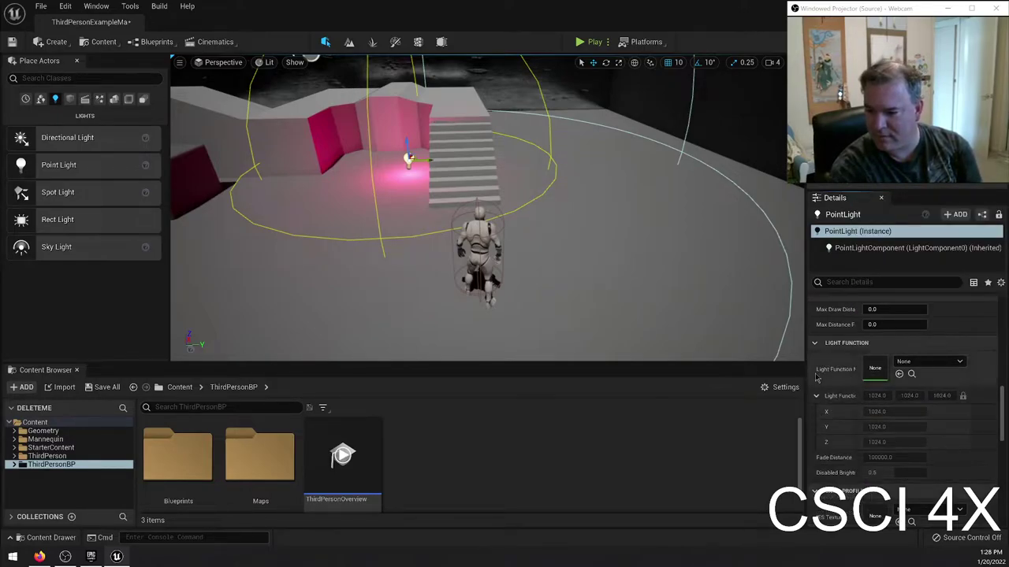
Step: Check which IES textures are available for the point light's light profile
scroll(867, 447, down, 3)
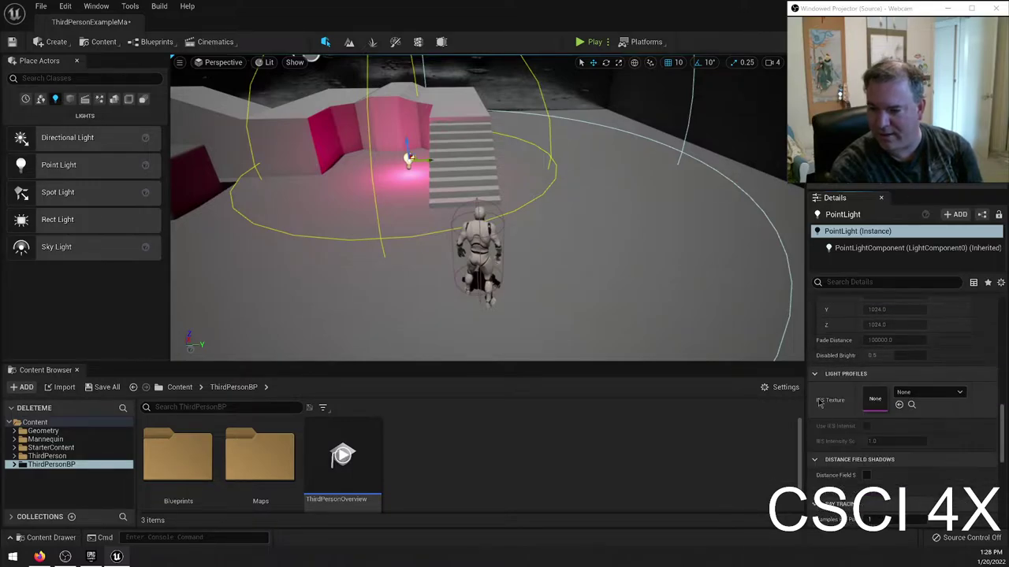
click(957, 393)
click(946, 414)
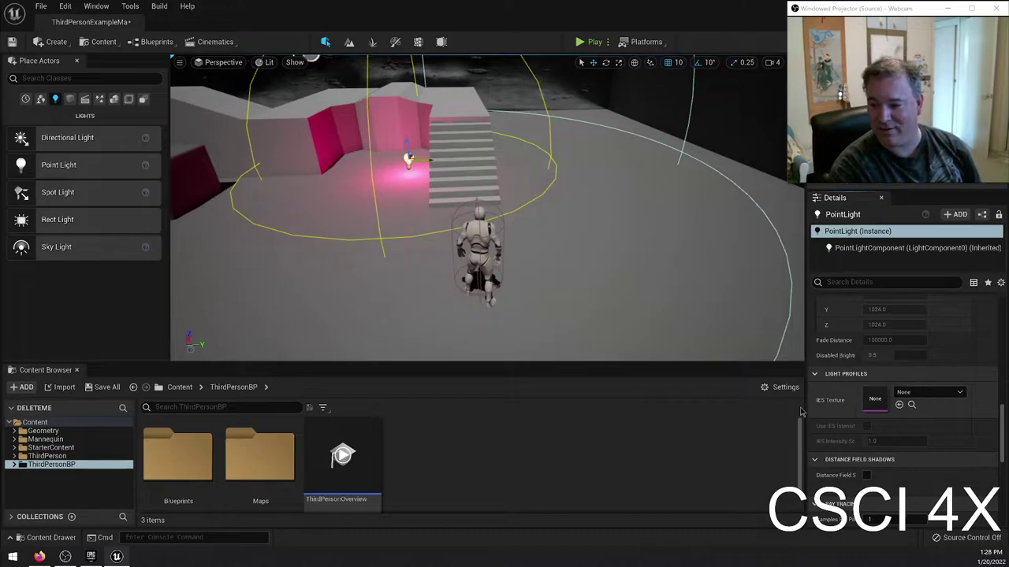
click(947, 393)
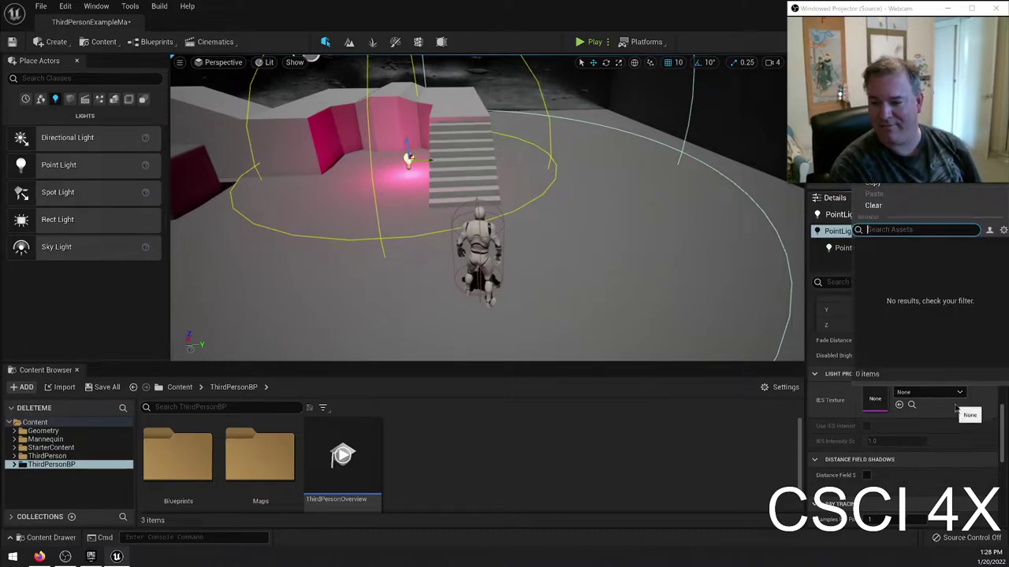
Step: Look through the point light's remaining settings, from Distance Field Shadows and Ray Tracing down to HLOD and Actor
click(950, 392)
scroll(922, 373, down, 10)
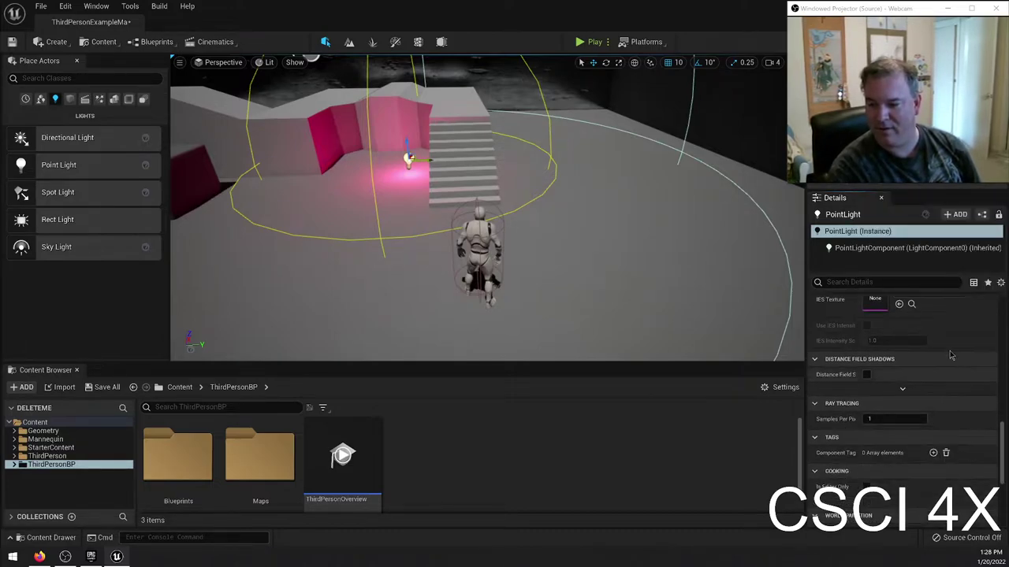
scroll(919, 394, down, 1)
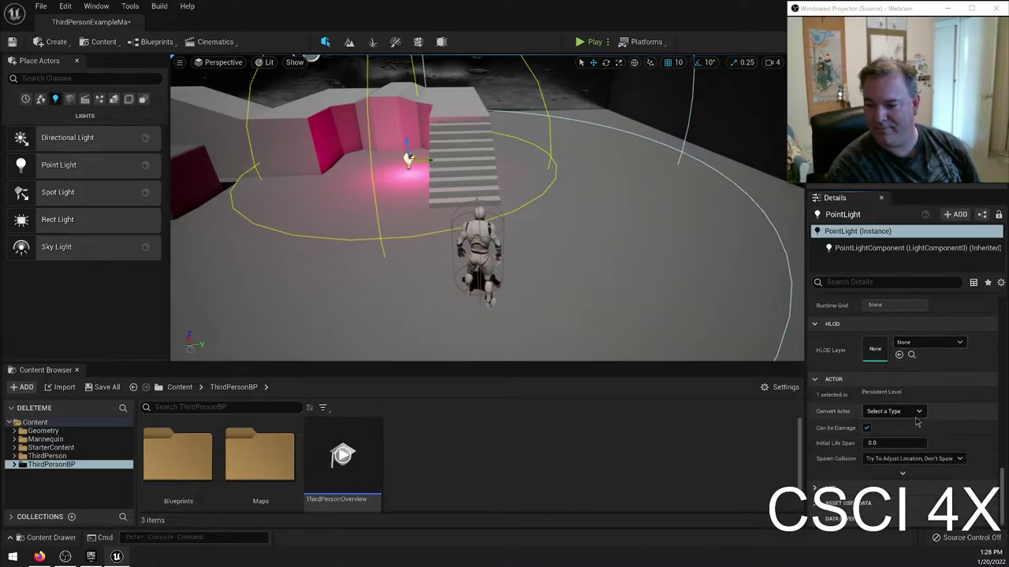
scroll(902, 337, up, 2)
scroll(906, 354, up, 5)
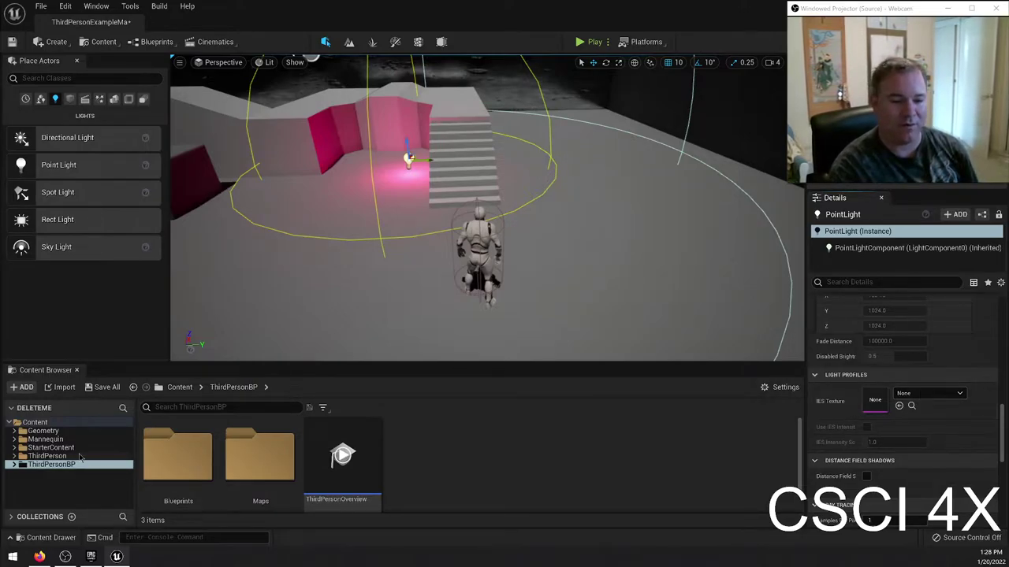
Step: Show the project's root Content folder in File Explorer
right_click(46, 422)
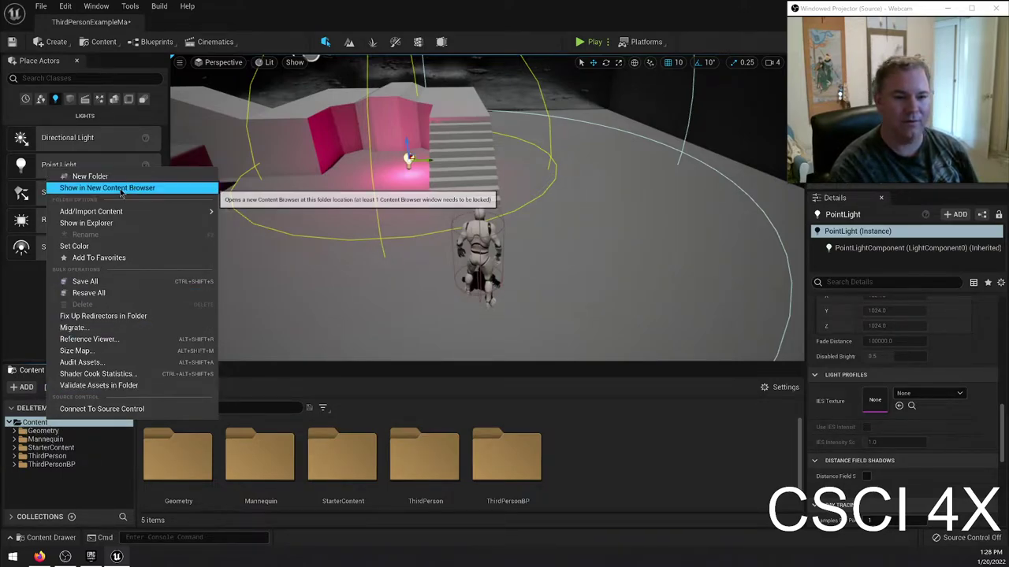
click(106, 224)
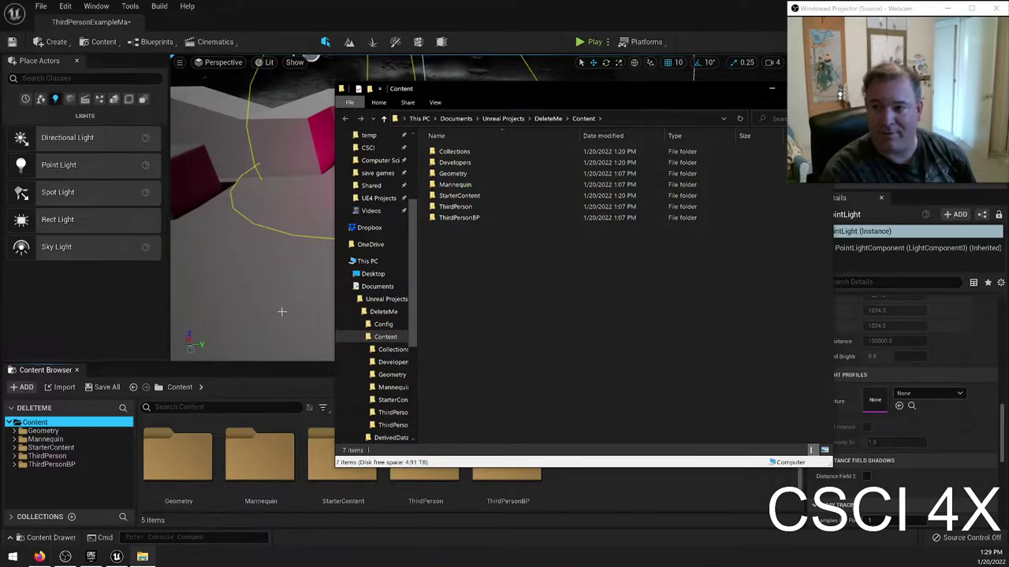
Step: Switch to Firefox, search the web for "free sounds" and open the Freesound website
click(37, 557)
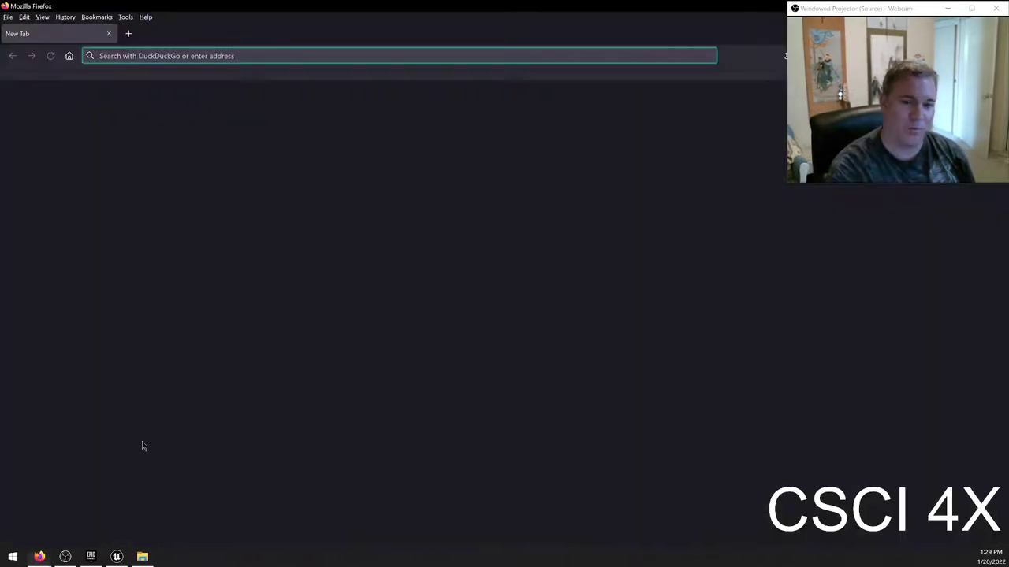
text(f)
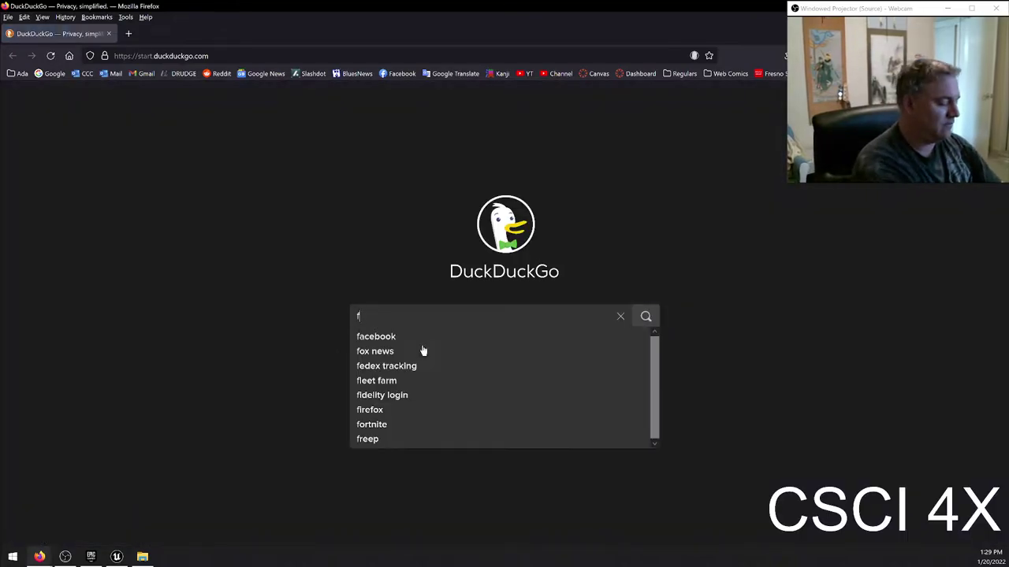
text(ree sounds)
key(Return)
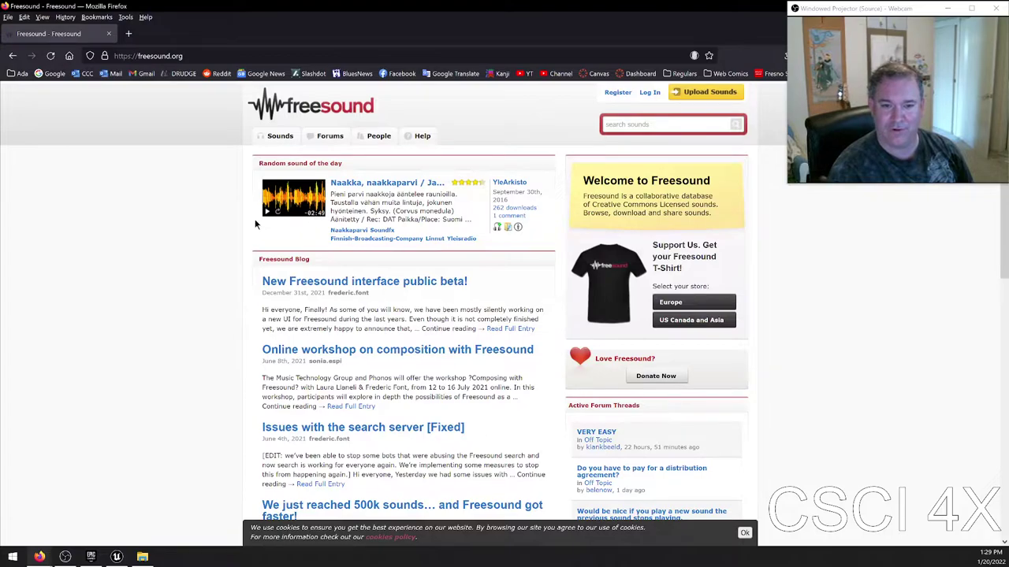
Step: Listen to the random sound of the day on the Freesound home page and look over the page
click(268, 211)
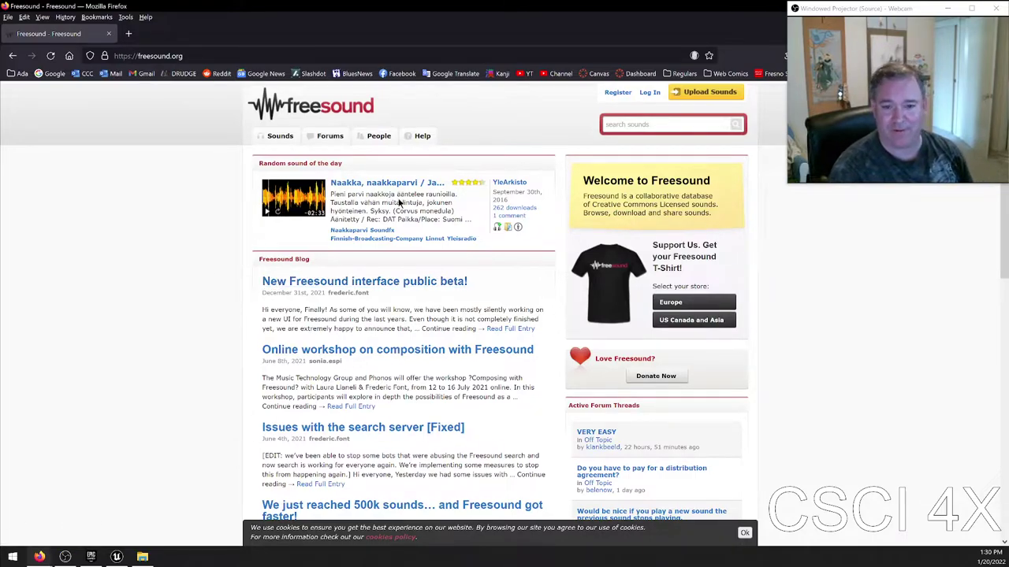
scroll(394, 300, down, 3)
scroll(462, 363, up, 3)
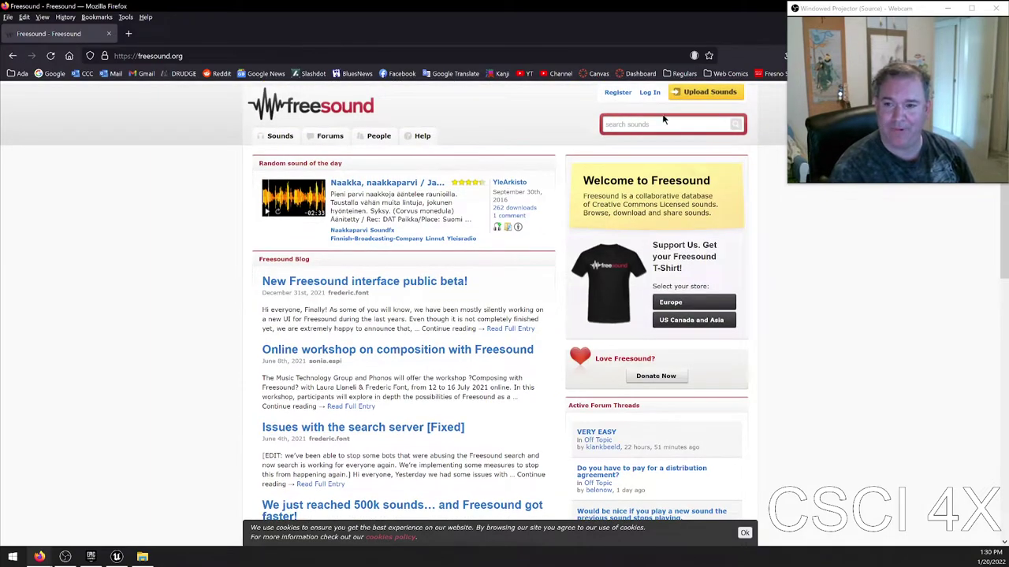
Step: Search Freesound for "vampire suck"
click(642, 124)
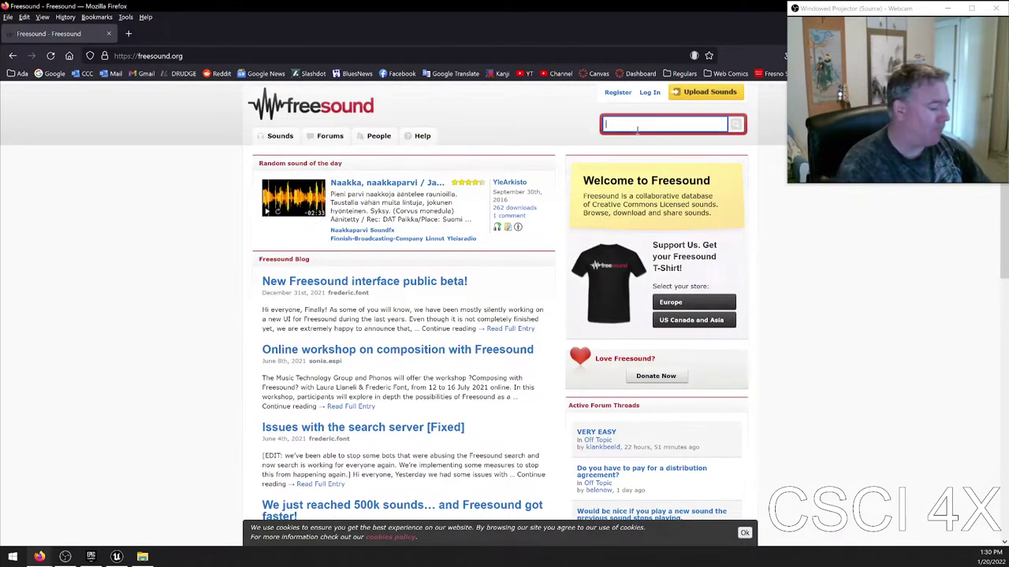
text(vamp)
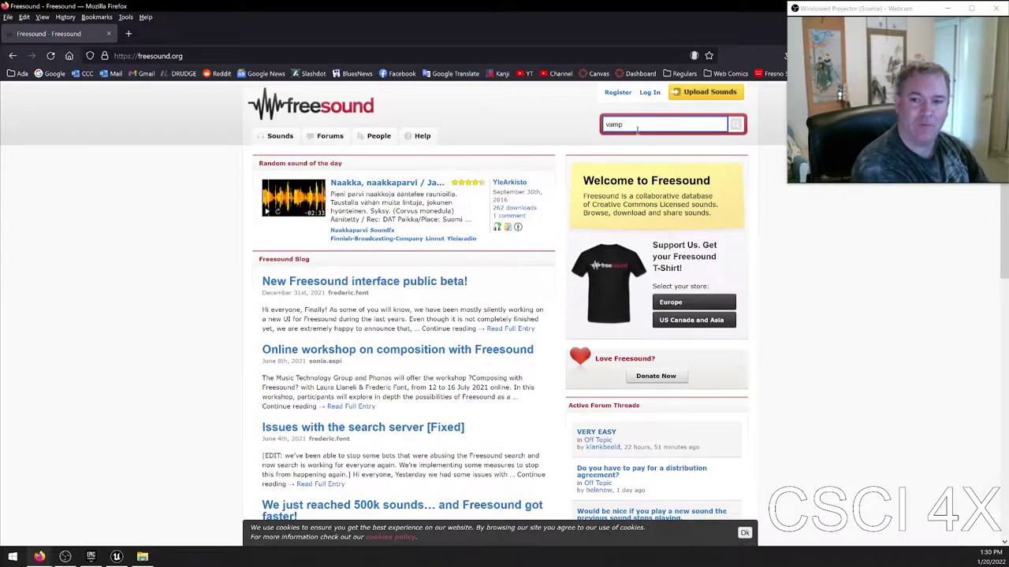
text(ire )
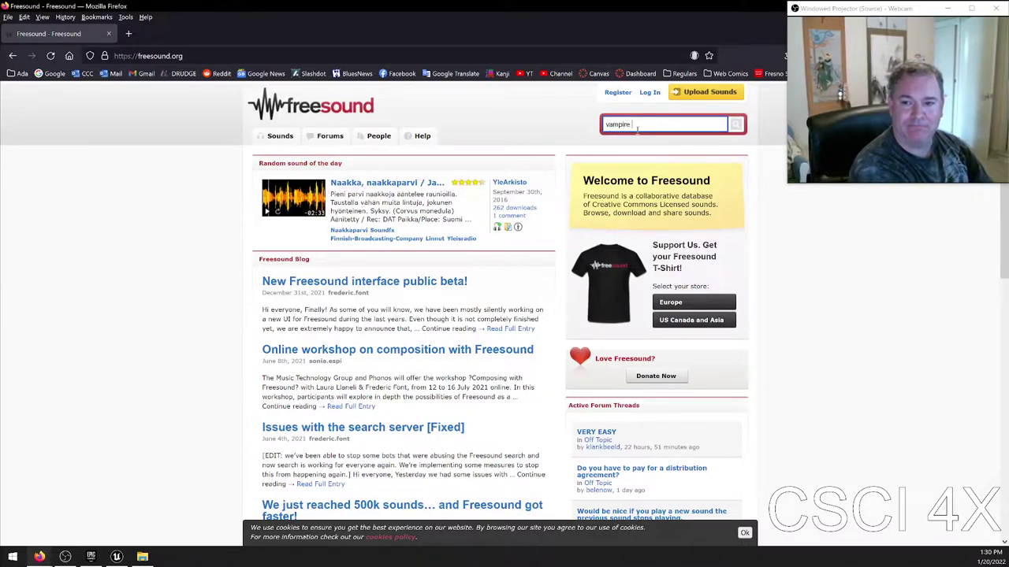
text(suck)
key(Return)
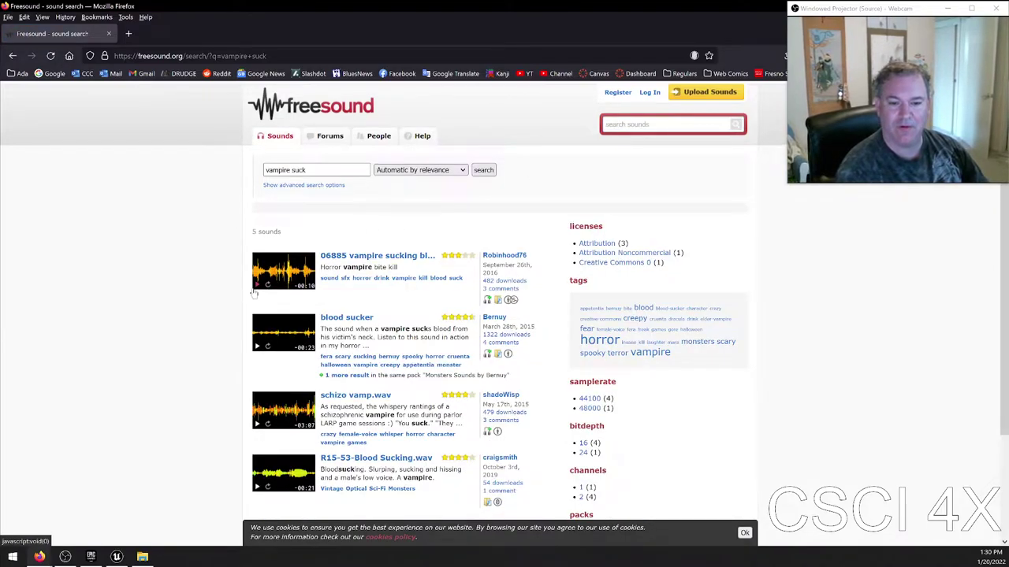
Step: Preview the first two search results, the vampire sucking blood sound and "blood sucker", playing and pausing them
click(254, 292)
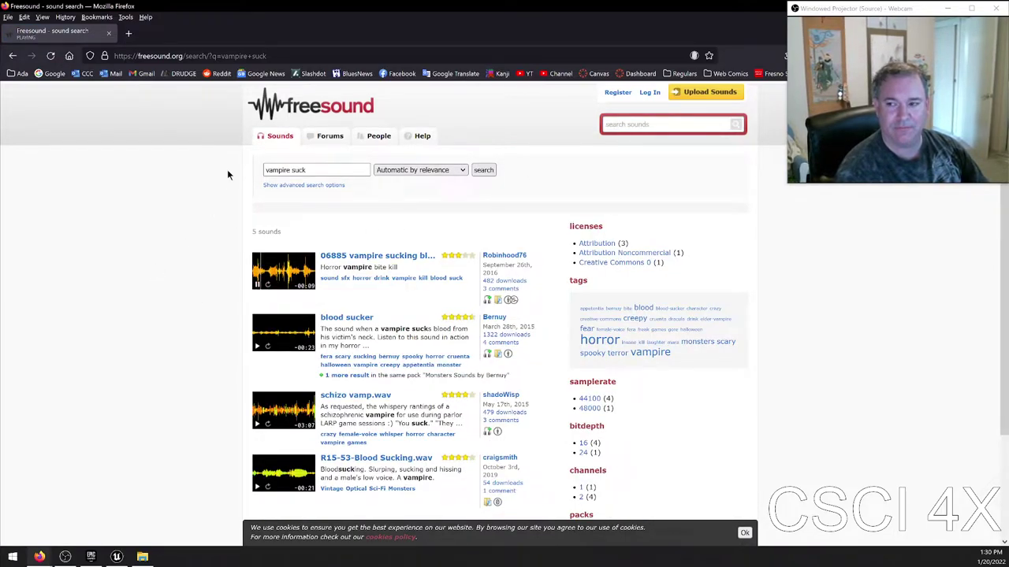
click(257, 347)
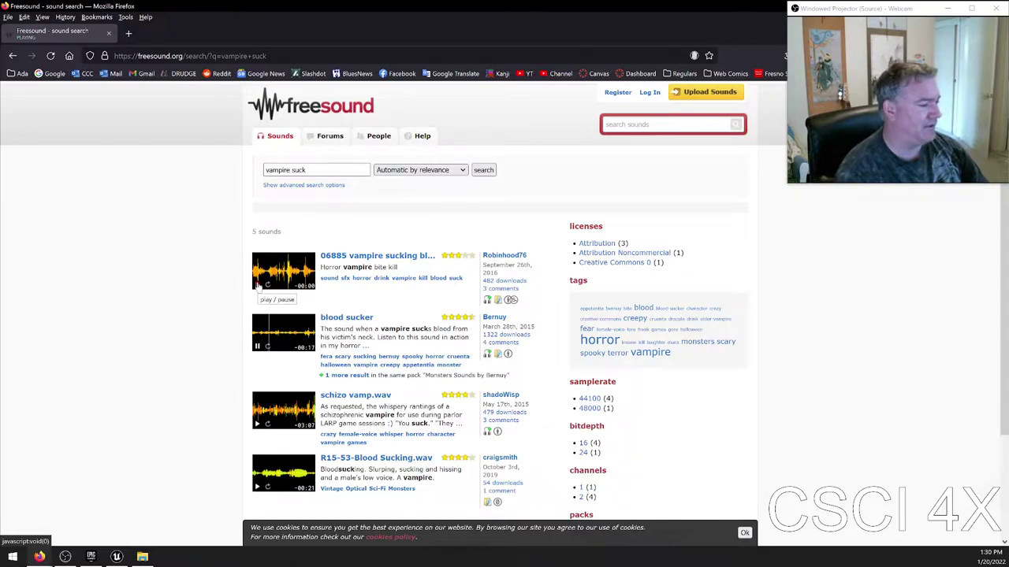
click(257, 284)
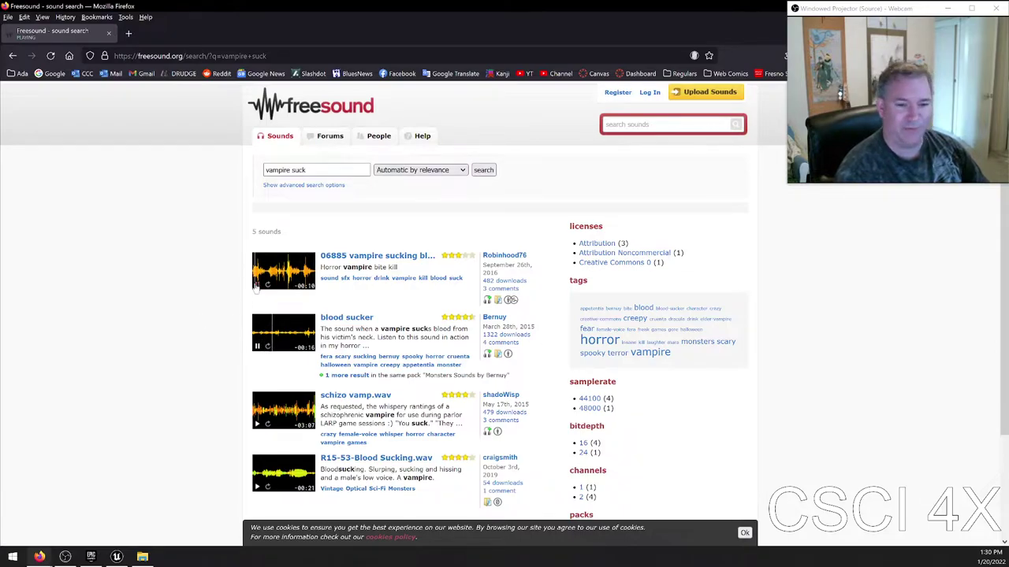
click(256, 340)
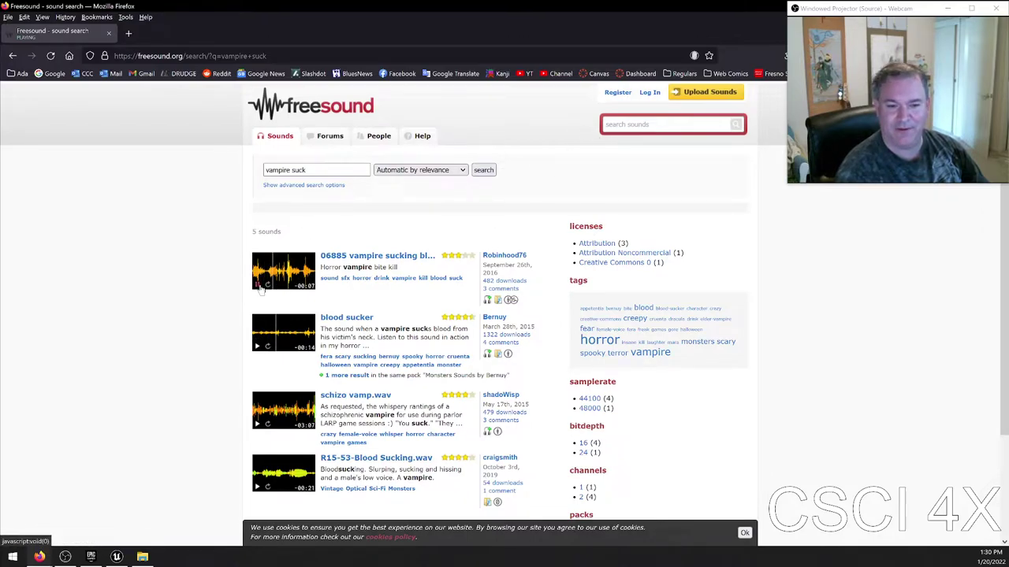
Step: Search Freesound for "wilhelm scream"
click(642, 125)
text(wil)
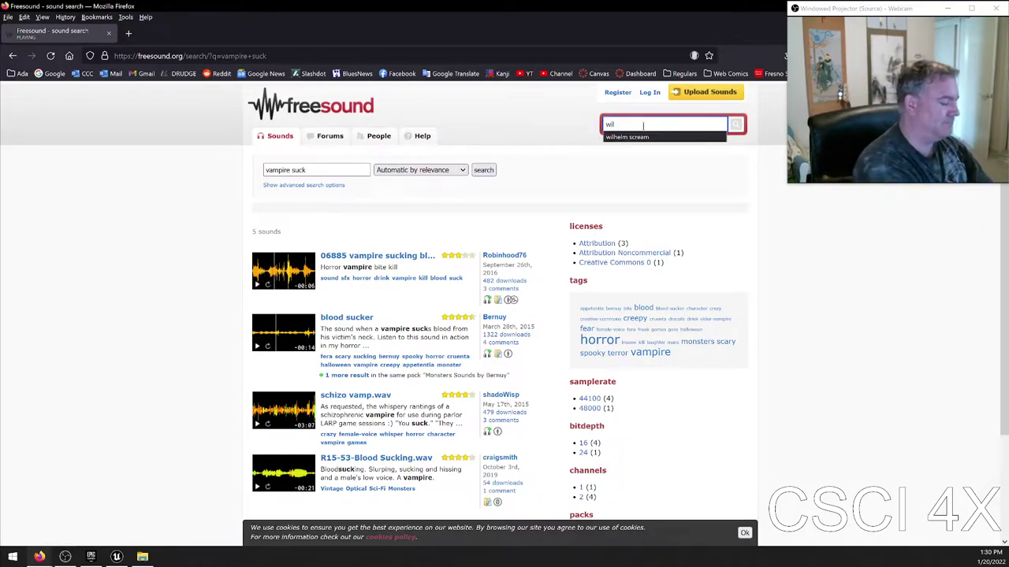
text(helm scream)
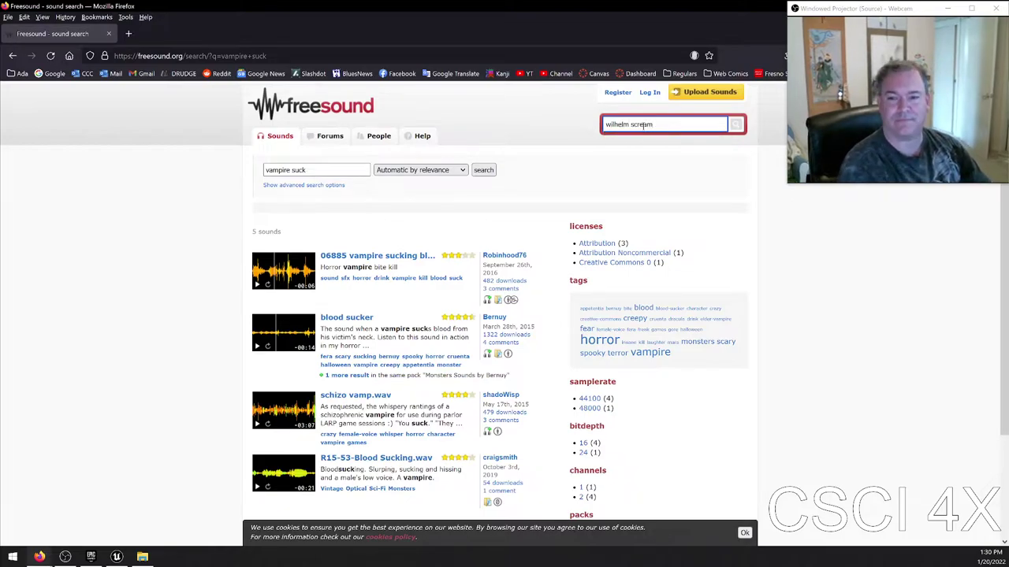
key(Return)
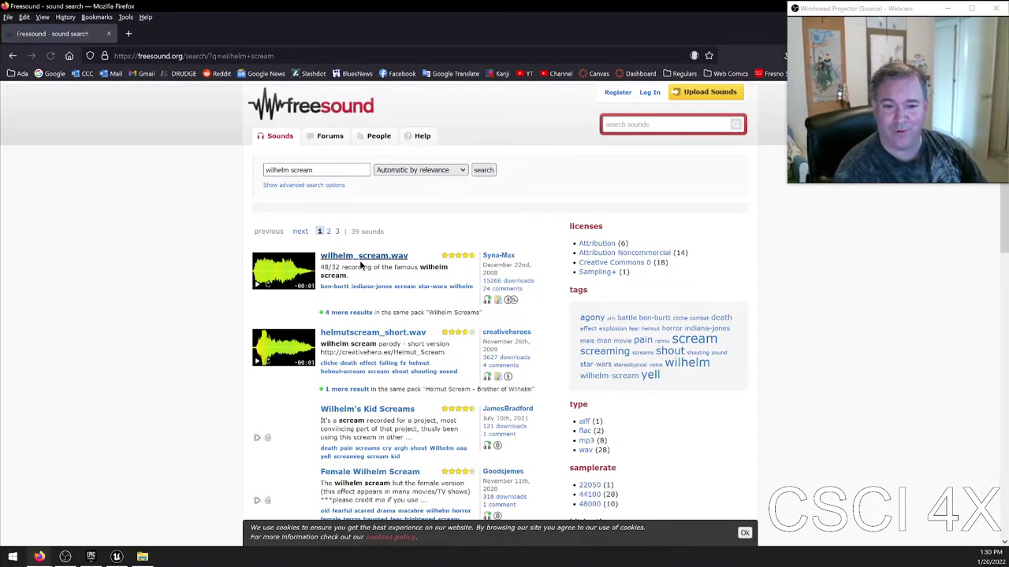
Step: Preview wilhelm_scream.wav in the results and open its sound page
click(257, 285)
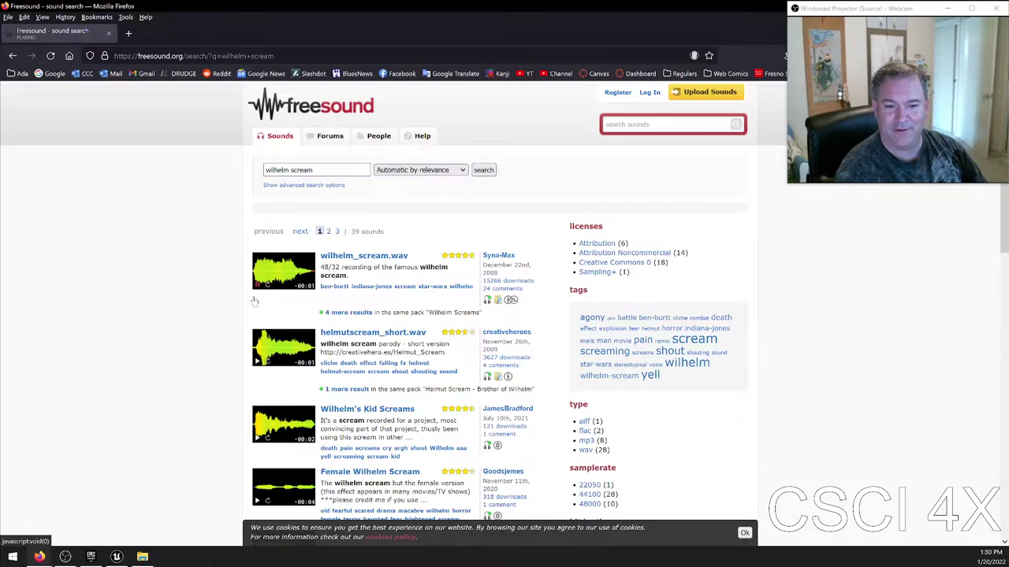
click(363, 257)
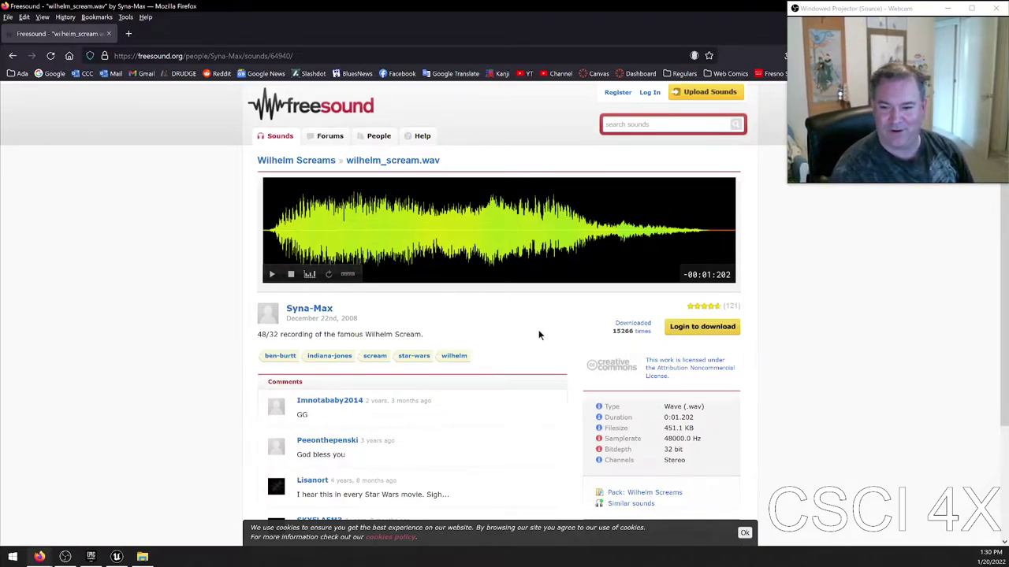
Step: Log in to Freesound with the saved account credentials to enable downloading, and play the Wilhelm scream again
click(679, 326)
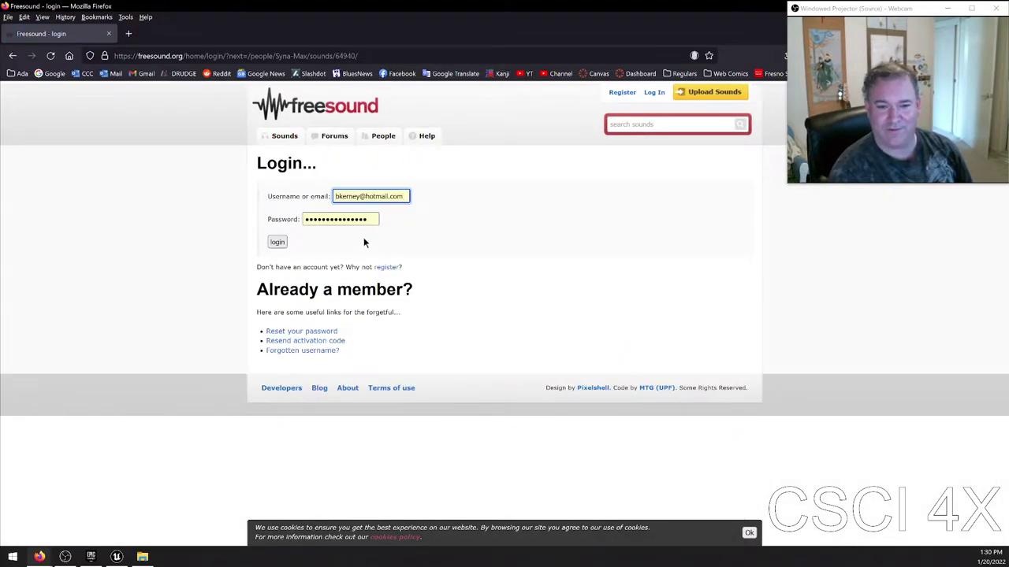
click(277, 242)
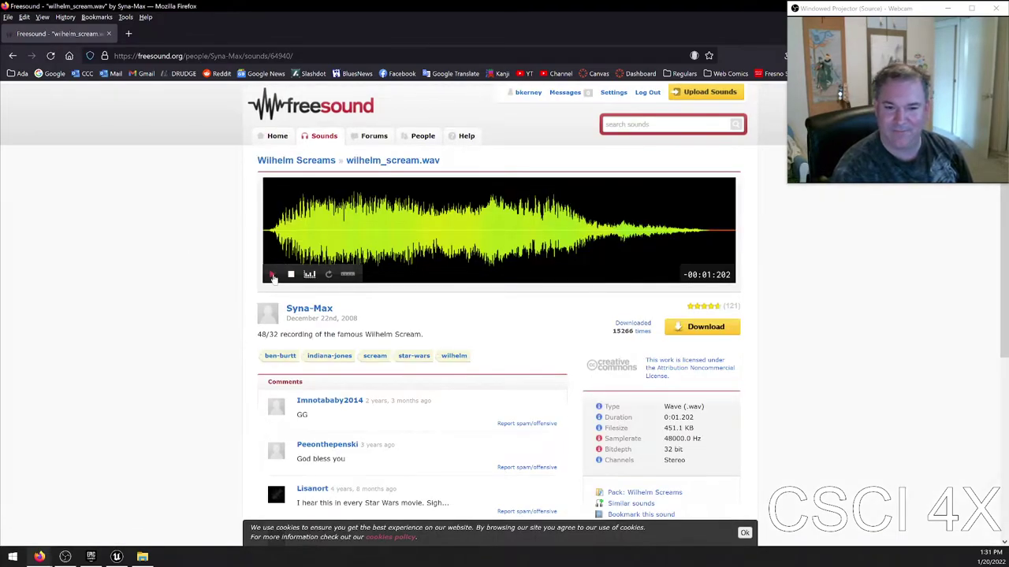
click(272, 275)
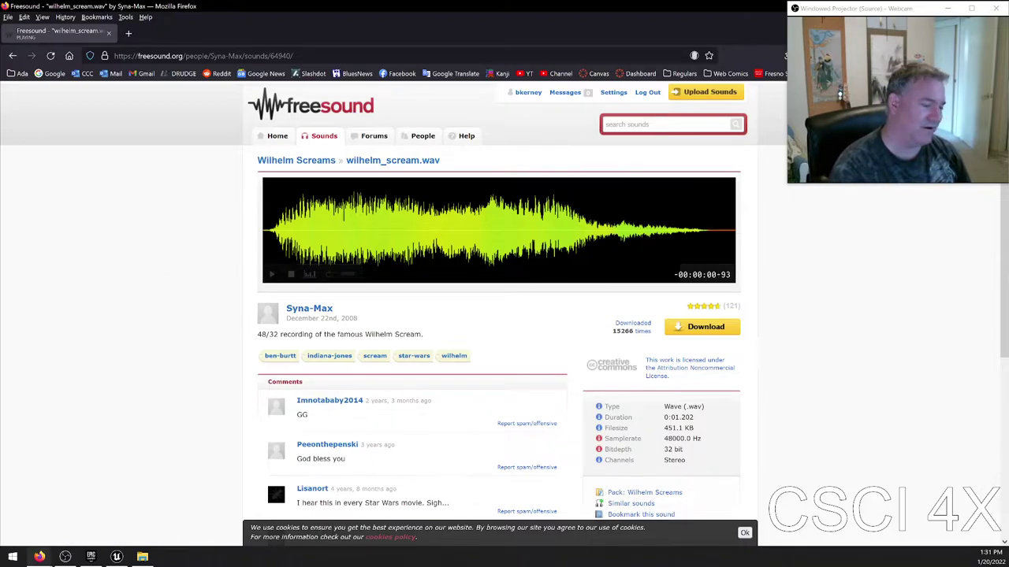
Step: Download wilhelm_scream.wav from its sound page and save the WAV file to the Desktop
click(212, 55)
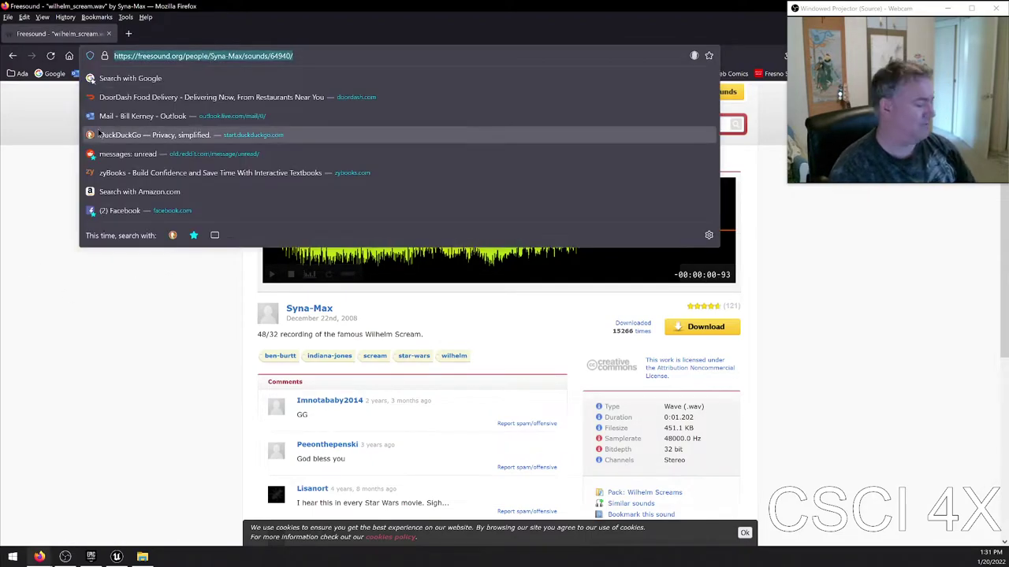
key(alt+Tab)
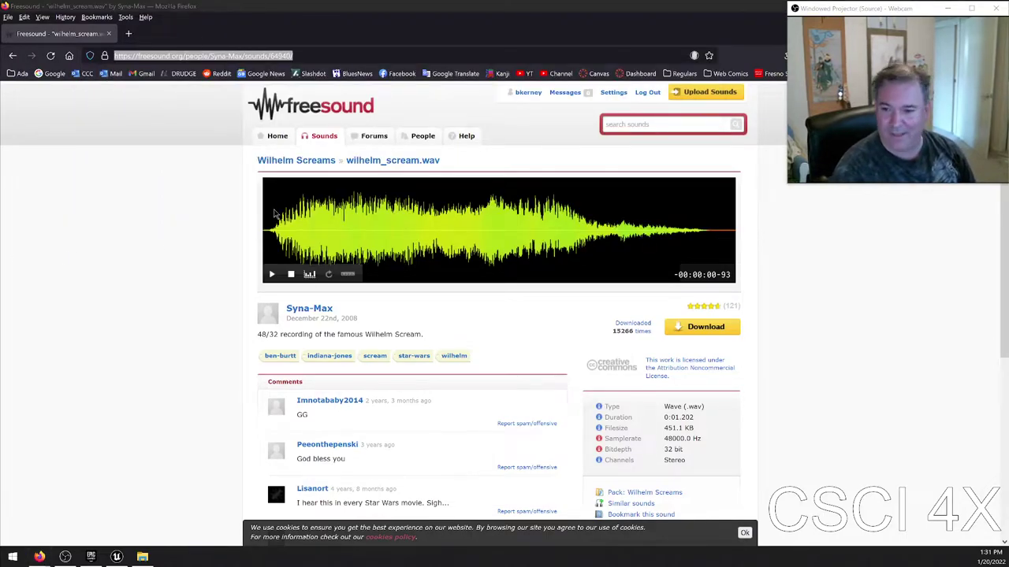
click(704, 326)
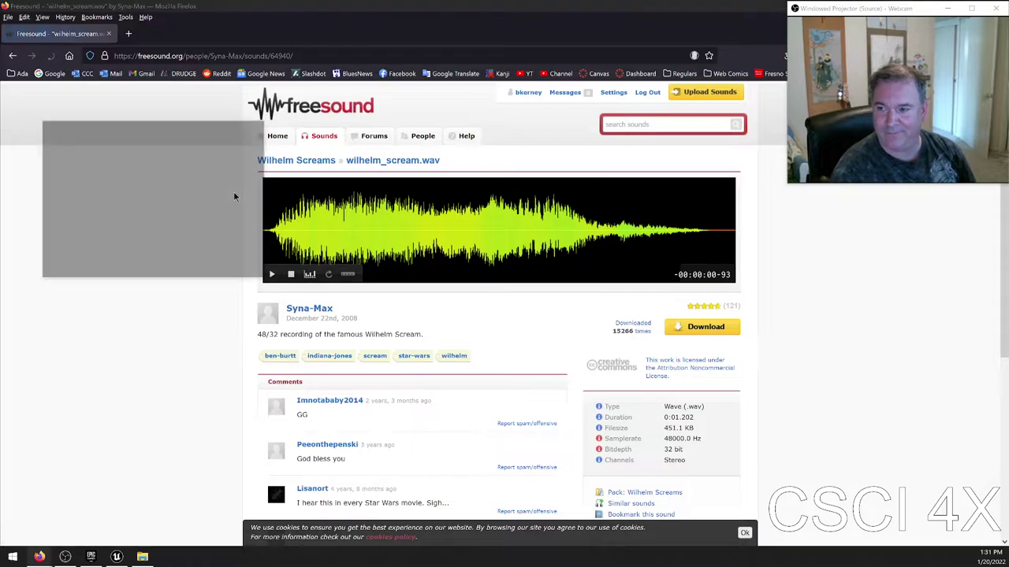
click(193, 267)
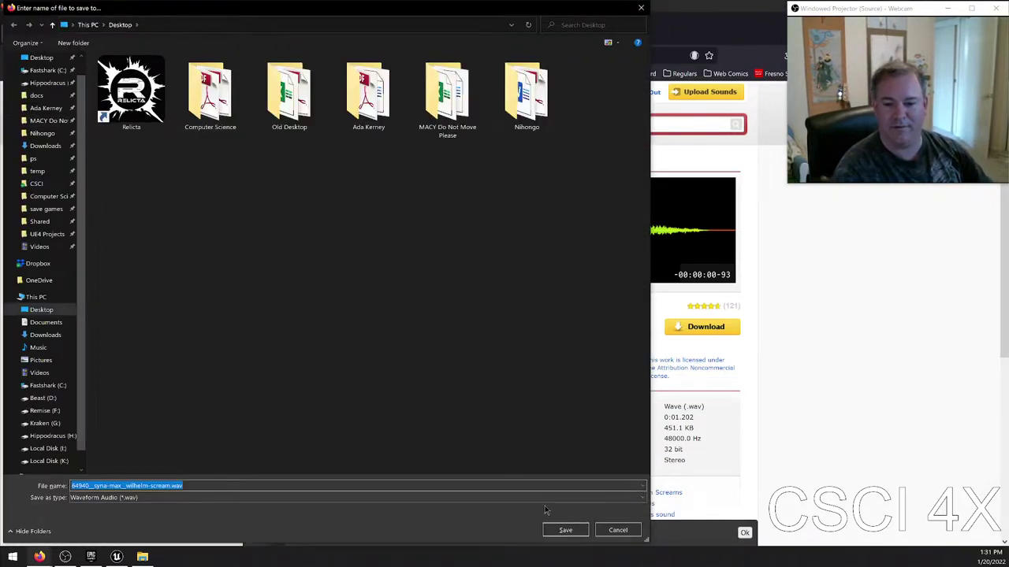
click(565, 530)
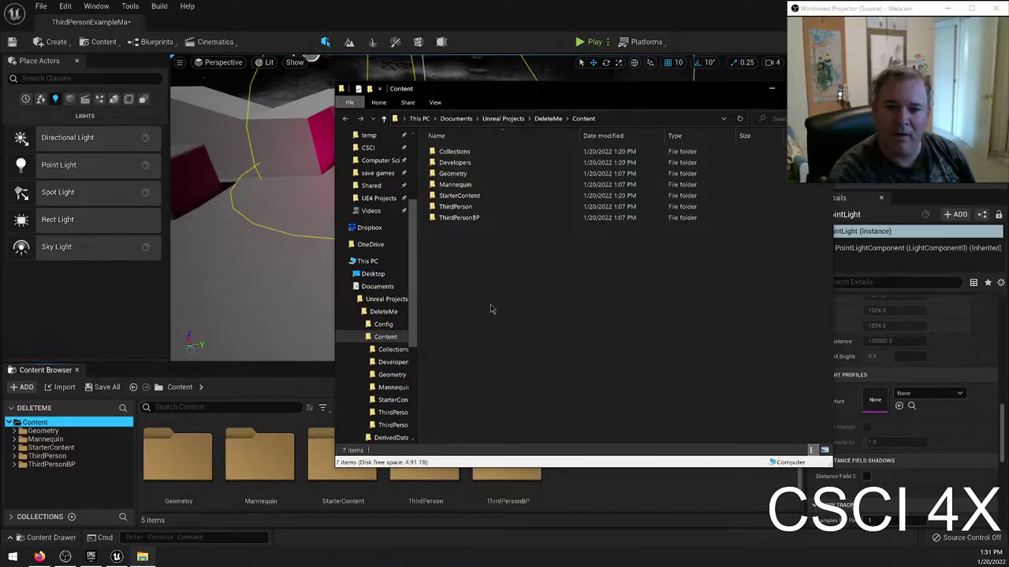
Step: Cut the downloaded Wilhelm scream WAV file from the Desktop and return to the project's Content folder in the file explorer
click(374, 273)
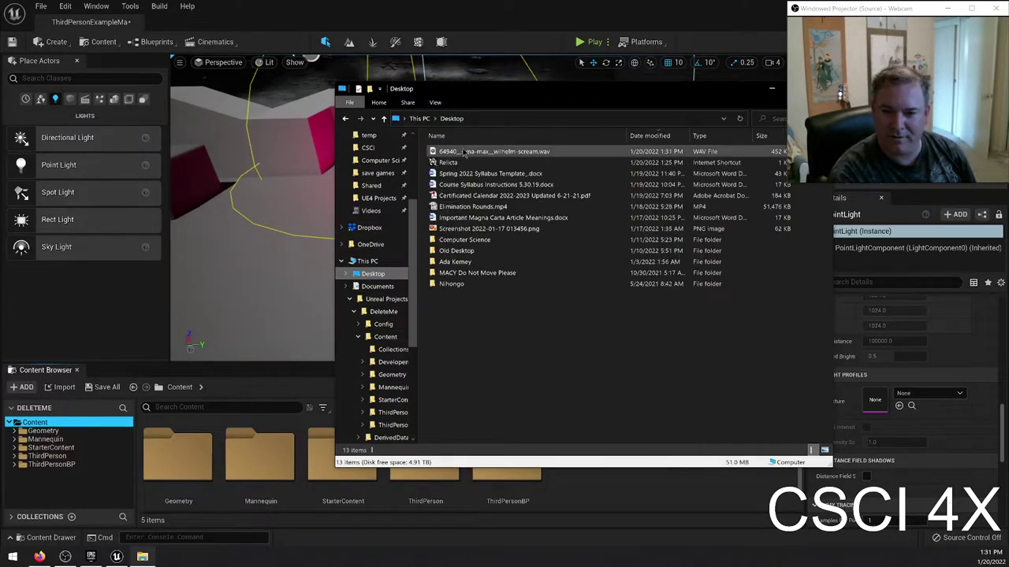
click(488, 151)
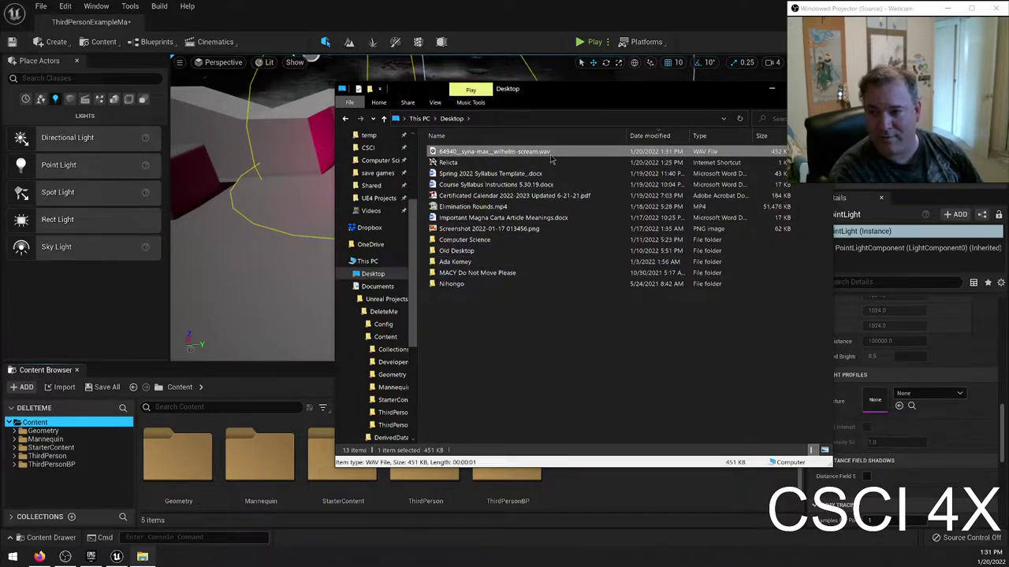
click(344, 118)
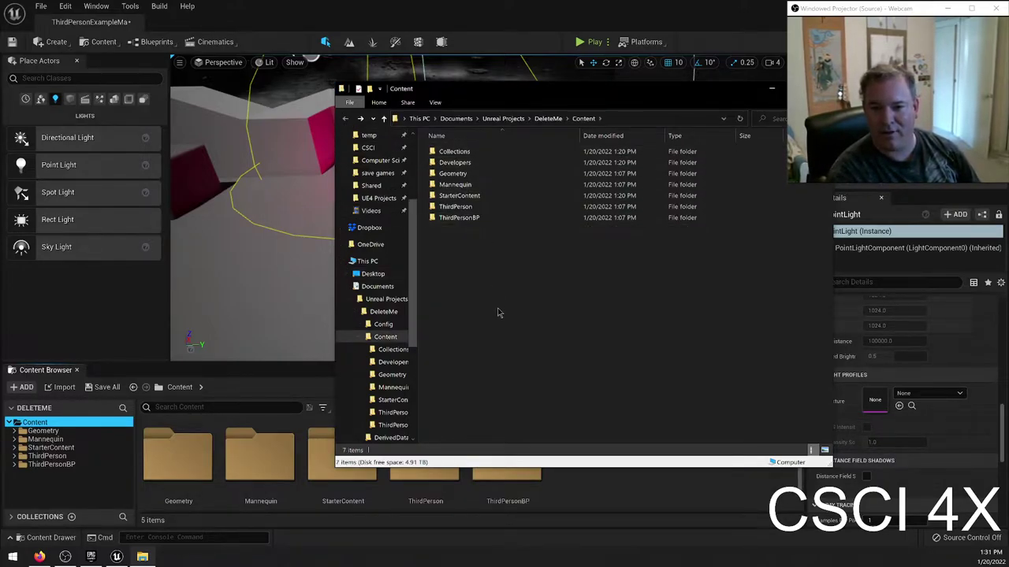
Step: Create a personal folder named with the owner's first name inside the project's Content folder
right_click(523, 250)
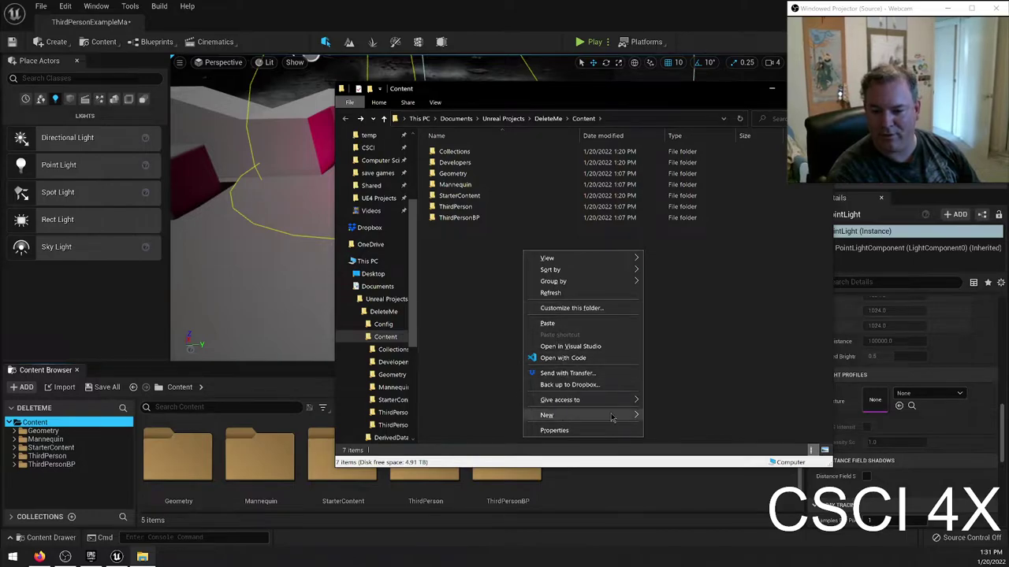
mouse_move(613, 415)
click(669, 416)
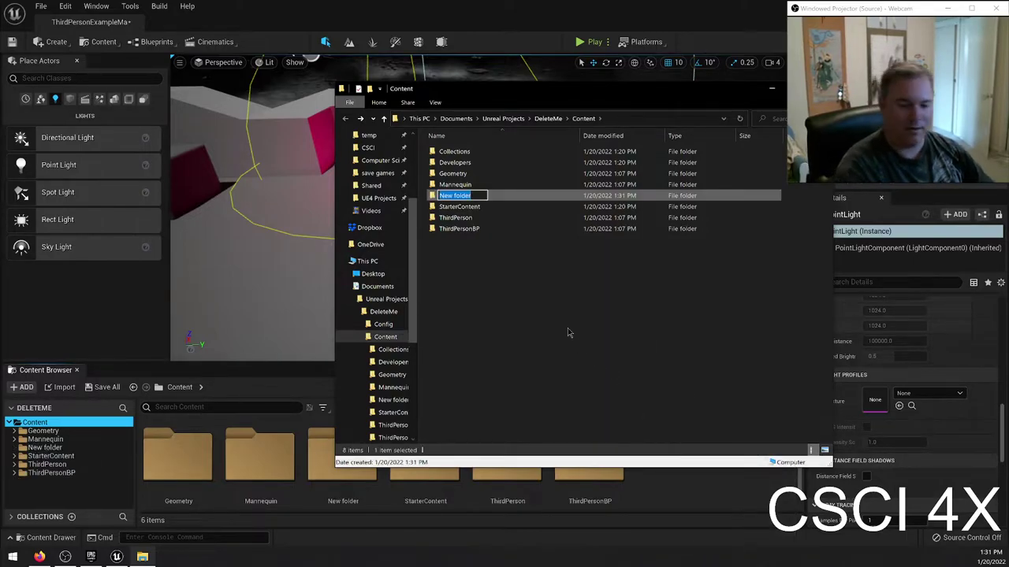
text(Bill)
key(Return)
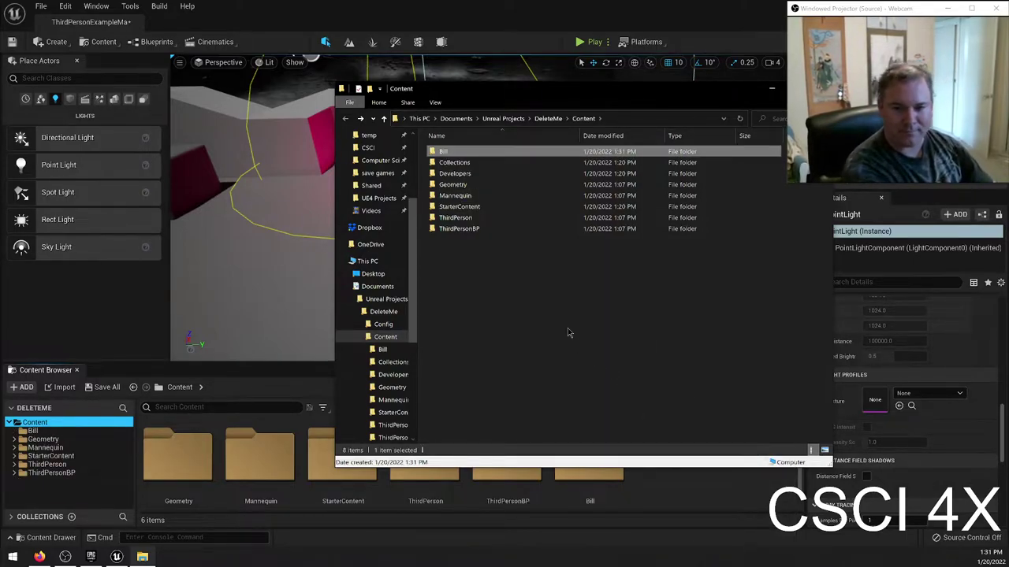
Step: Paste the cut Wilhelm scream WAV file into the new personal folder
key(Return)
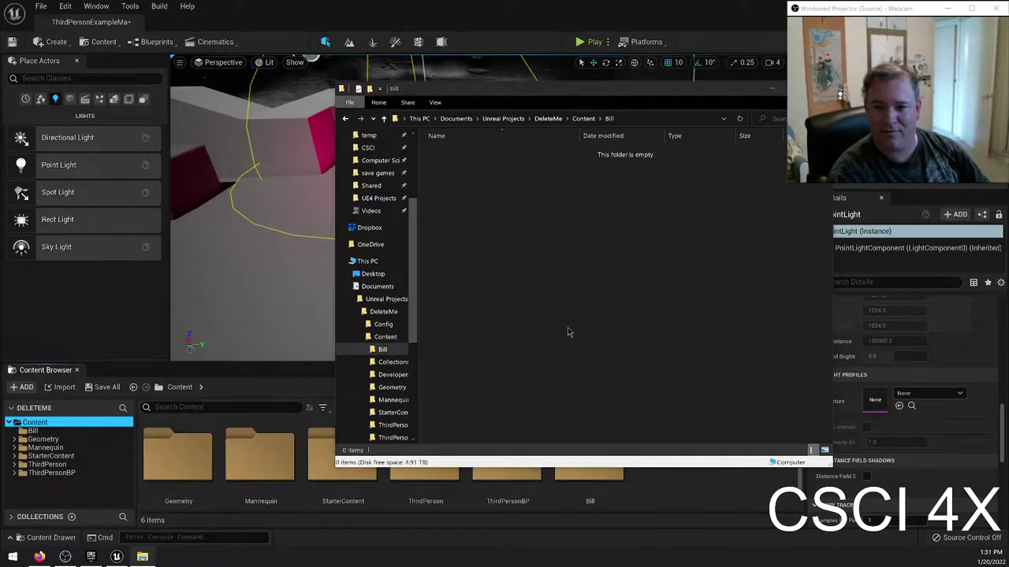
key(ctrl+v)
click(492, 258)
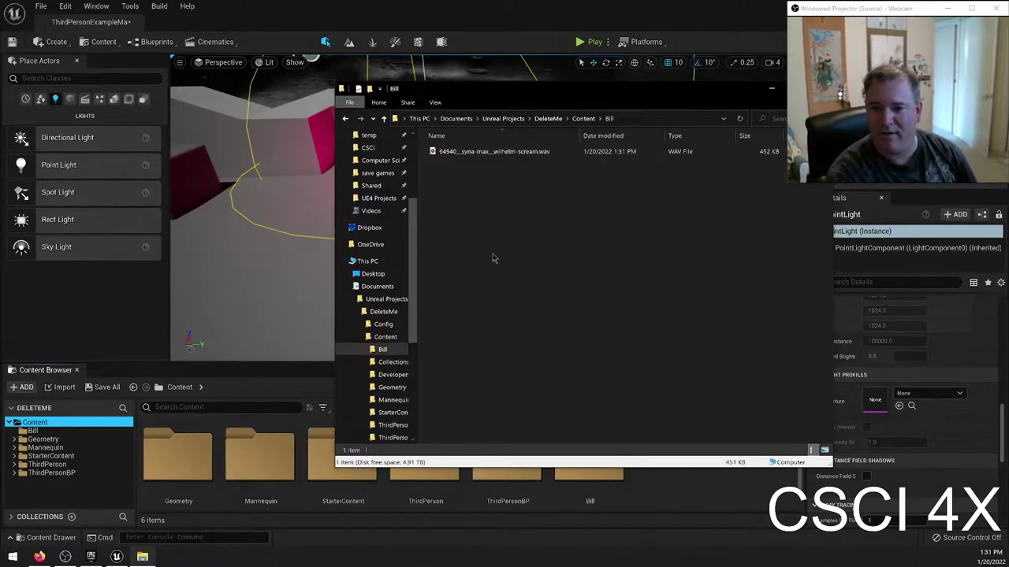
Step: Rename the pasted sound file as wilhelm-scream.wav by removing the prefix in front of its name
click(514, 157)
click(522, 155)
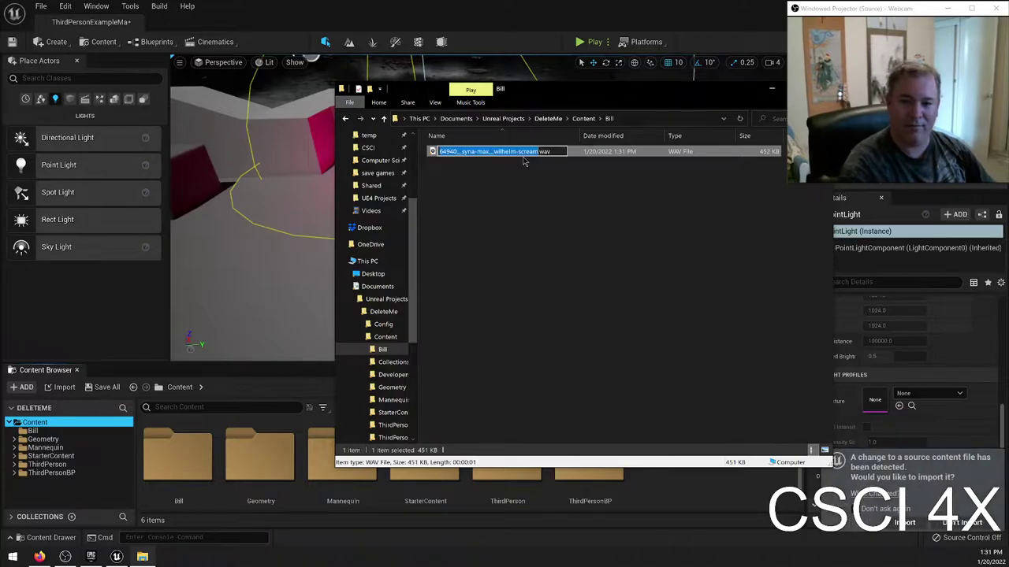
key(Home)
key(Delete)
key(Delete)
key(Delete)
key(Delete)
key(Delete)
key(Delete)
key(Delete)
key(Delete)
key(Delete)
key(Delete)
key(Delete)
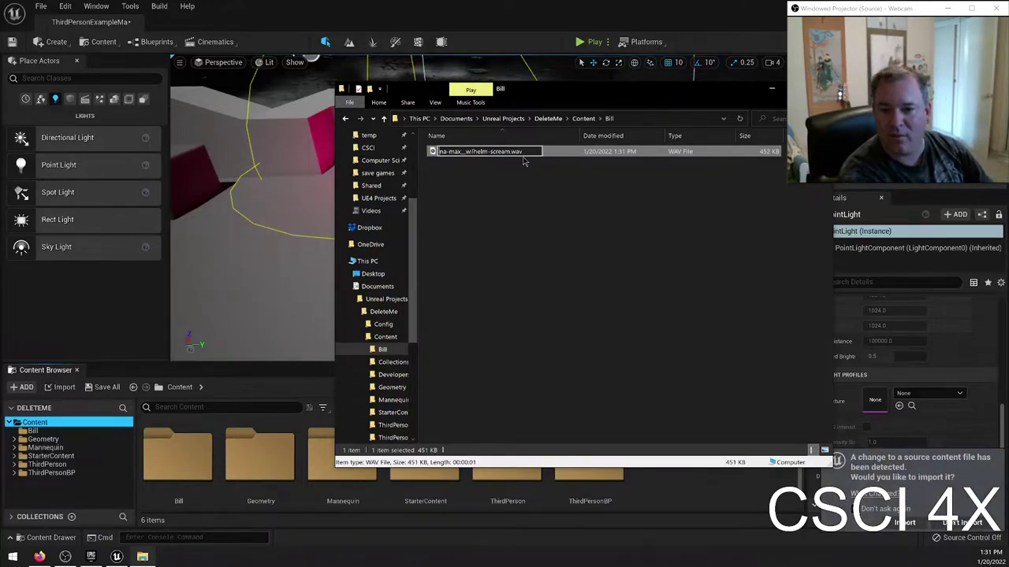
key(Delete)
key(Delete)
key(Delete)
key(Delete)
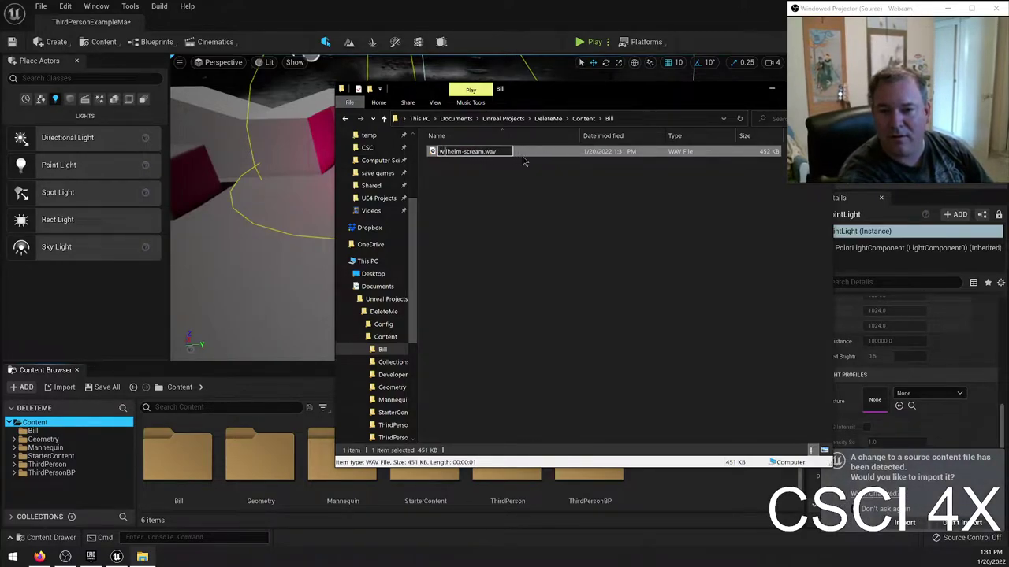
key(Return)
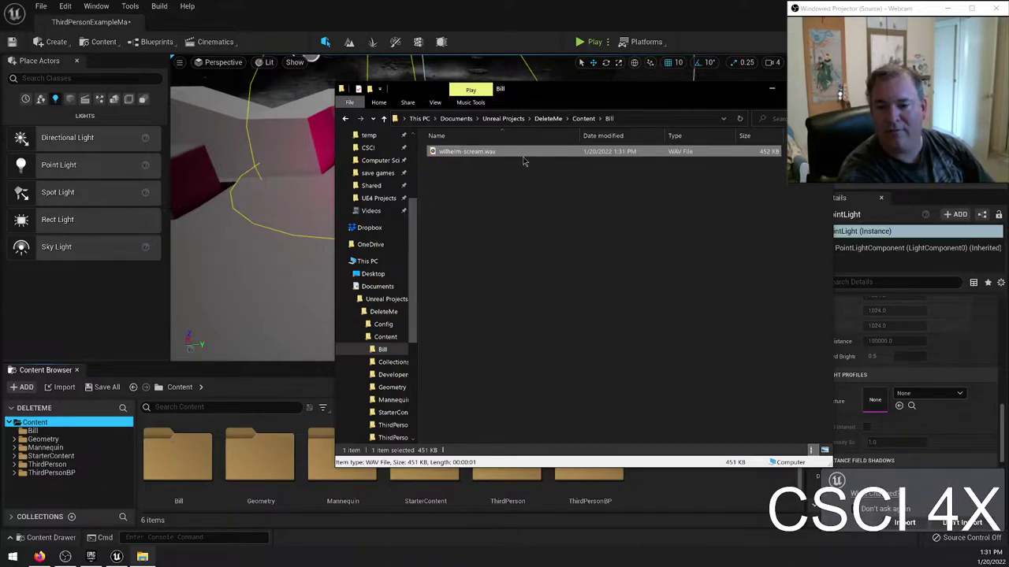
click(666, 237)
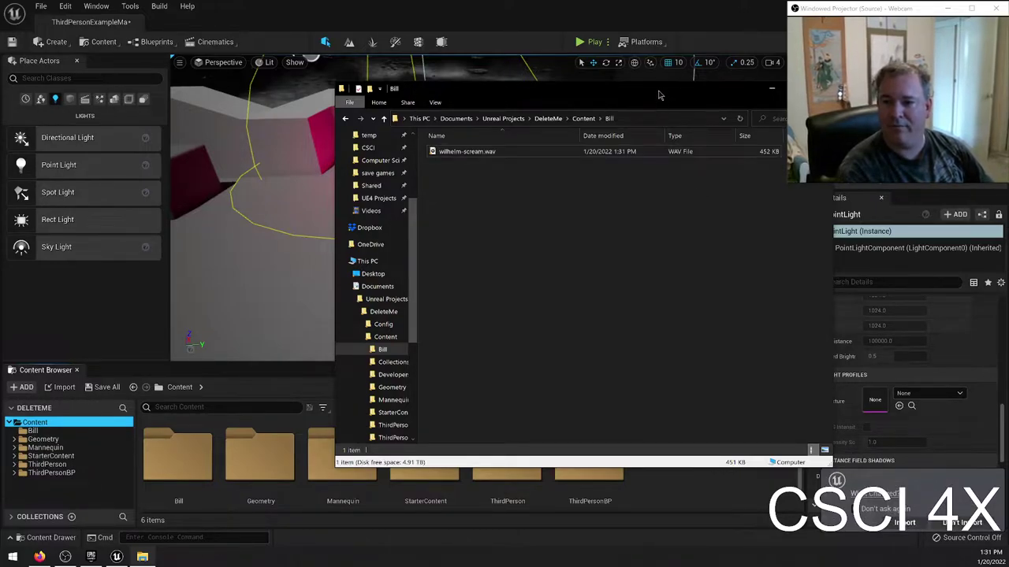
Step: Switch to the Unreal Editor, open the personal folder in the Content Browser and import the detected source file
drag(659, 92, 419, 84)
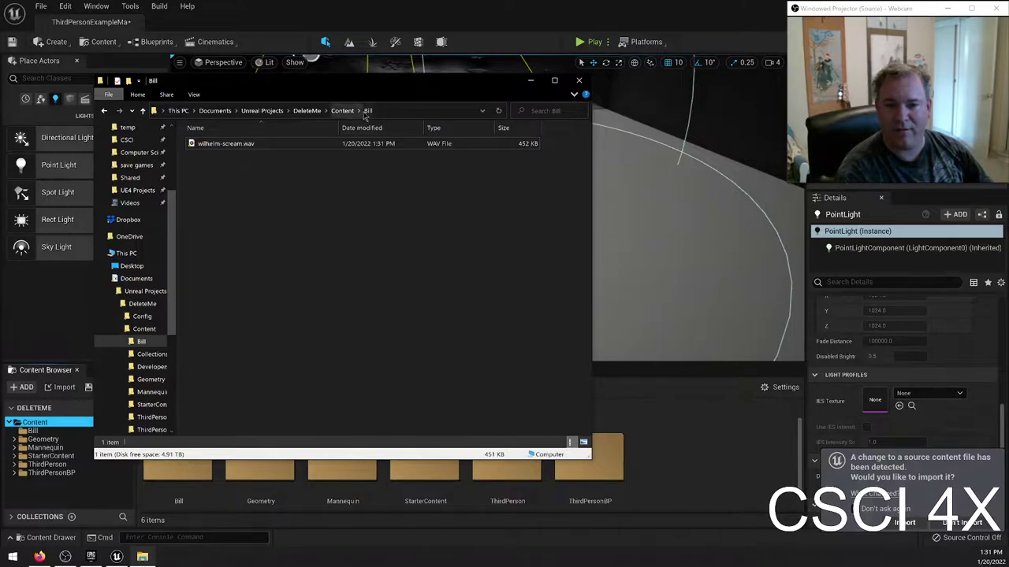
click(530, 81)
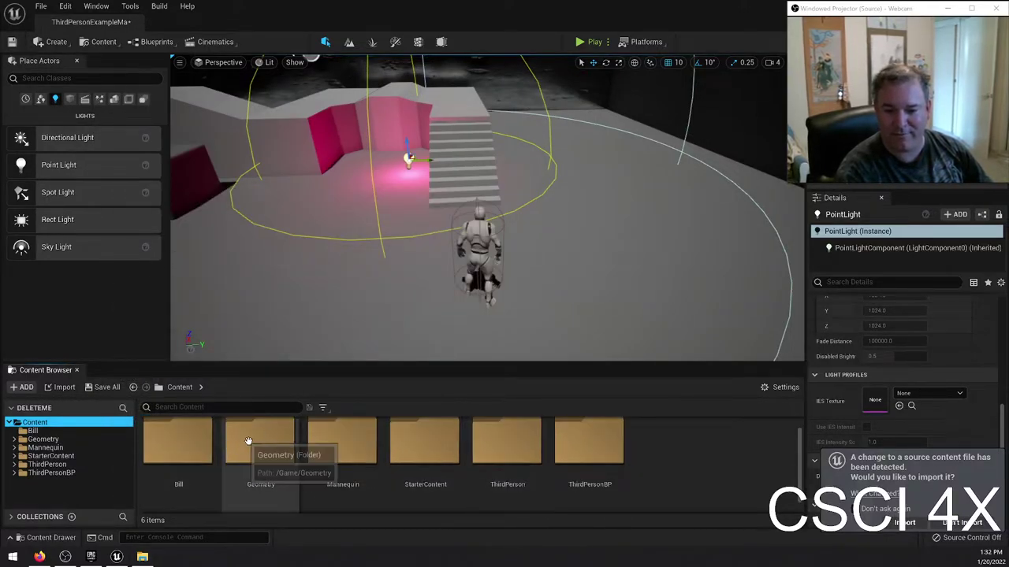
double_click(171, 471)
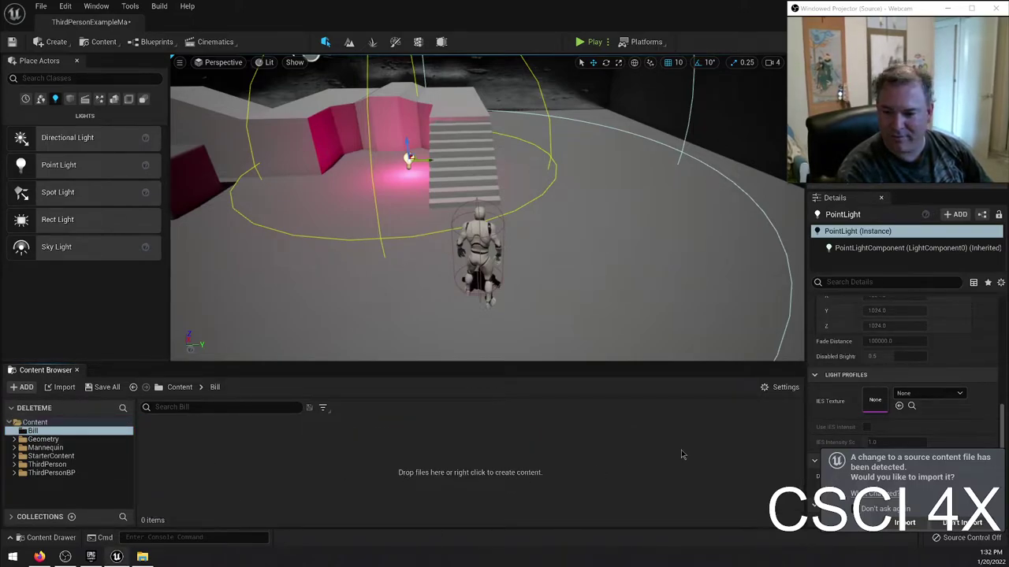
click(904, 523)
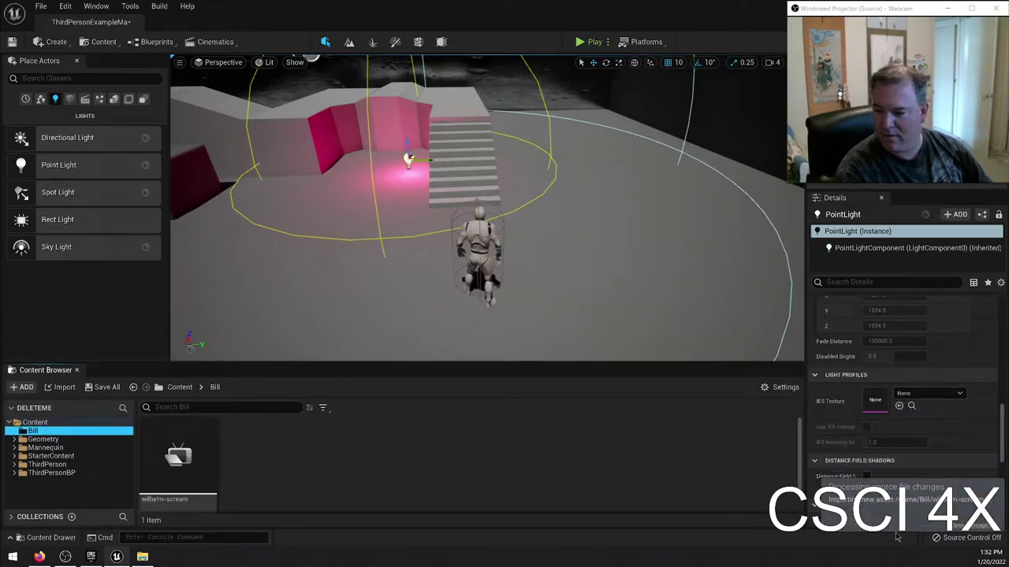
Step: Open the imported wilhelm-scream asset, examine its file path and platform player overrides, and close its editor
scroll(179, 451, down, 1)
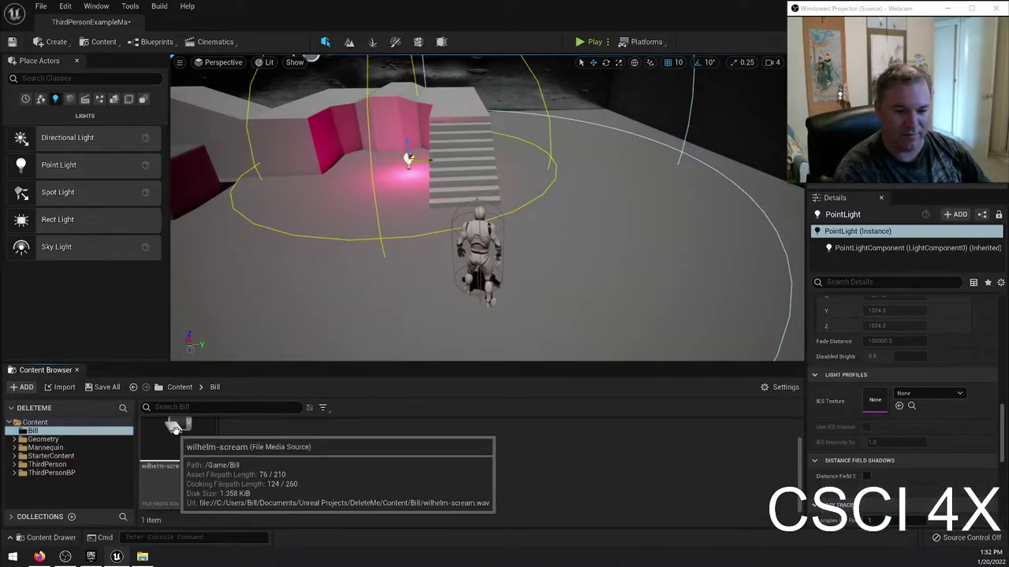
double_click(174, 428)
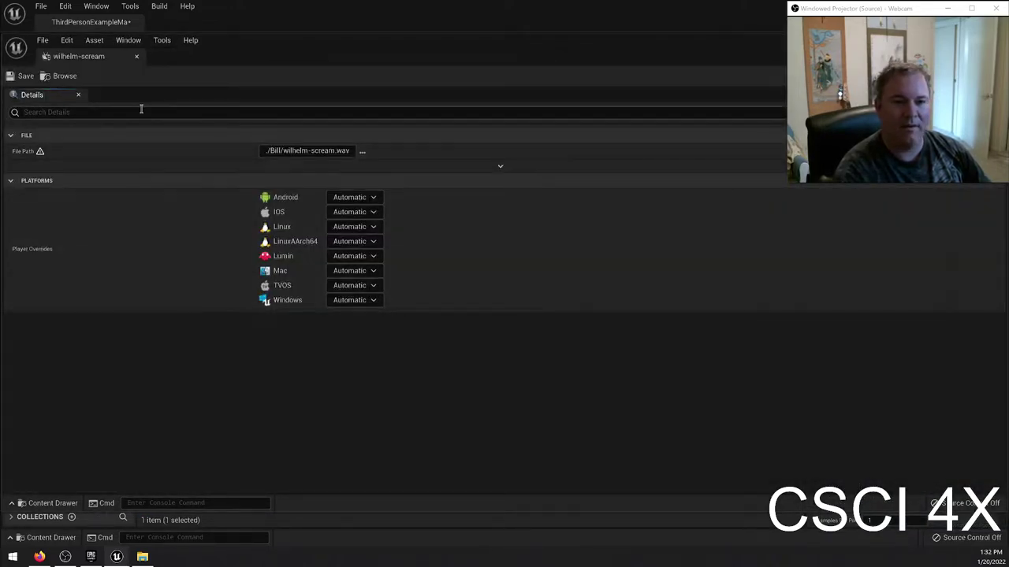
mouse_move(39, 152)
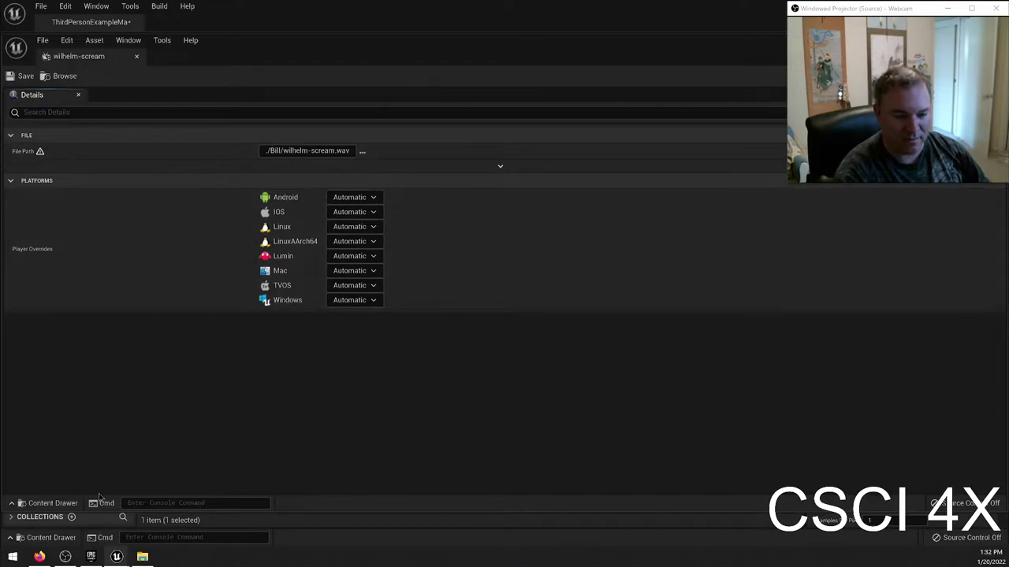
click(137, 58)
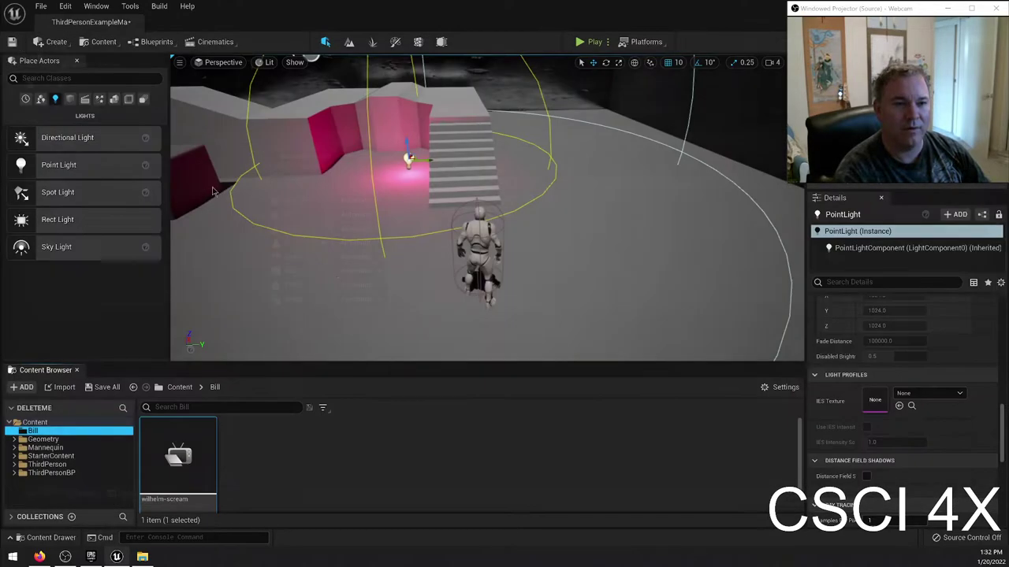
right_click(209, 433)
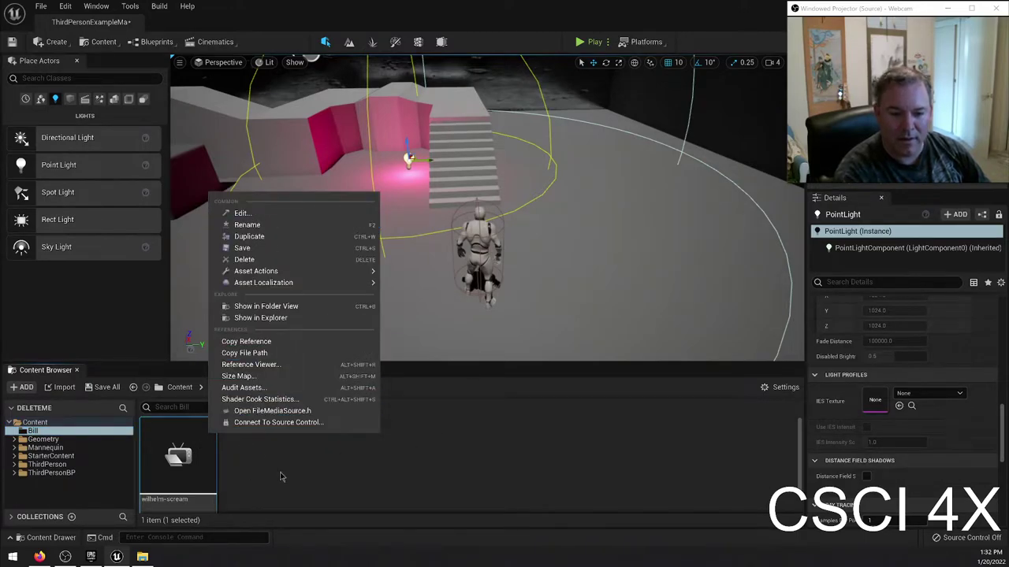
click(270, 477)
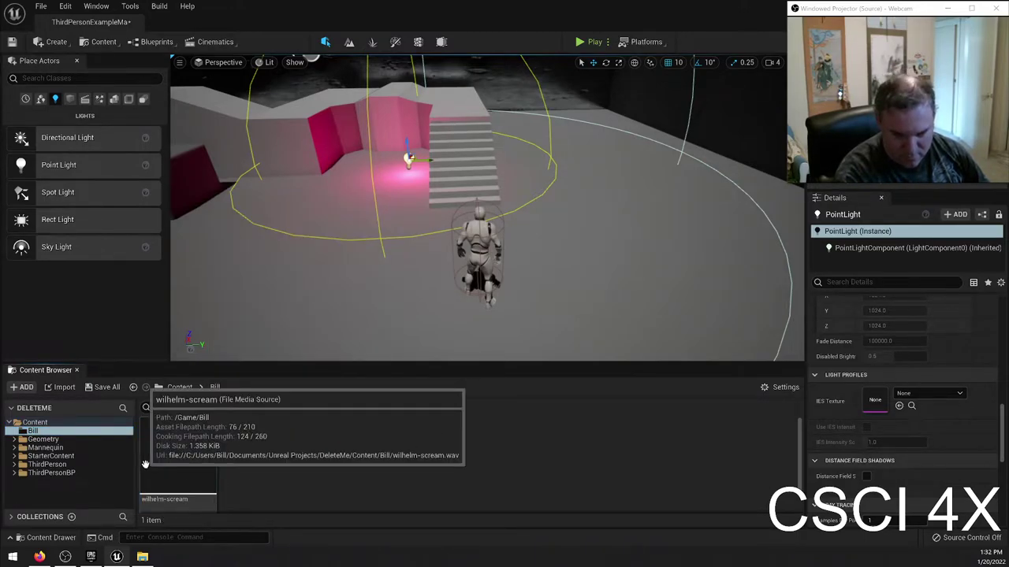
click(163, 459)
right_click(187, 457)
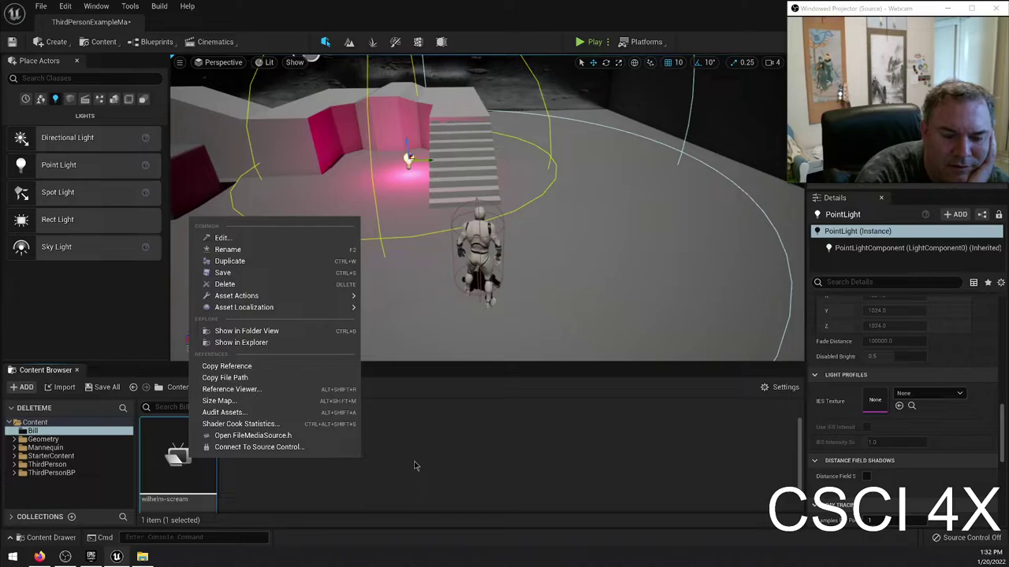
mouse_move(331, 301)
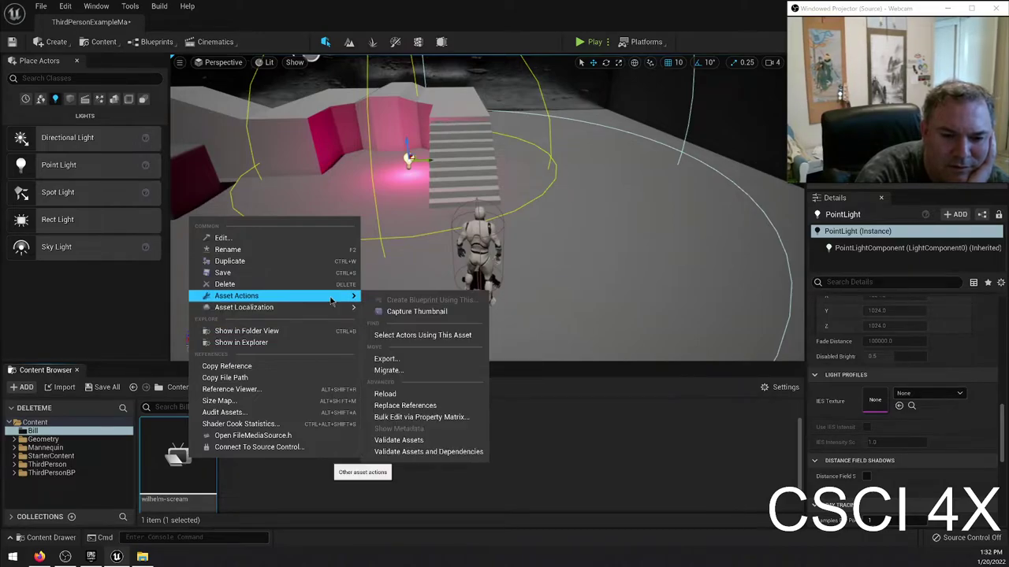
key(Escape)
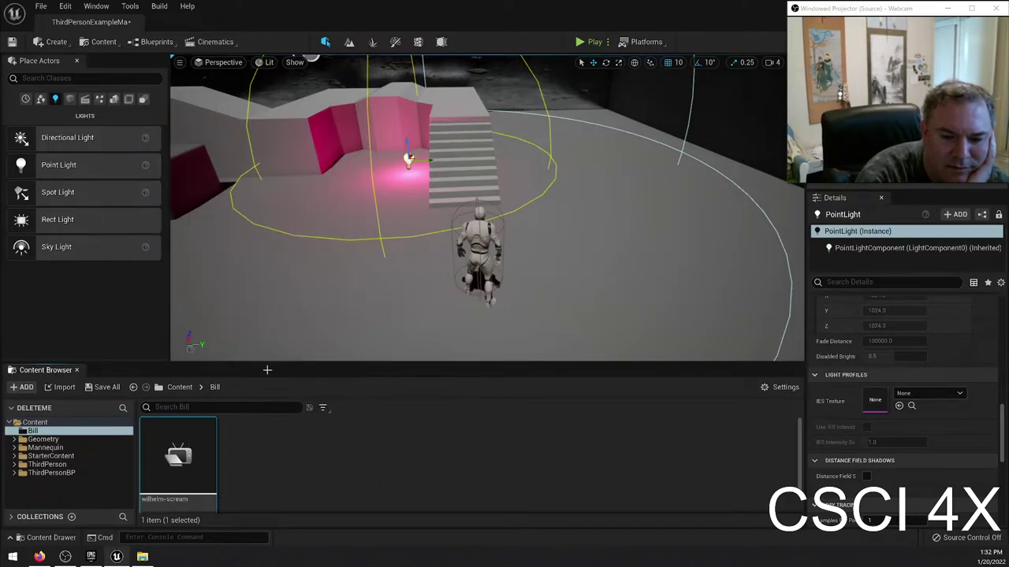
drag(173, 460, 177, 461)
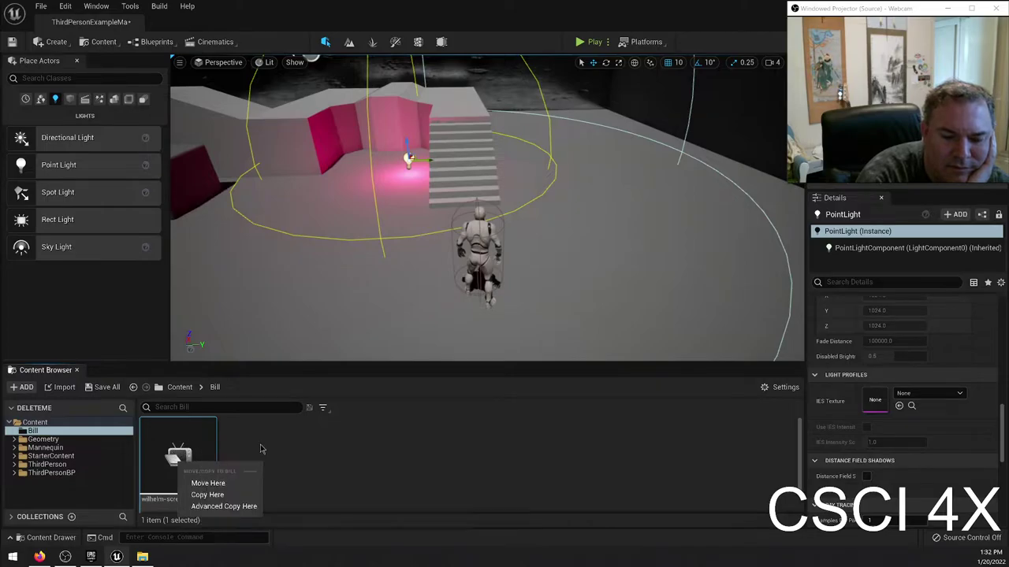
click(299, 454)
Step: Switch to the file explorer and delete wilhelm-scream.uasset from the personal folder
click(142, 556)
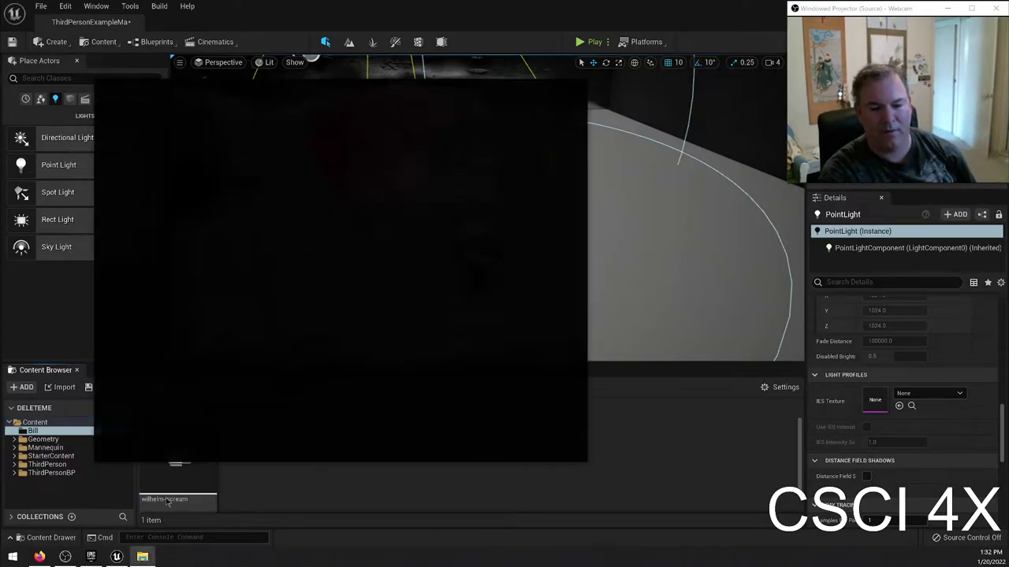
click(245, 156)
click(258, 145)
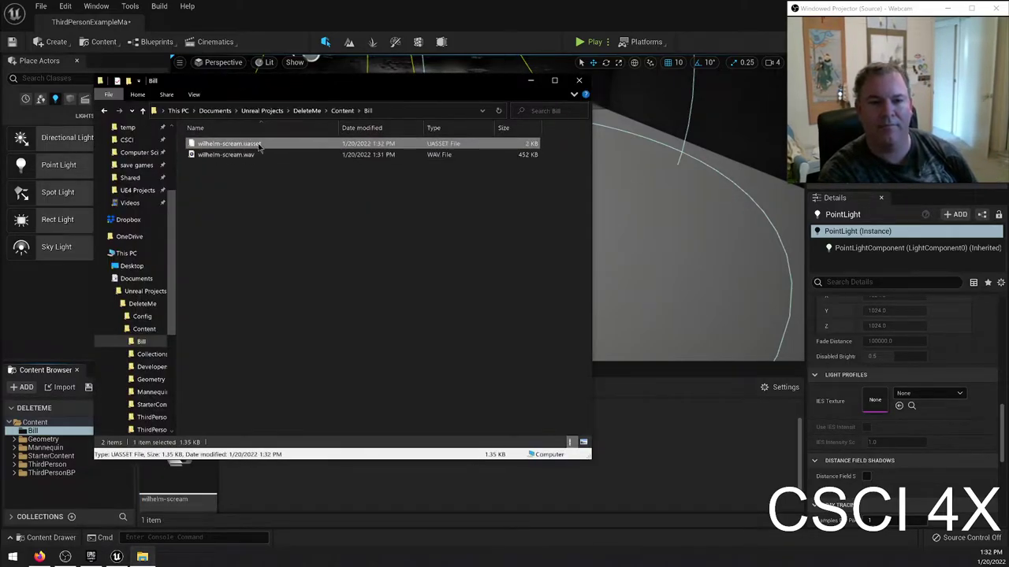
key(Delete)
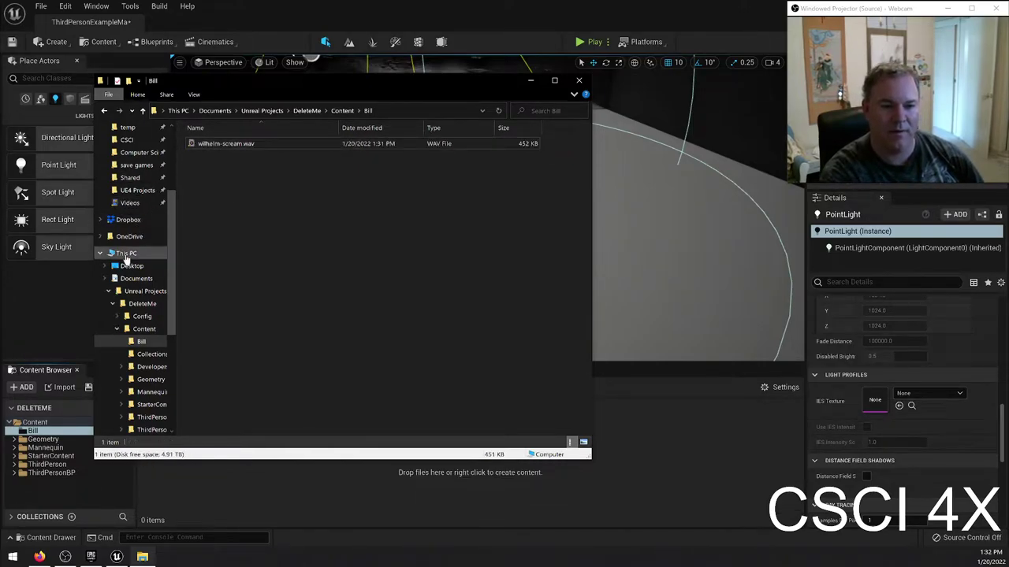
Step: Move wilhelm-scream.wav from the personal folder back to the Desktop
click(126, 253)
double_click(220, 150)
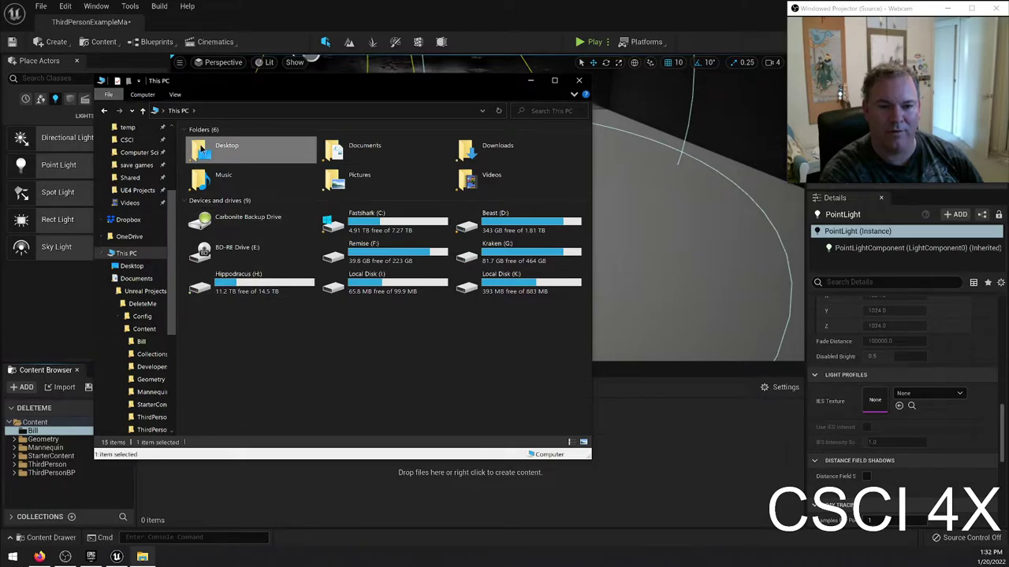
key(ctrl+v)
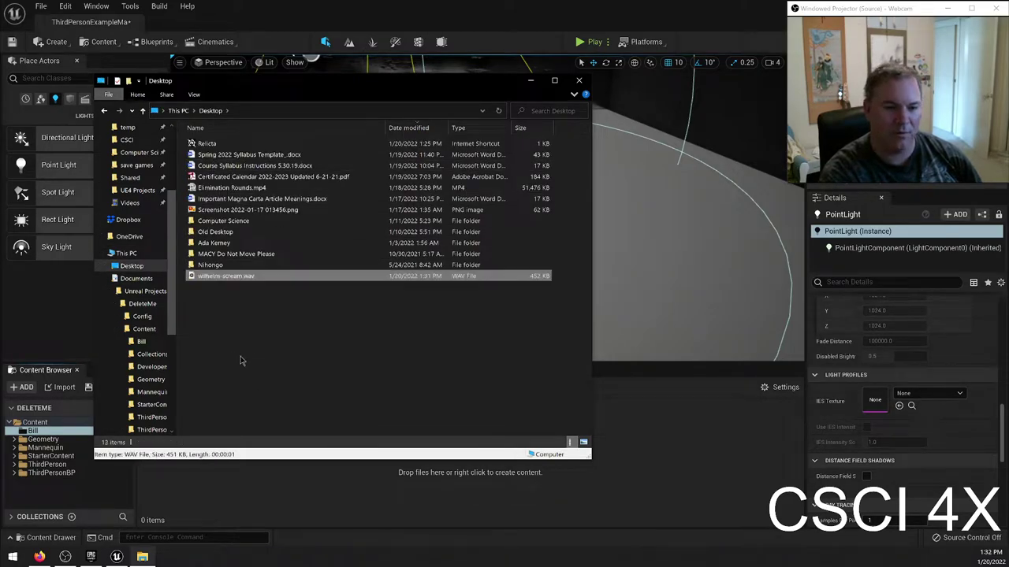
Step: Switch to the Unreal Editor and try to import wilhelm-scream.wav from the Desktop into the personal folder, replacing the existing asset
click(726, 453)
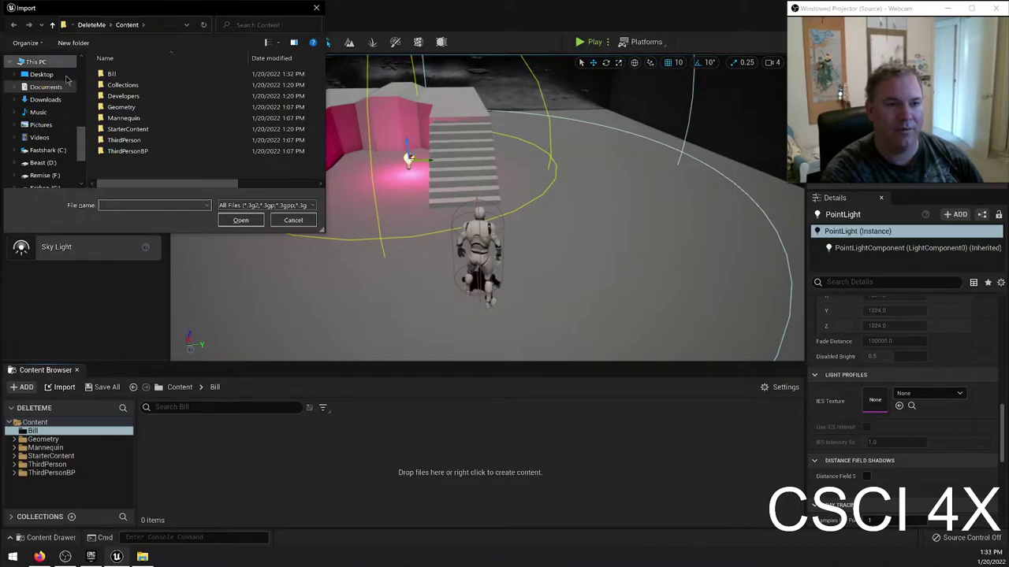
click(44, 74)
click(144, 88)
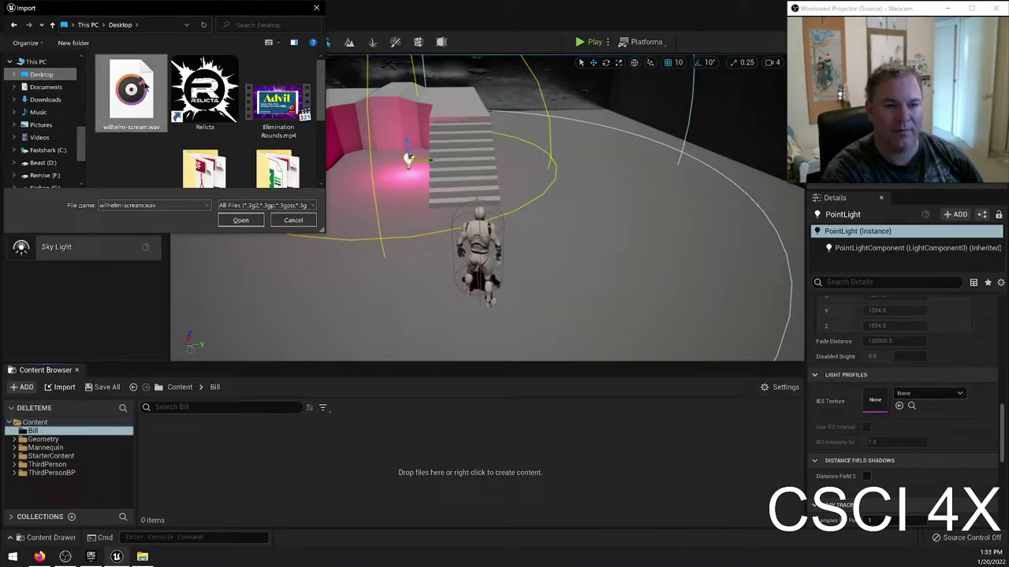
click(241, 220)
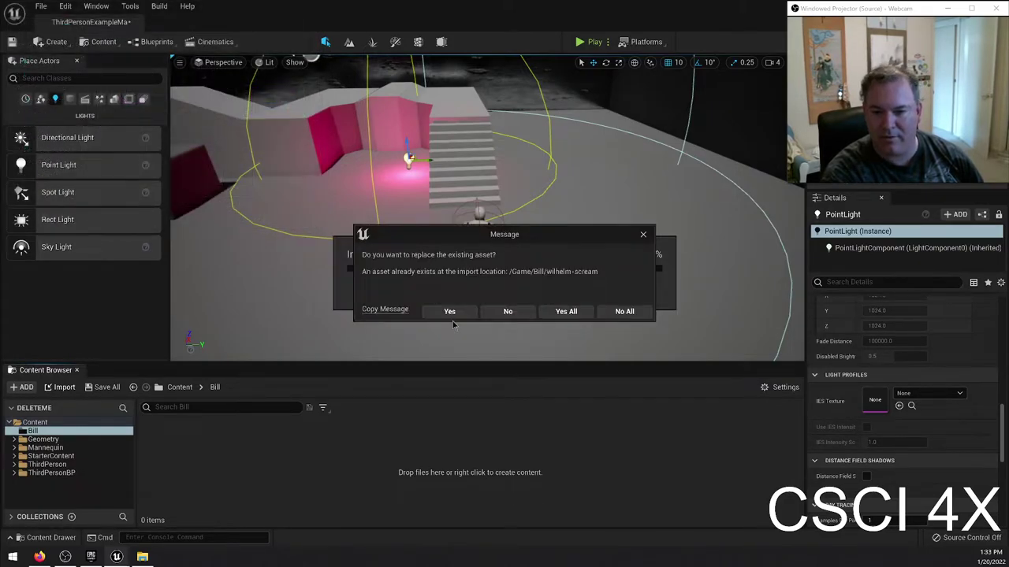
click(450, 313)
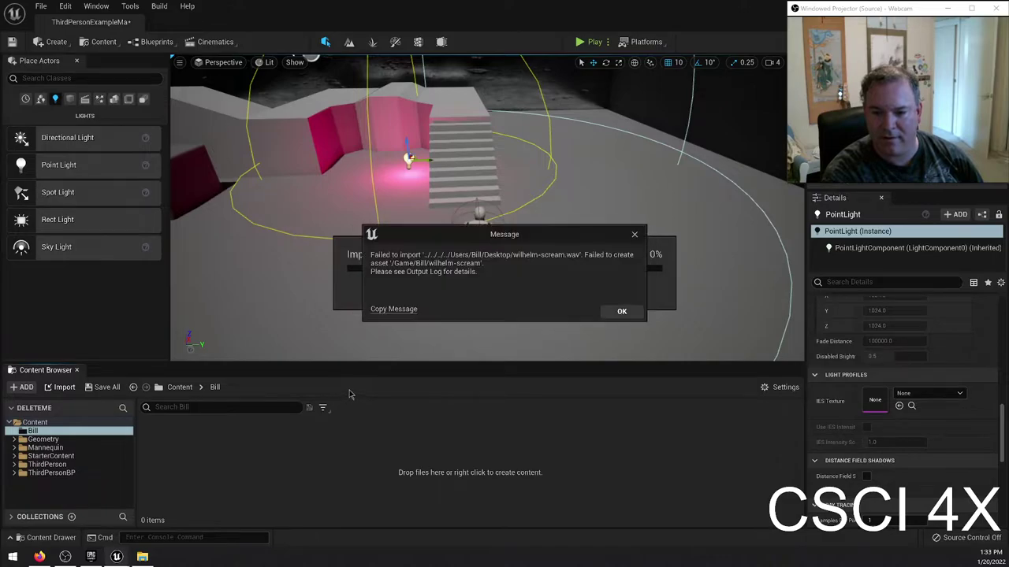
click(619, 313)
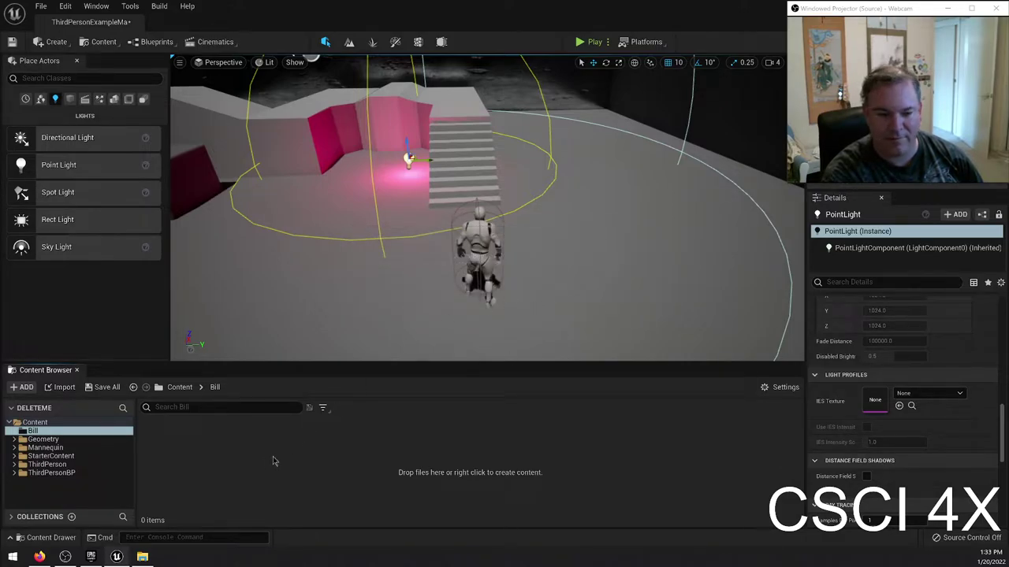
Step: Try again to import wilhelm-scream.wav from the Desktop into the personal Content folder
click(57, 389)
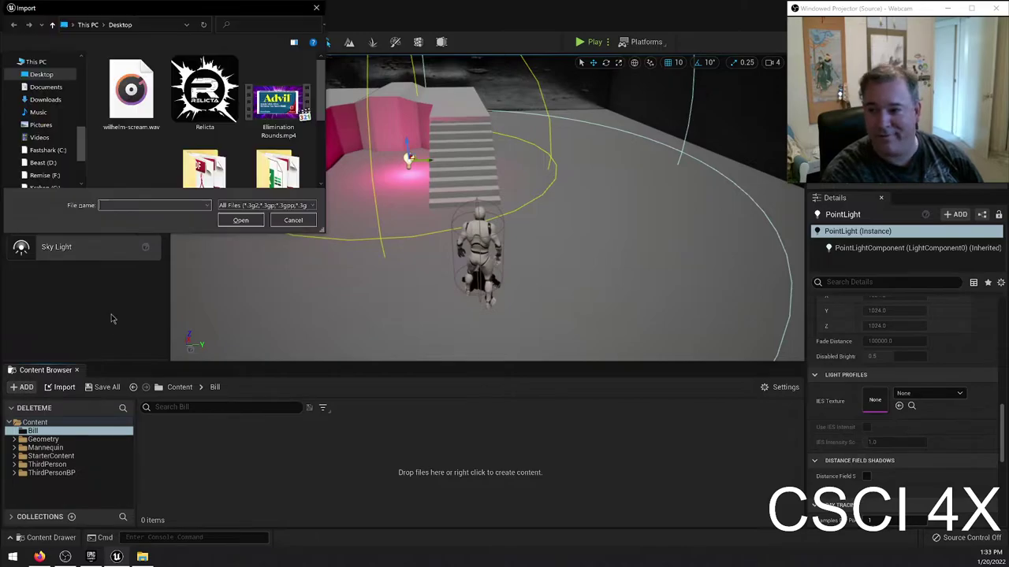
double_click(131, 90)
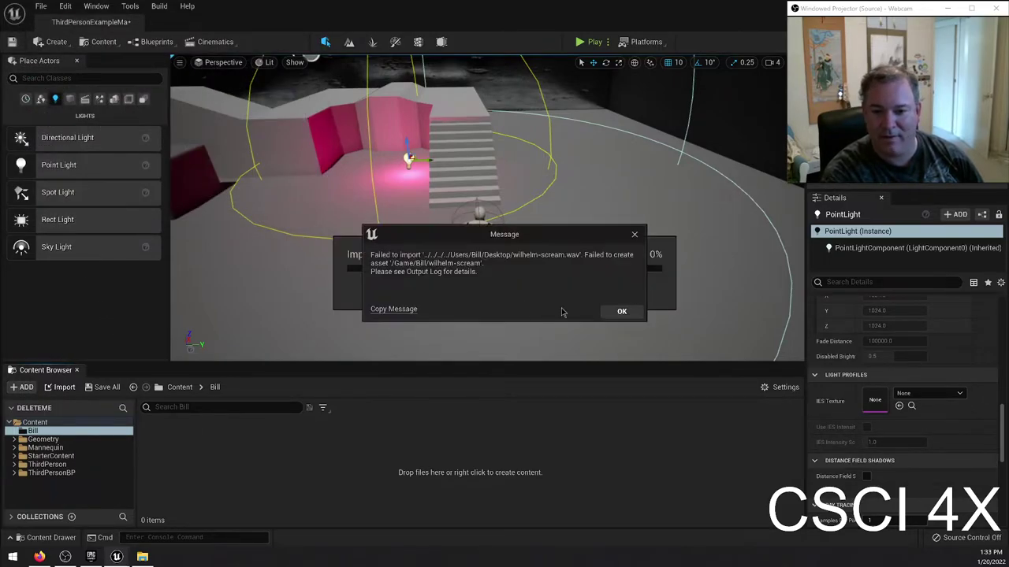
click(620, 312)
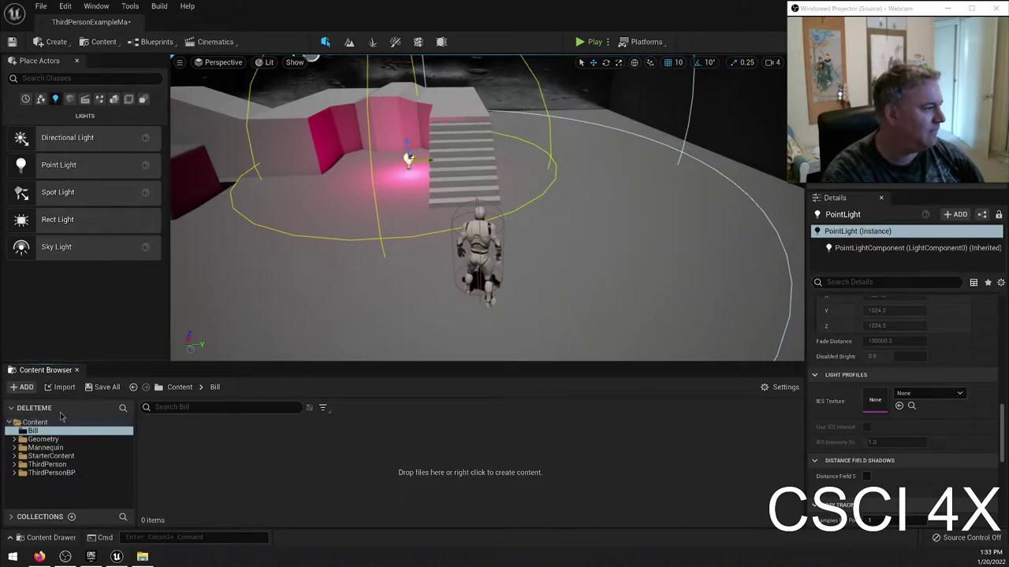
Step: Switch to the file explorer and rename wilhelm-scream.wav on the Desktop to wilhelm.wav
click(59, 387)
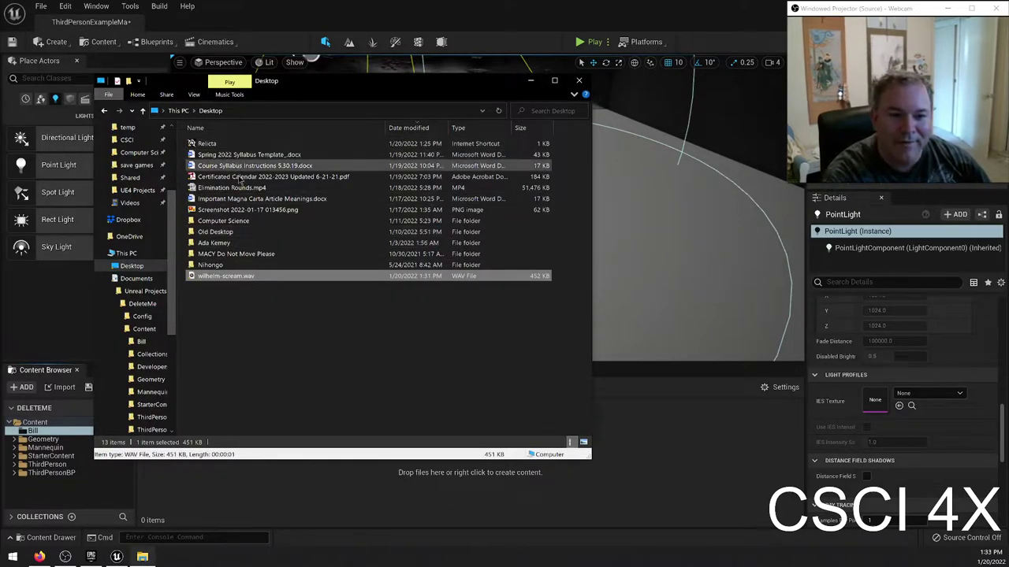
click(236, 275)
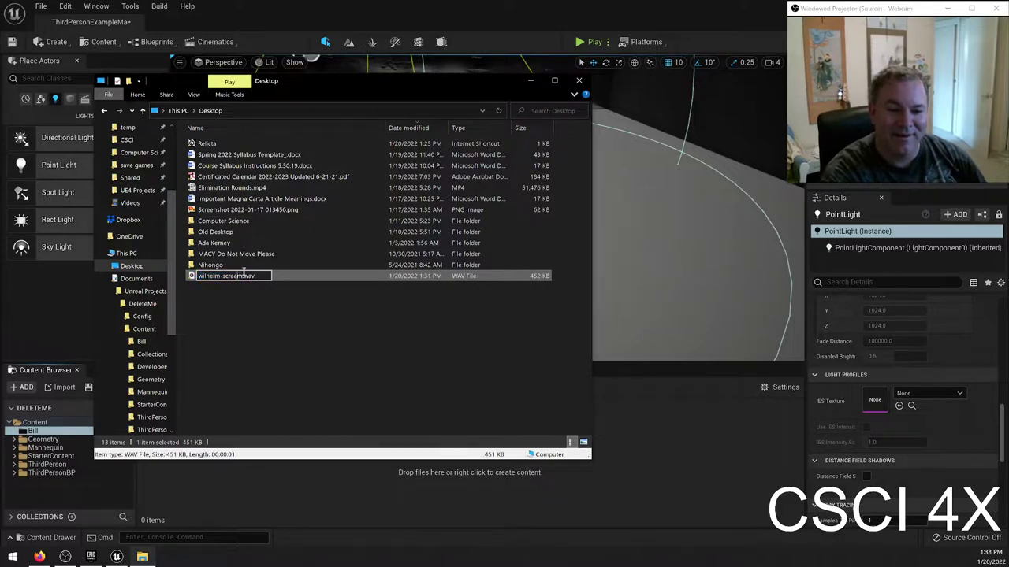
key(BackSpace)
key(BackSpace)
key(BackSpace)
key(BackSpace)
key(BackSpace)
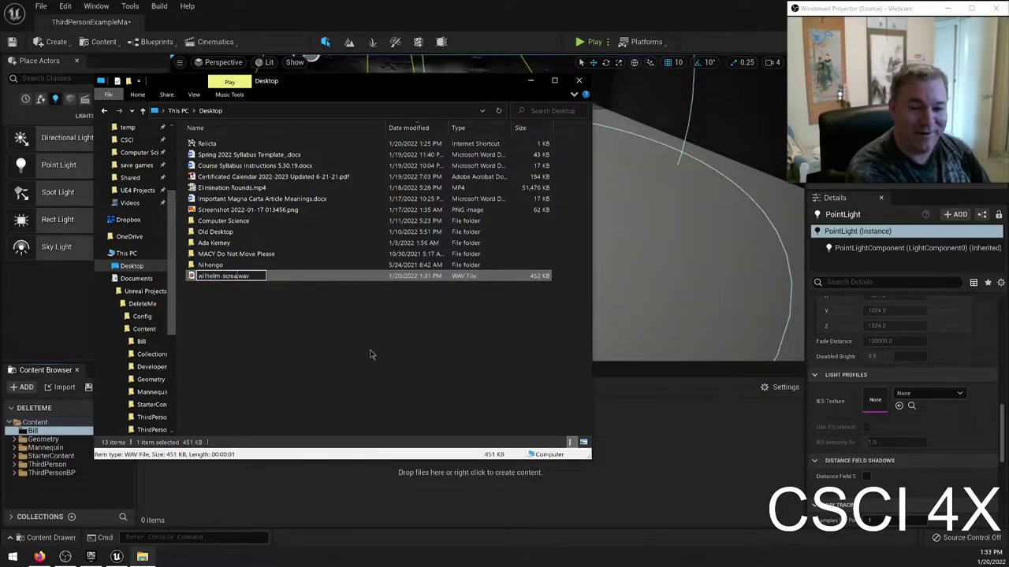
key(Return)
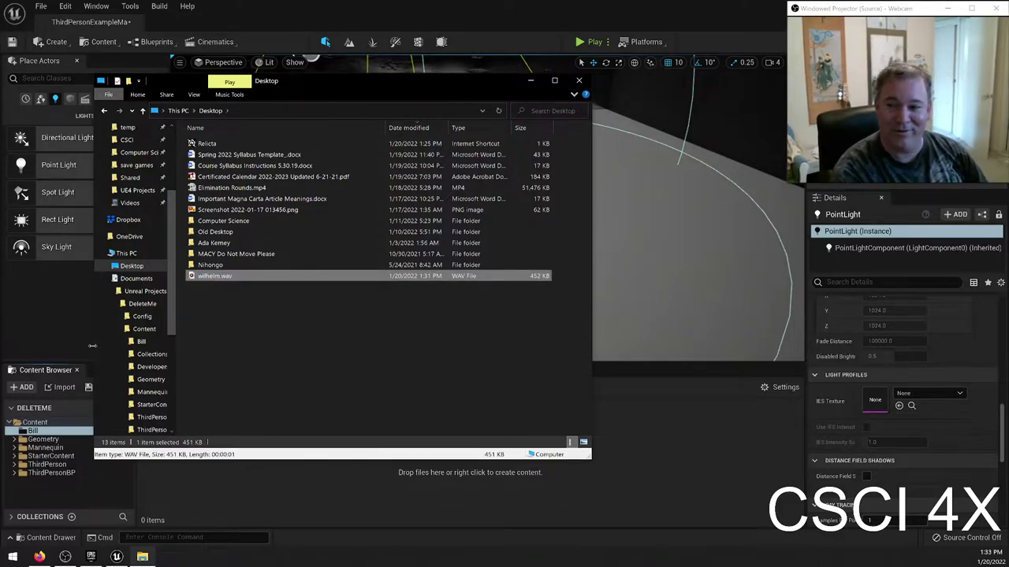
Step: Return to the Unreal Editor and try to import the renamed wilhelm.wav from the Desktop into the personal folder
click(644, 426)
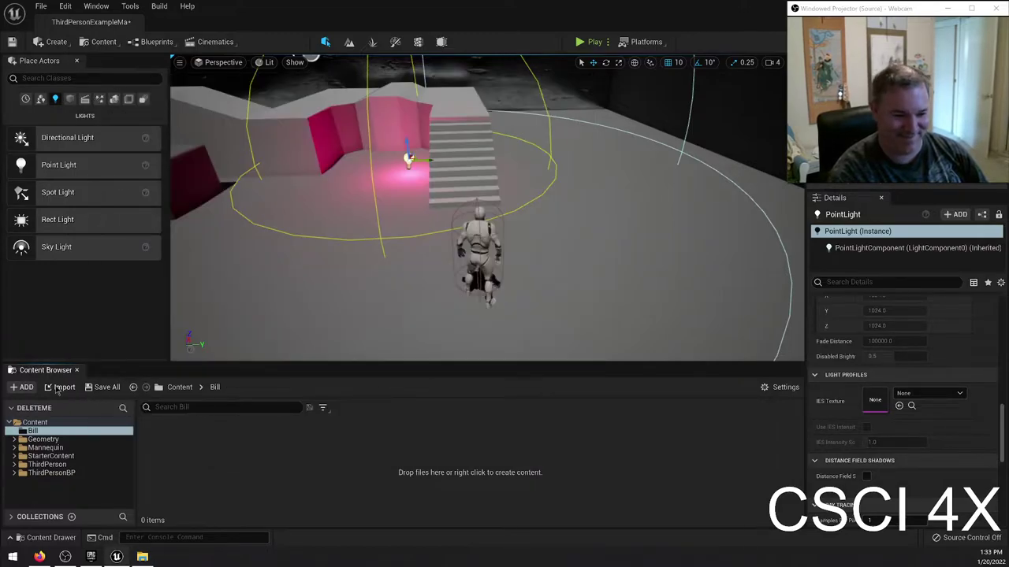
double_click(138, 119)
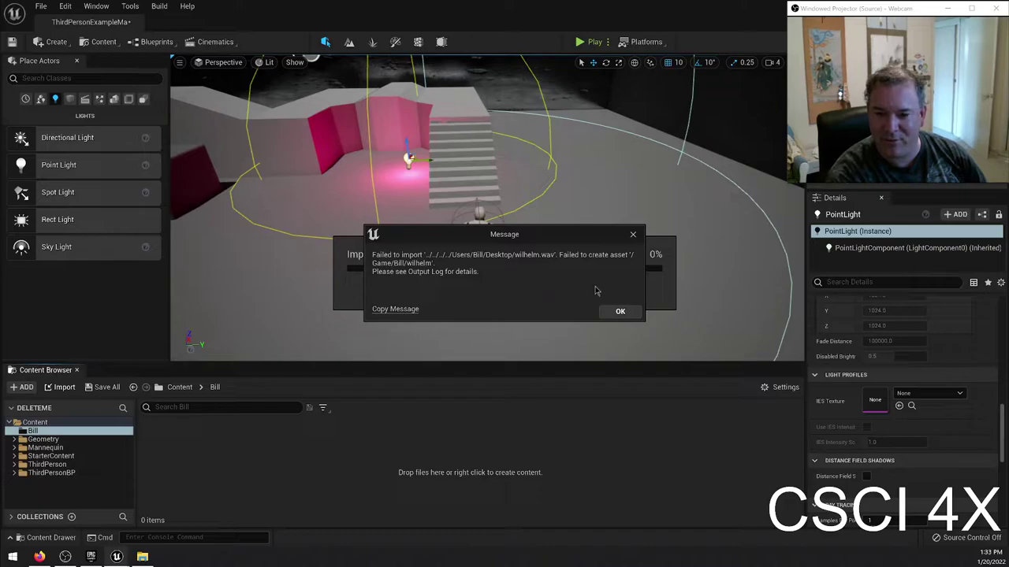
drag(521, 237, 435, 307)
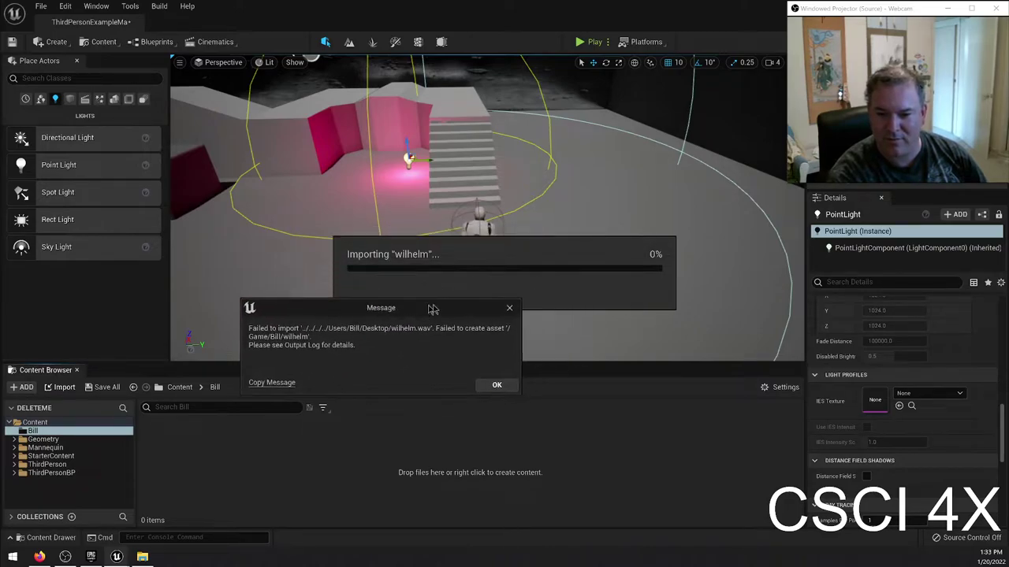
click(497, 385)
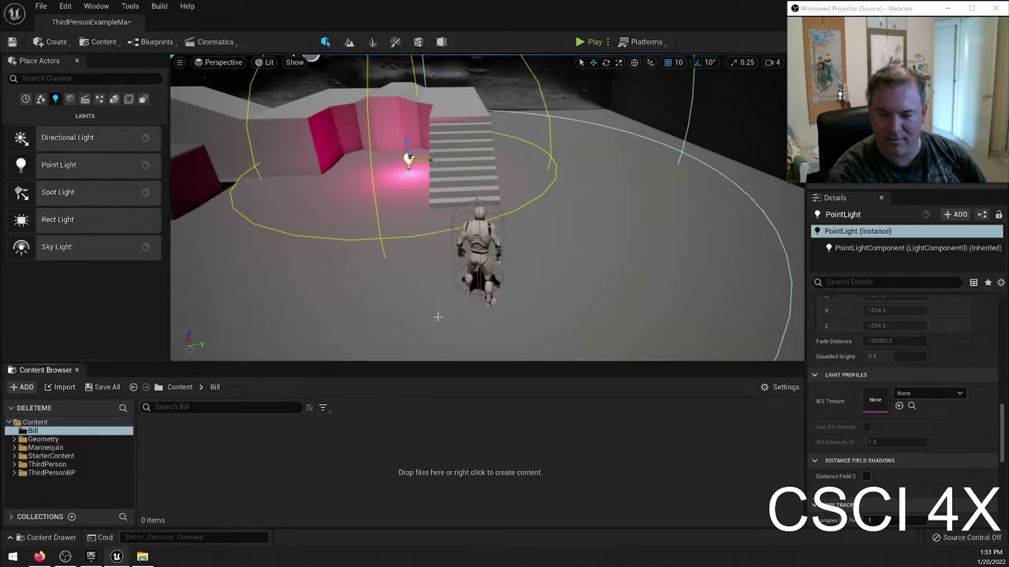
Step: Open the Output Log and examine the error lines for the wilhelm.wav import
click(130, 6)
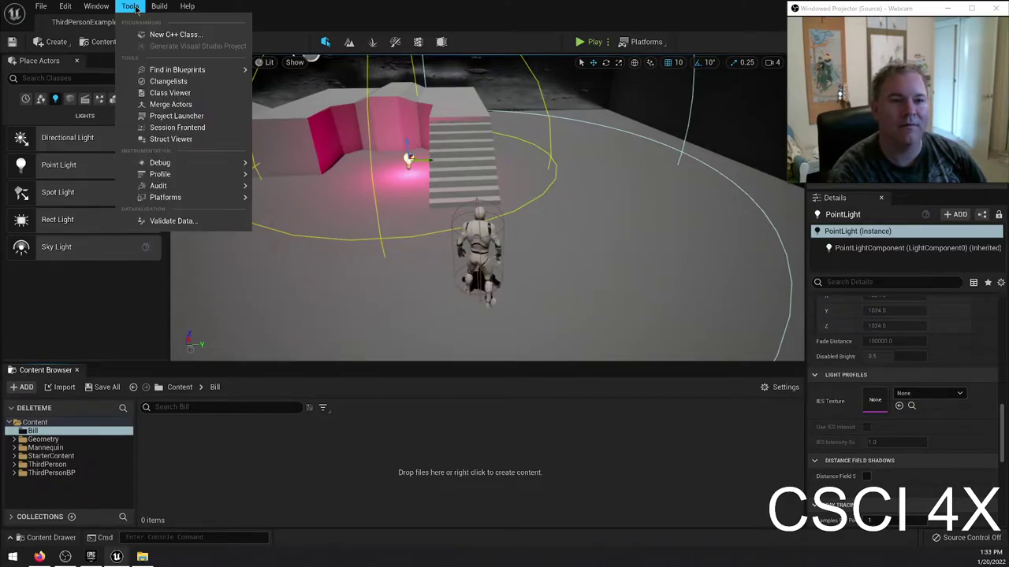
click(158, 6)
click(96, 7)
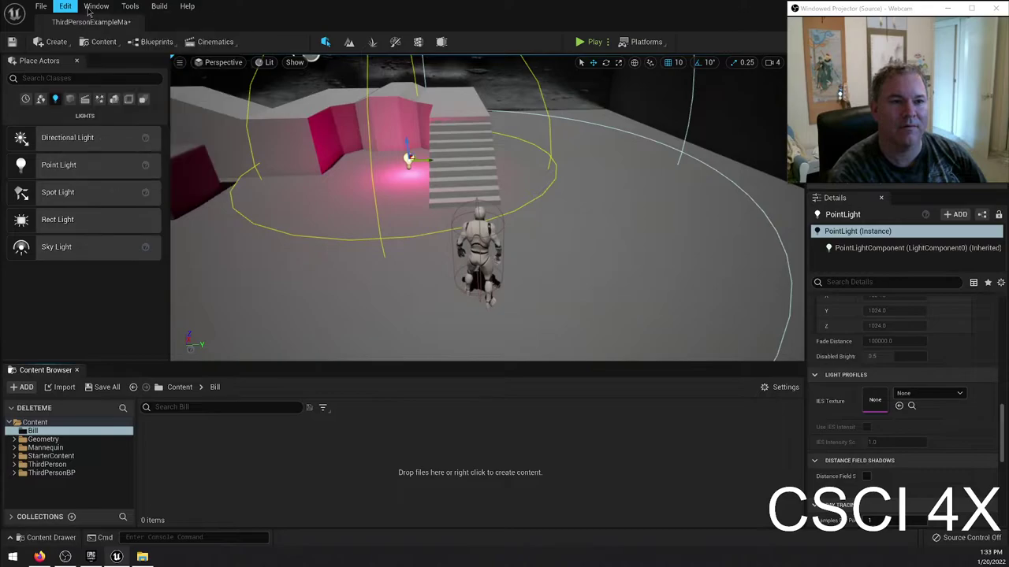
click(96, 6)
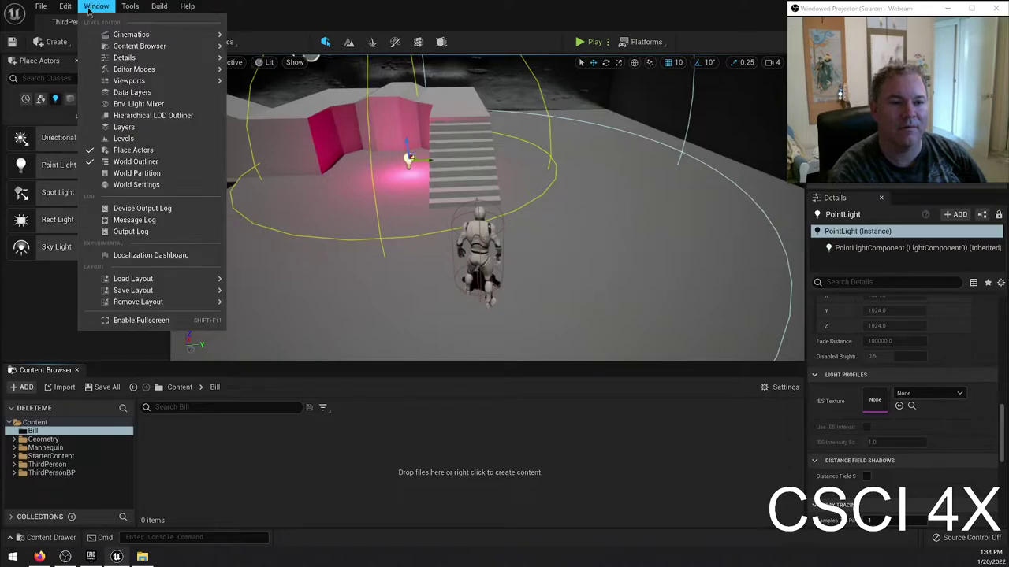
click(122, 231)
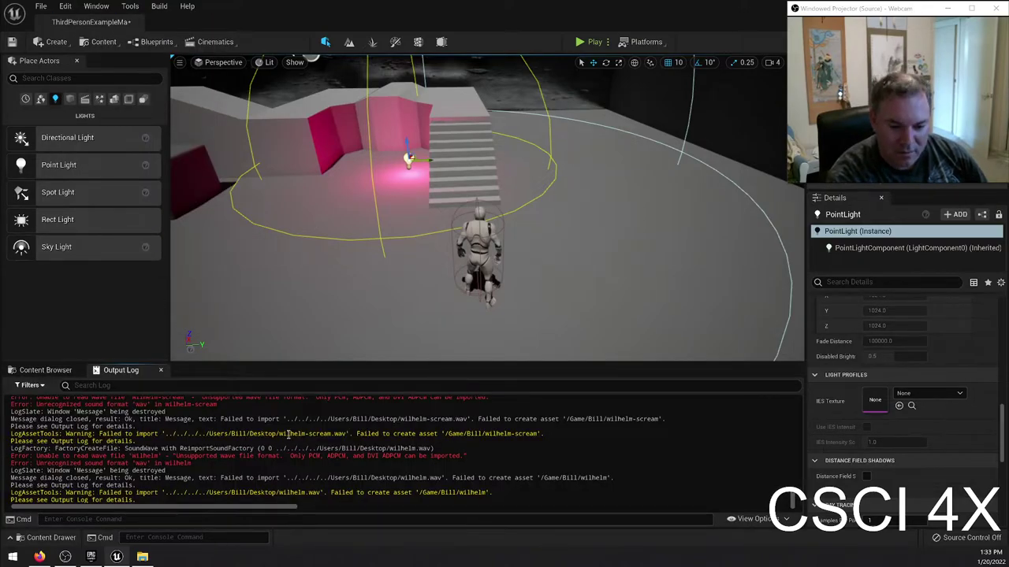
drag(151, 456, 208, 459)
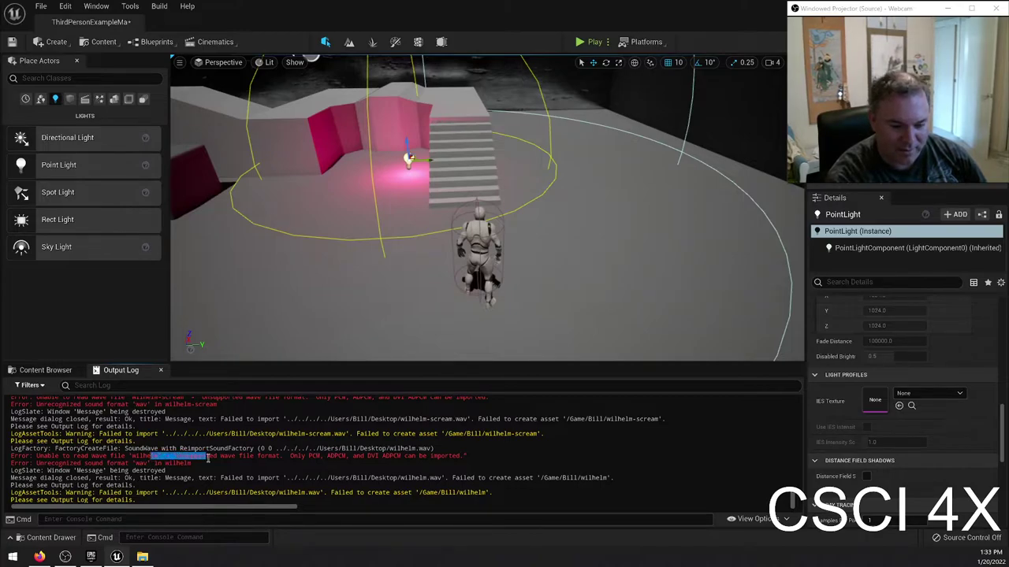
click(204, 469)
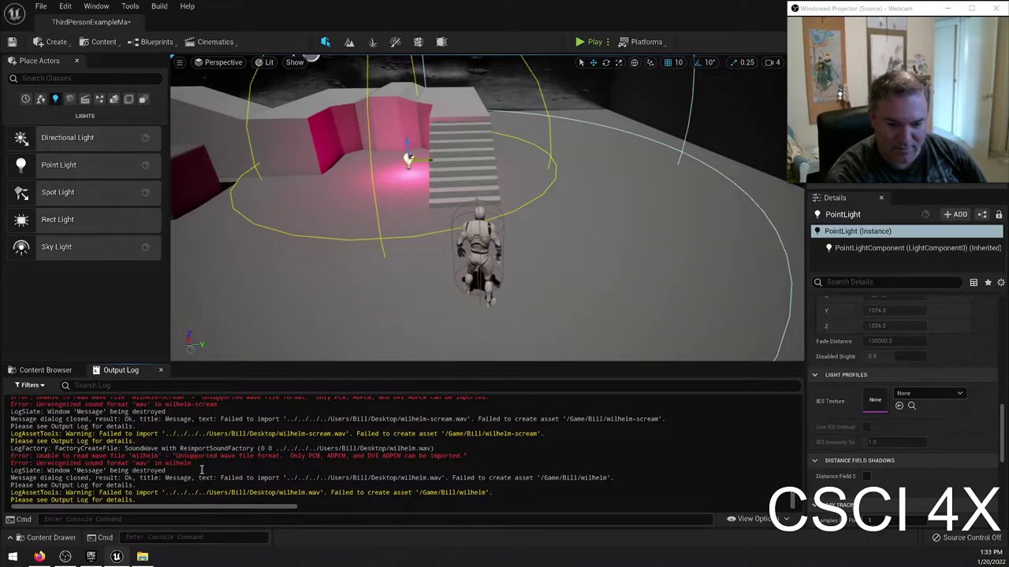
drag(112, 449, 168, 464)
click(232, 464)
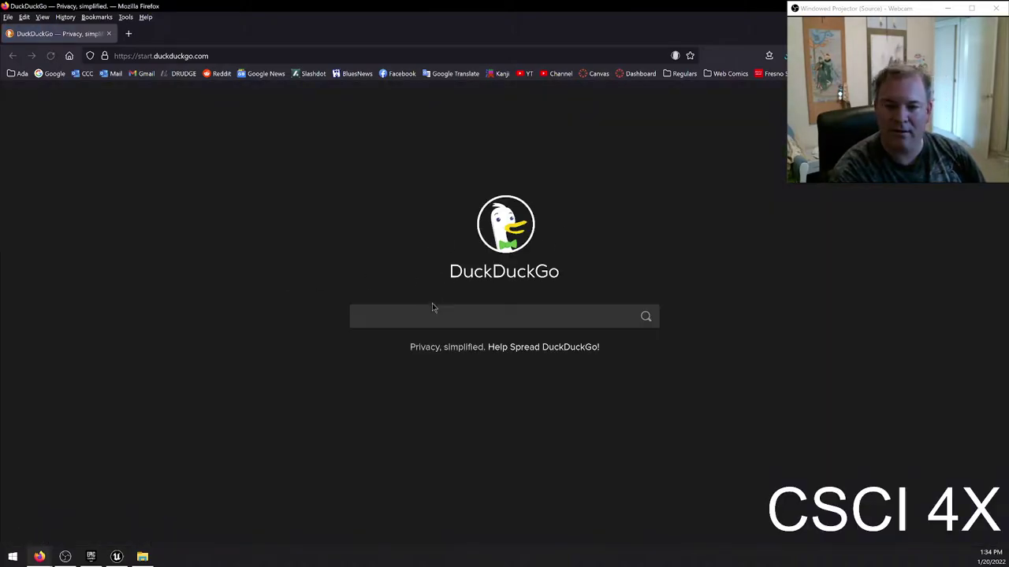
Step: Switch to Firefox, search DuckDuckGo for "free sounds" and open the Freesound website
text(free s)
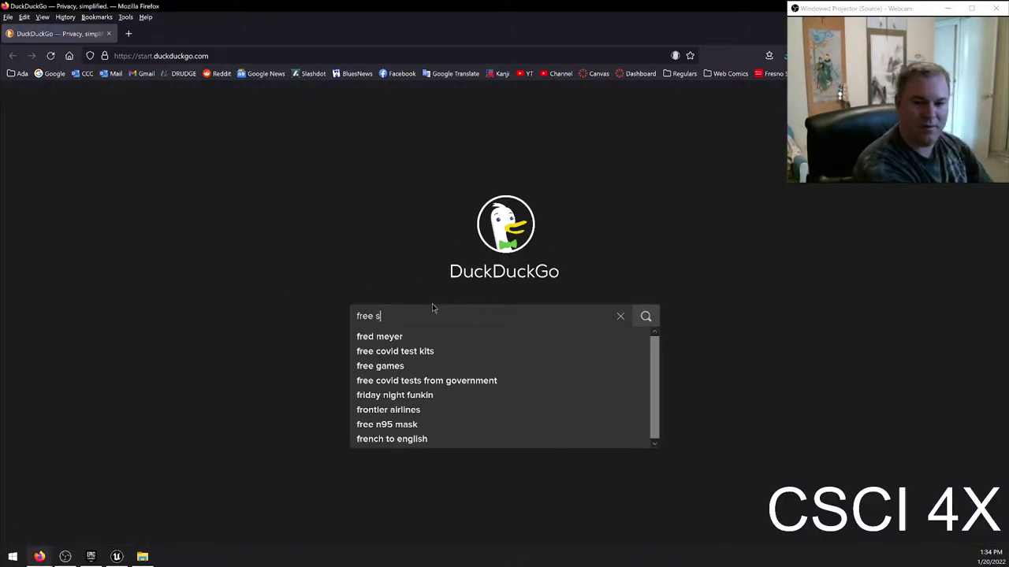
text(ounds)
key(Return)
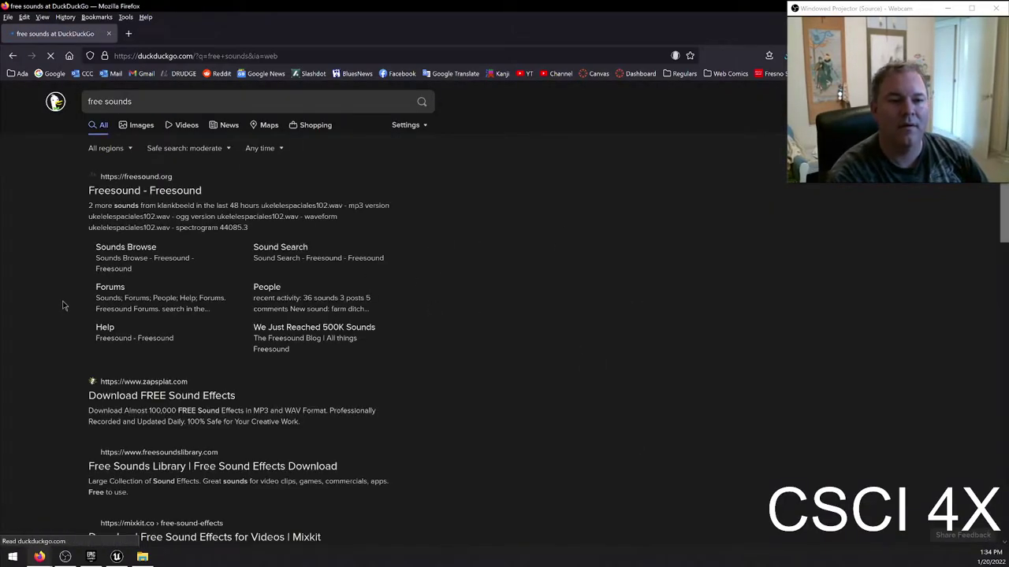
click(177, 193)
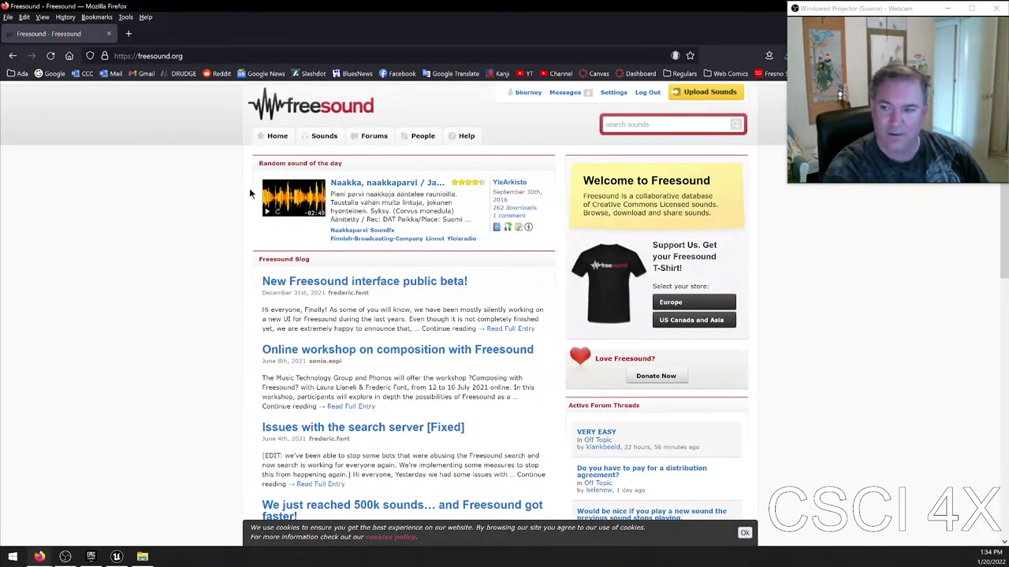
Step: Search Freesound for "twilight"
click(646, 120)
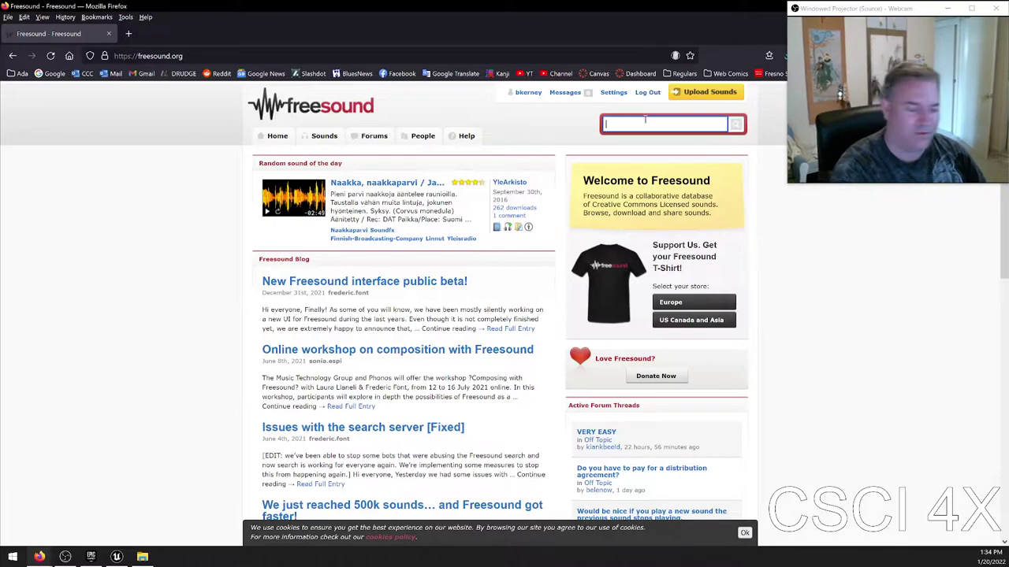
text(tw)
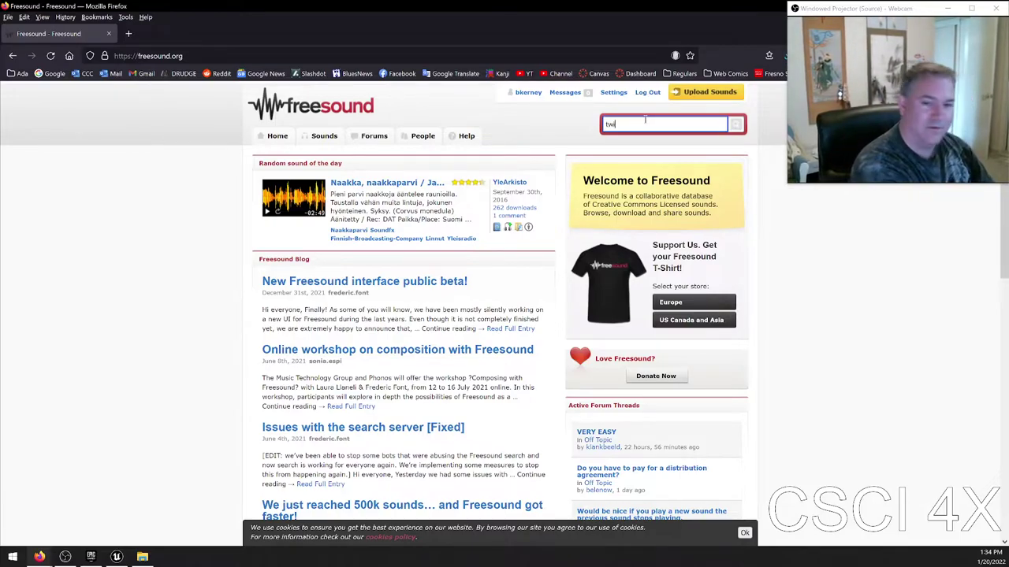
text(ilight)
key(Return)
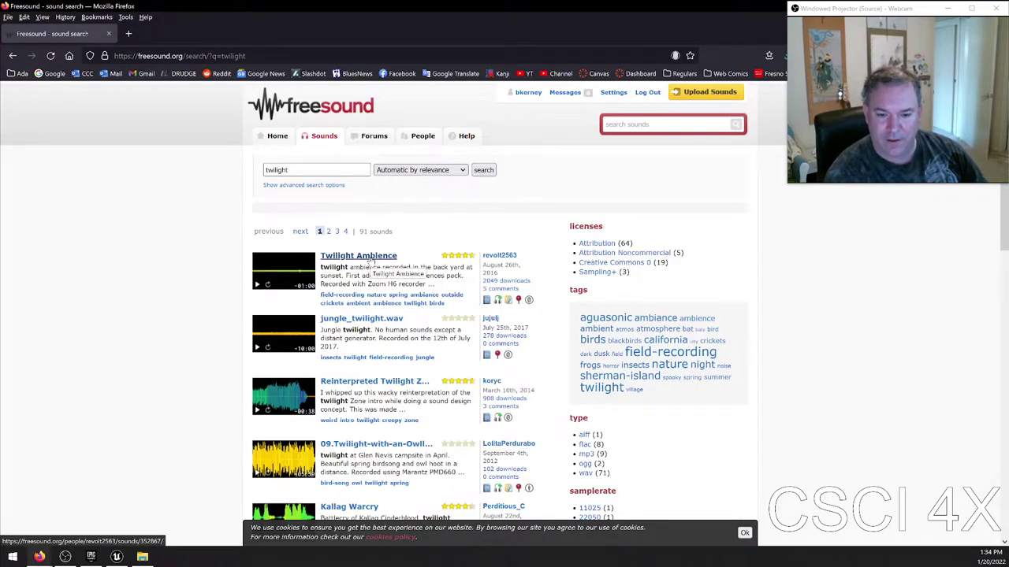
Step: Browse the first page of the Freesound "twilight" results, previewing sounds down to OWL.wav
scroll(285, 315, down, 3)
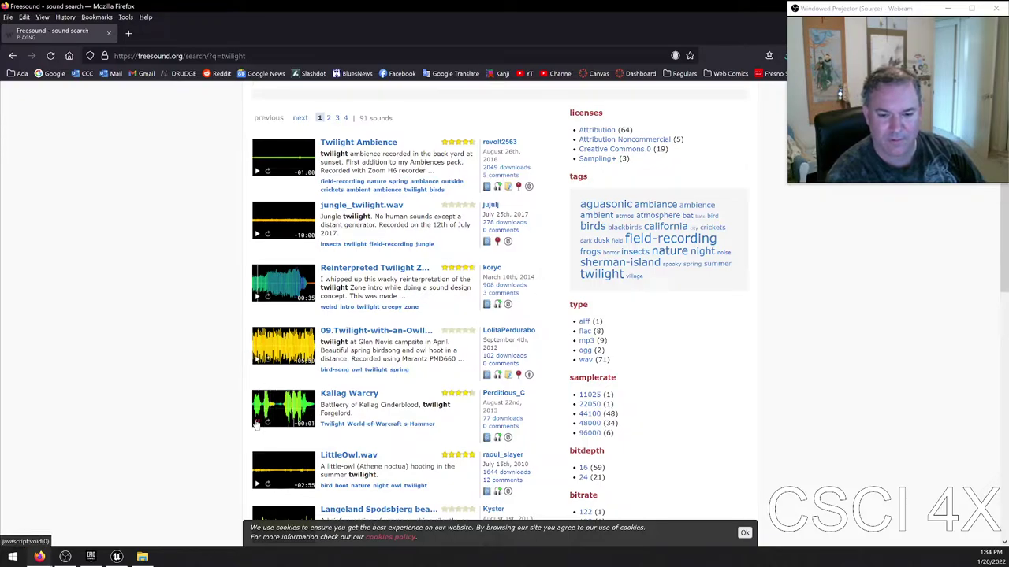
scroll(256, 424, down, 5)
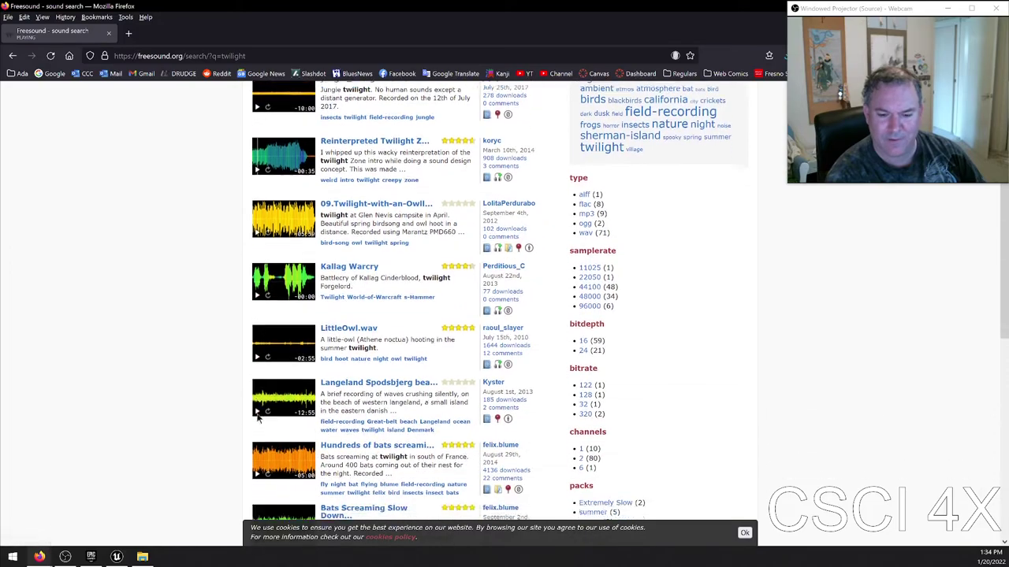
scroll(269, 388, up, 8)
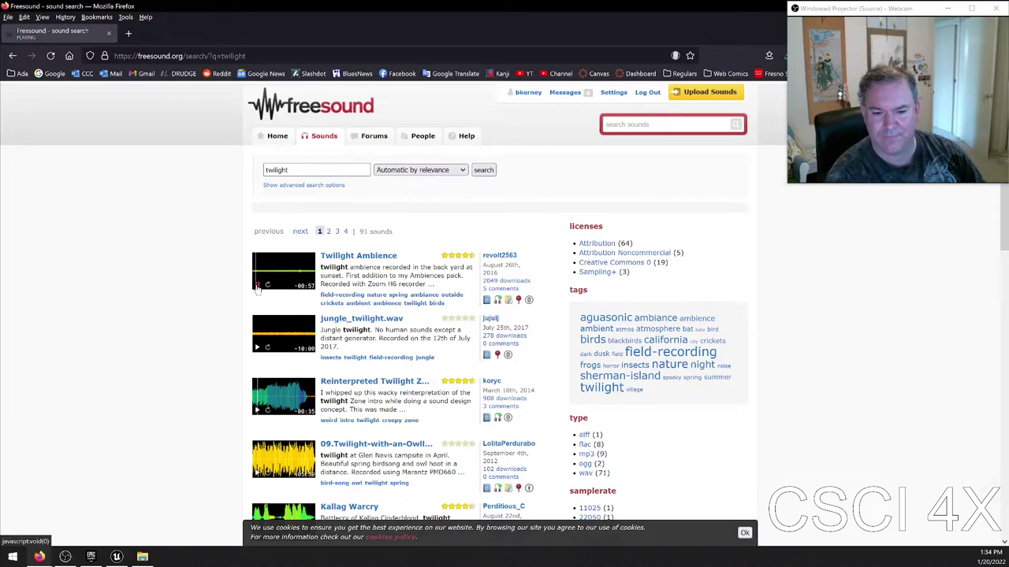
scroll(257, 288, down, 5)
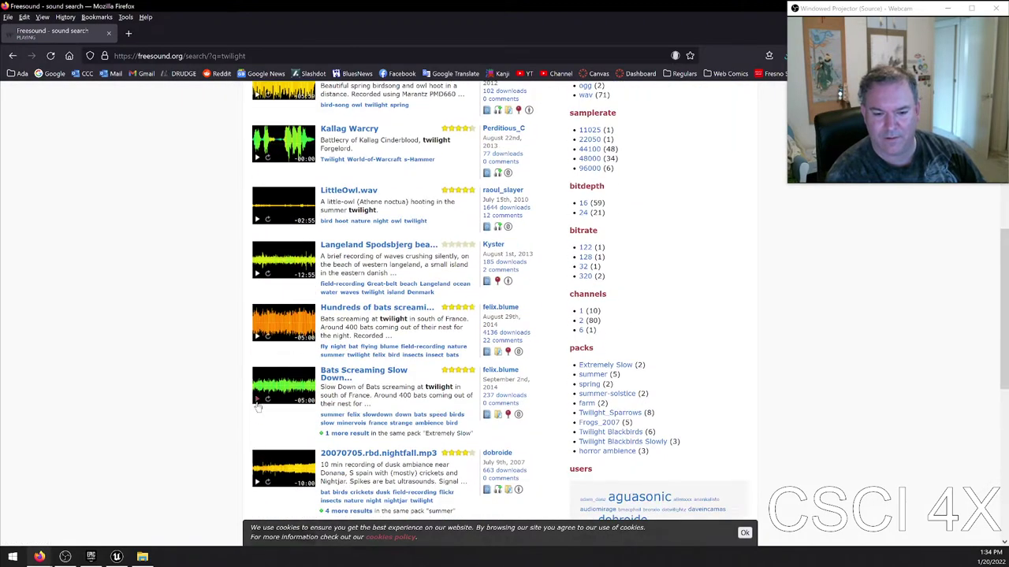
scroll(272, 332, down, 2)
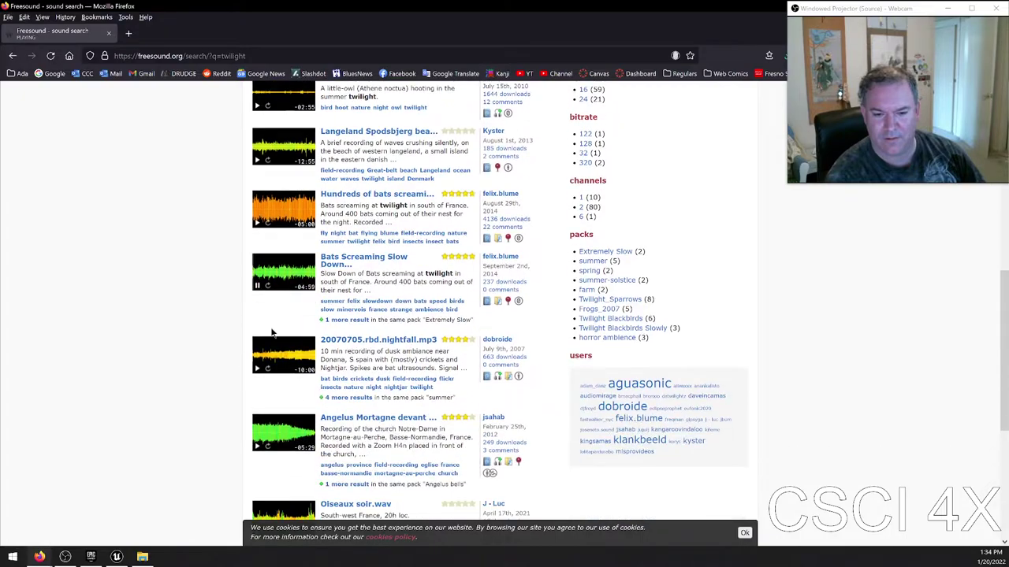
scroll(237, 329, down, 2)
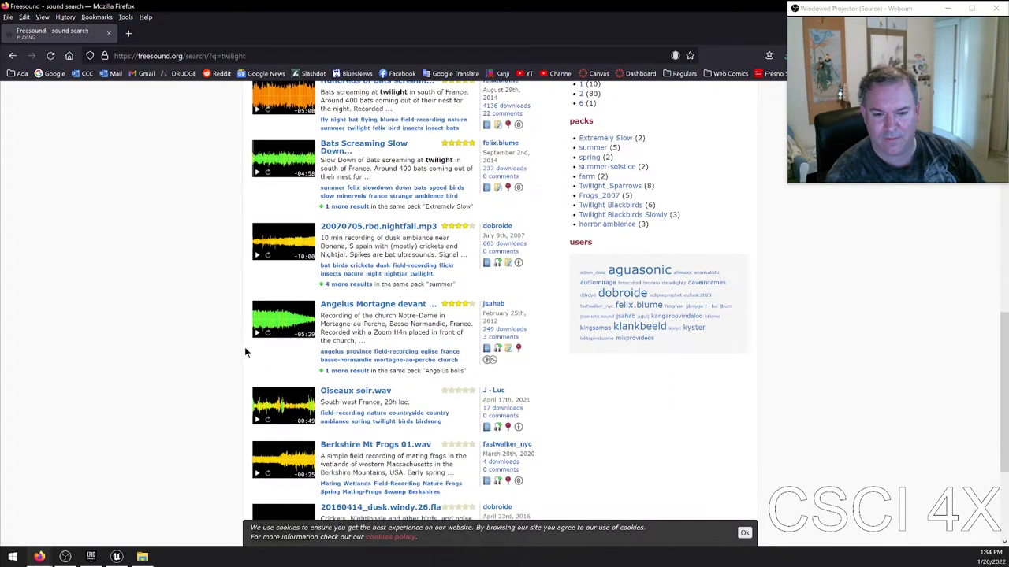
scroll(253, 333, down, 3)
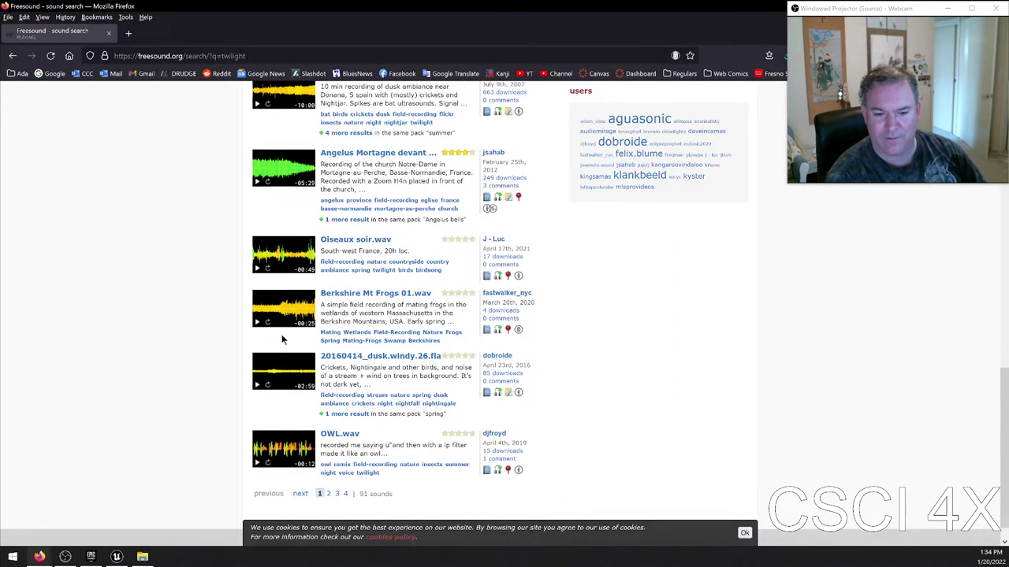
click(257, 464)
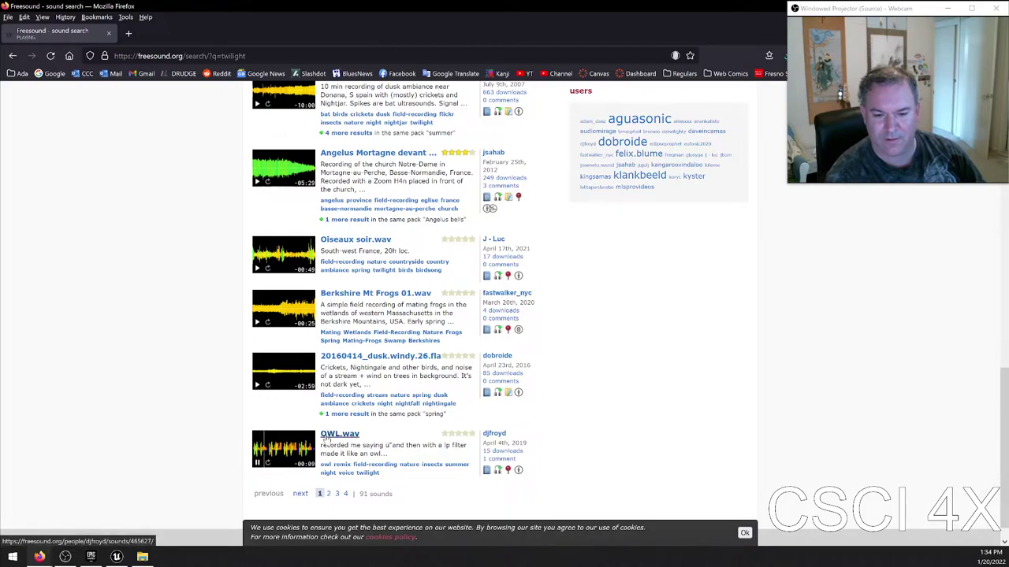
Step: Open the OWL.wav sound page, check its format details, and download the file to the Desktop under its suggested name
click(339, 434)
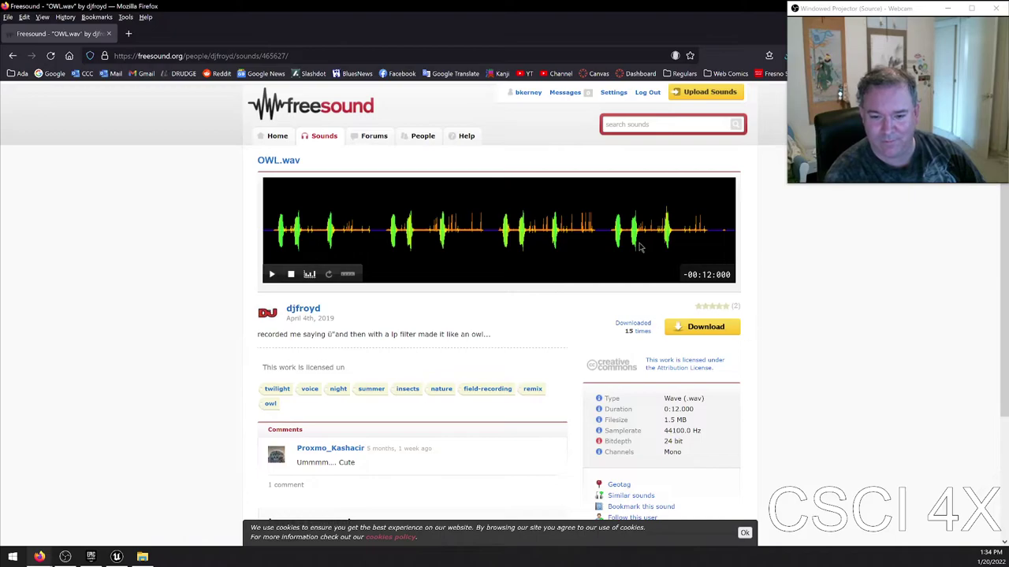
scroll(615, 252, down, 2)
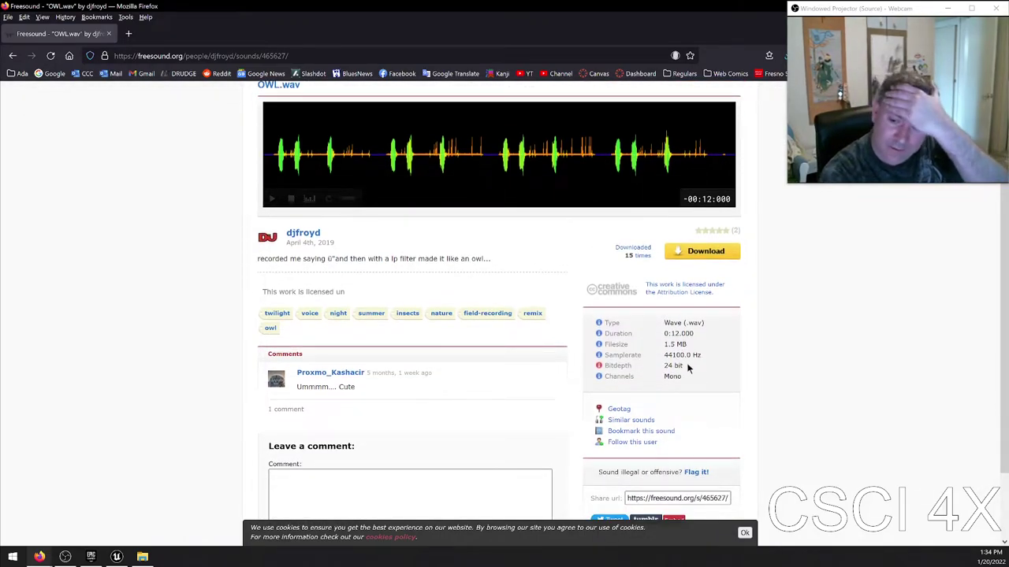
click(705, 250)
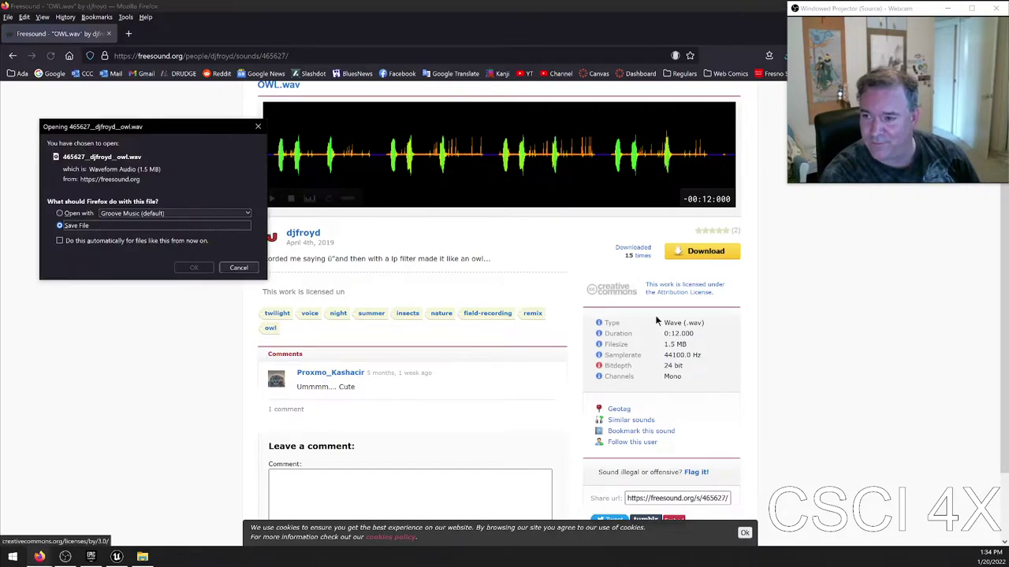
click(194, 268)
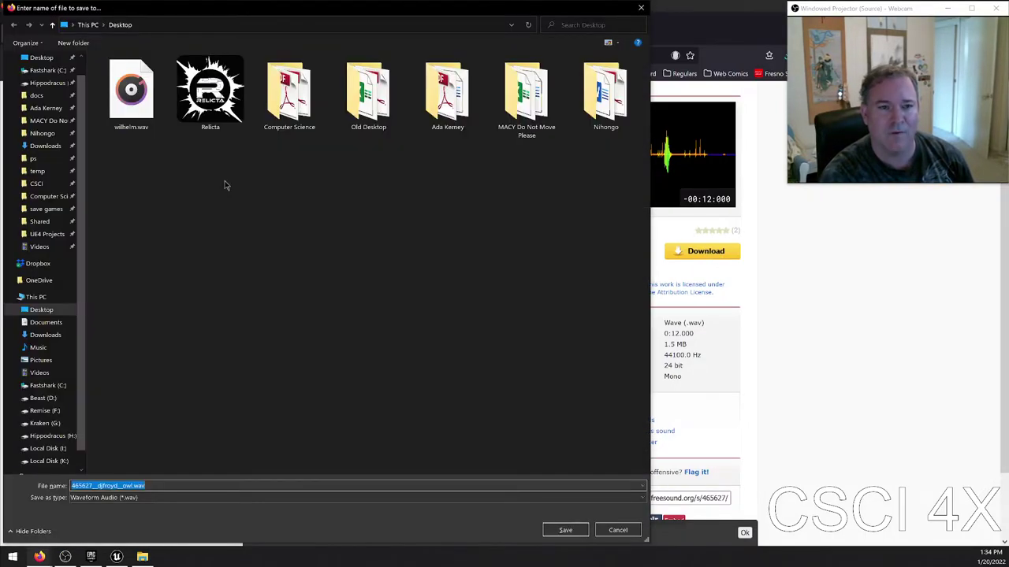
click(565, 530)
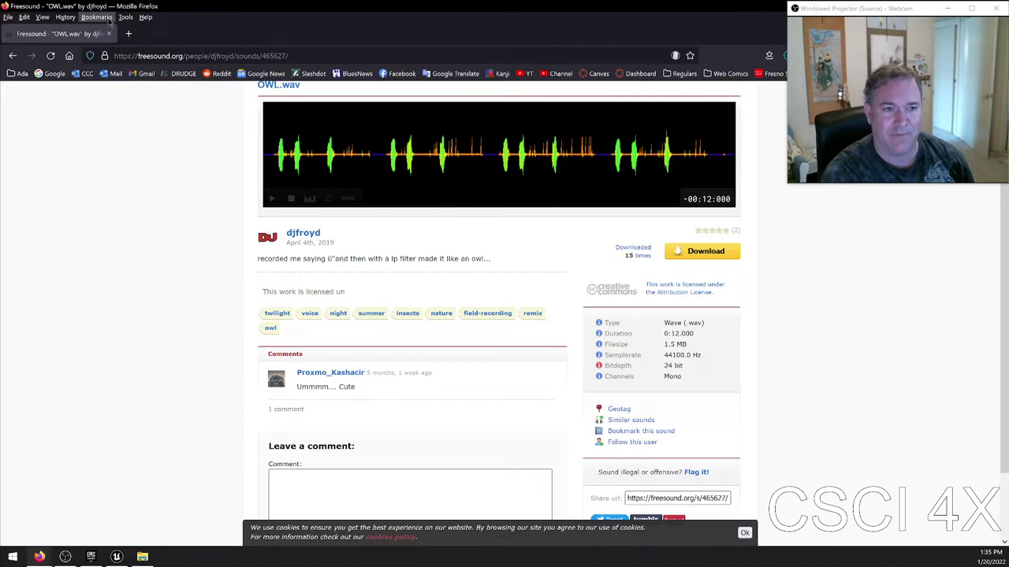
Step: Switch to the Unreal Editor and import the downloaded owl WAV file from the Desktop into the personal Content folder
click(39, 556)
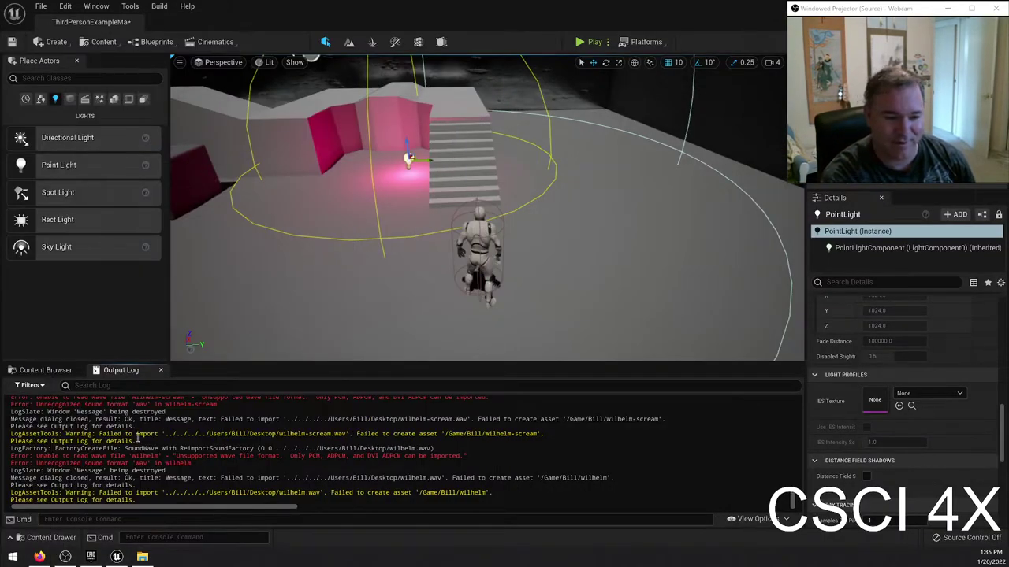
click(46, 370)
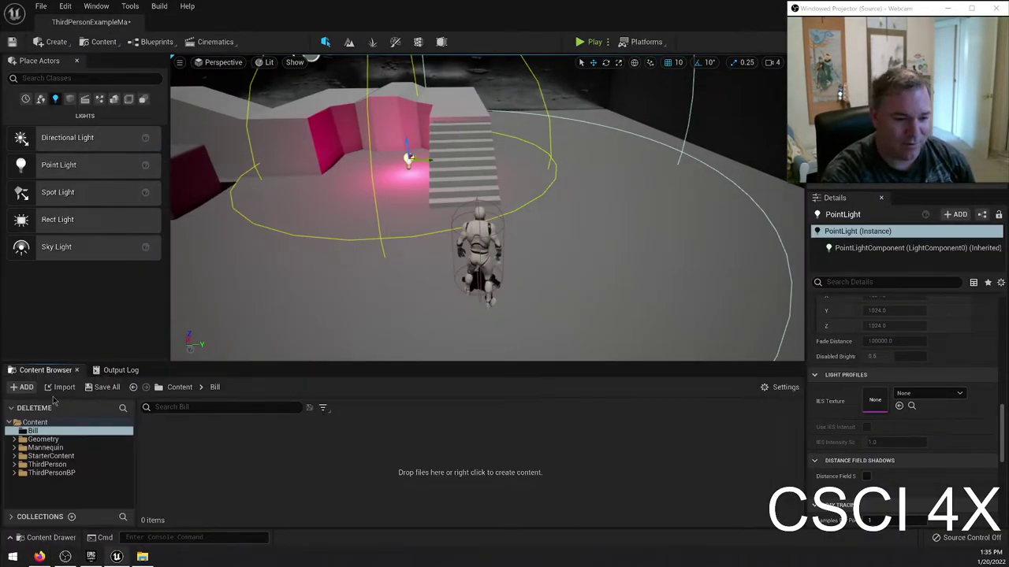
click(59, 387)
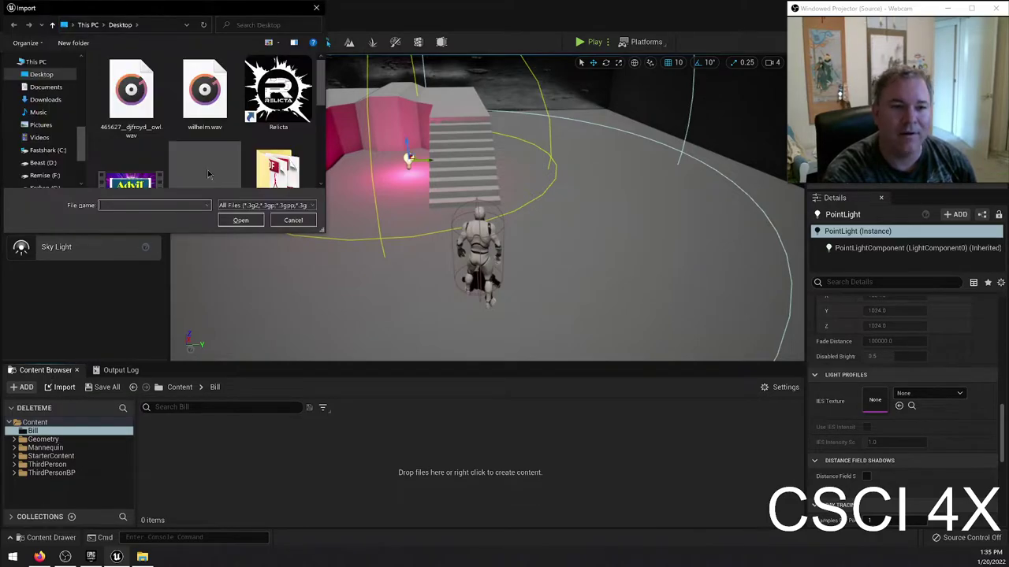
double_click(156, 116)
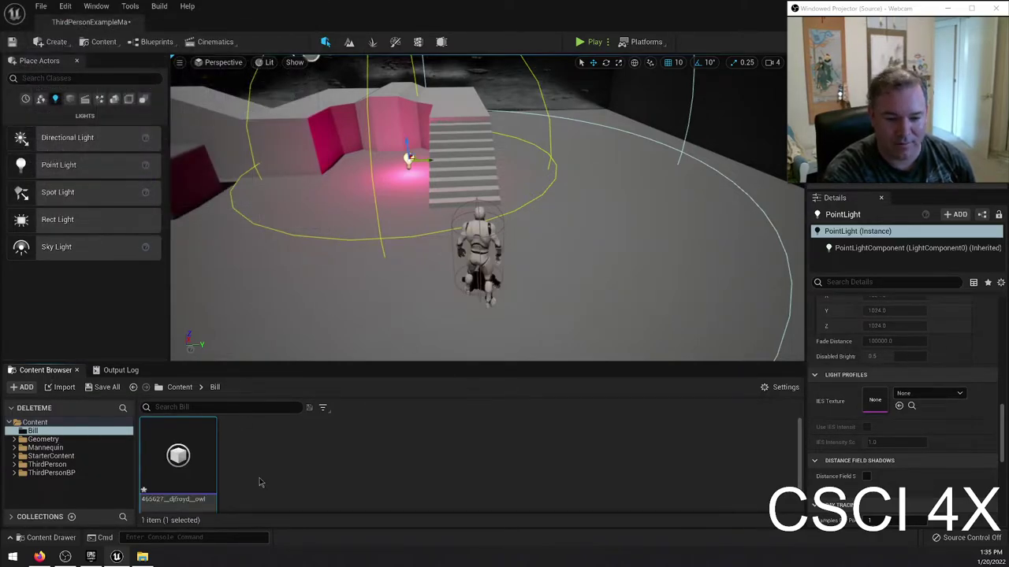
click(307, 484)
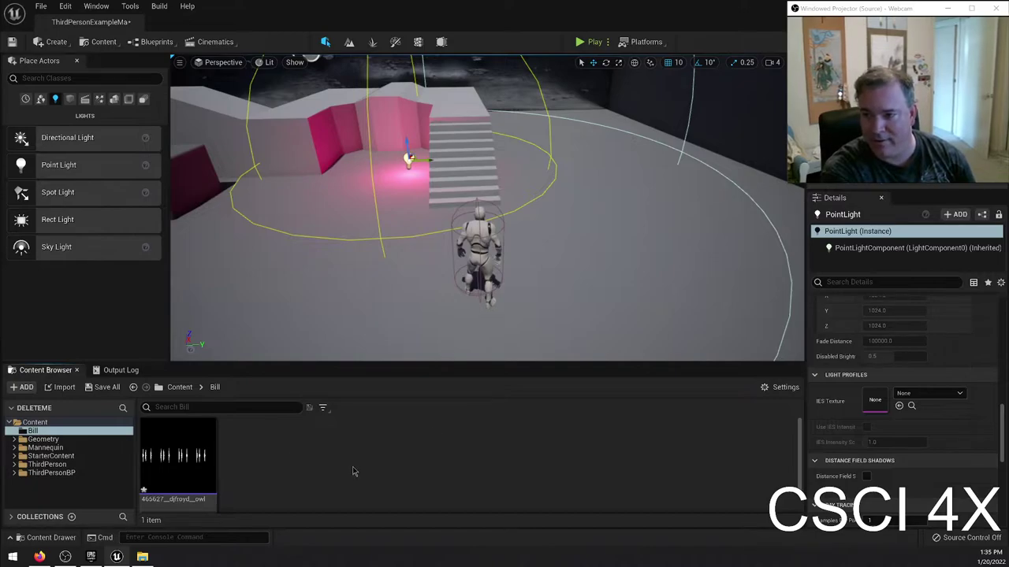
Step: Show the personal folder in a new Content Browser window, move the window aside, and close it
right_click(61, 431)
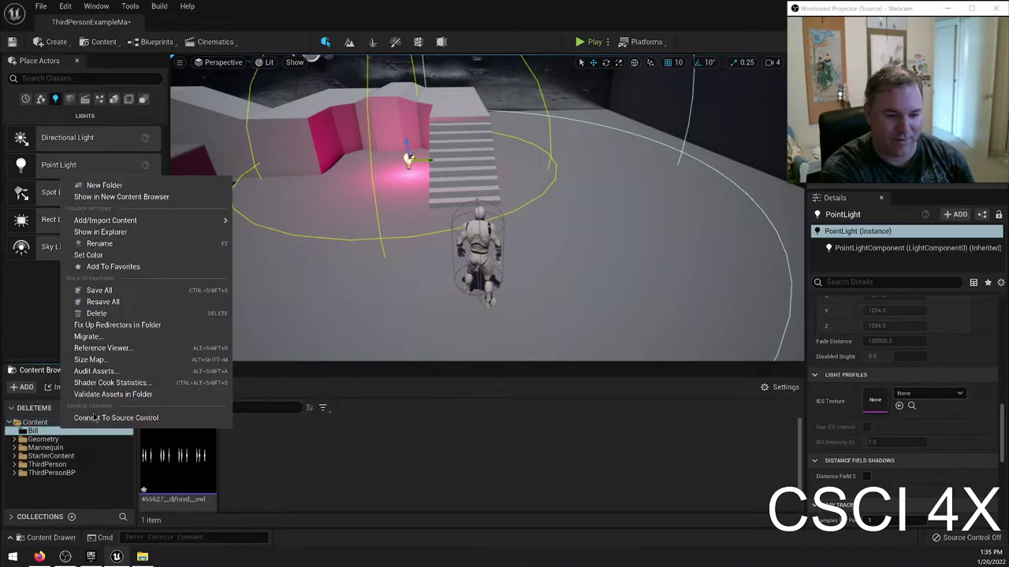
click(155, 195)
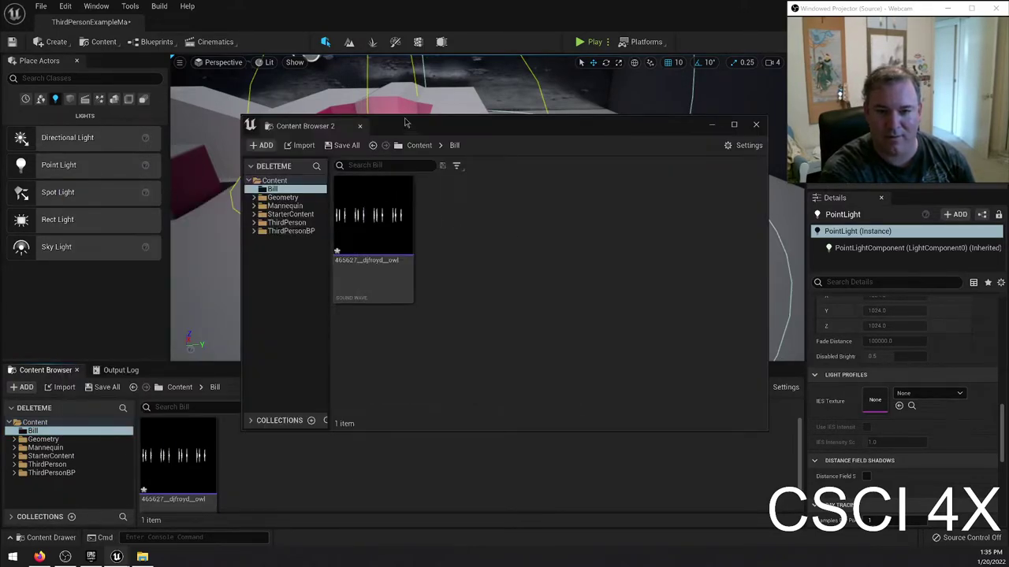
drag(405, 122, 342, 120)
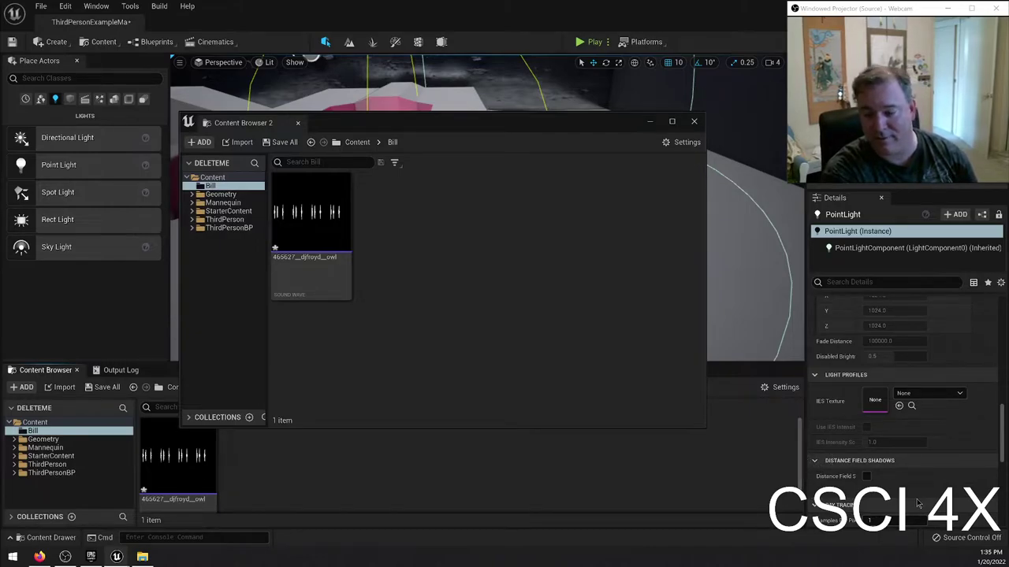
click(695, 121)
right_click(424, 428)
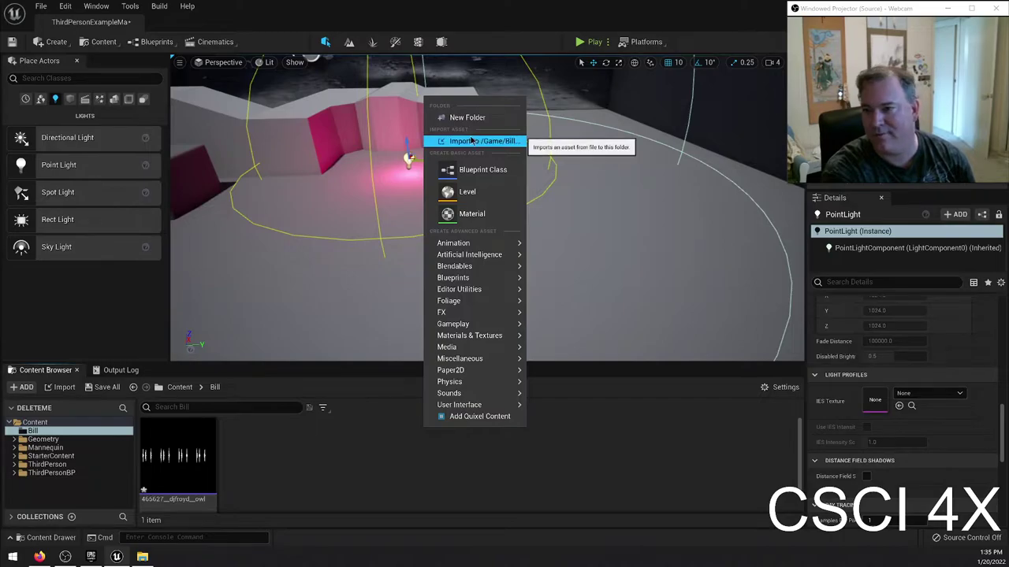
click(363, 451)
mouse_move(194, 444)
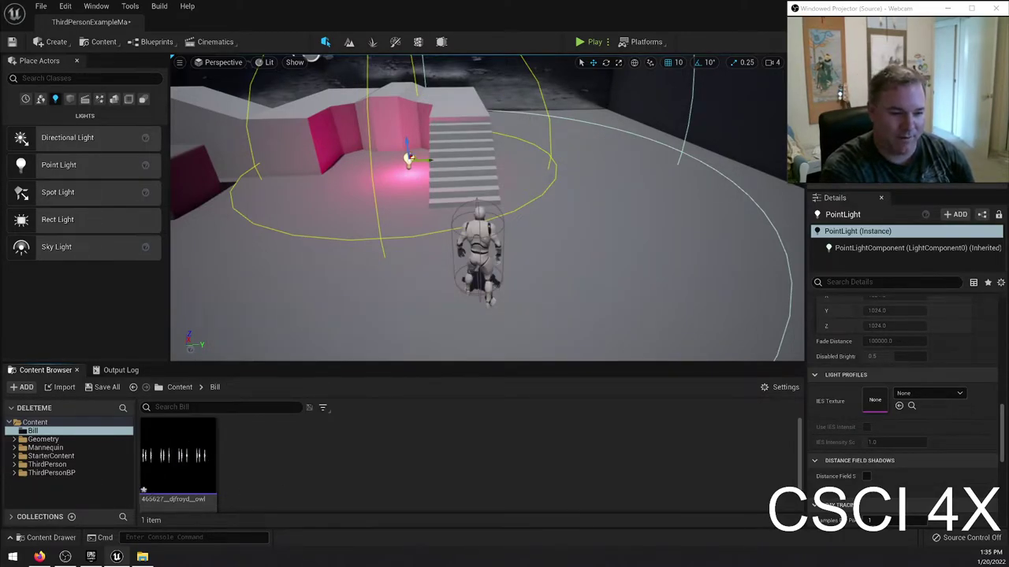
click(130, 6)
click(130, 7)
click(129, 7)
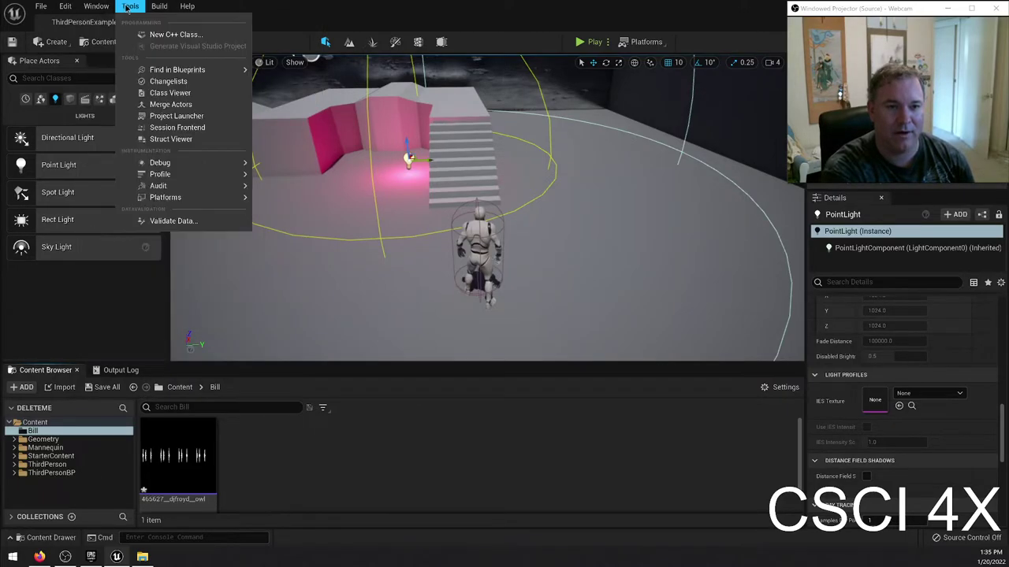
click(130, 7)
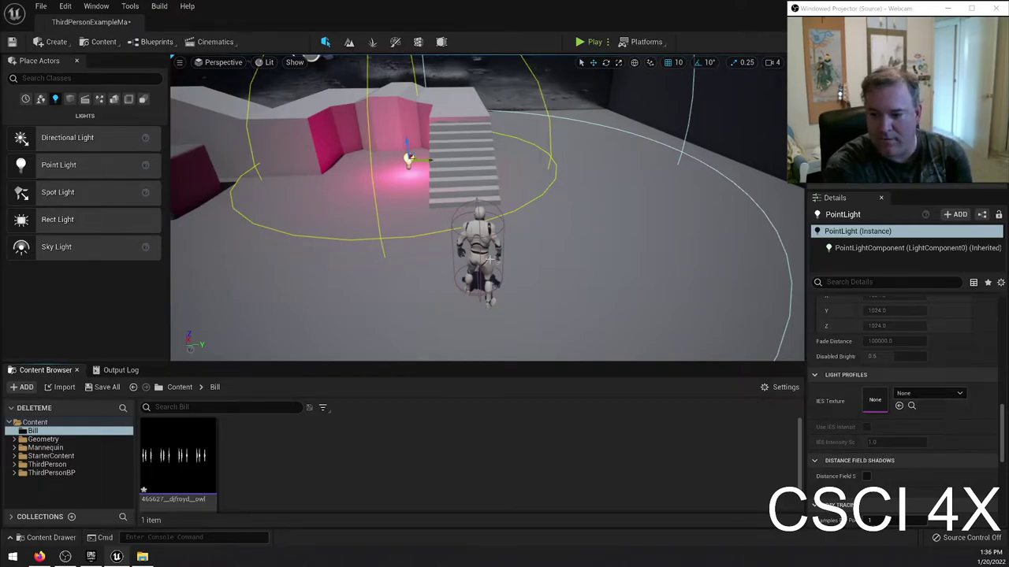
Step: Add a spot light near the pink-lit blocks with intensity about 50.25 cd, attenuation radius 2175.8, inner cone angle 17.1 and outer cone angle 50
drag(138, 192, 292, 132)
scroll(930, 370, up, 2)
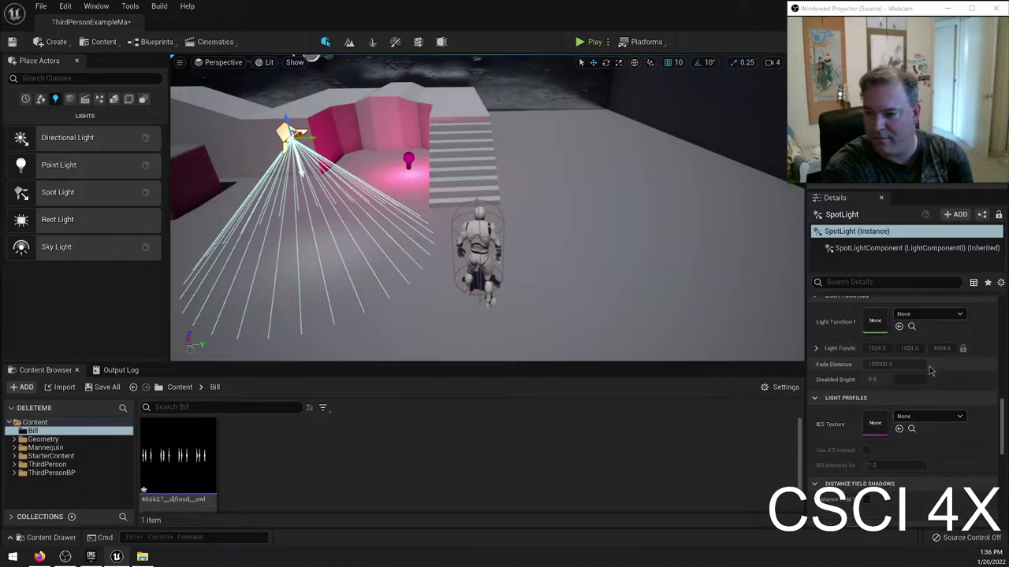
scroll(930, 370, up, 6)
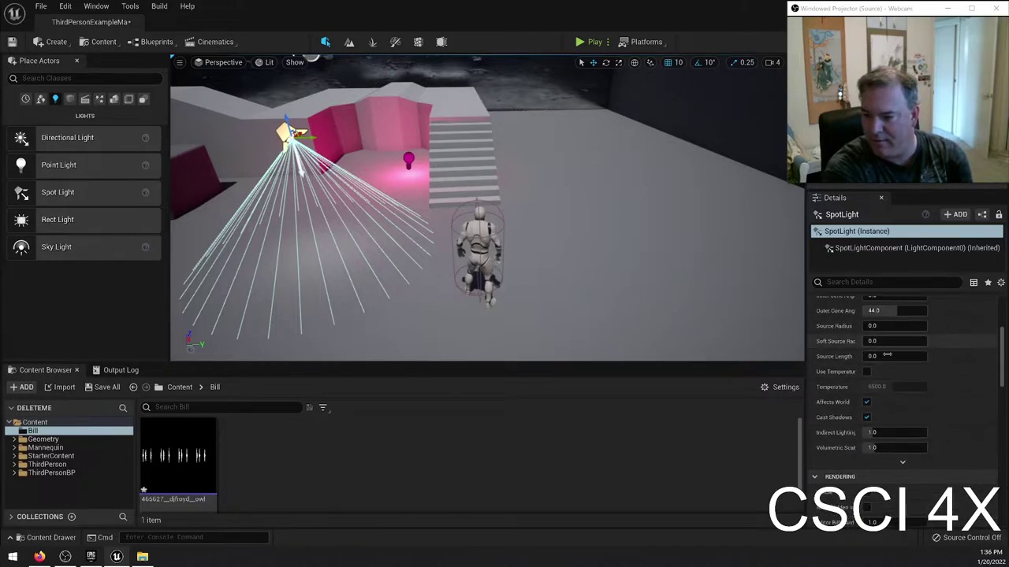
scroll(886, 355, up, 3)
mouse_move(887, 394)
mouse_down()
mouse_move(914, 395)
mouse_move(887, 395)
mouse_up()
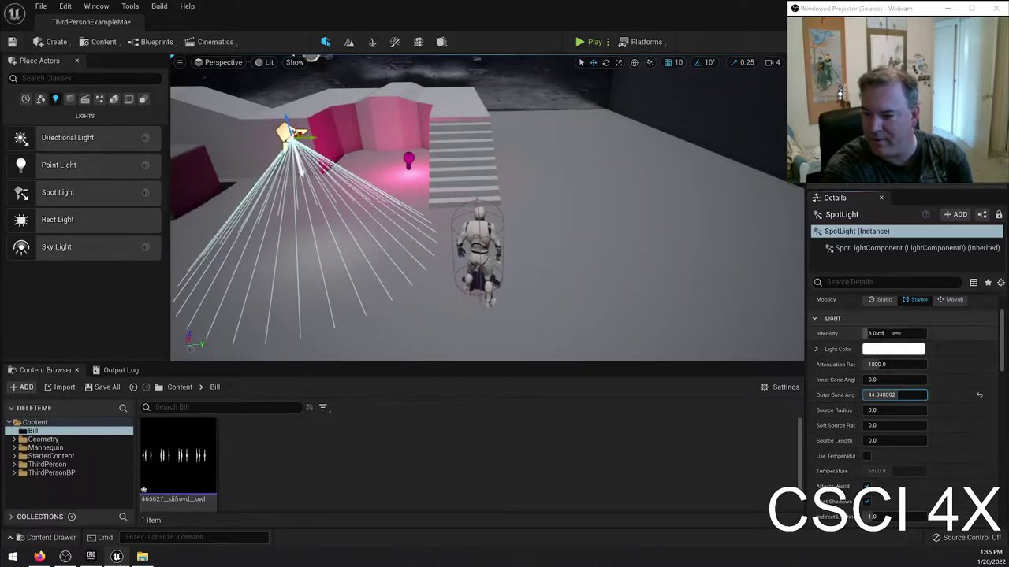
drag(896, 333, 893, 394)
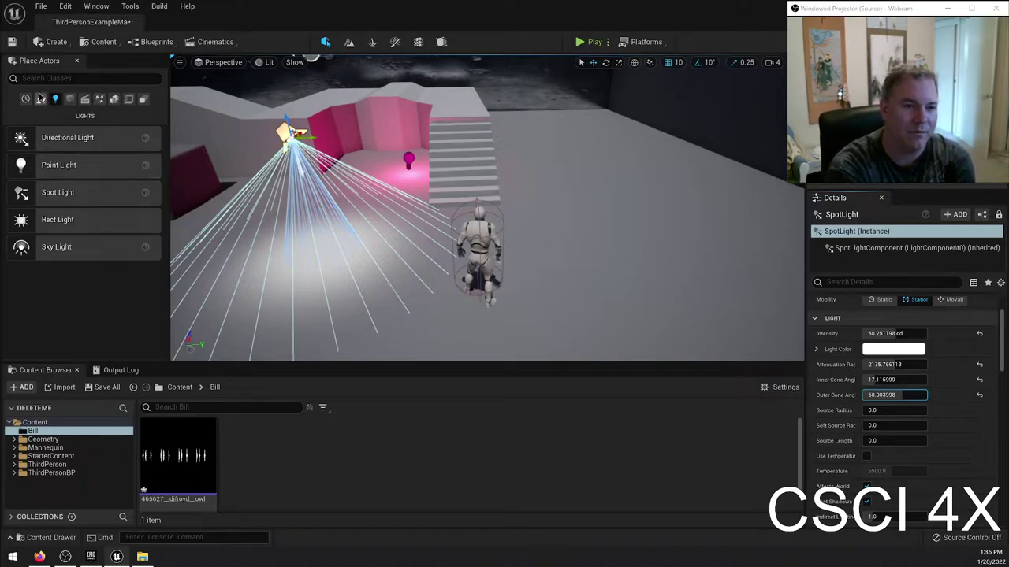
Step: Look through the placeable actor categories and add an Exponential Height Fog actor from Visual Effects beside the stairs
click(40, 99)
click(69, 99)
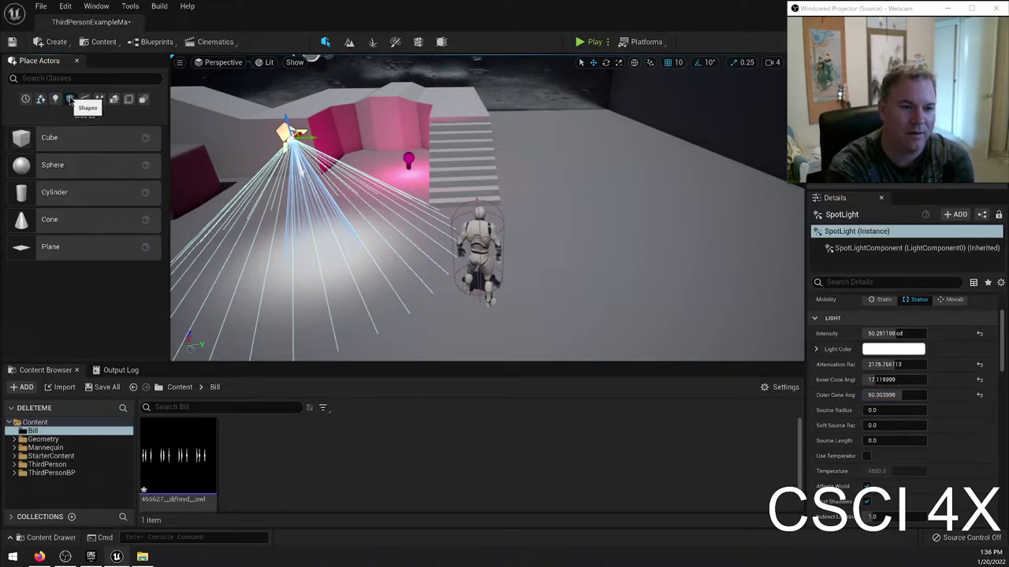
click(88, 99)
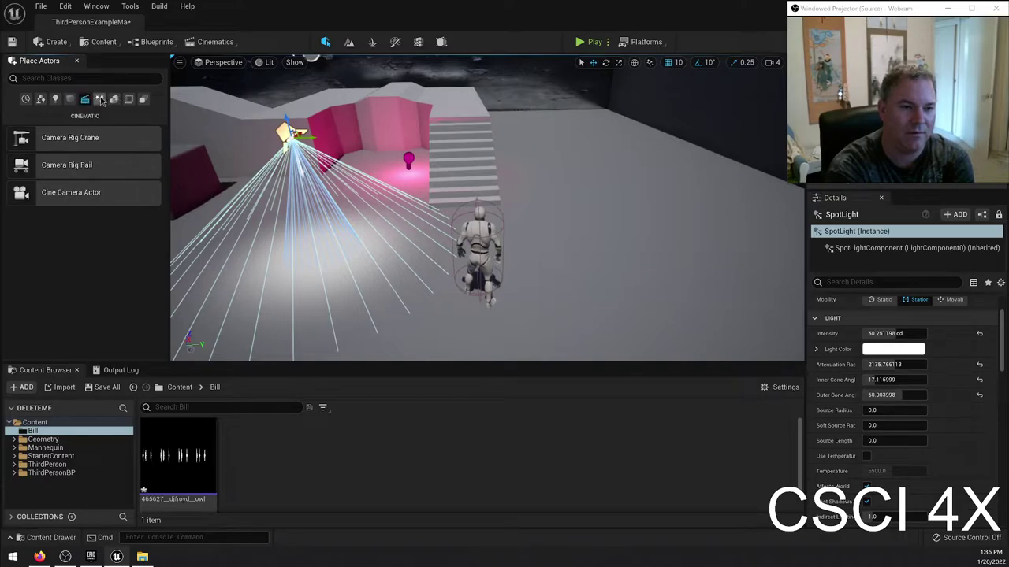
click(100, 99)
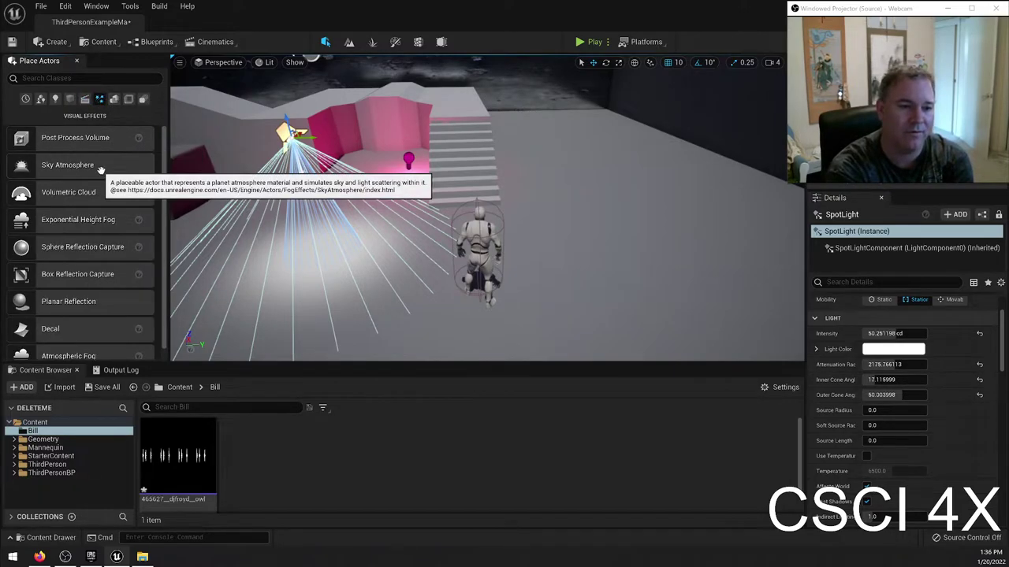
scroll(95, 205, down, 1)
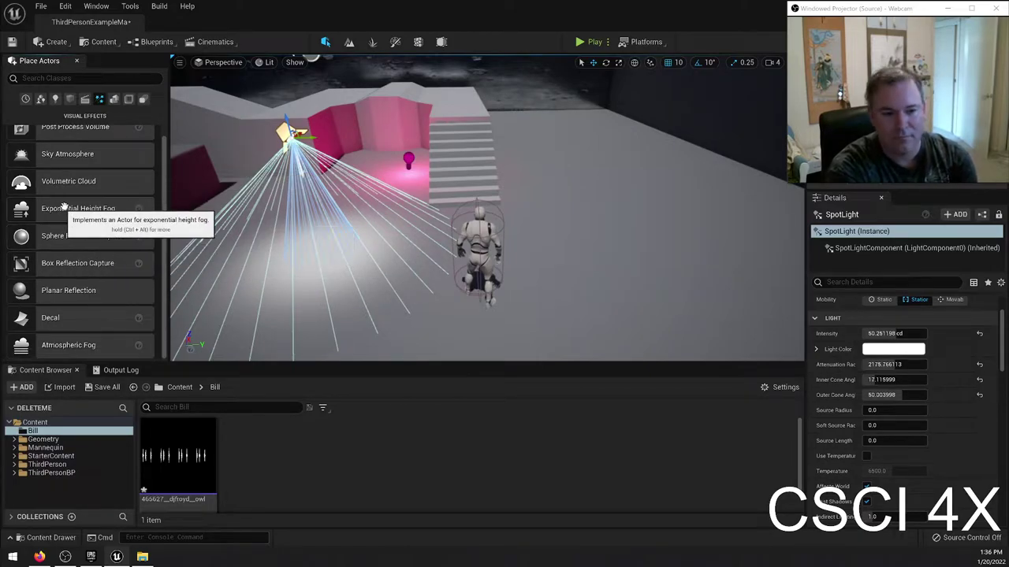
drag(79, 212, 428, 144)
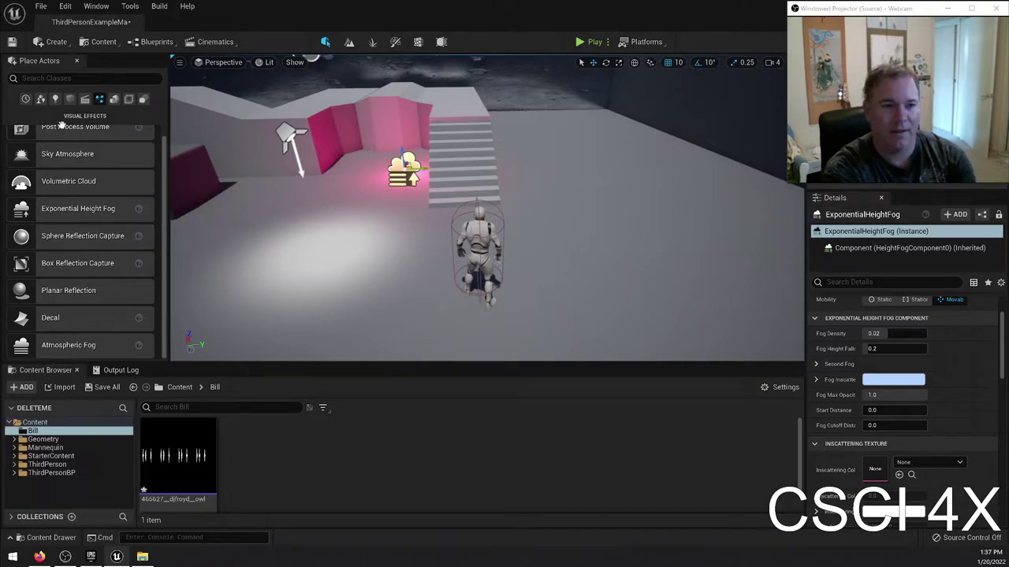
Step: Filter the placeable actors by "fog" and move the height fog actor away from the pink light to beside the spot light
click(41, 80)
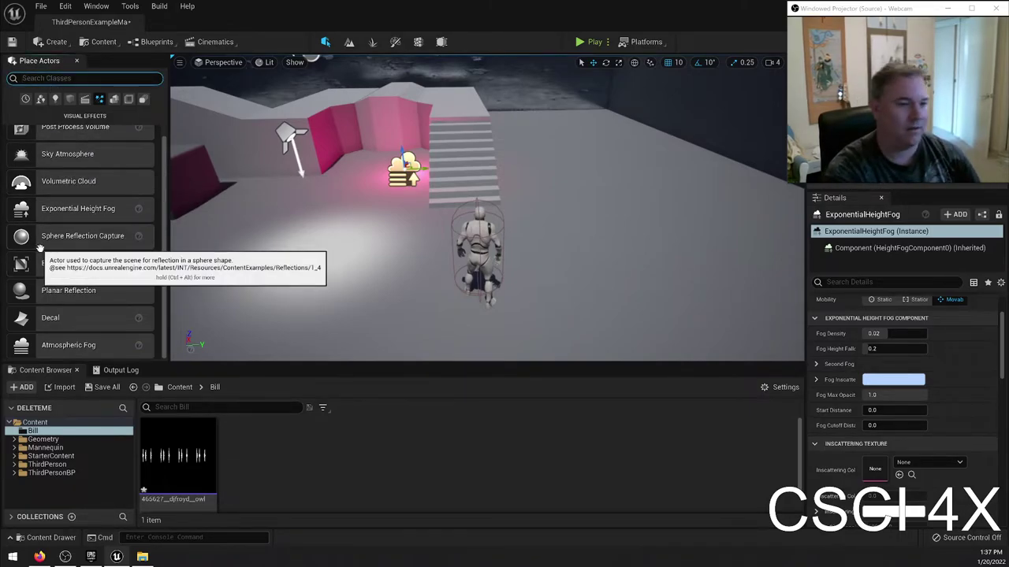
text(fog)
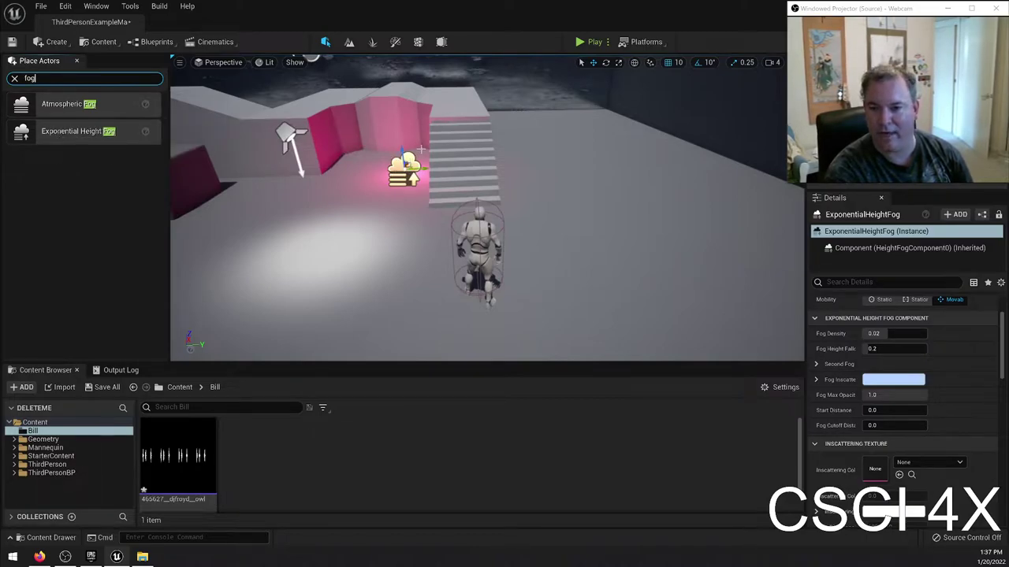
drag(405, 167, 355, 223)
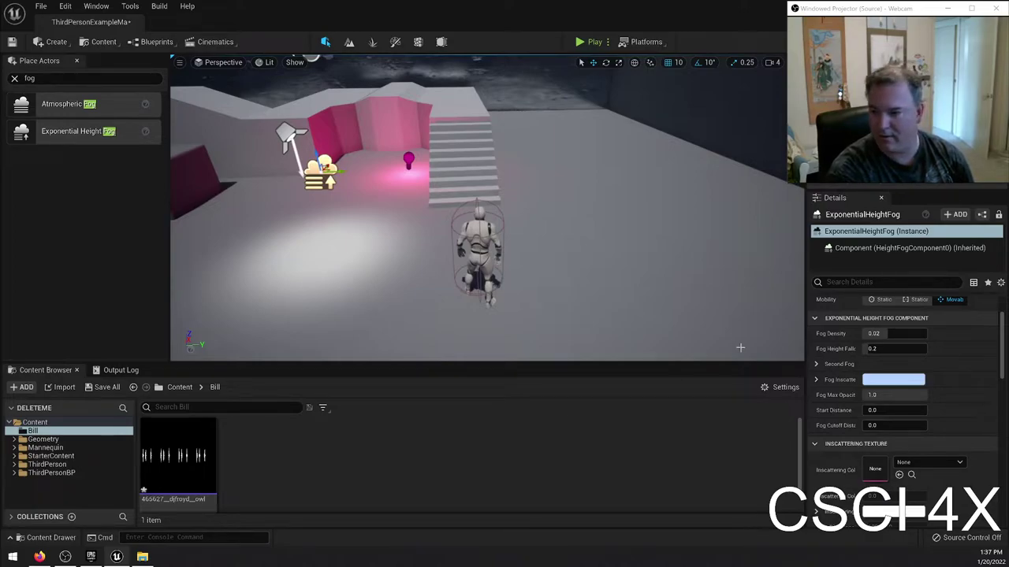
Step: Set the fog density to 0.0394 and height falloff to 0.872564, with second fog density 0.0184, height falloff 0.935632 and height offset 0.472
drag(902, 334, 898, 409)
click(825, 365)
right_drag(531, 250, 384, 223)
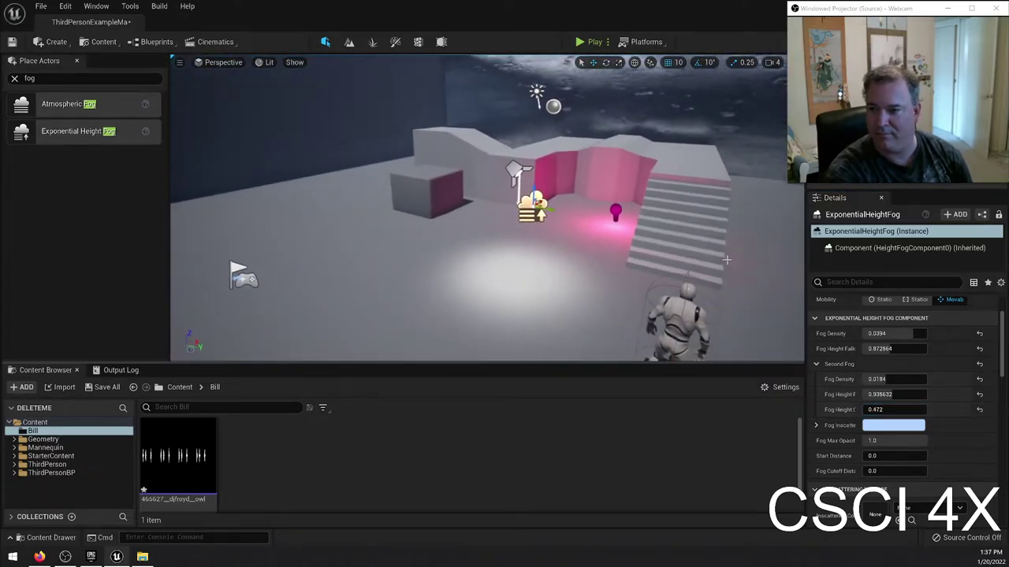
Step: Preview a saturated red as the fog inscattering color and discard the color change
scroll(871, 389, down, 1)
click(816, 391)
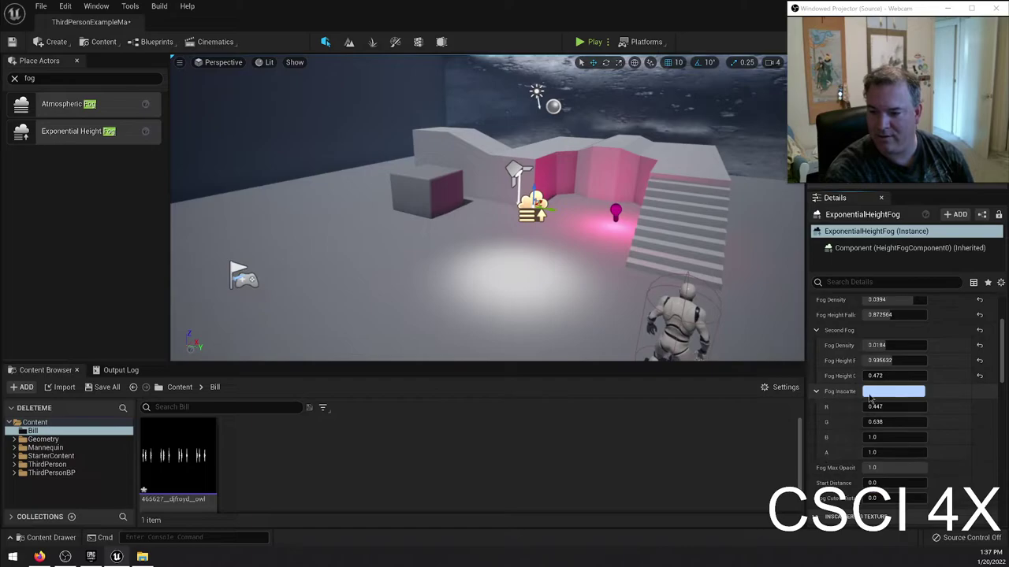
click(879, 392)
drag(734, 366, 761, 368)
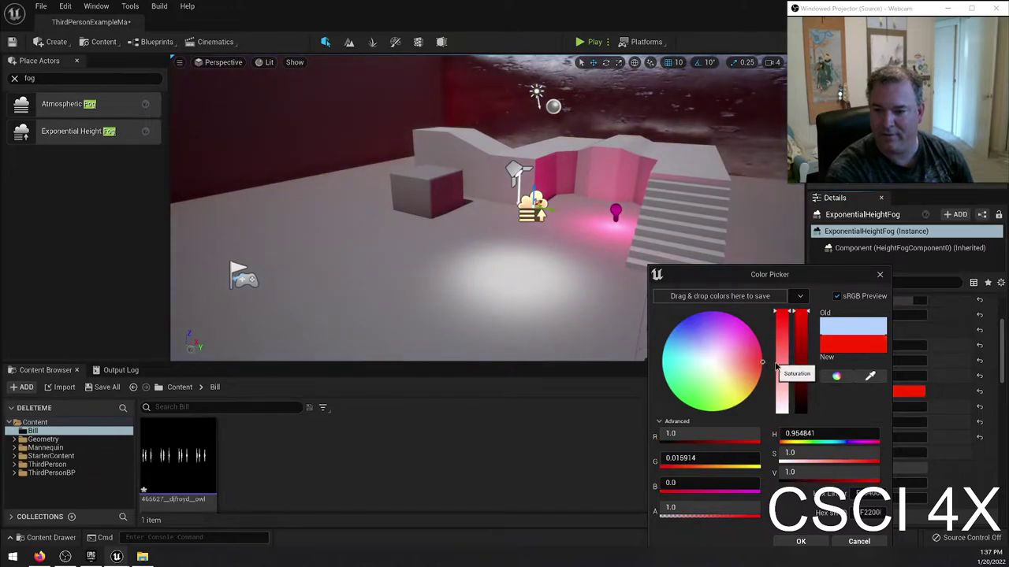
click(868, 542)
right_drag(542, 257, 620, 257)
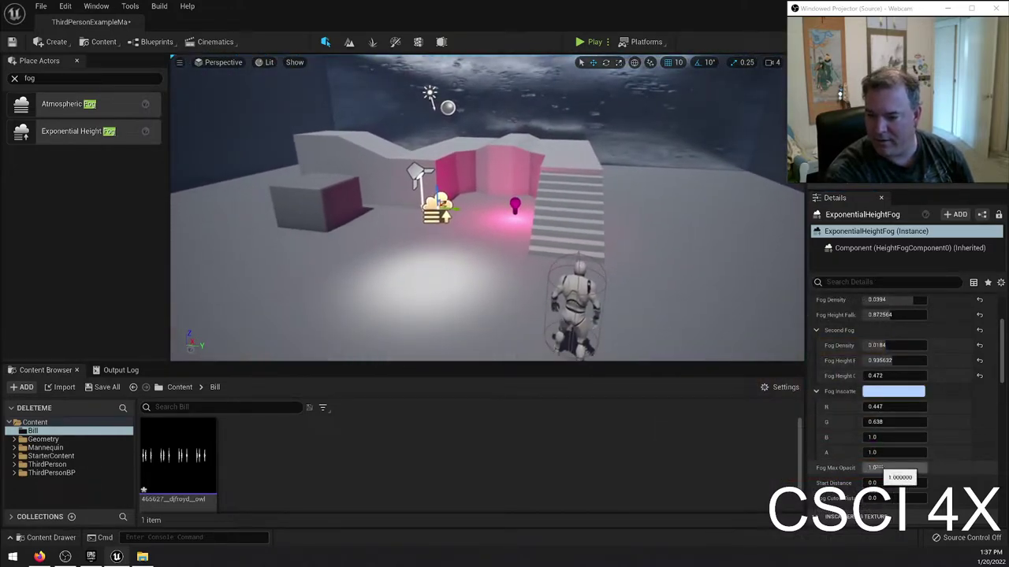
Step: Try a fog max opacity of 0 on the height fog and restore it to 1.0
click(894, 468)
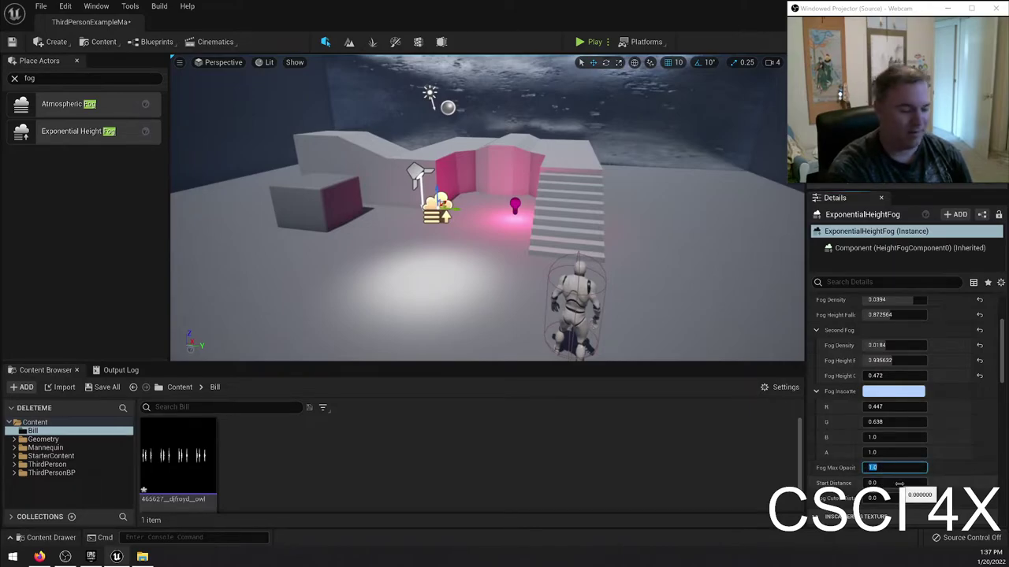
text(0)
key(Return)
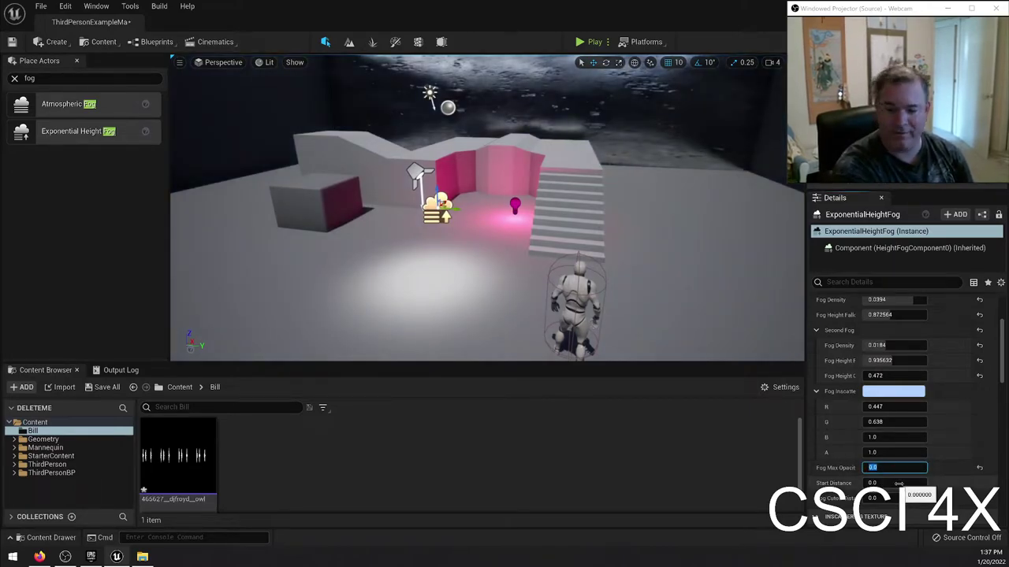
key(Return)
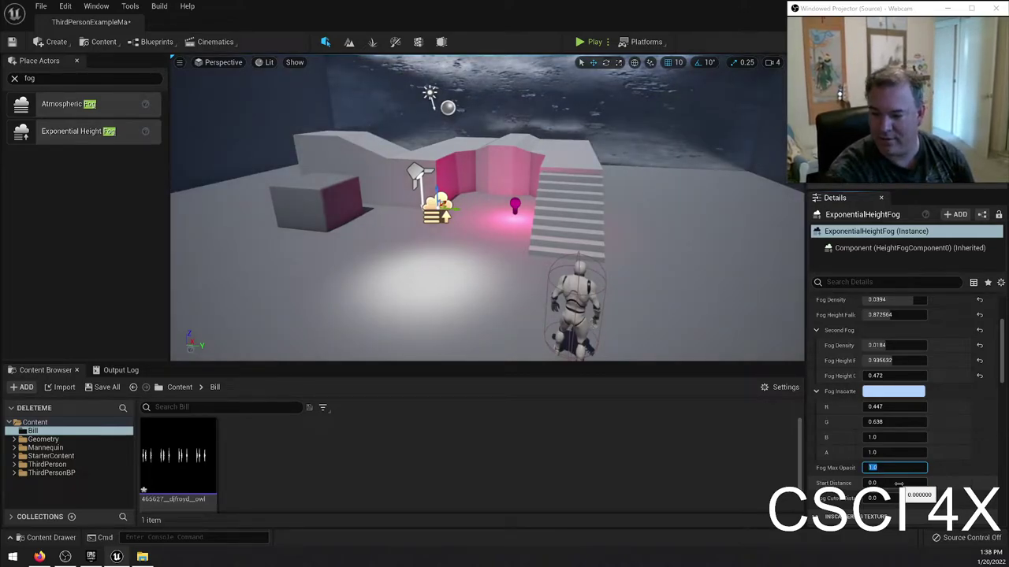
Step: Try a fog cutoff distance of 1000 on the height fog and restore it to 0
click(876, 499)
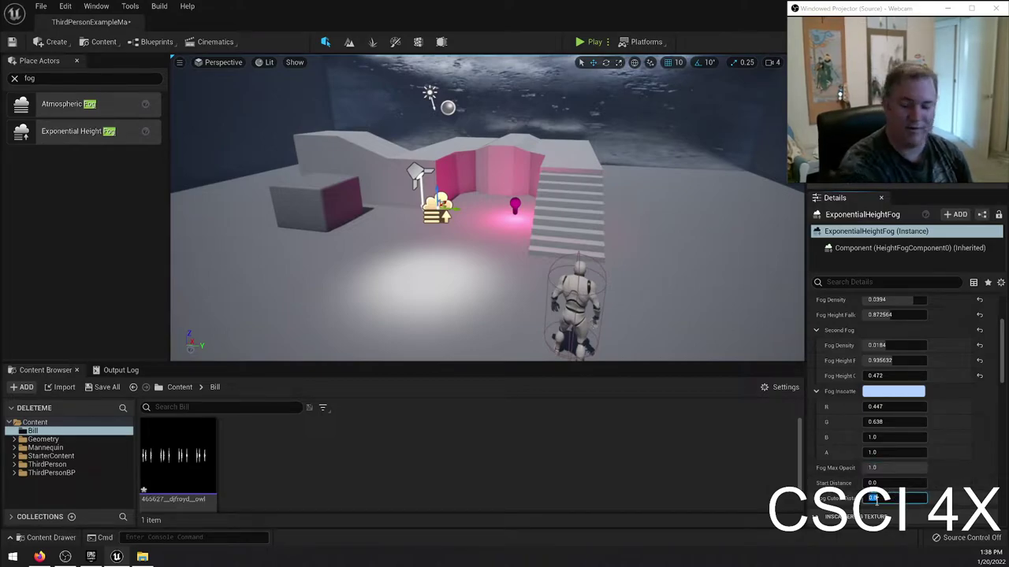
text(50)
key(Return)
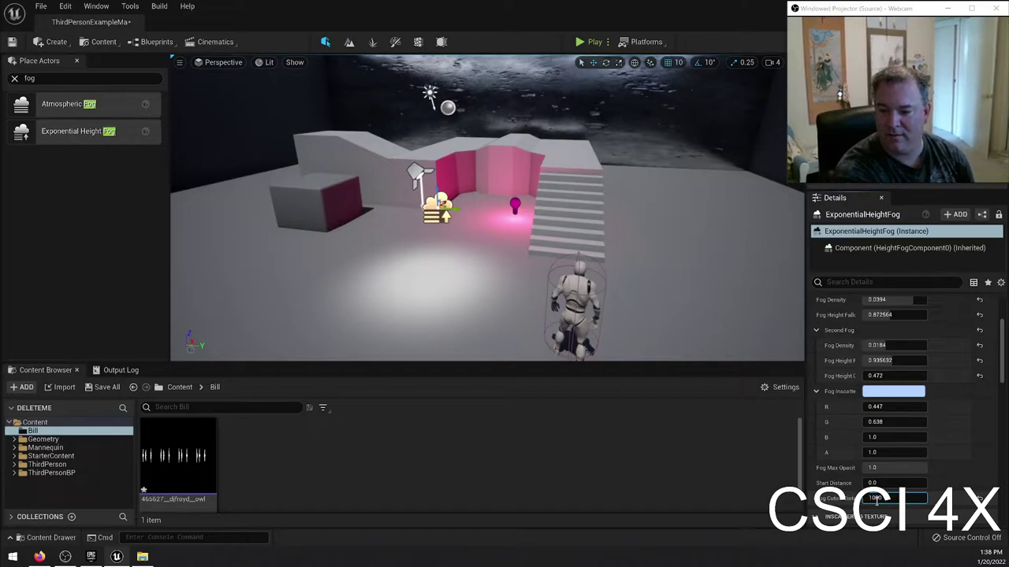
key(Return)
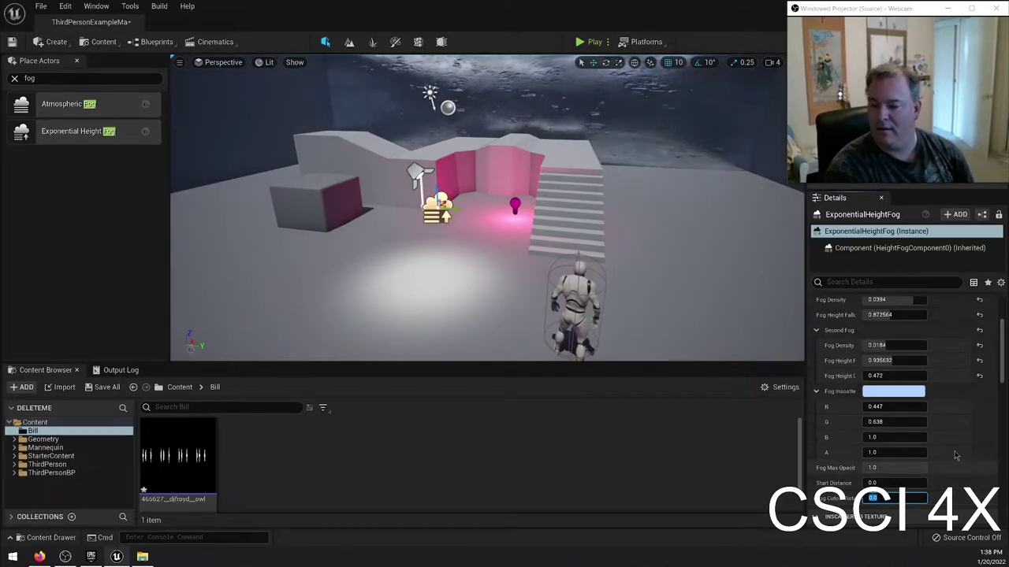
Step: Enable volumetric fog on the height fog actor and set its scattering distribution to about -0.0432
scroll(930, 396, down, 5)
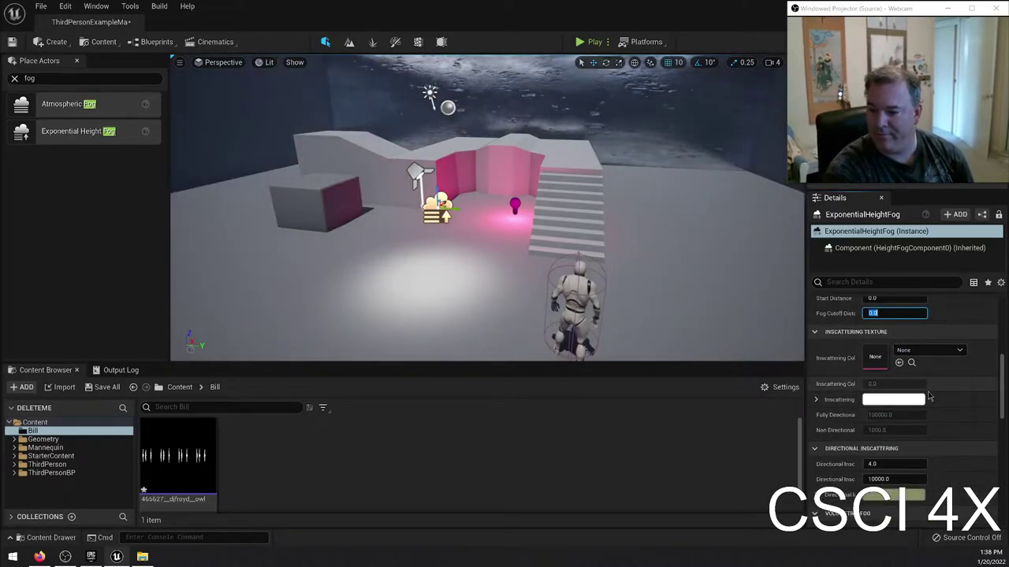
click(829, 402)
scroll(878, 406, down, 5)
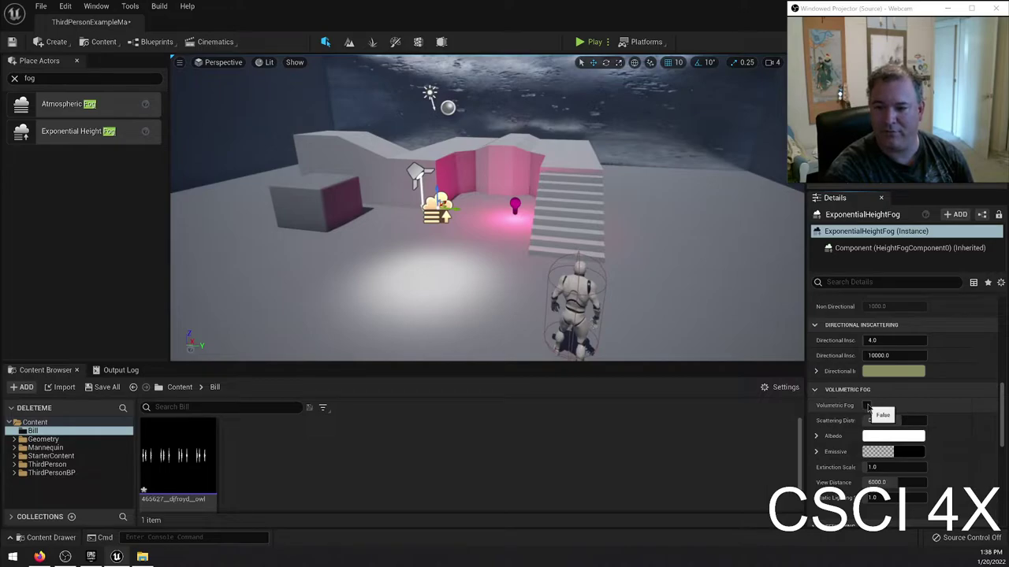
click(867, 405)
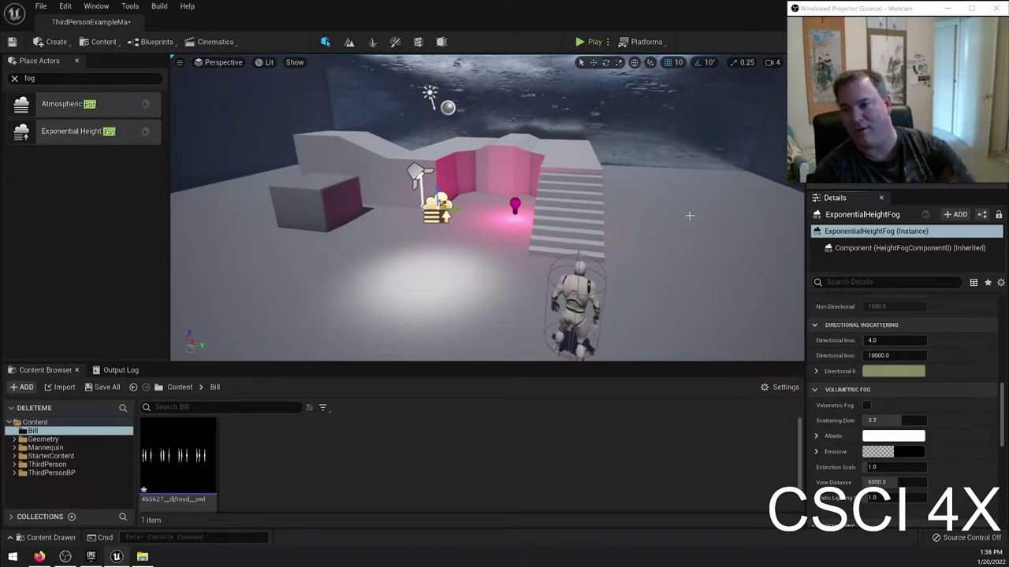
right_drag(323, 229, 465, 182)
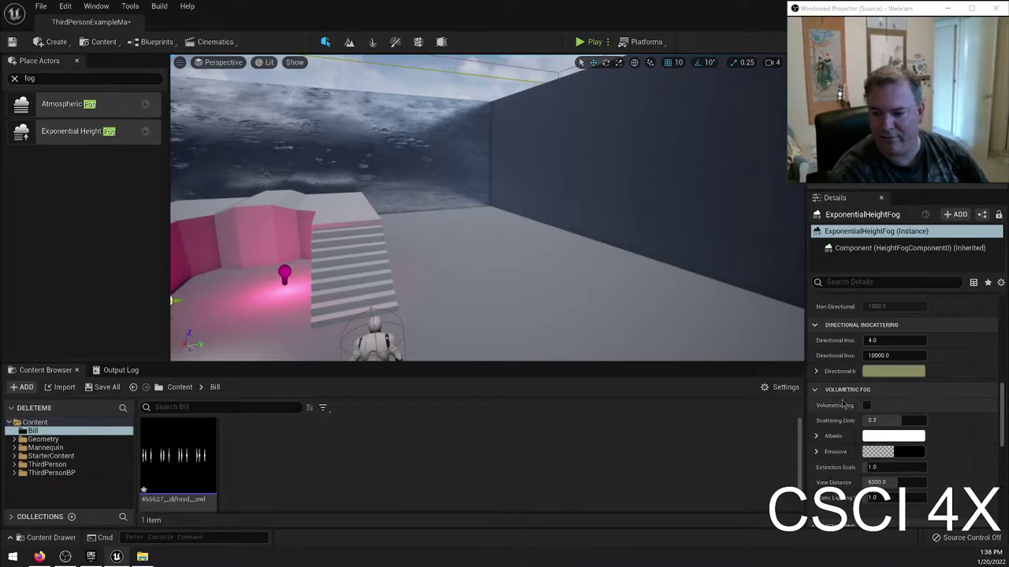
scroll(877, 386, down, 1)
right_drag(694, 315, 686, 354)
key(w)
key(a)
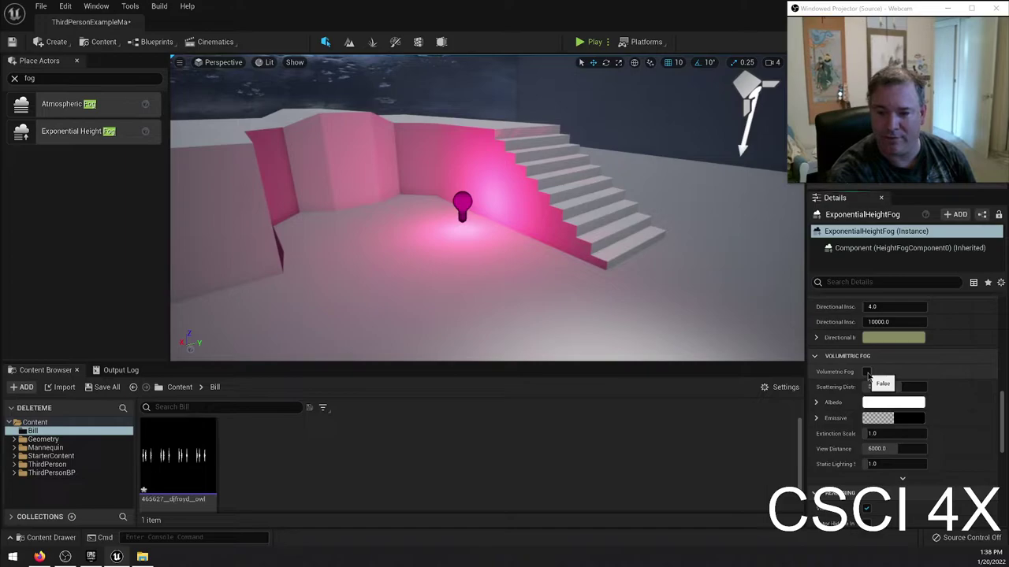
click(867, 372)
mouse_move(873, 387)
mouse_down()
mouse_move(905, 387)
mouse_move(885, 387)
mouse_up()
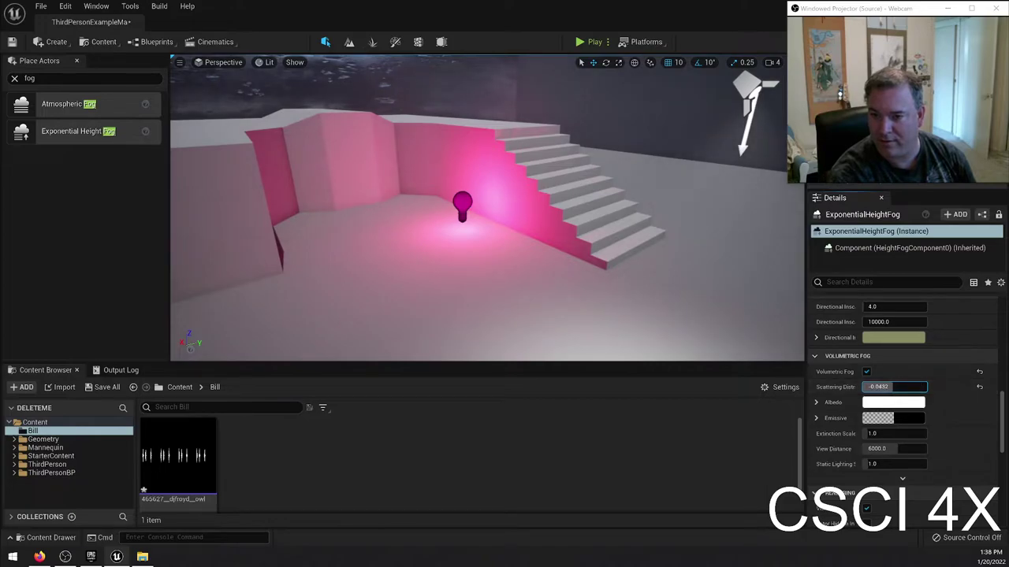
Step: Set the volumetric fog's extinction scale to about 5.24, view distance to 5964 and static lighting scattering intensity to 3.0
right_drag(673, 283, 732, 237)
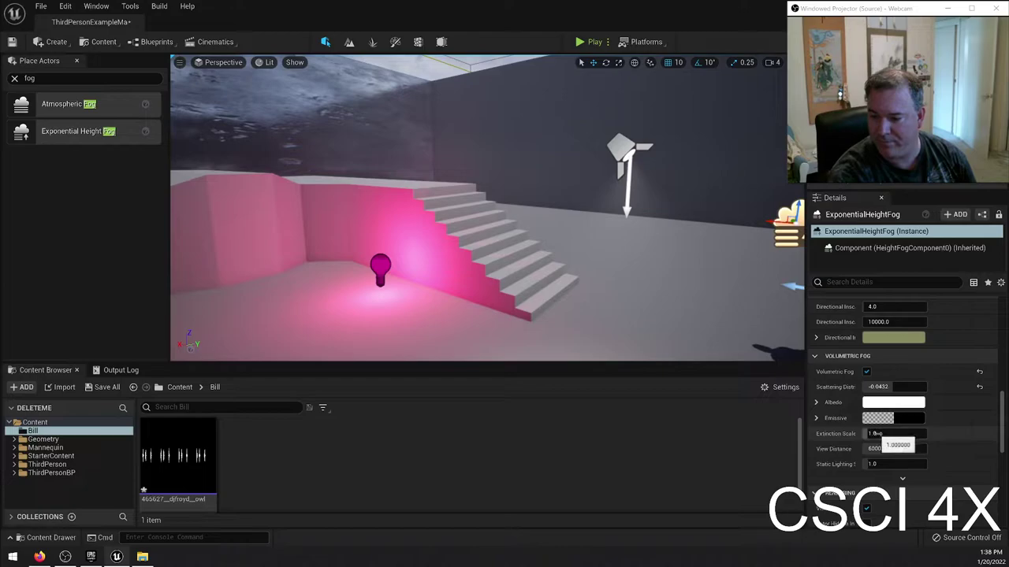
mouse_move(875, 433)
mouse_down()
mouse_move(898, 434)
mouse_move(889, 433)
mouse_up()
drag(893, 433, 880, 464)
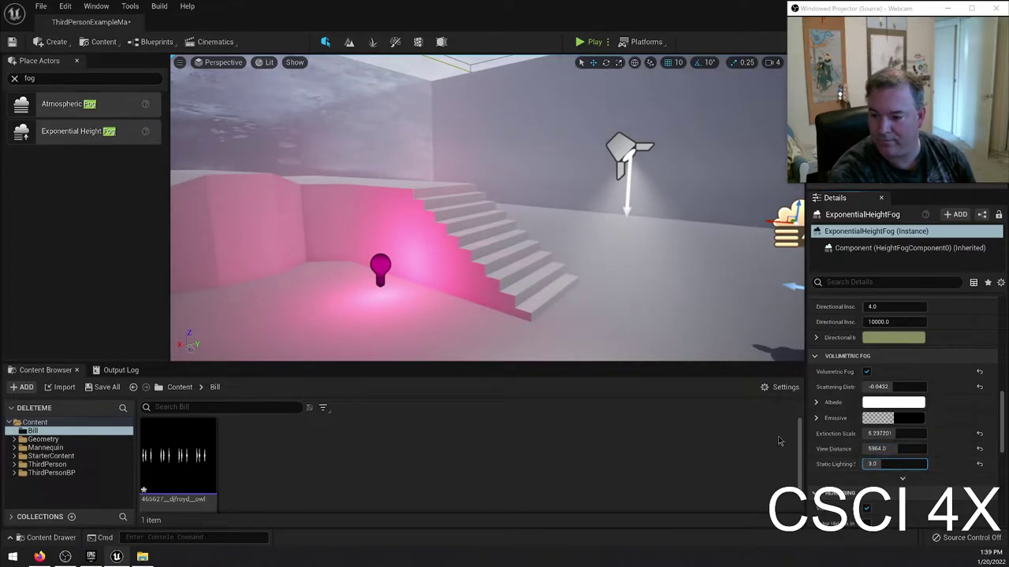
Step: Play the level and run the character around the spot light, pink-lit blocks and stairs to examine the volumetric fog
scroll(827, 453, down, 3)
click(590, 42)
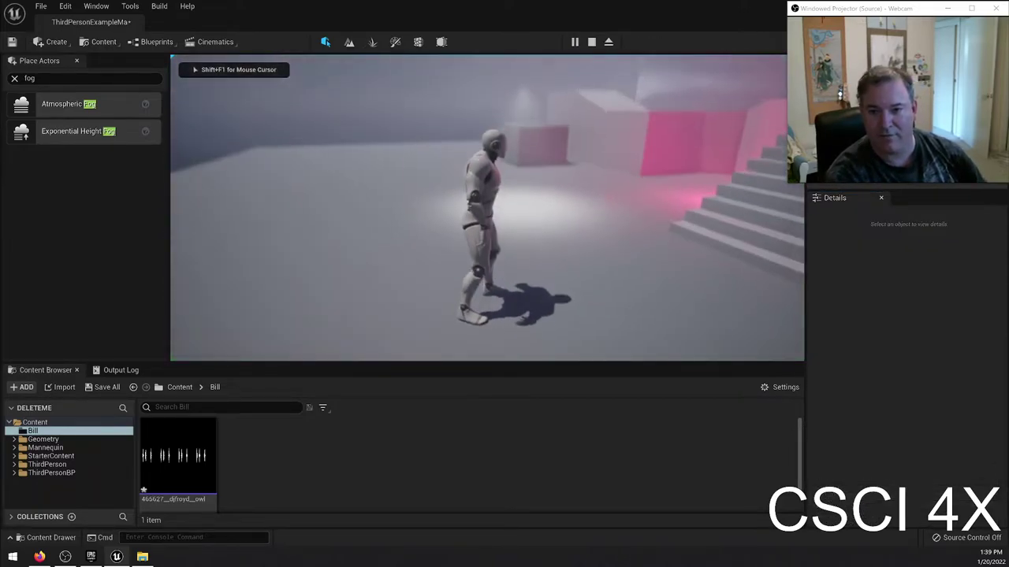
key(w)
key(d)
key(w)
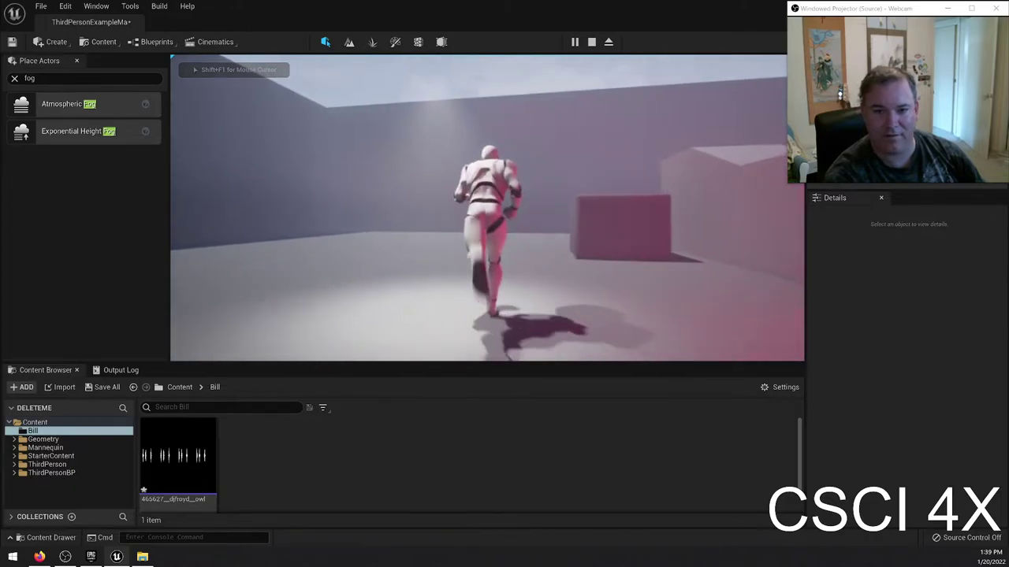
key(s)
key(a)
key(w)
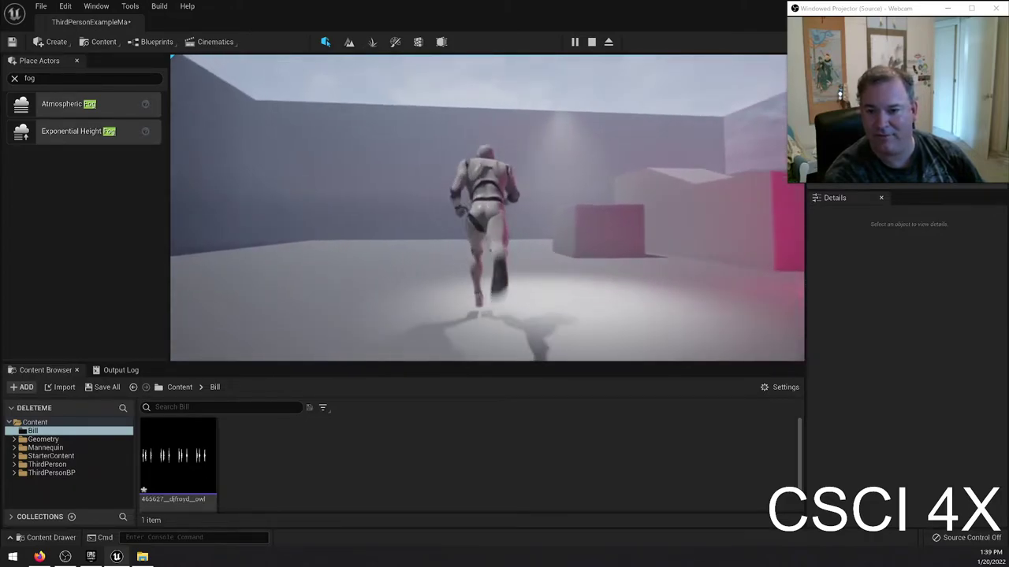
key(d)
key(a)
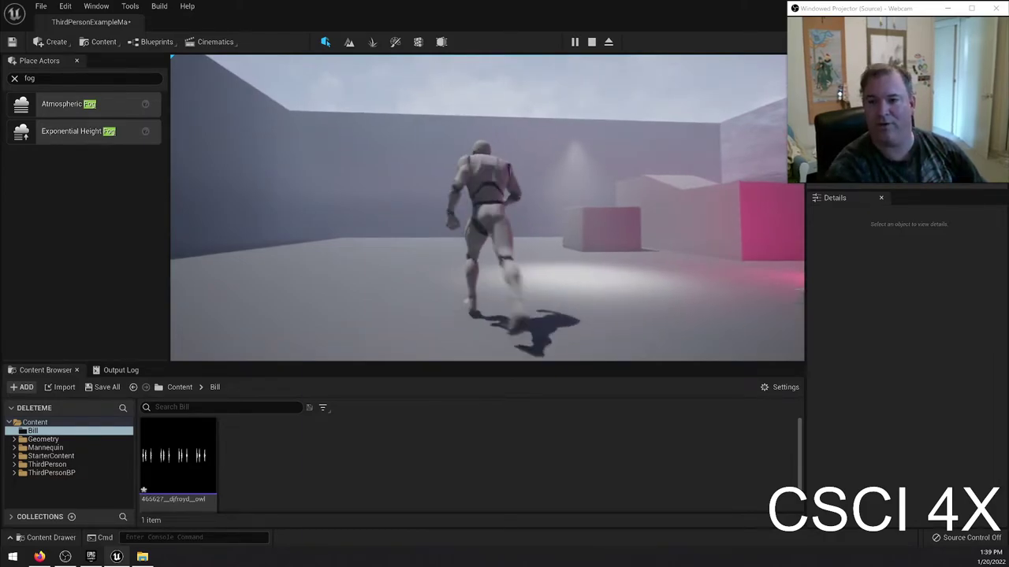
key(d)
key(s)
key(a)
key(w)
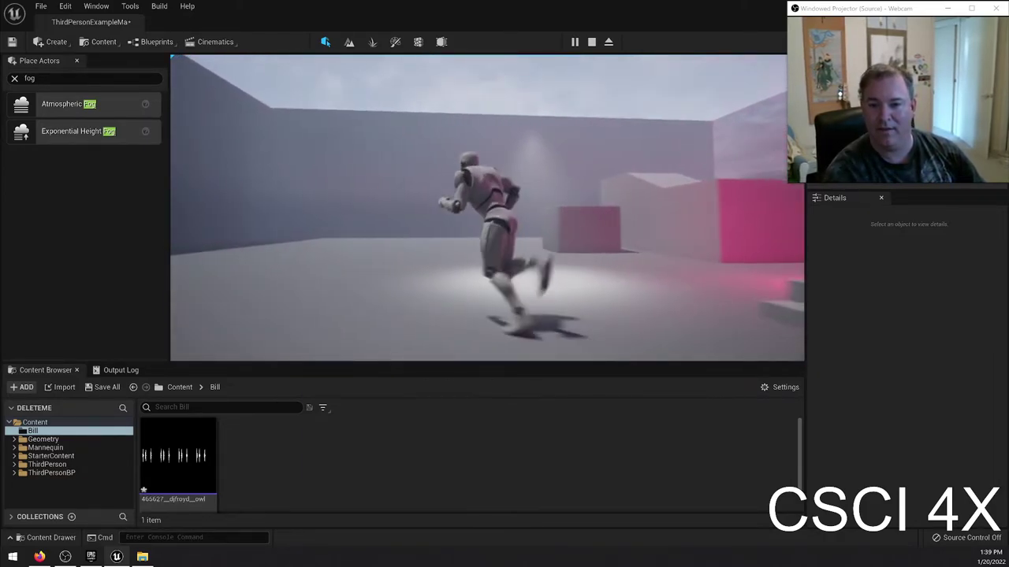
key(d)
key(s)
key(a)
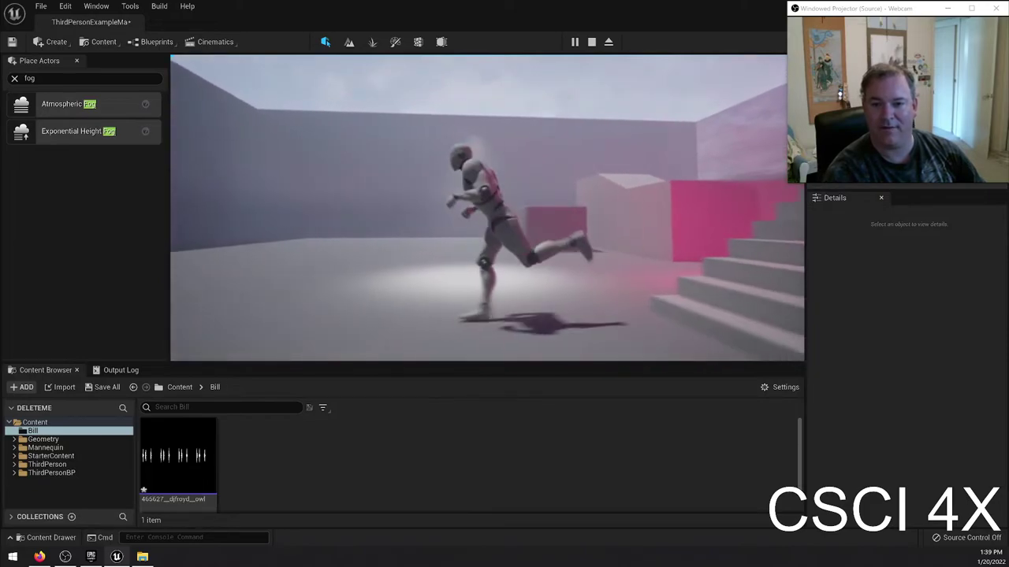
key(d)
key(s)
key(a)
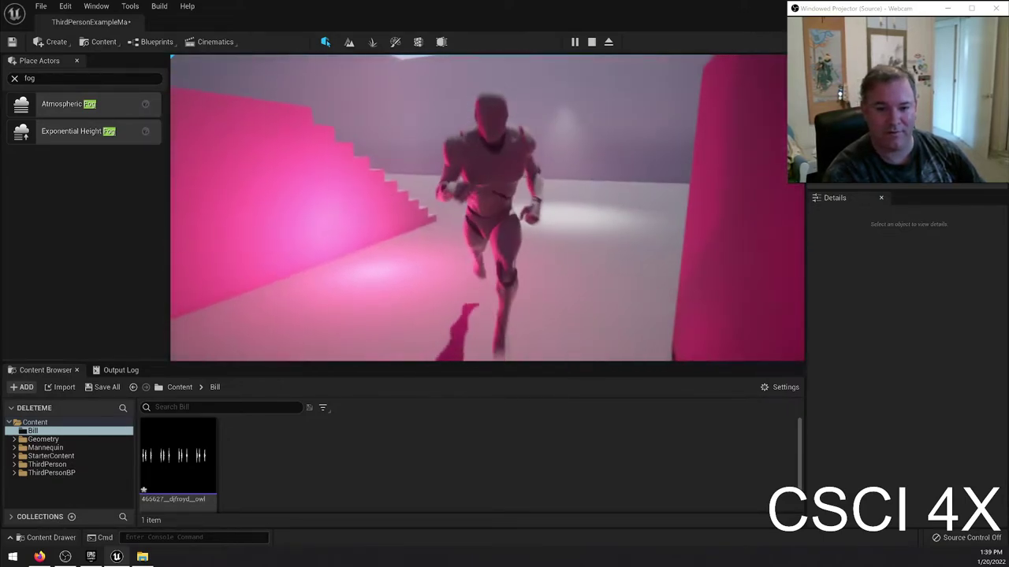
key(w)
key(s)
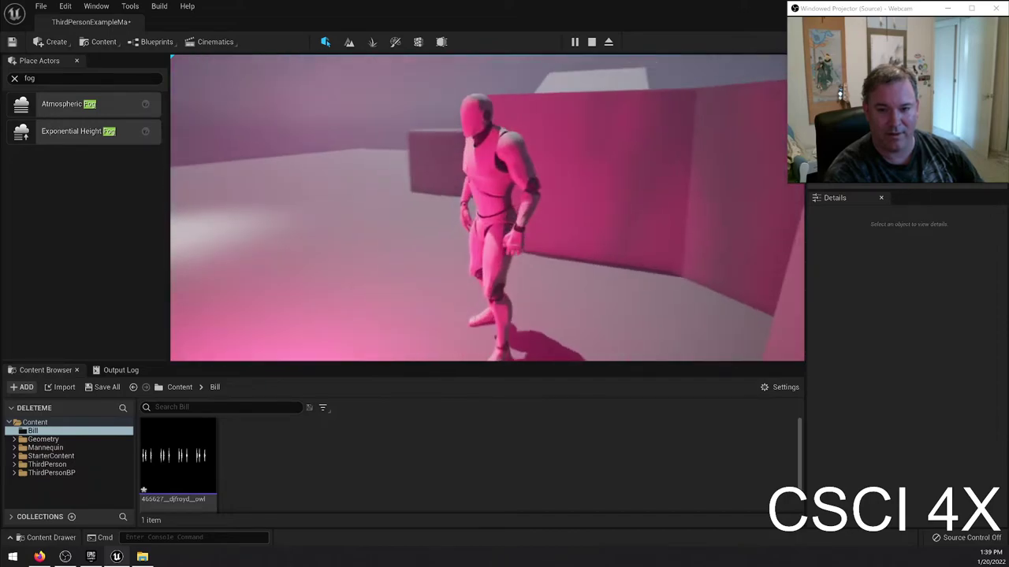
key(w)
key(d)
key(s)
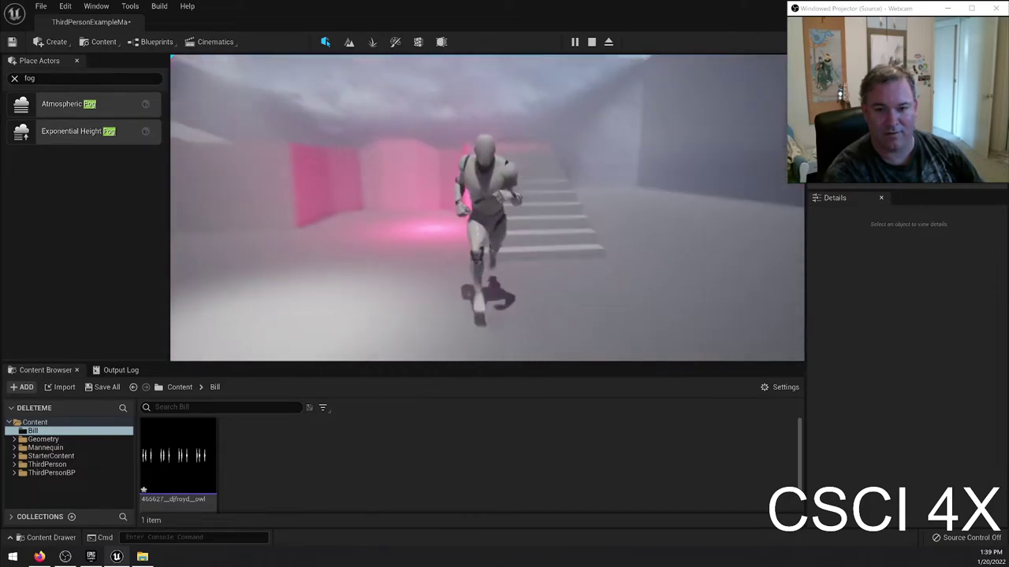
key(w)
key(w)
key(d)
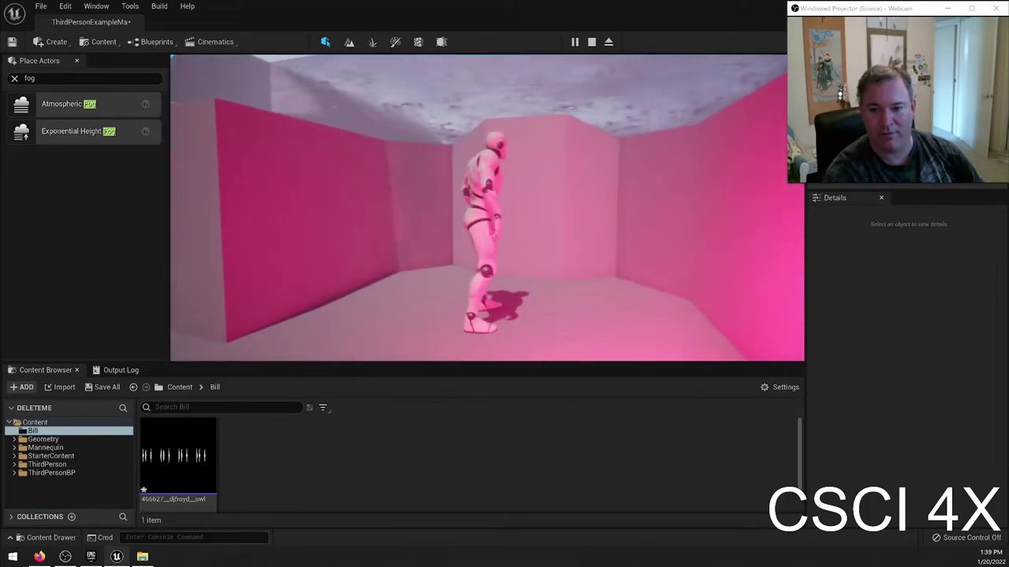
key(w)
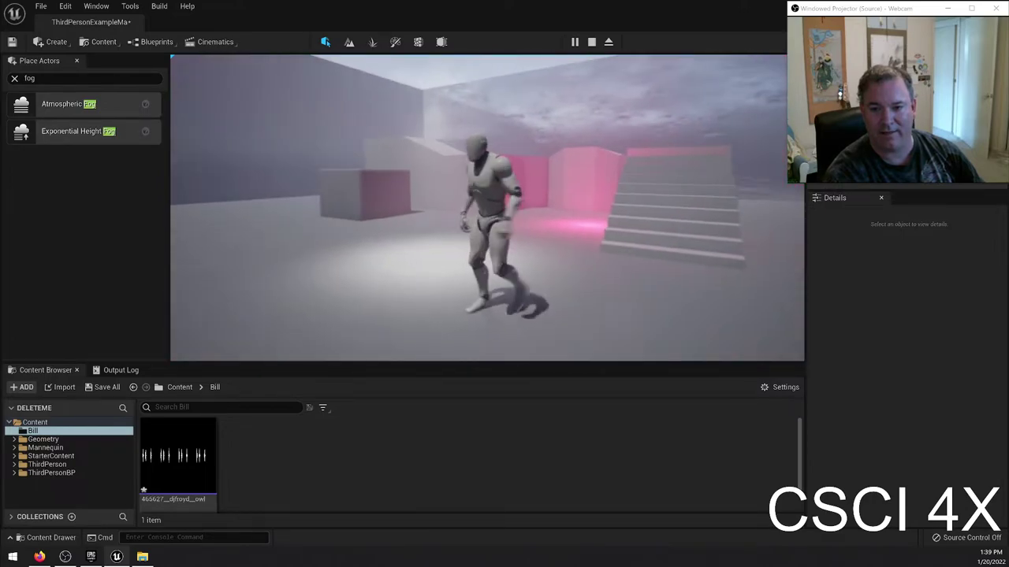
key(s)
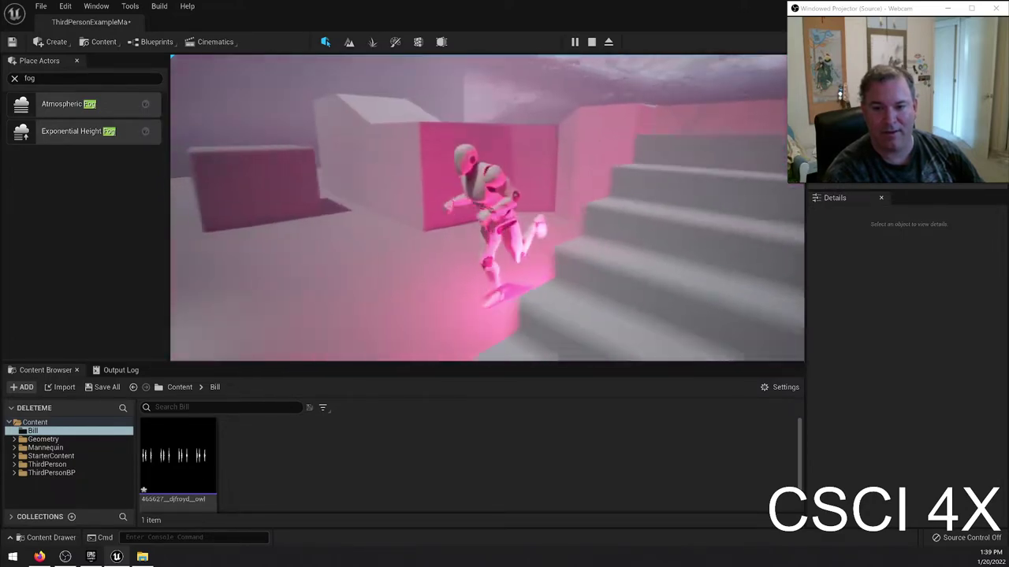
key(w)
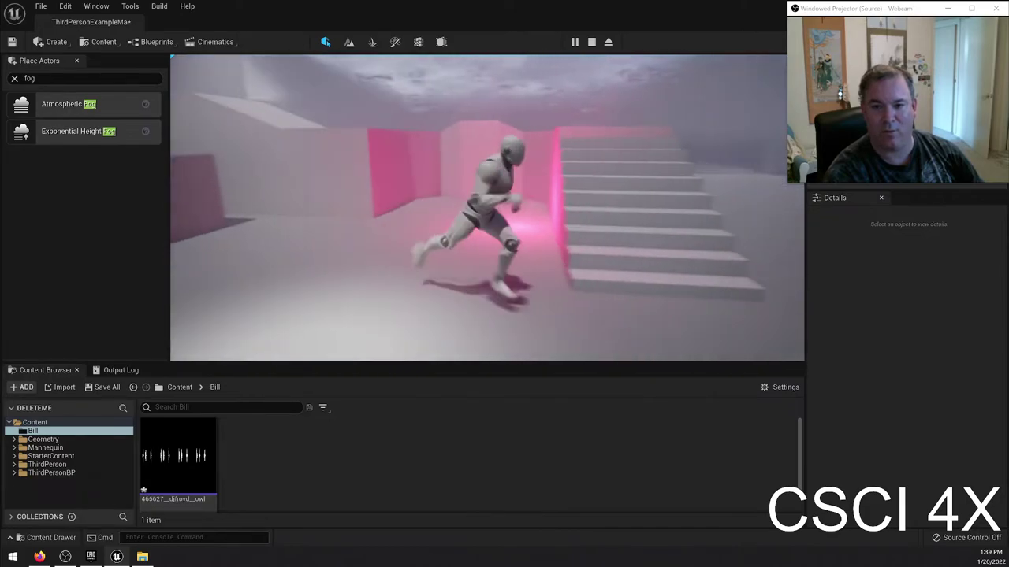
key(w)
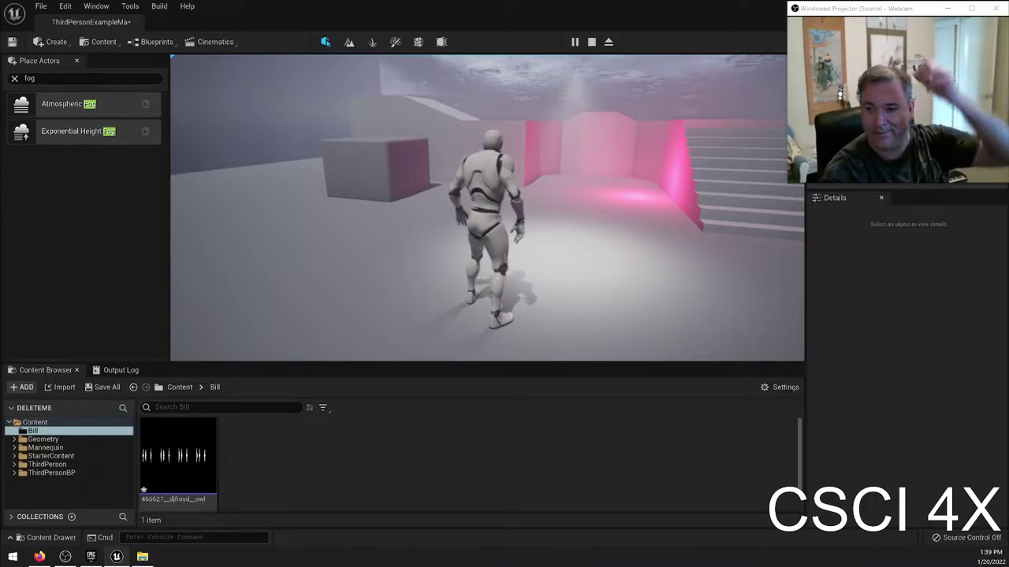
key(d)
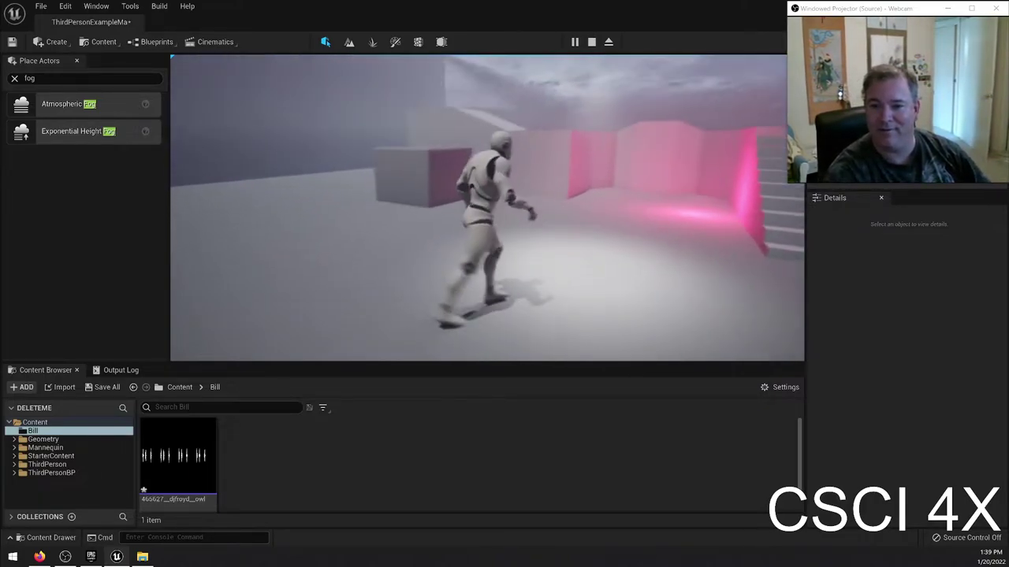
key(w)
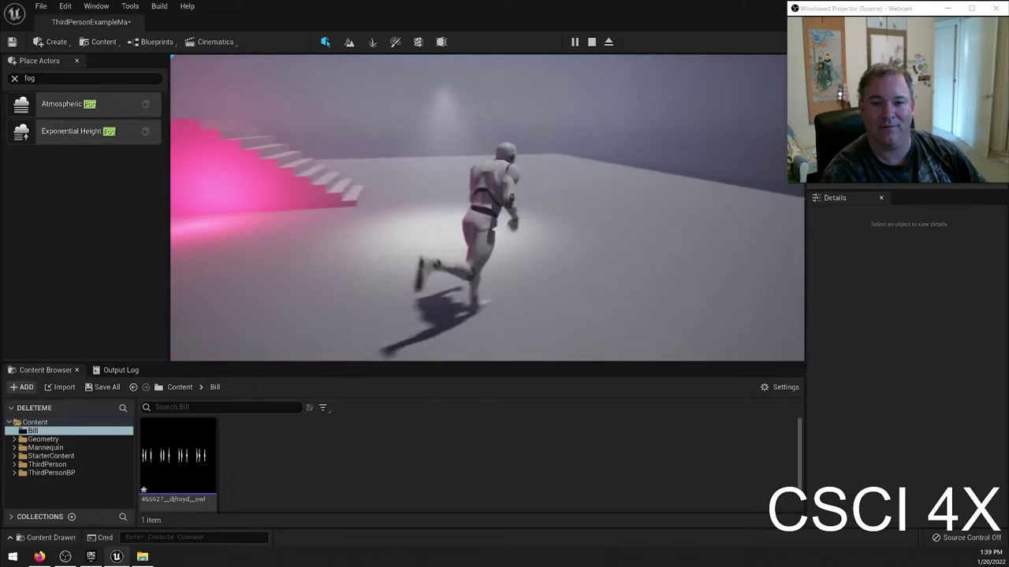
key(s)
key(d)
key(space)
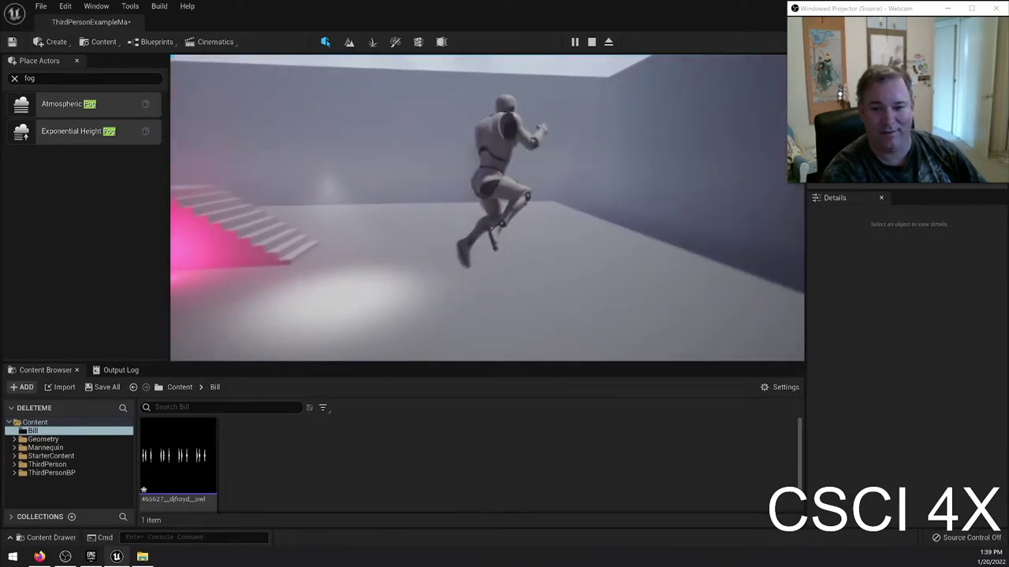
key(w)
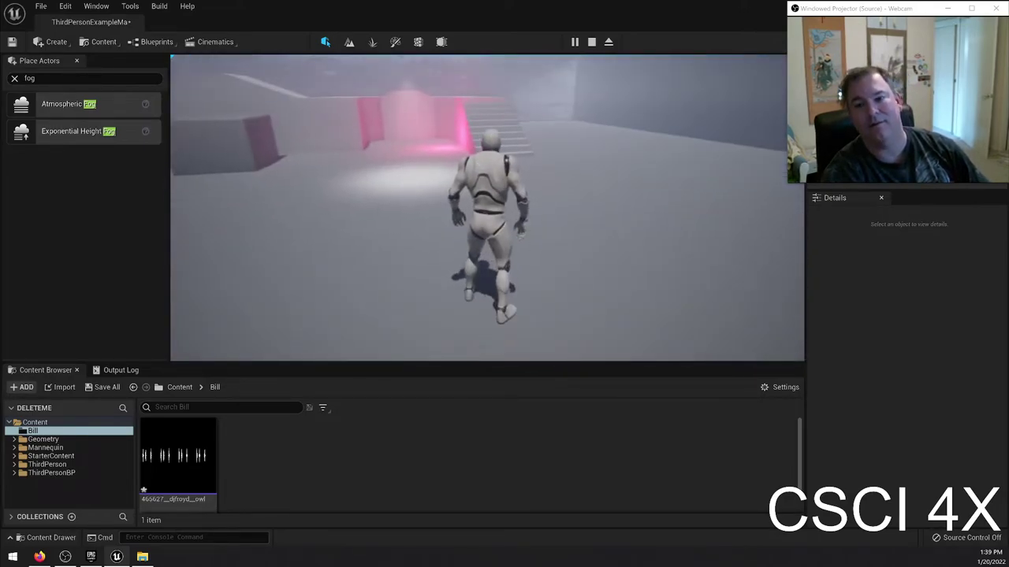
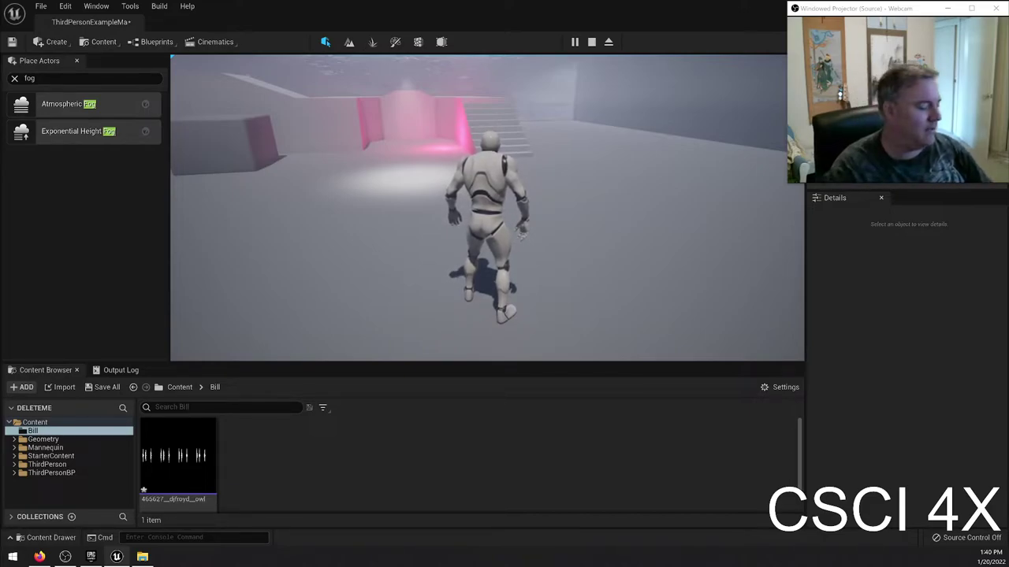
Step: Run the character up the stairs and across the raised blocks to examine the lit fog from above
key(w)
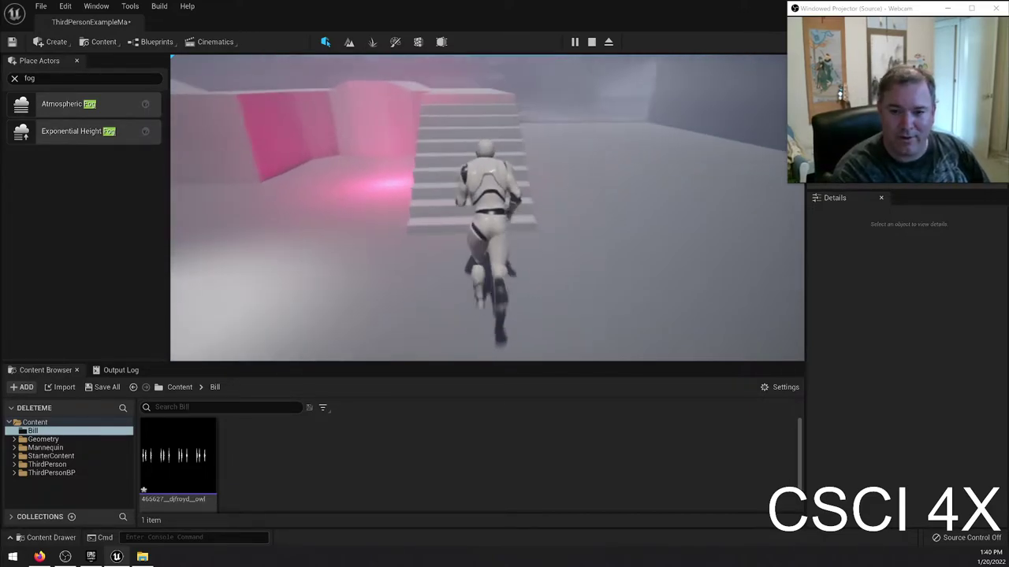
key(w)
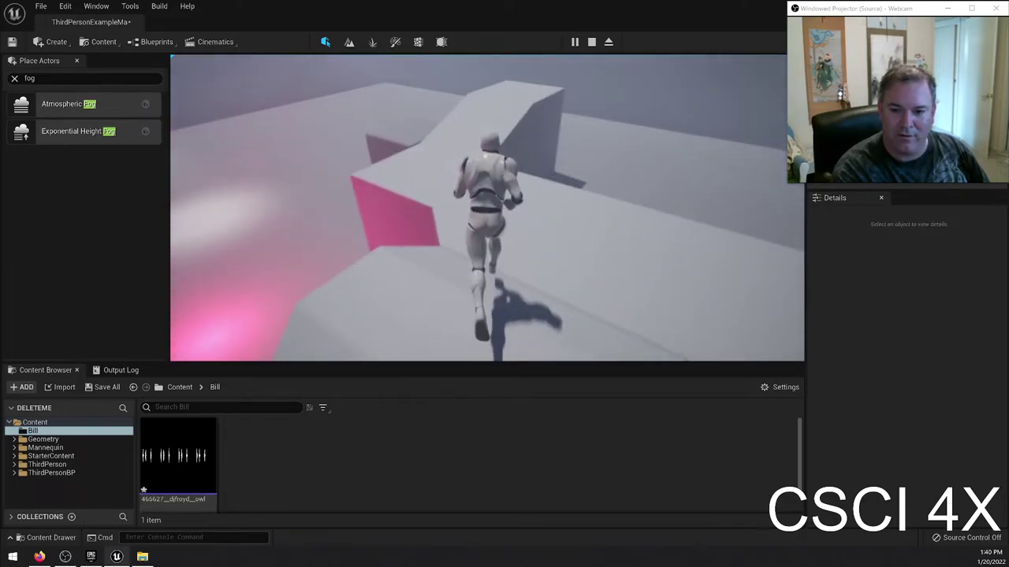
key(w)
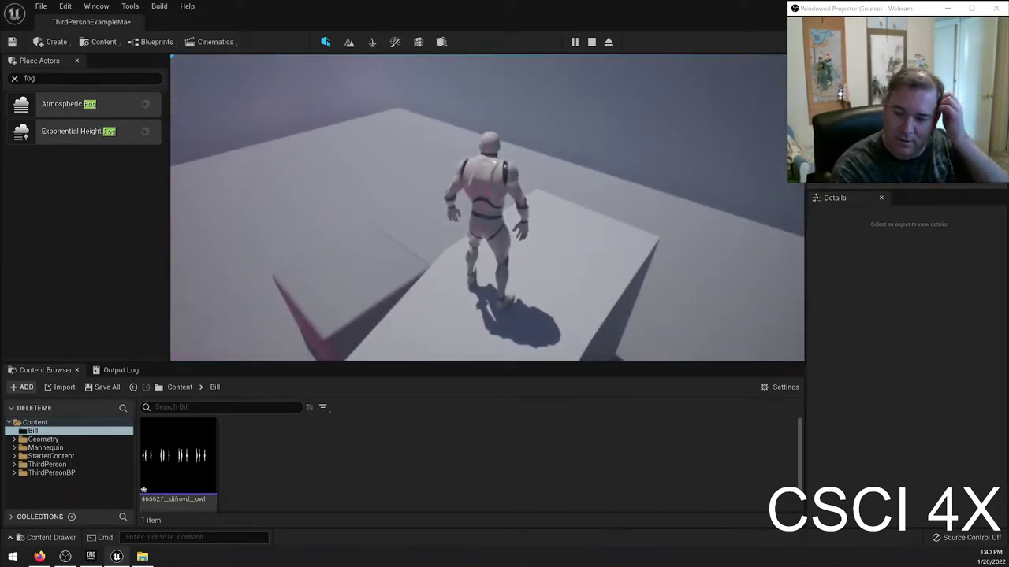
key(w)
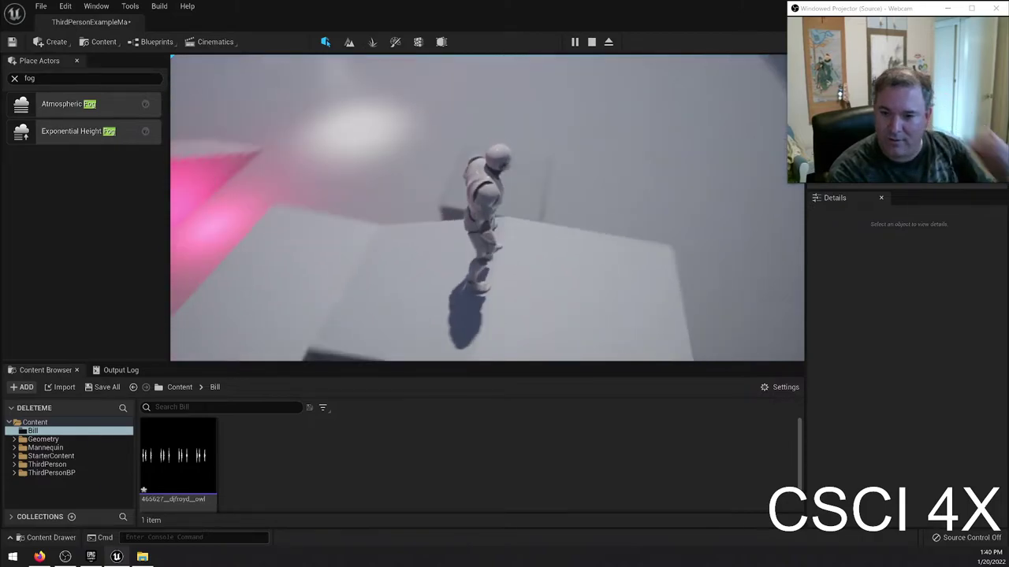
key(w)
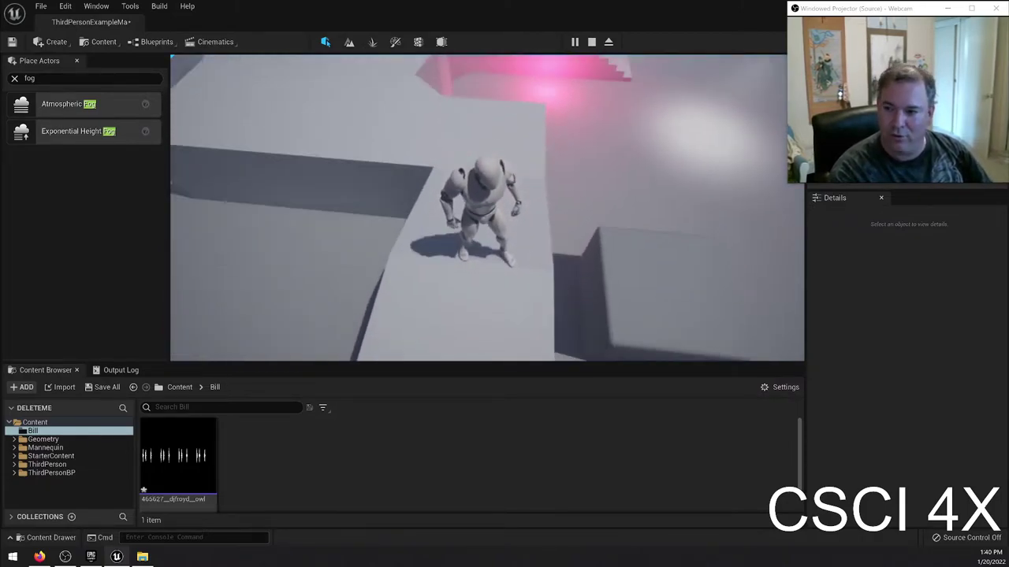
key(w)
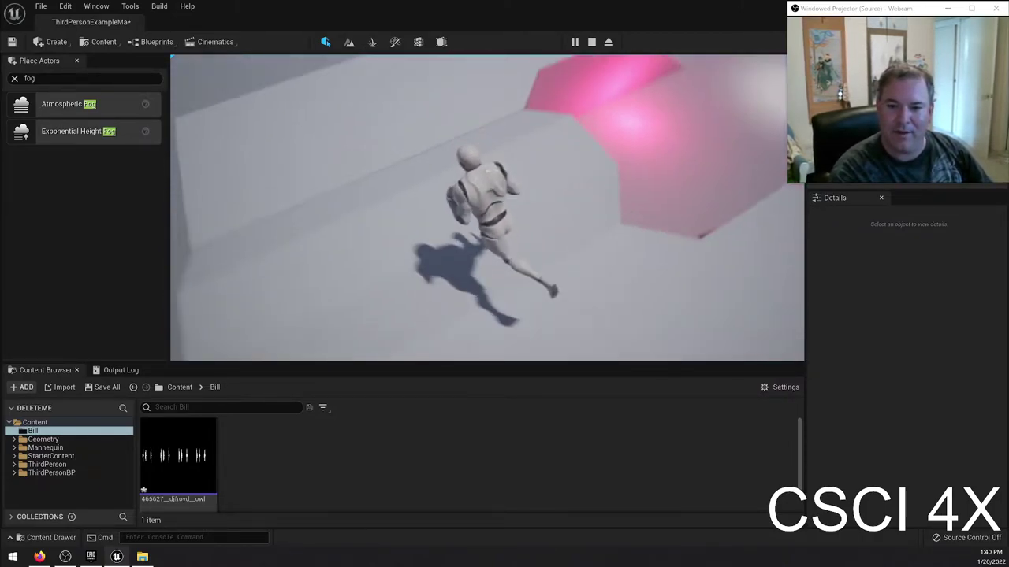
key(w)
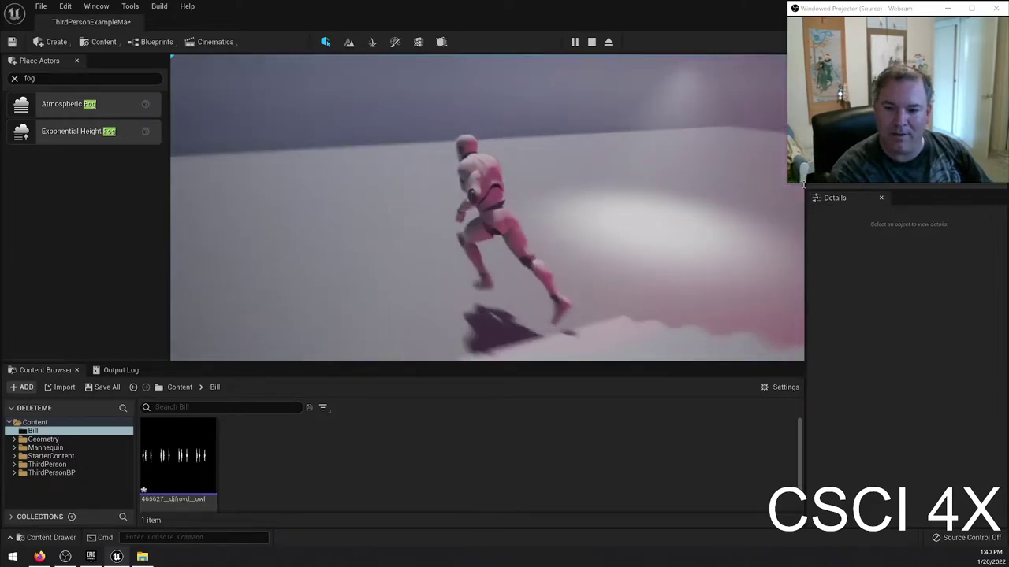
key(space)
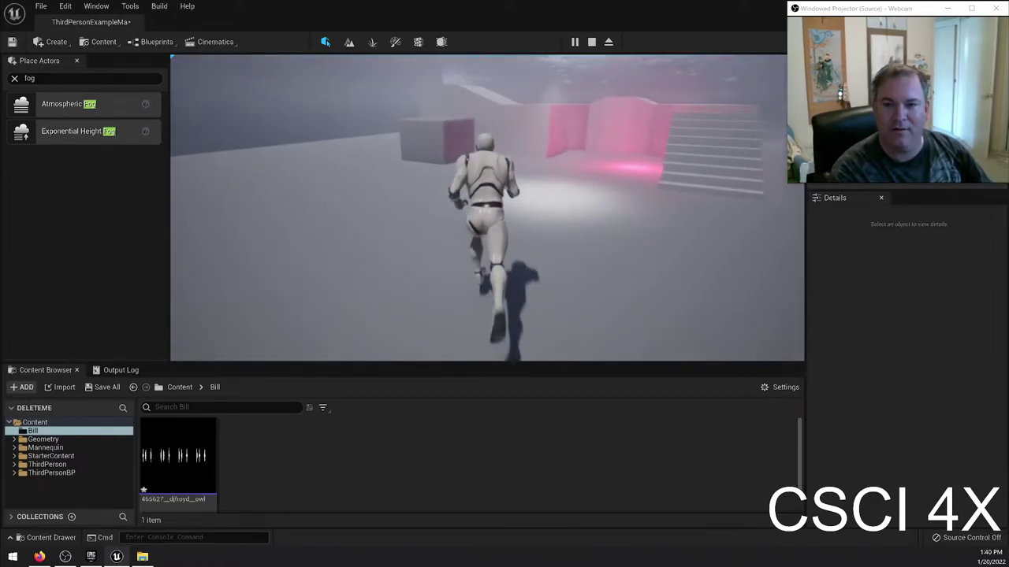
Step: Run the character across the open floor past the spot light, stairs and grey blocks to examine the fog at different distances
key(w)
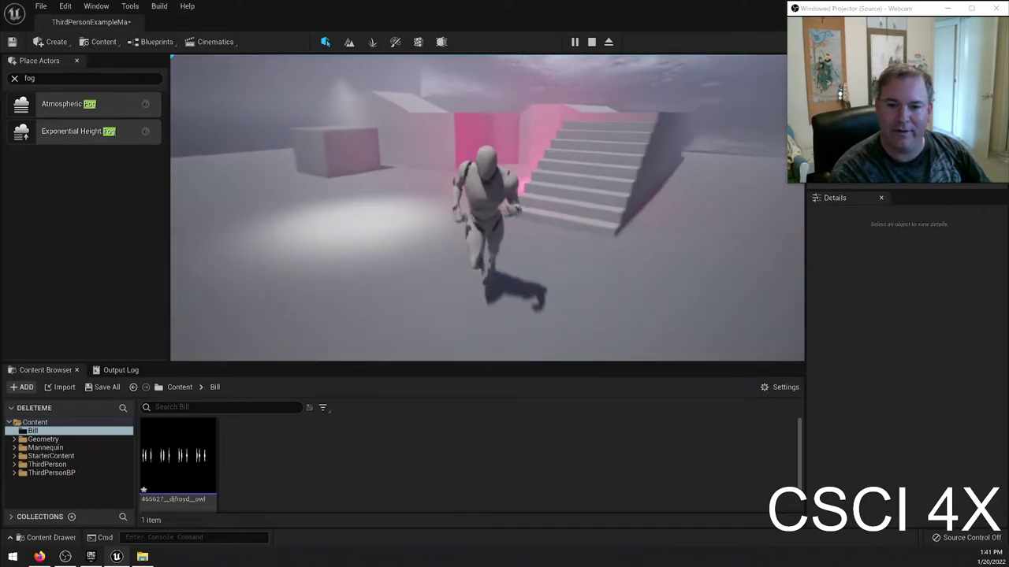
key(w)
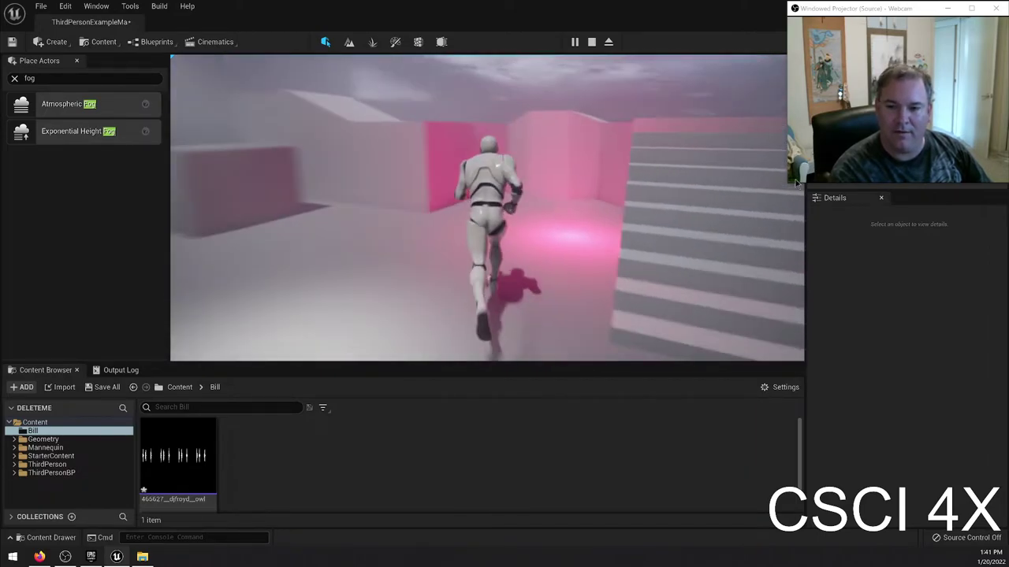
key(w)
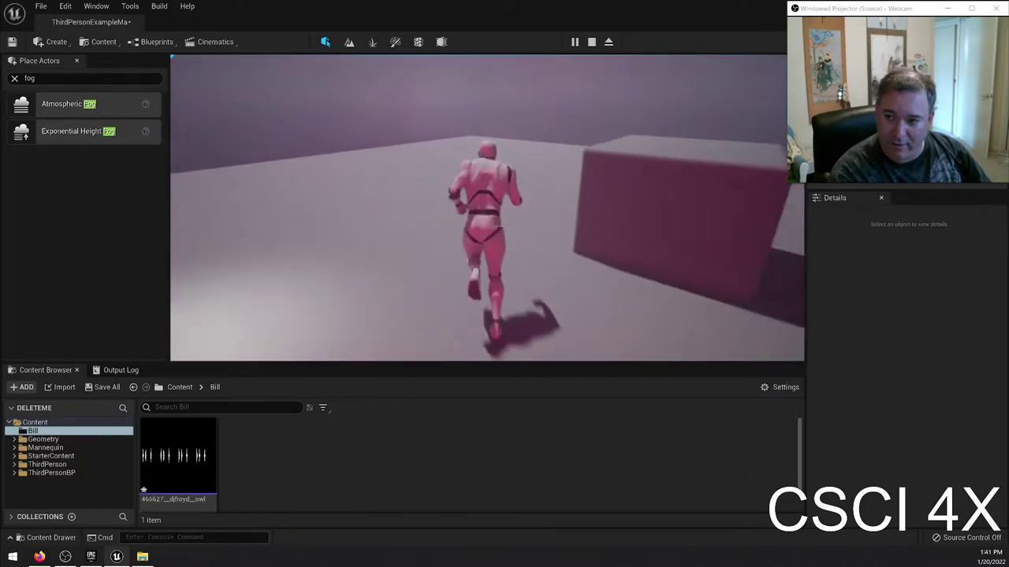
key(w)
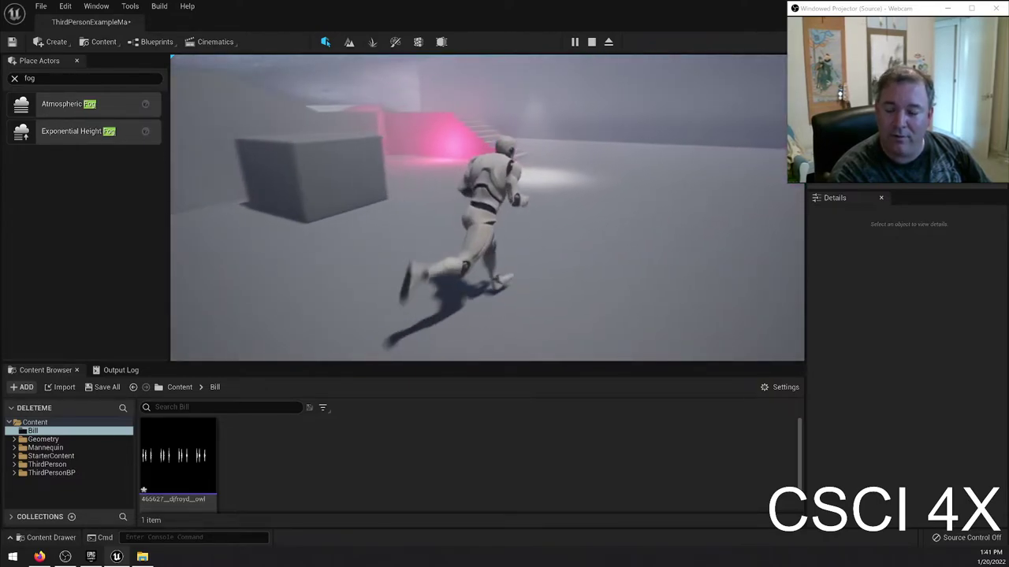
key(w)
key(d)
key(space)
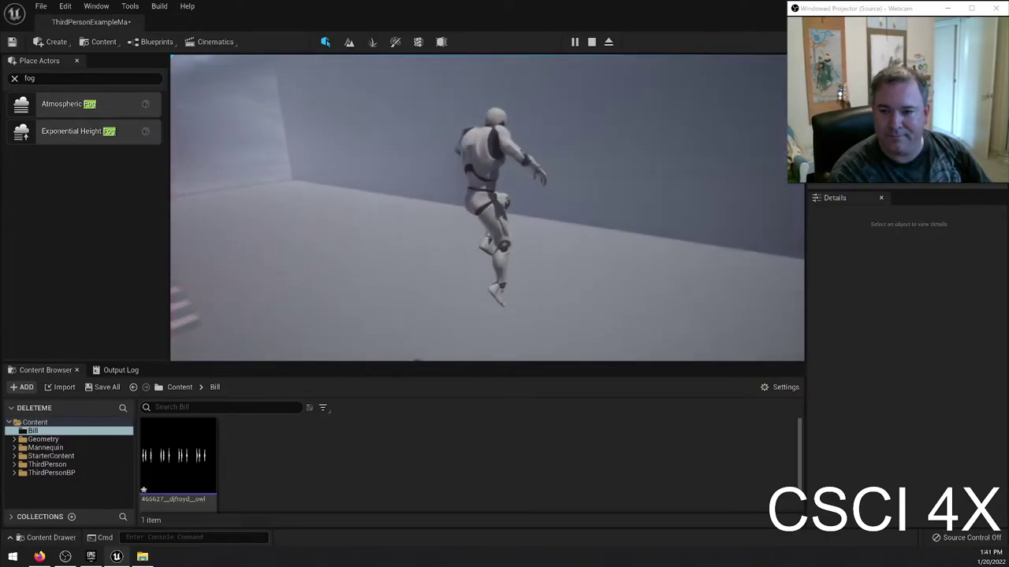
Step: Run the character up the stairs again and jump off the raised platform to the floor
key(w)
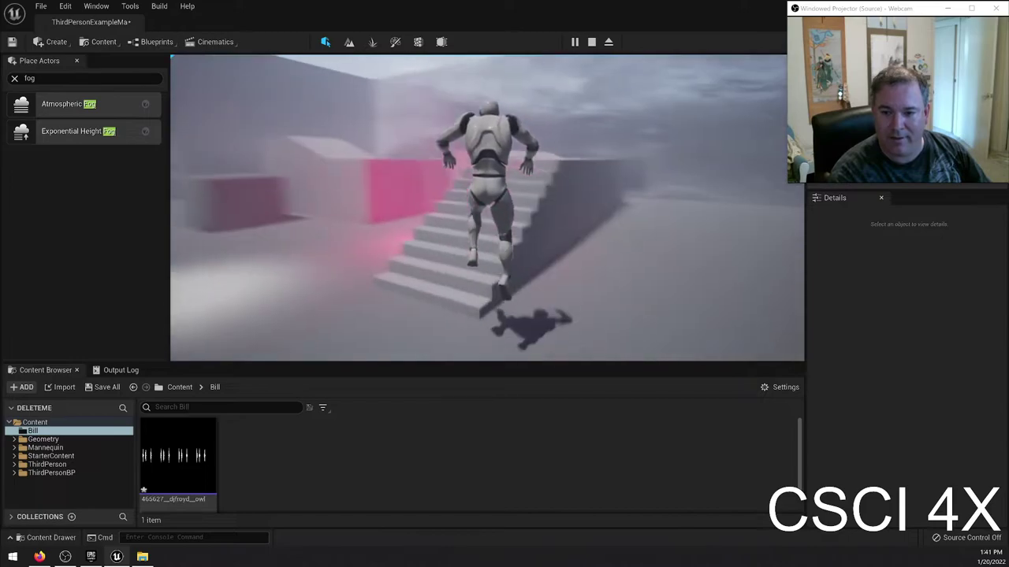
key(w)
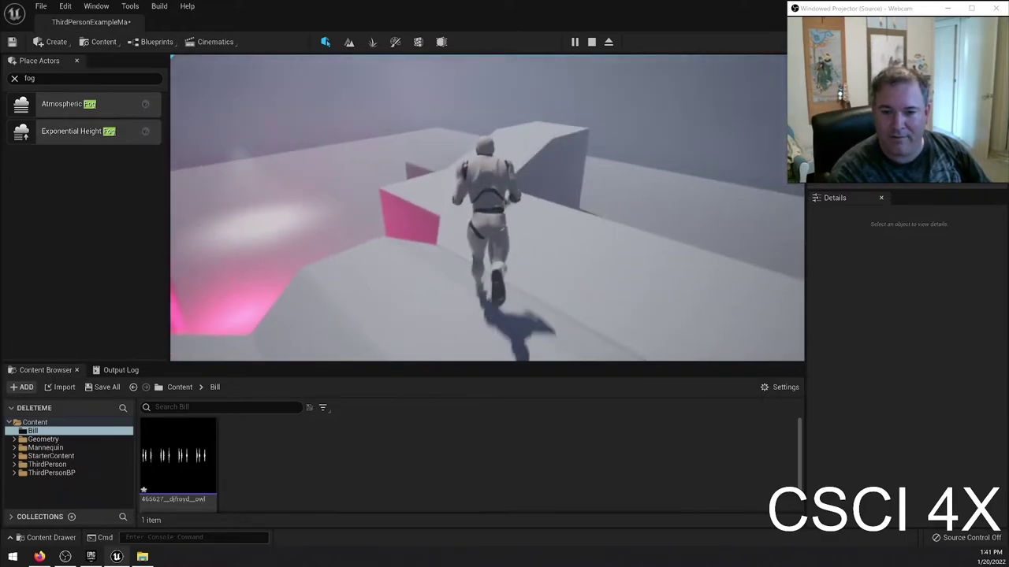
key(space)
key(w)
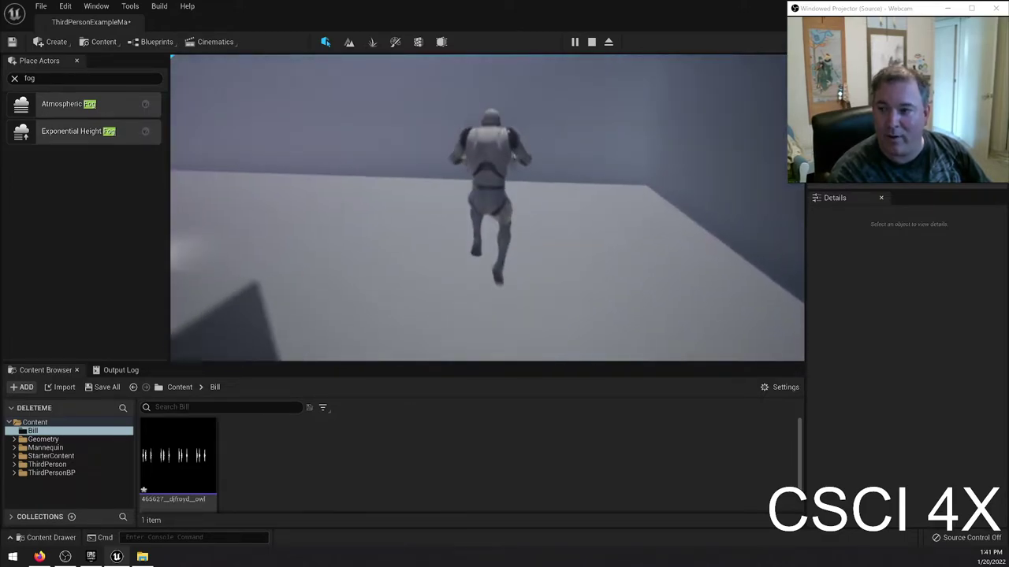
Step: Run the character past the spot light pool to the pink light beside the stairs to inspect its glow
key(w)
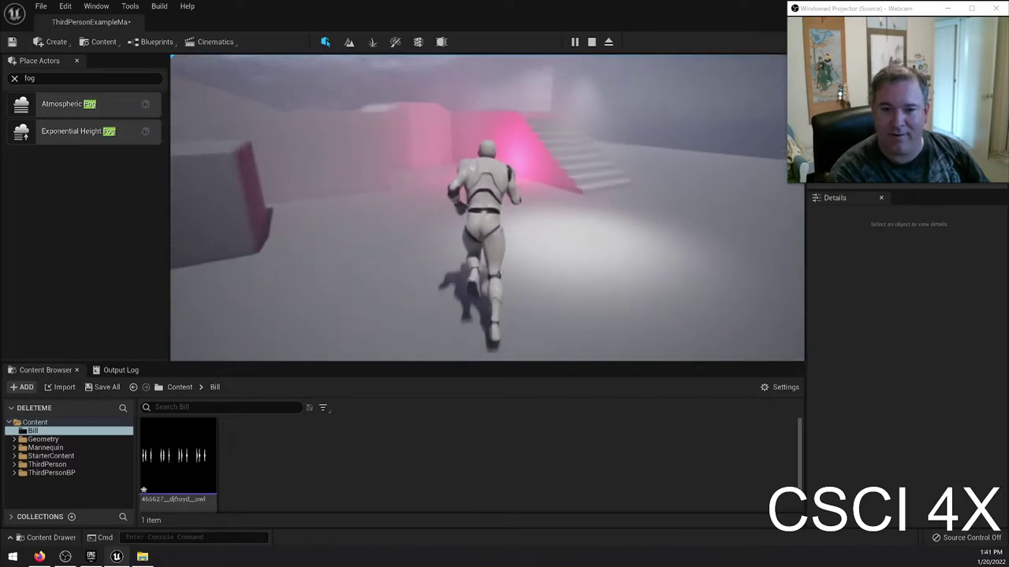
key(w)
key(s)
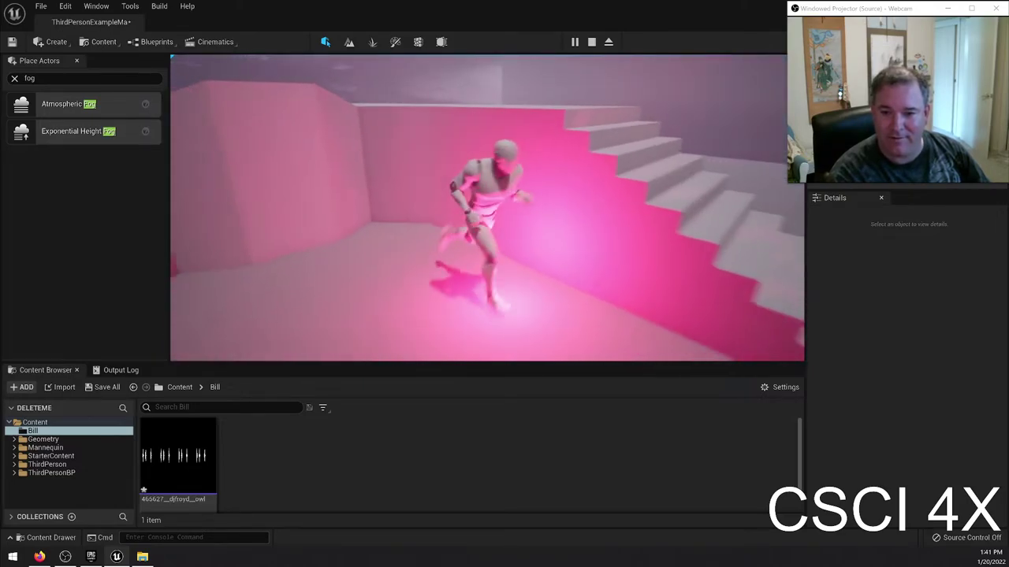
key(w)
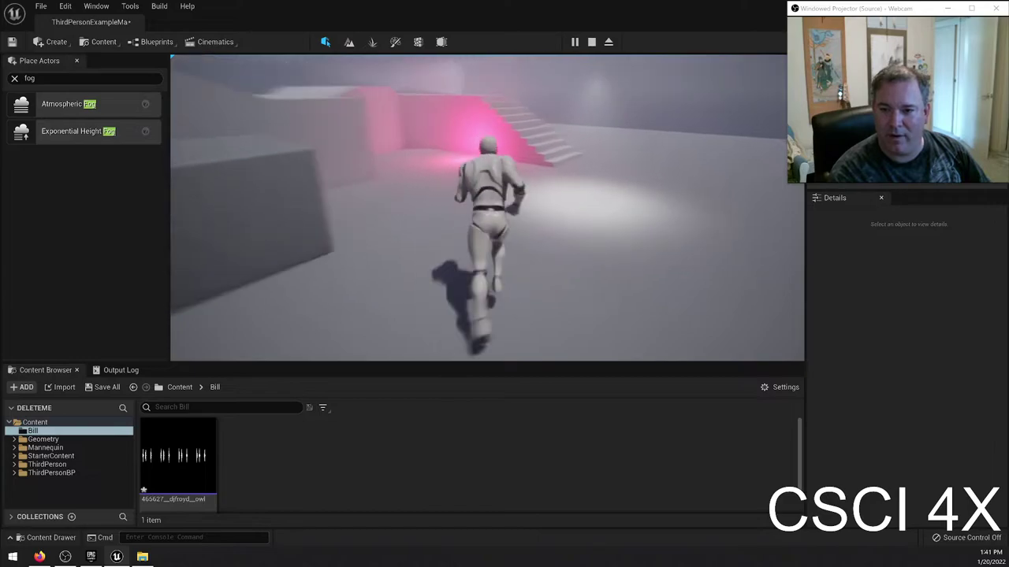
Step: Move the character around in front of the spot light to examine its light cone in the fog and the cast shadows
key(s)
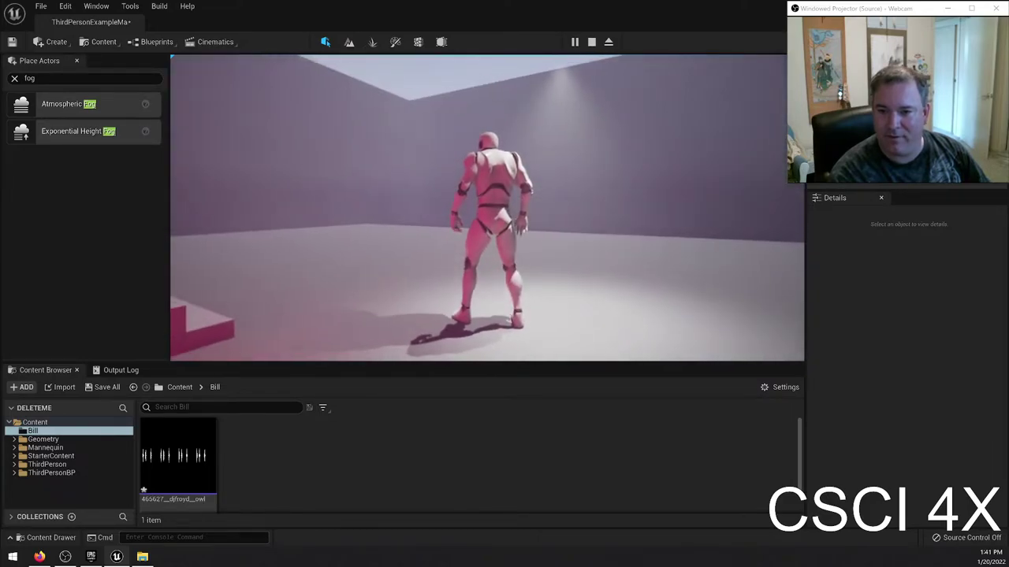
key(d)
key(w)
key(d)
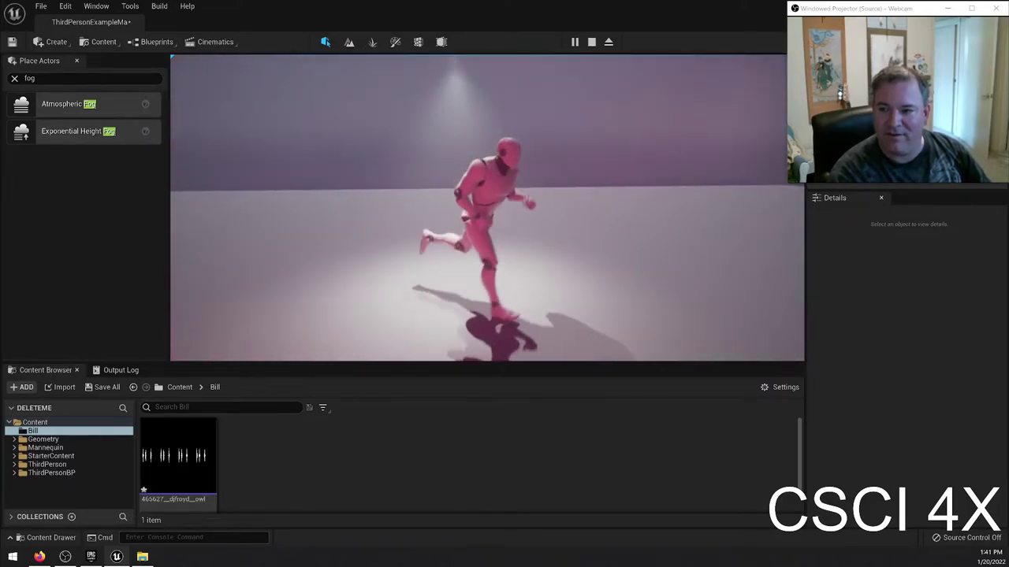
key(s)
key(a)
key(d)
key(w)
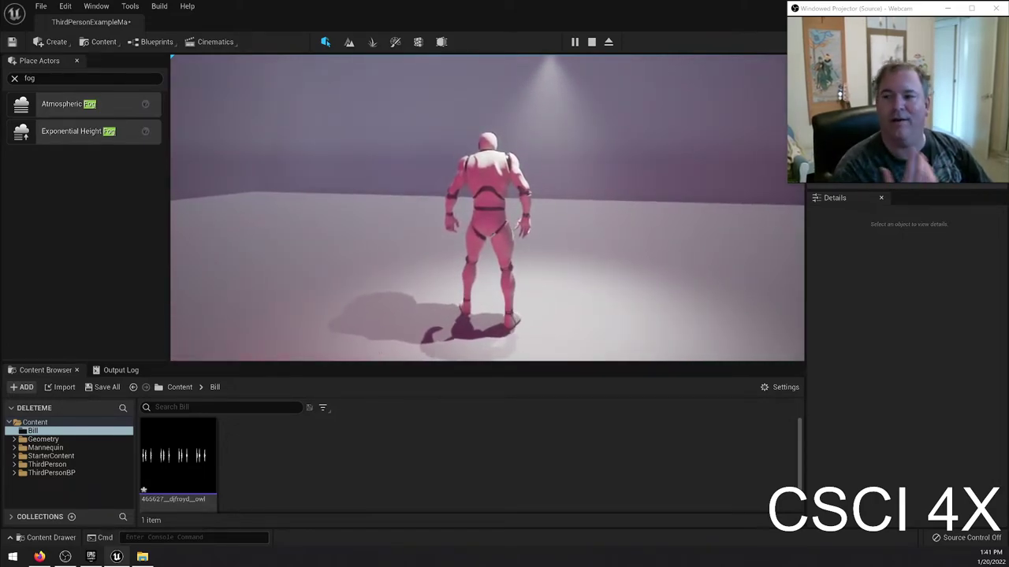
key(d)
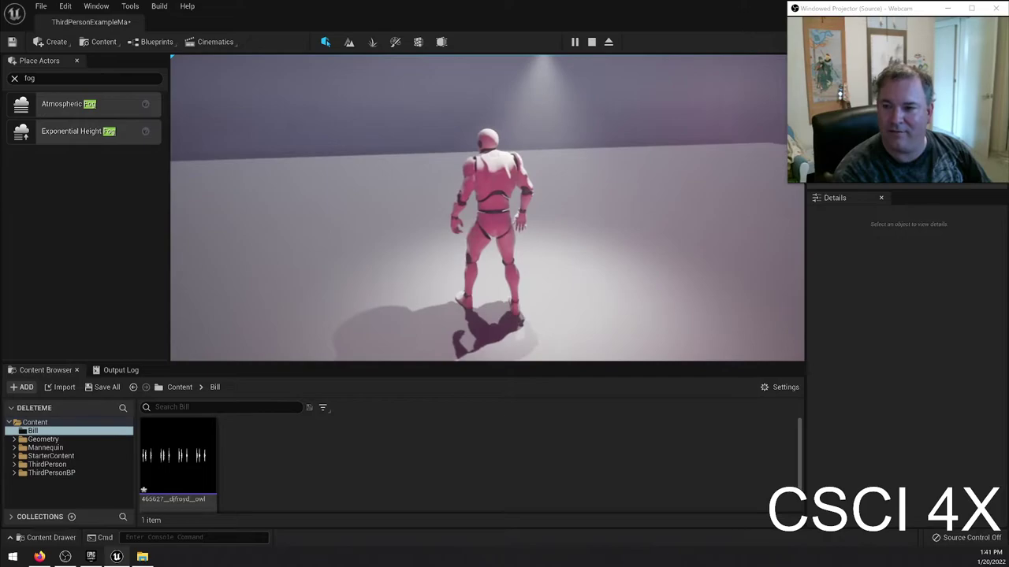
Step: Run the character over the stairs and platform, jump down to view the fog from behind, and stop the play session
key(a)
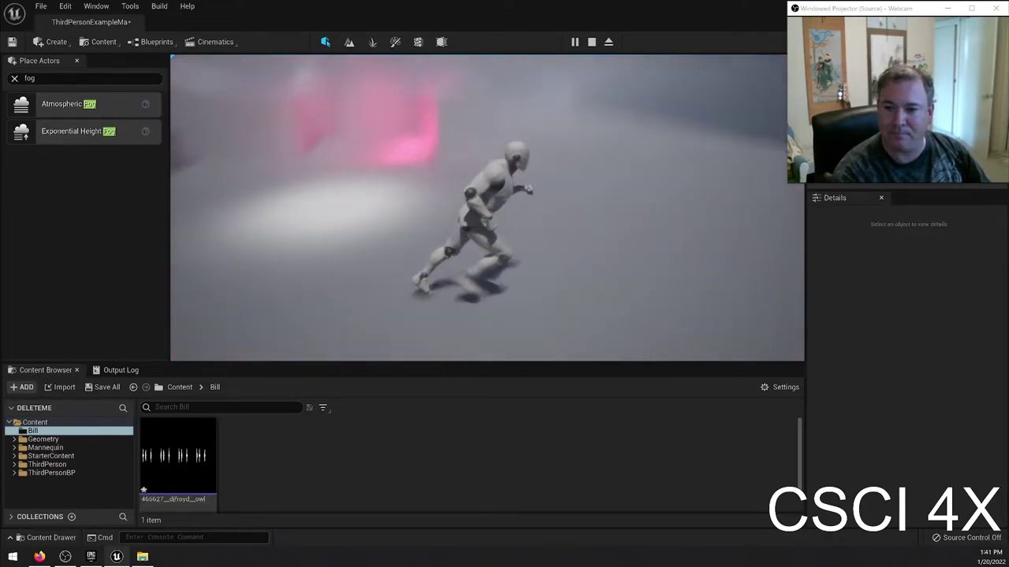
key(w)
key(d)
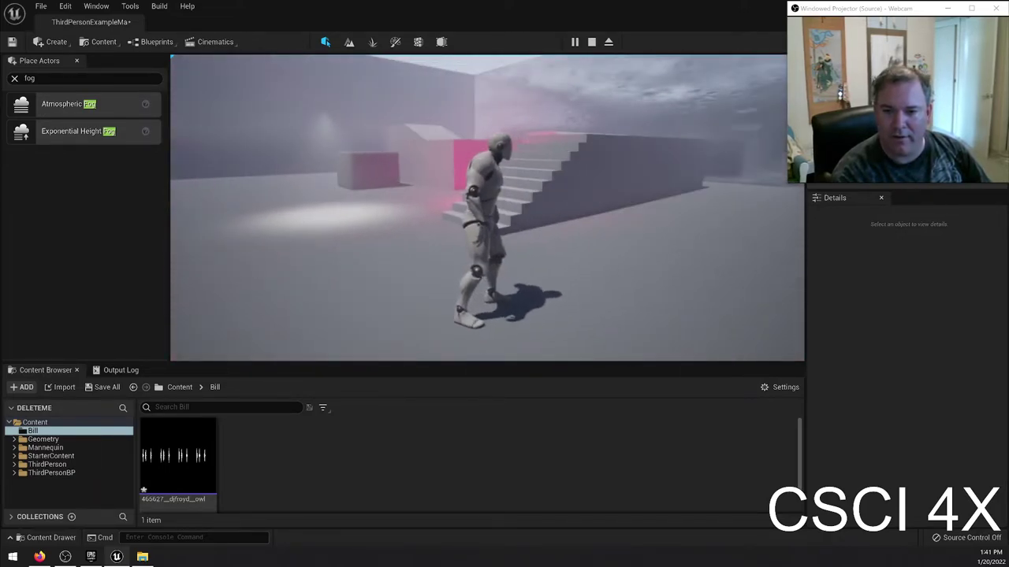
key(w)
key(w)
key(d)
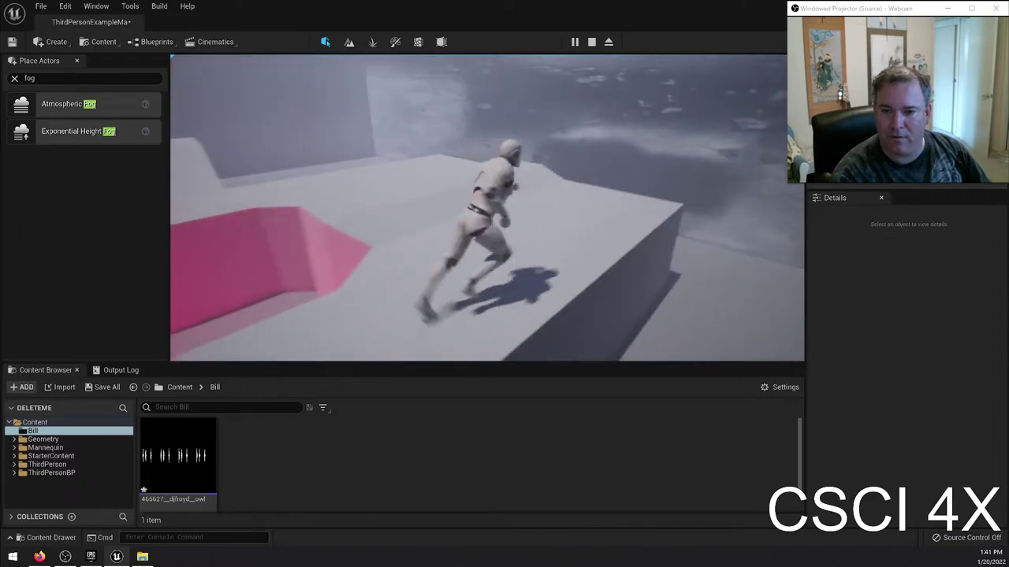
key(space)
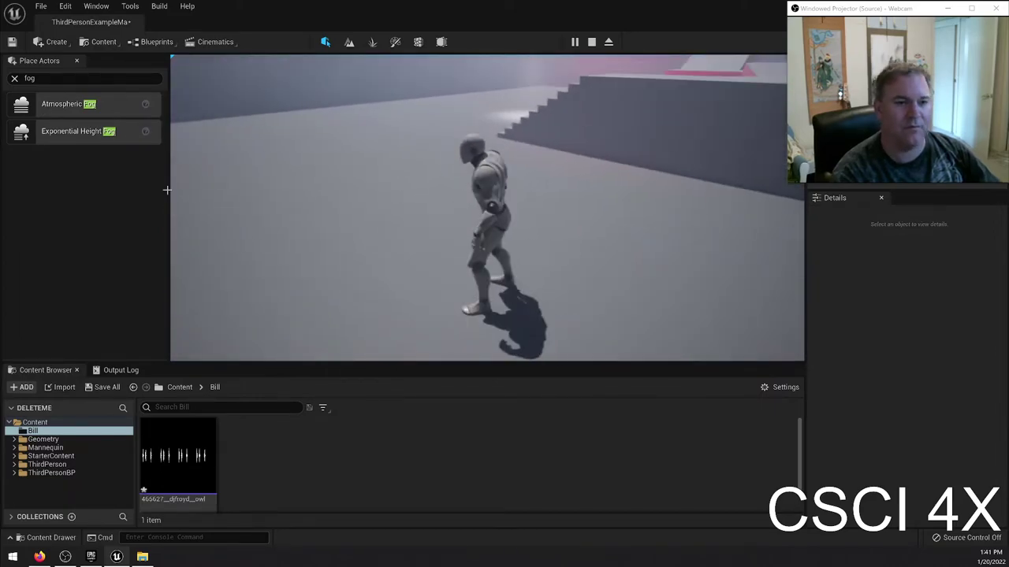
key(Escape)
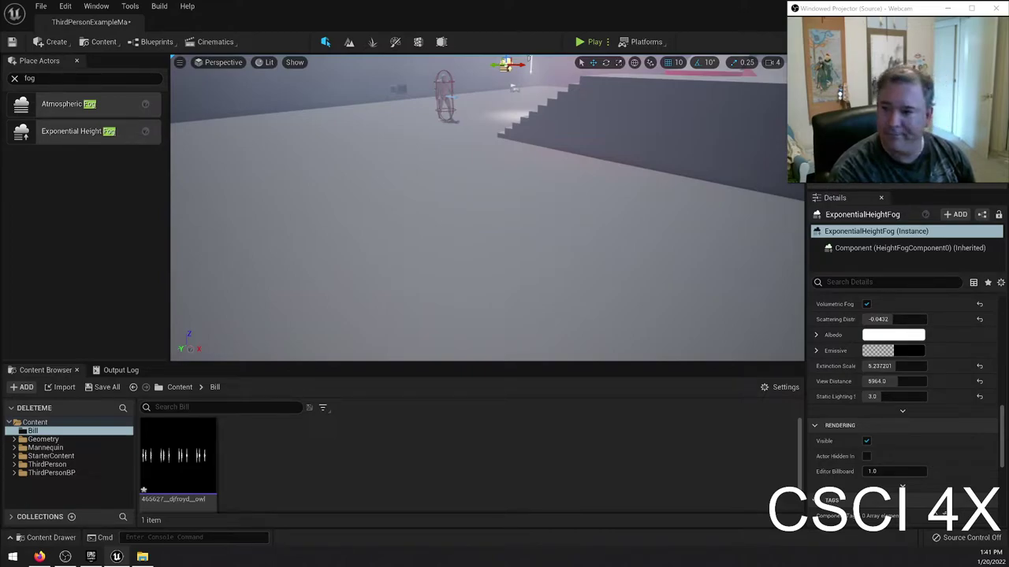
Step: Clear the fog search from the placeable actors and look through the visual effects list
right_drag(506, 227, 572, 138)
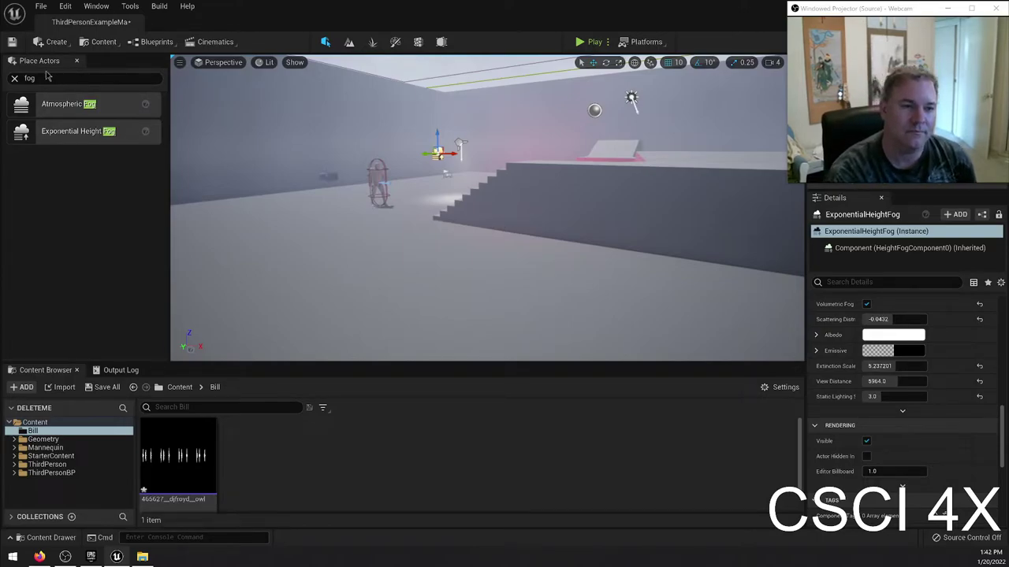
click(14, 78)
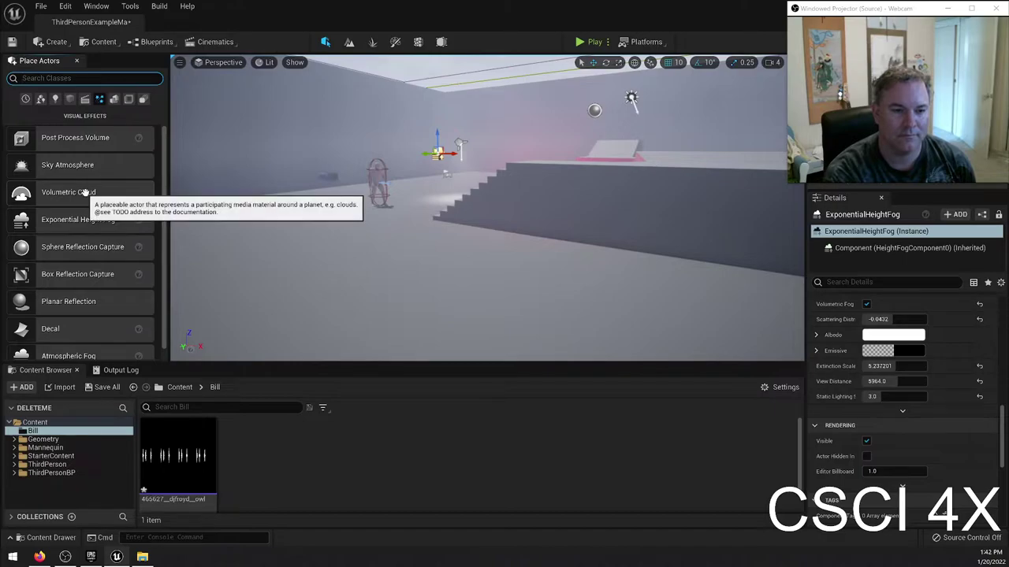
right_drag(355, 142, 336, 61)
right_drag(473, 189, 401, 270)
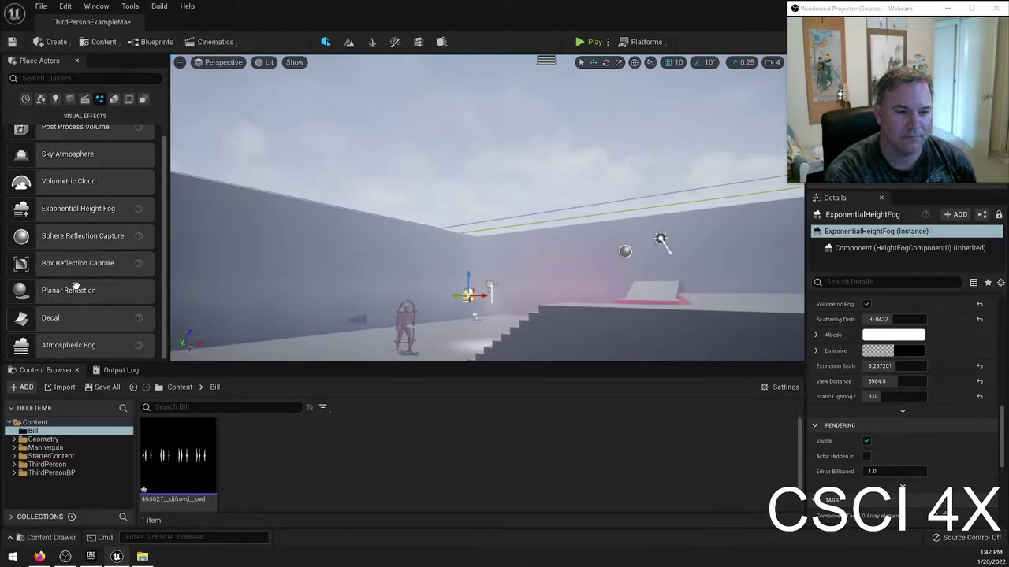
scroll(116, 220, up, 1)
Step: Select the sky sphere and look through its default and override settings, including the sun height and the directional light options
click(465, 135)
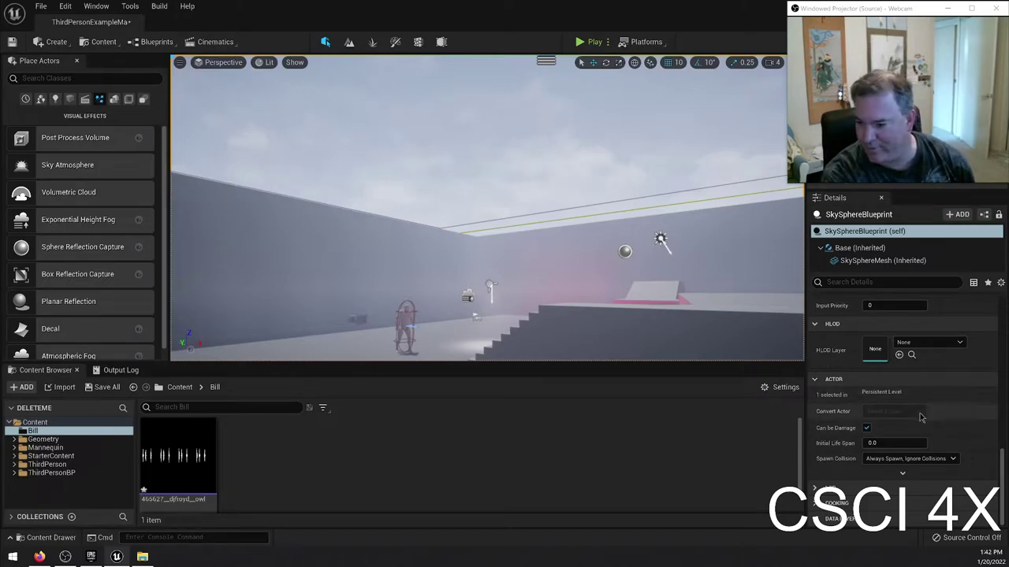
scroll(918, 386, down, 5)
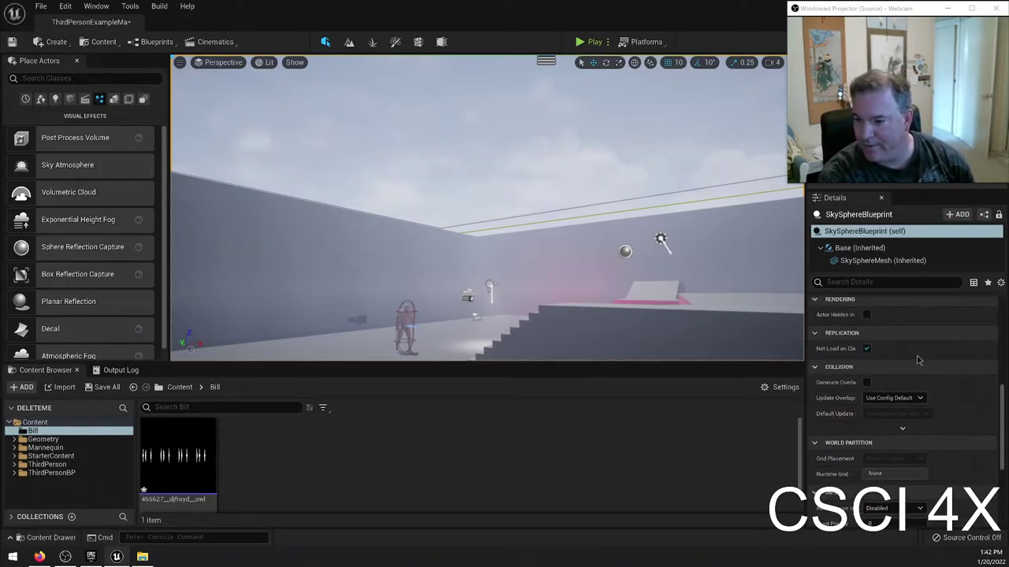
scroll(919, 360, up, 5)
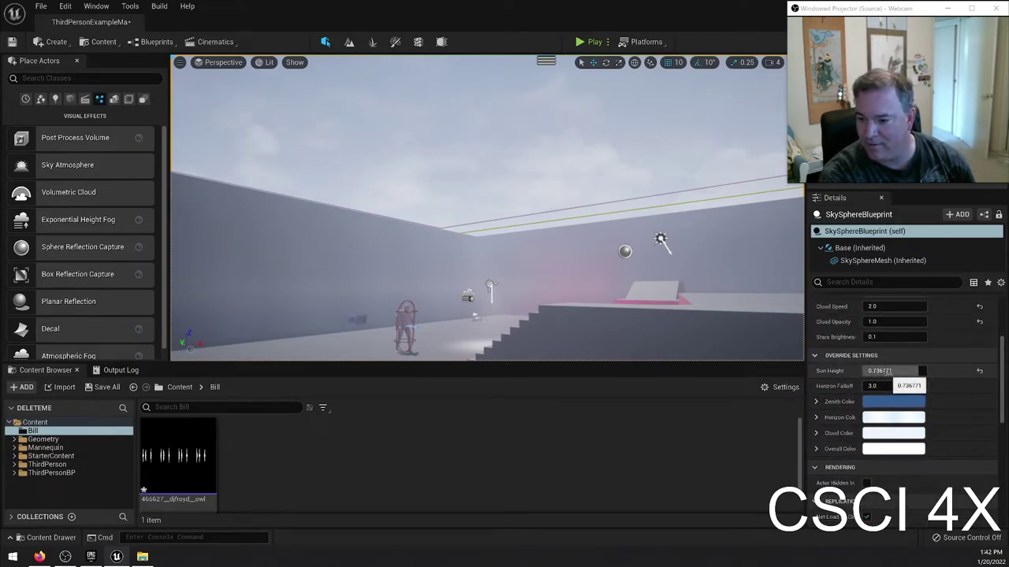
click(889, 370)
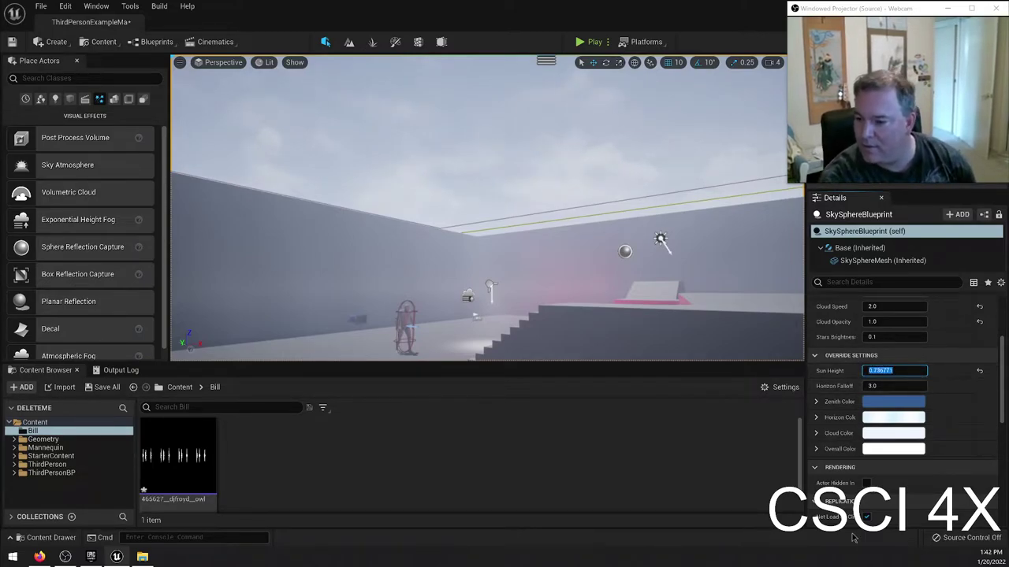
scroll(873, 347, up, 2)
scroll(873, 347, up, 1)
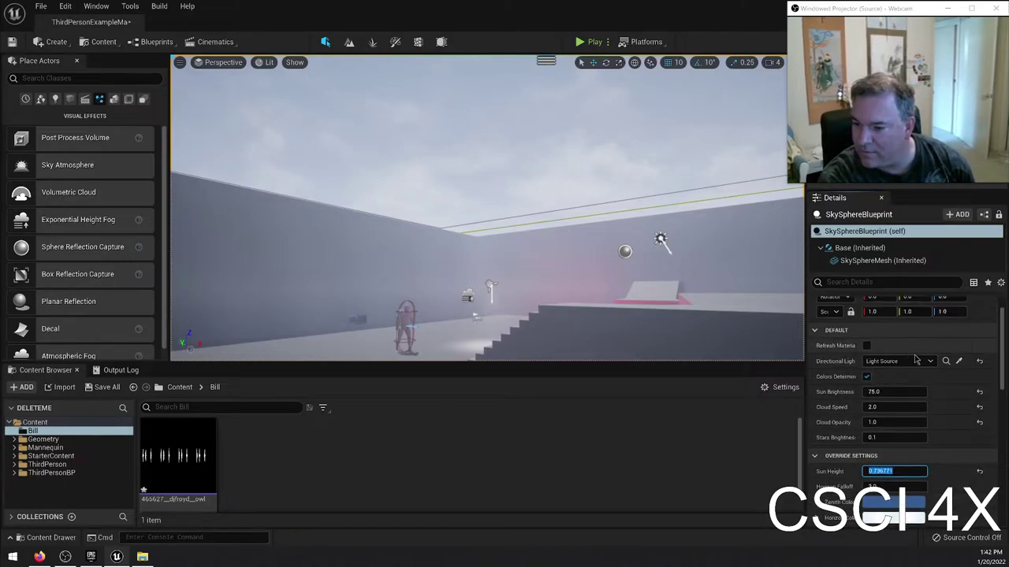
click(866, 378)
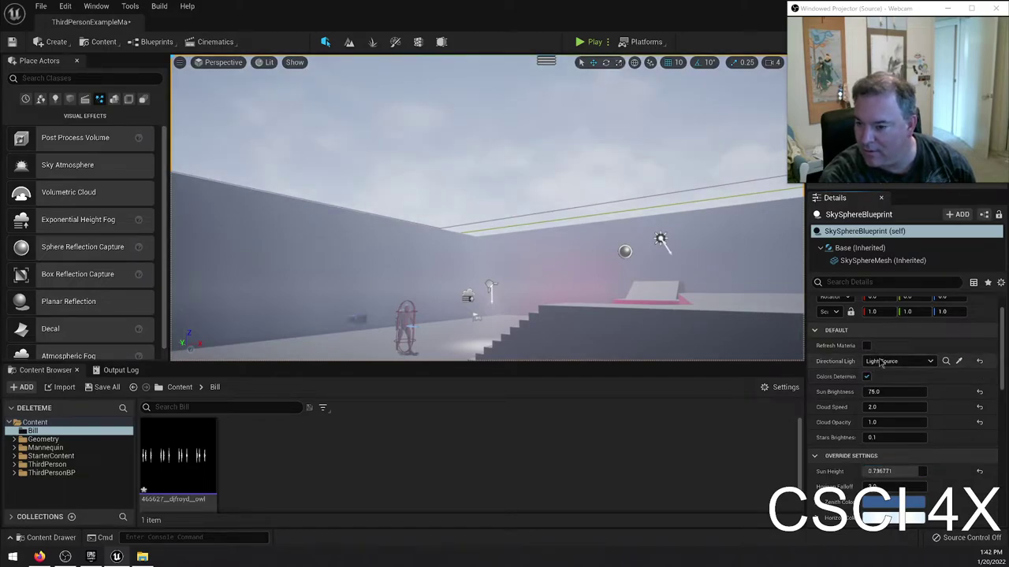
click(881, 362)
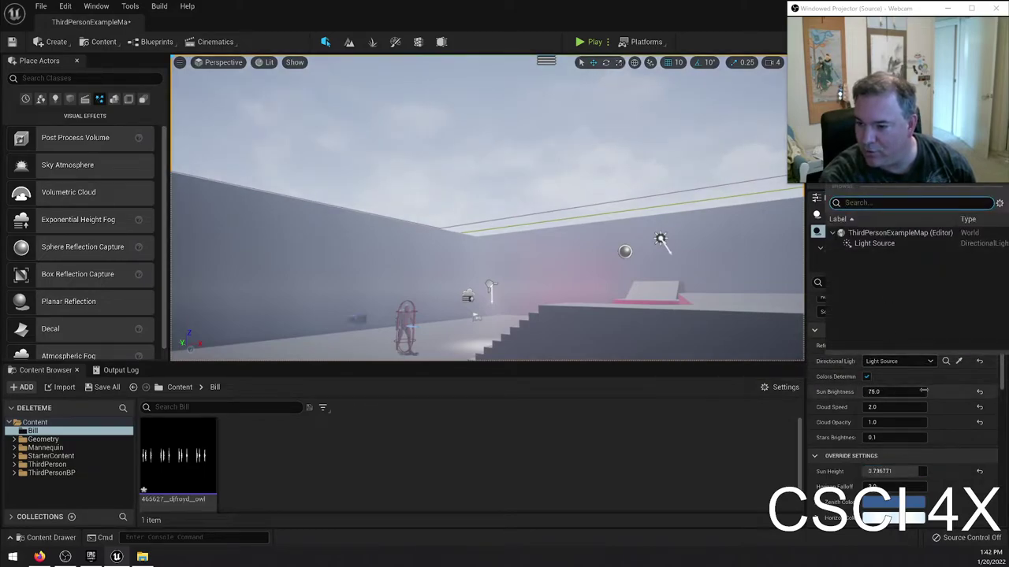
Step: Set the sky sphere's sun brightness to 150 and its cloud speed to 20
click(947, 374)
key(Tab)
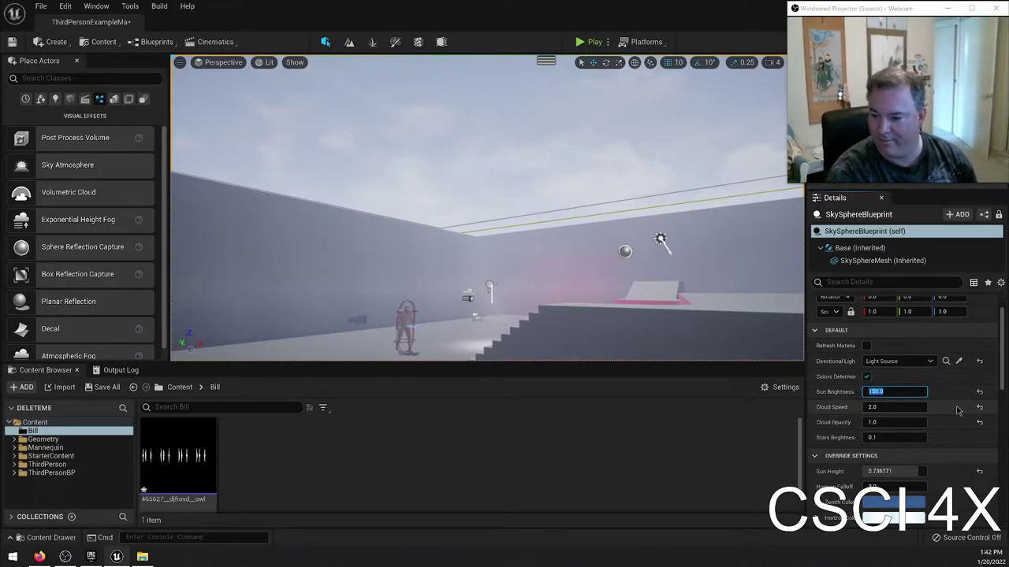
click(905, 407)
text(20)
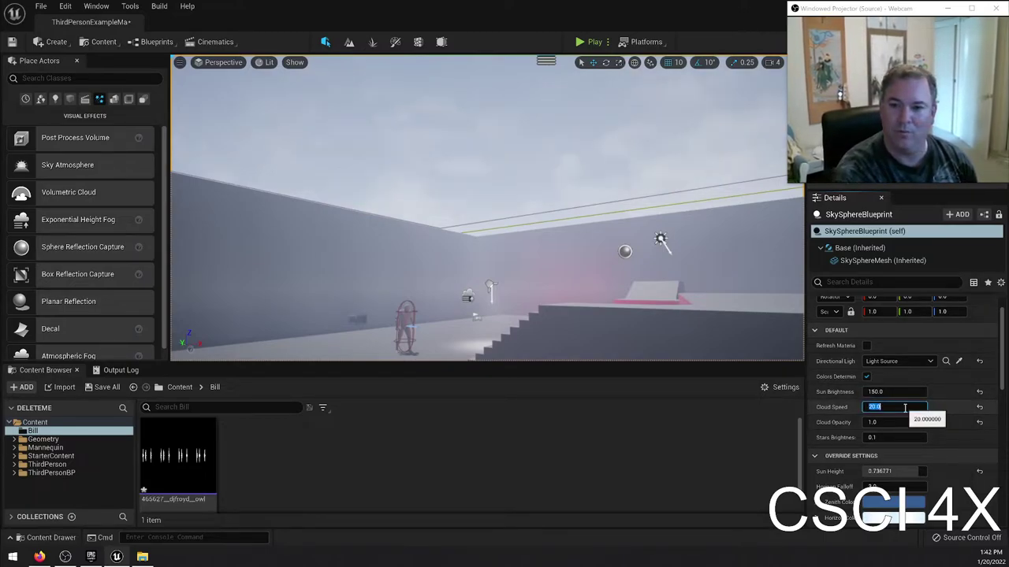
key(Return)
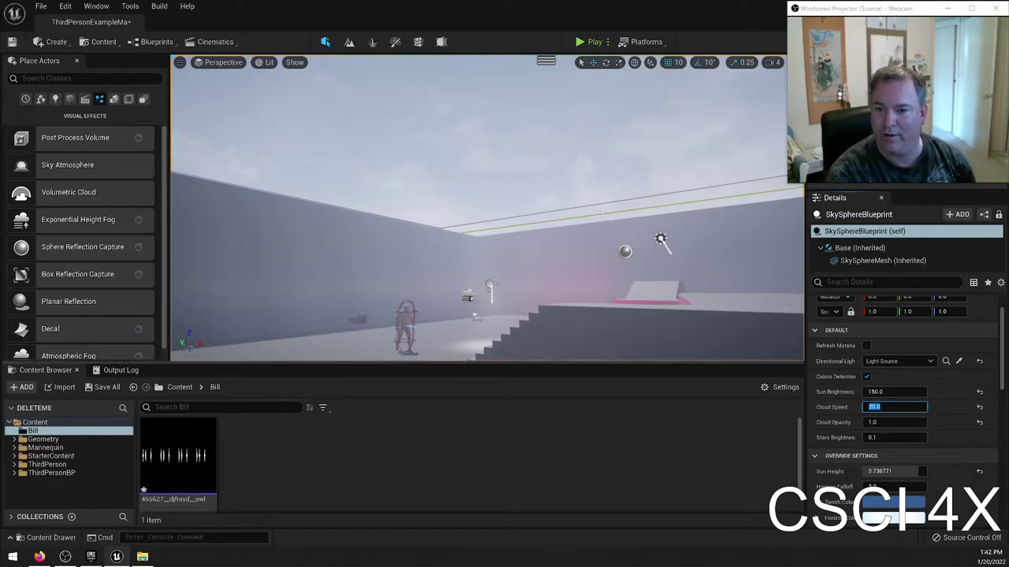
Step: Try the sky sphere's cloud opacity at 10 while viewing the sky overhead, and reduce it to 5
key(Tab)
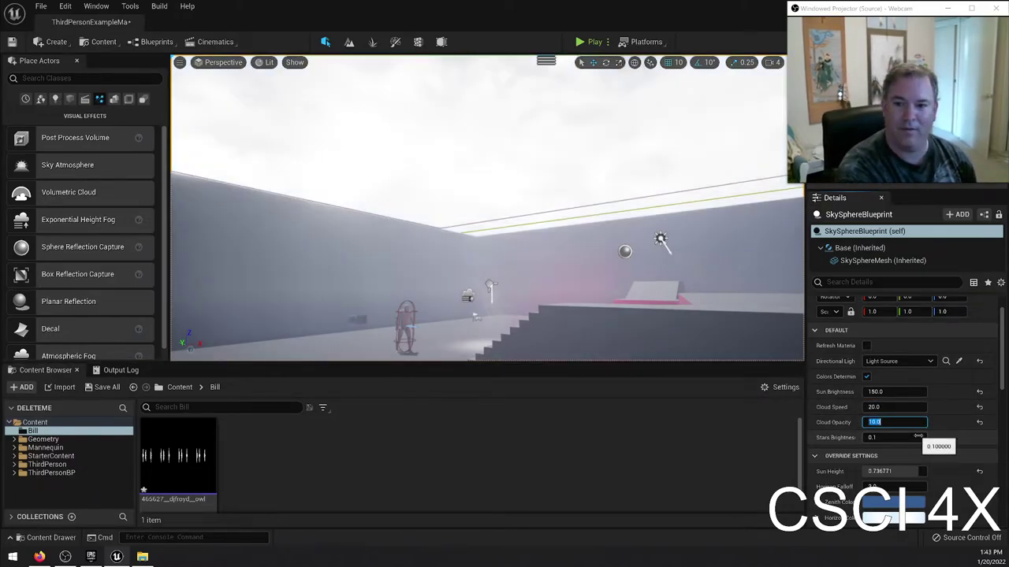
right_drag(599, 299, 637, 167)
right_drag(497, 157, 496, 126)
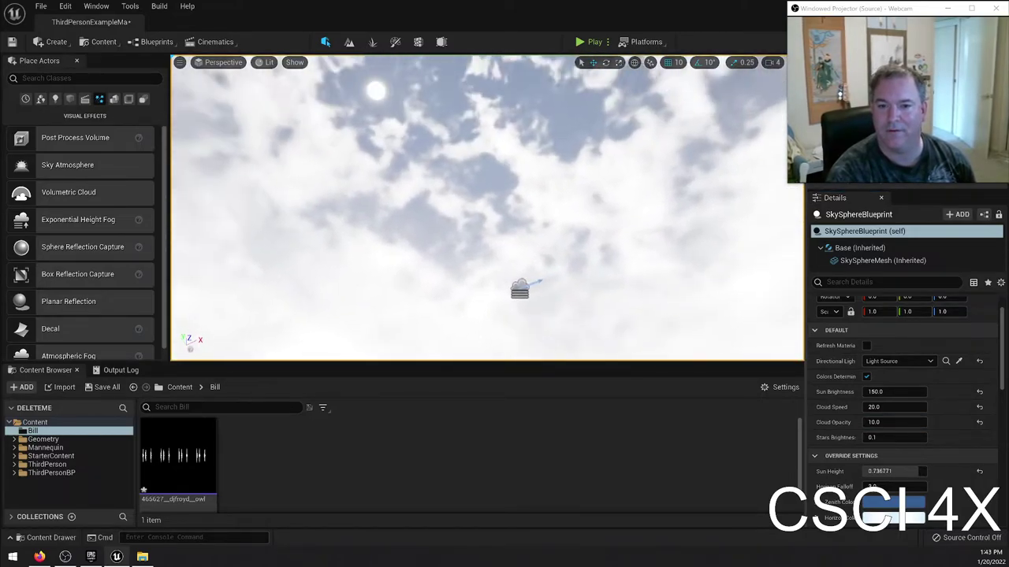
click(890, 423)
text(5)
key(Return)
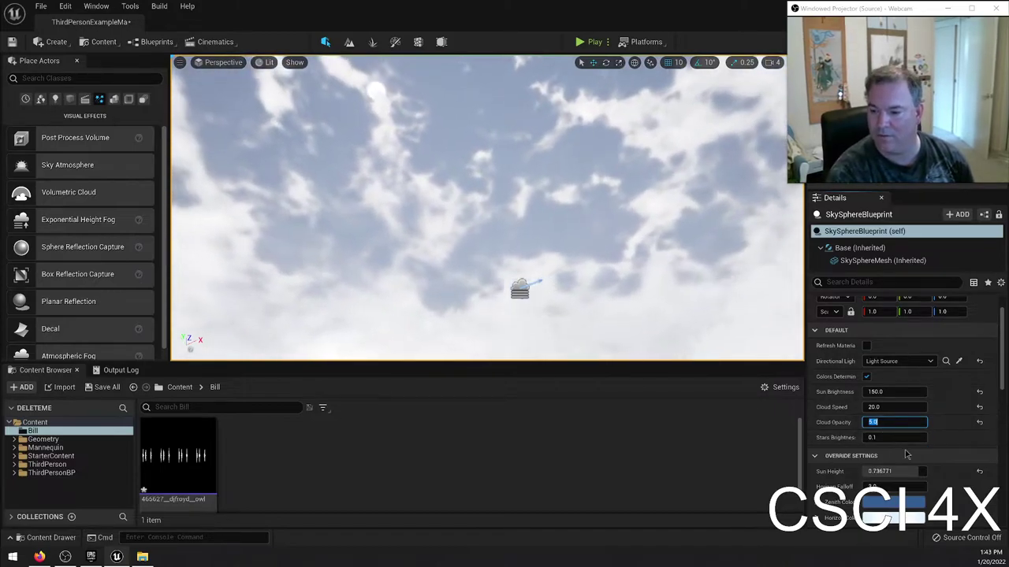
right_drag(504, 205, 552, 315)
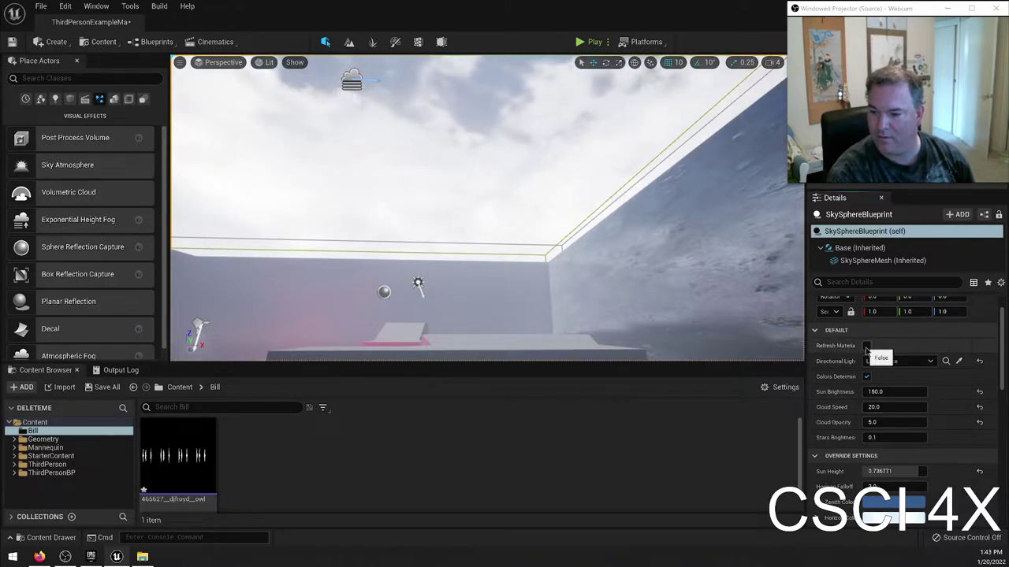
Step: Look through the sky sphere's remaining properties and inspect the clouds and the lit stair area of the level
click(881, 437)
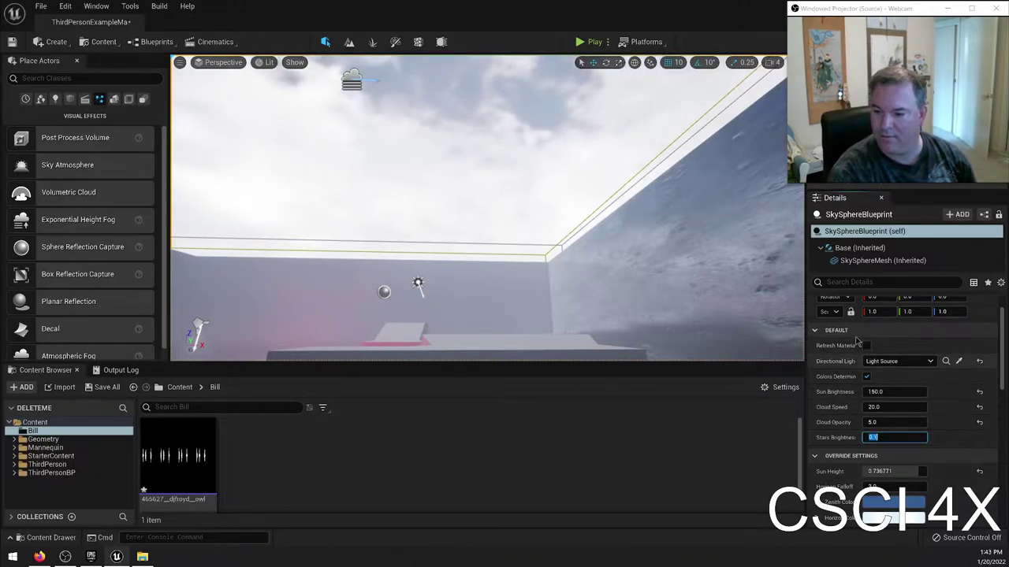
scroll(857, 337, up, 1)
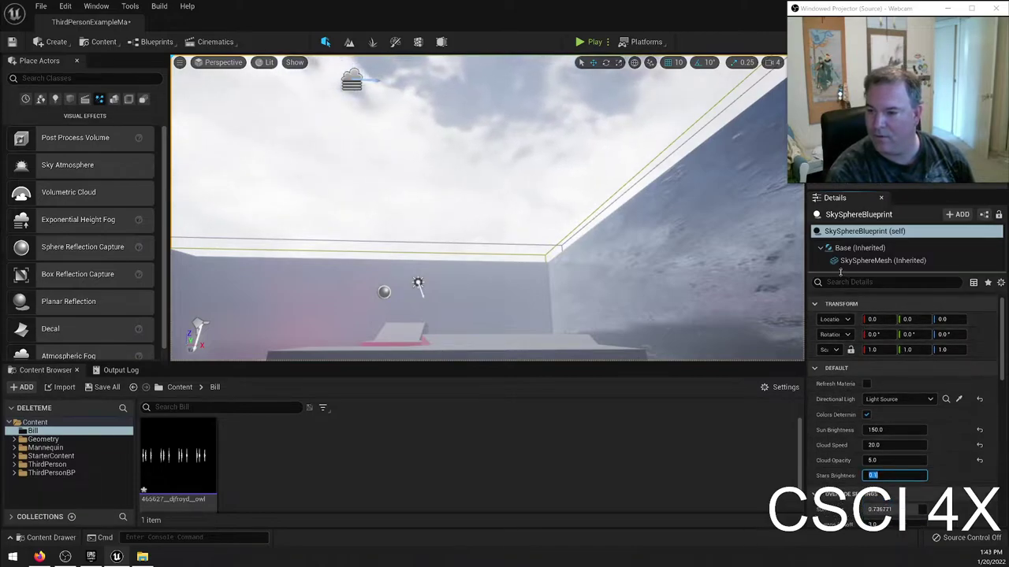
scroll(932, 457, down, 10)
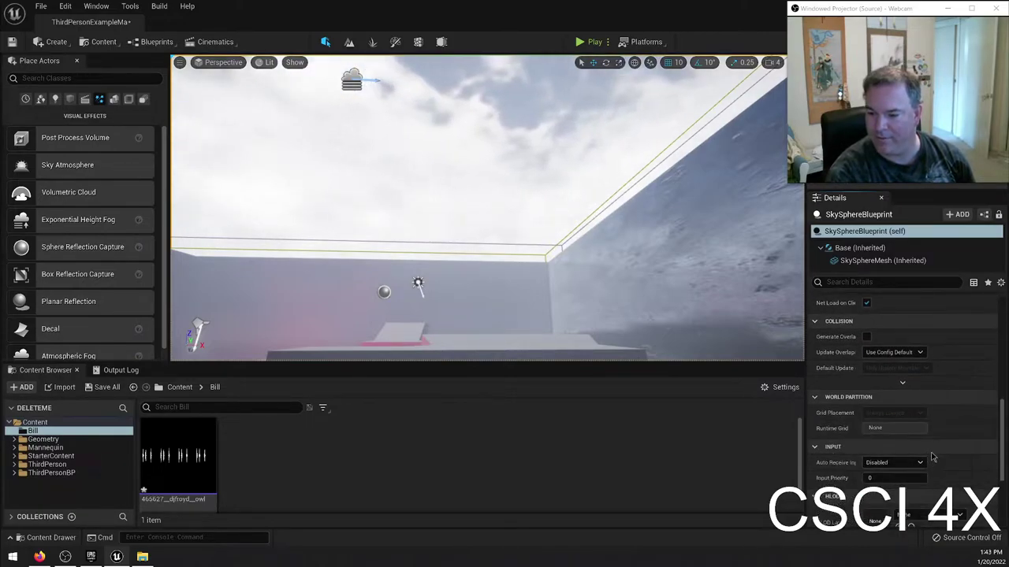
scroll(932, 457, down, 2)
right_drag(449, 205, 331, 209)
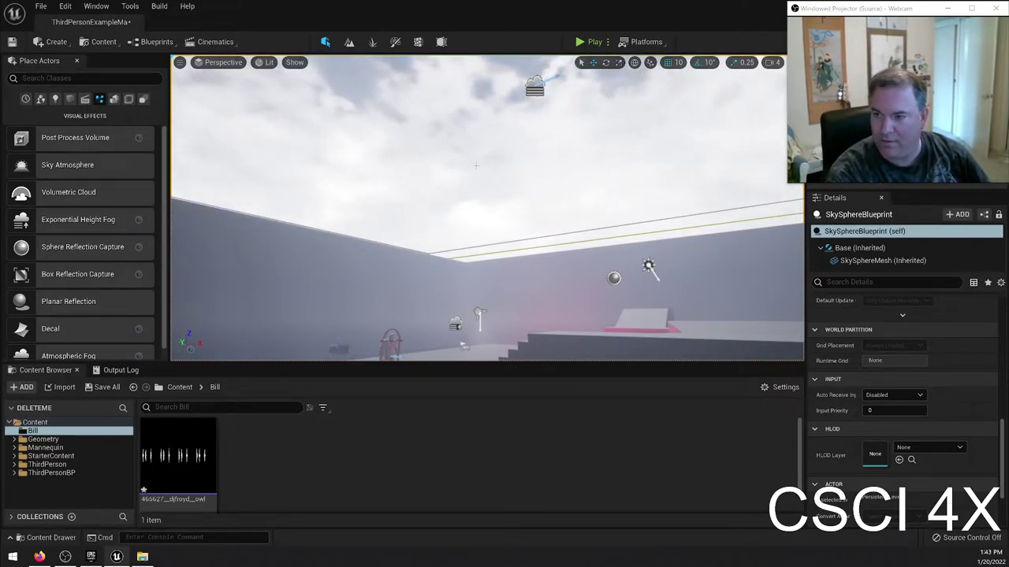
right_drag(434, 155, 583, 276)
key(w)
key(s)
key(s)
right_drag(456, 201, 501, 182)
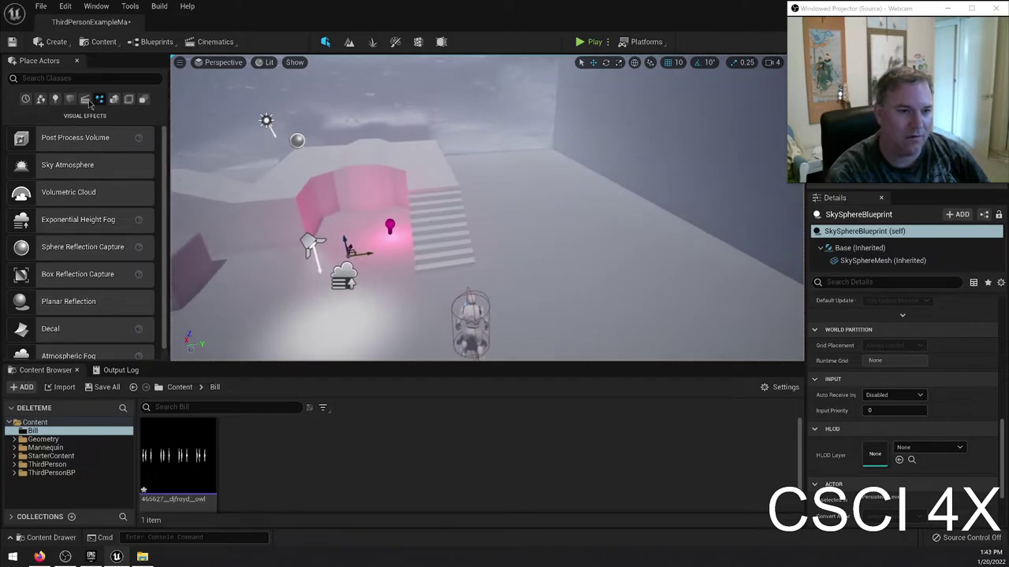
Step: Place a Trigger Volume from the volume actors in the level and move it to the foot of the stairs
click(128, 99)
scroll(130, 189, down, 4)
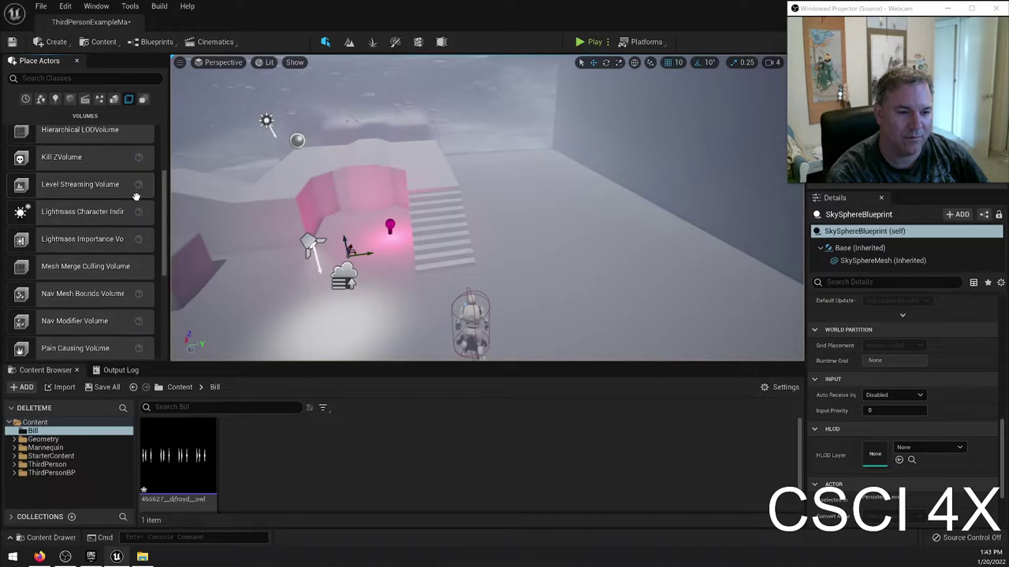
scroll(135, 196, down, 6)
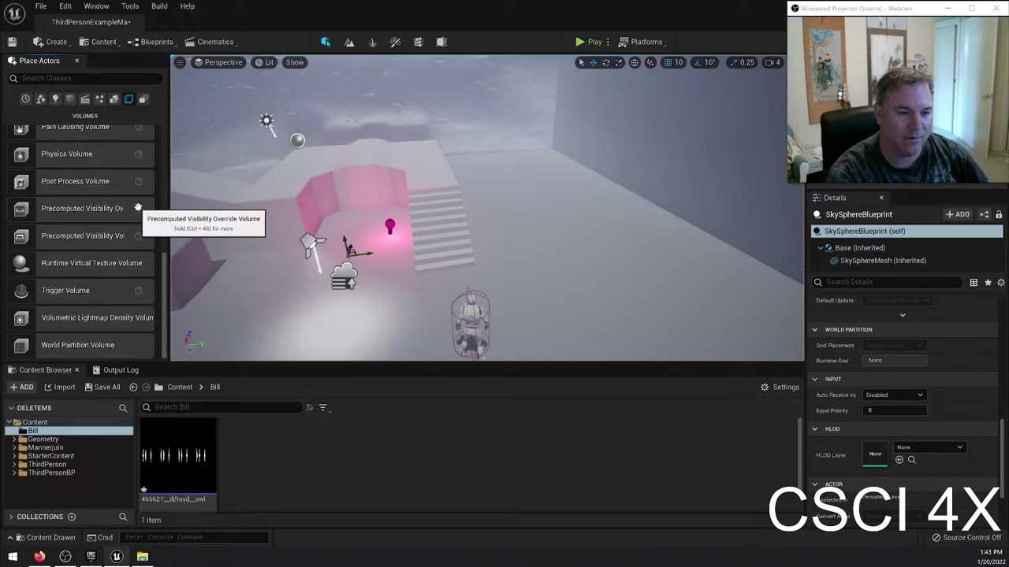
drag(79, 290, 438, 236)
scroll(430, 245, down, 1)
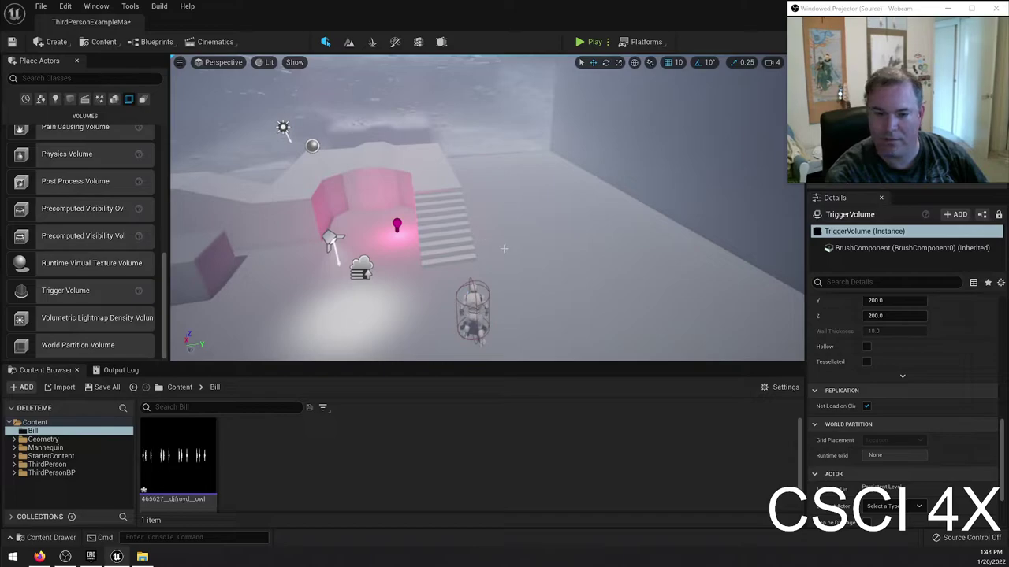
right_drag(504, 249, 370, 249)
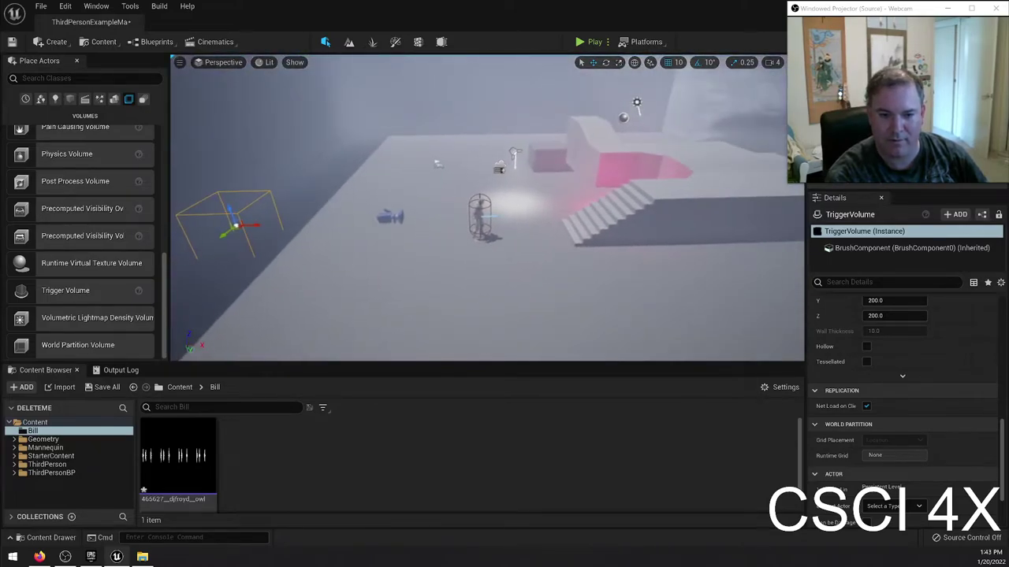
drag(252, 224, 427, 252)
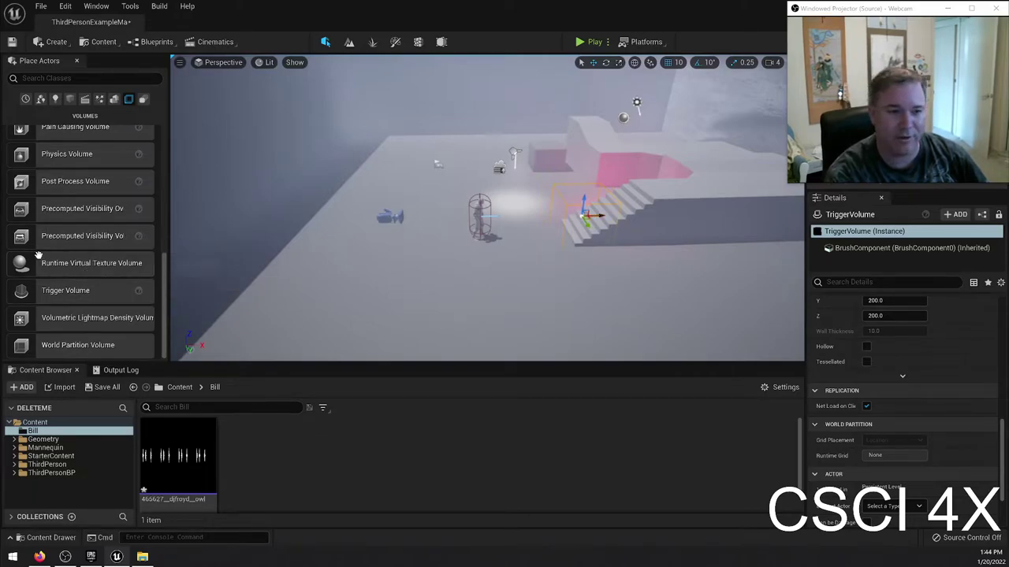
Step: Look over the available volume actors and the trigger volume's properties, and remove the volume from the stairs
scroll(119, 197, up, 5)
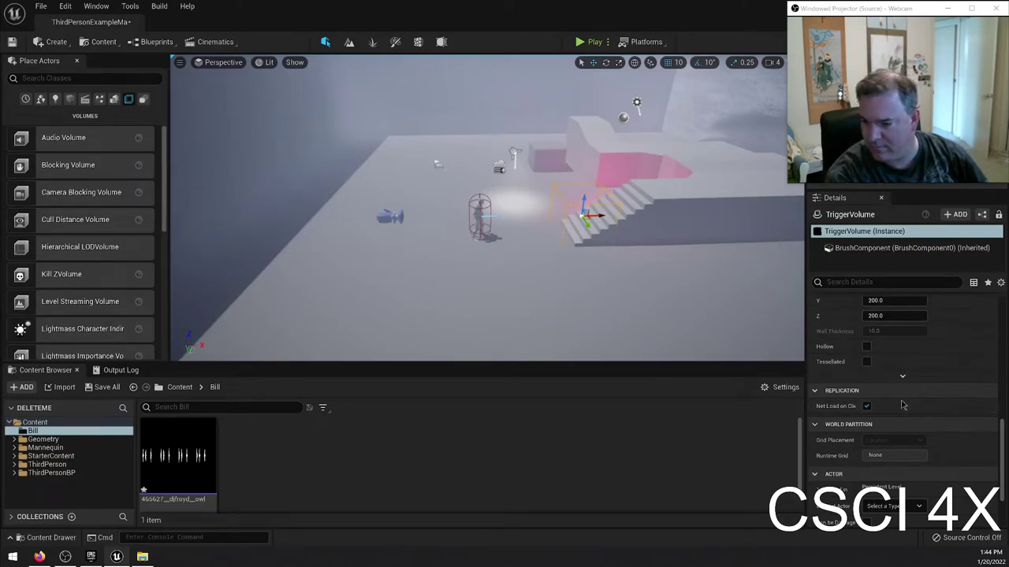
scroll(898, 420, down, 1)
scroll(897, 420, down, 2)
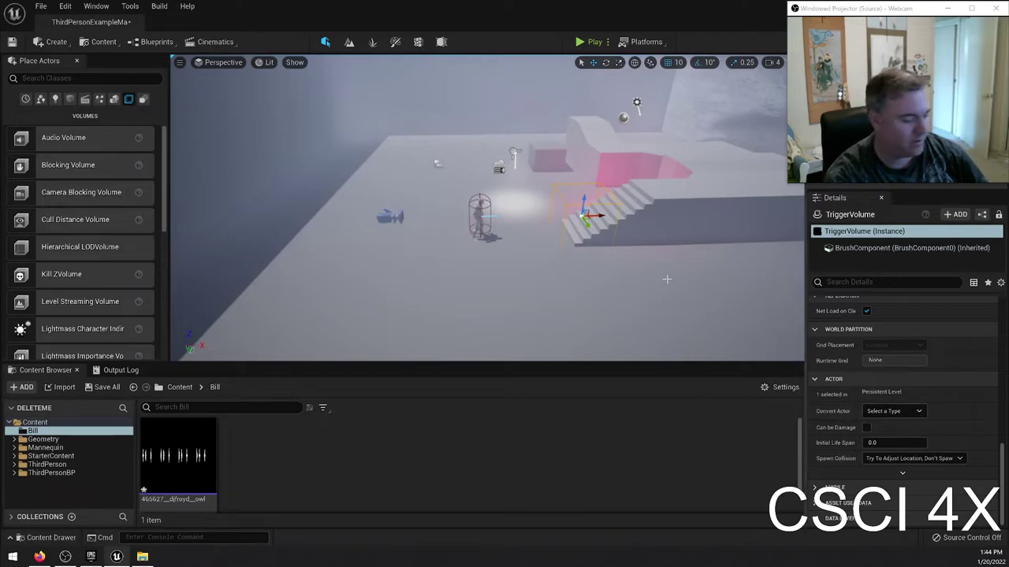
click(611, 244)
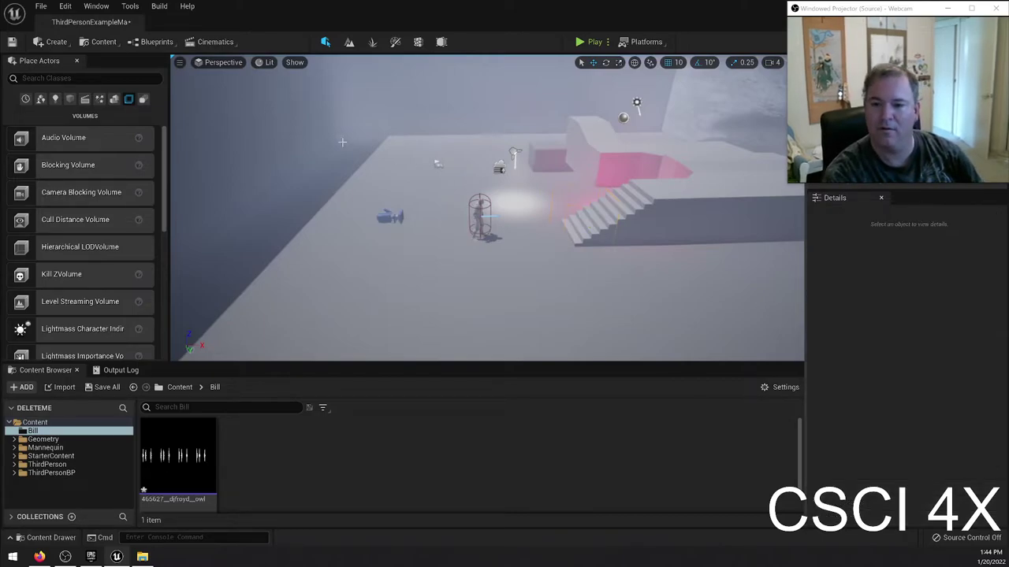
Step: Search all placeable actors for "trigg" and place a Box Trigger at the foot of the stairs, framed in view
click(29, 102)
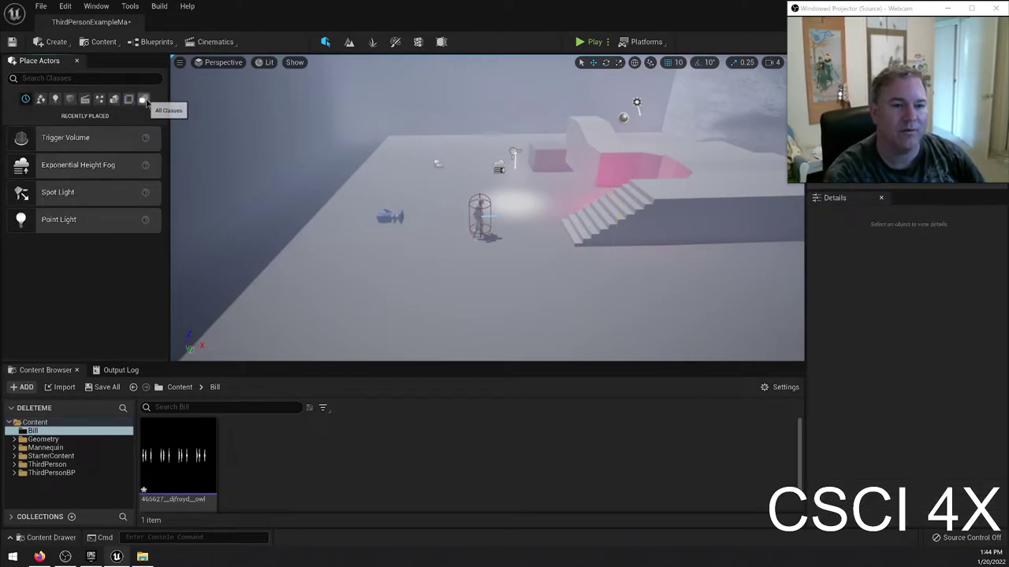
click(143, 101)
click(96, 75)
text(trigg)
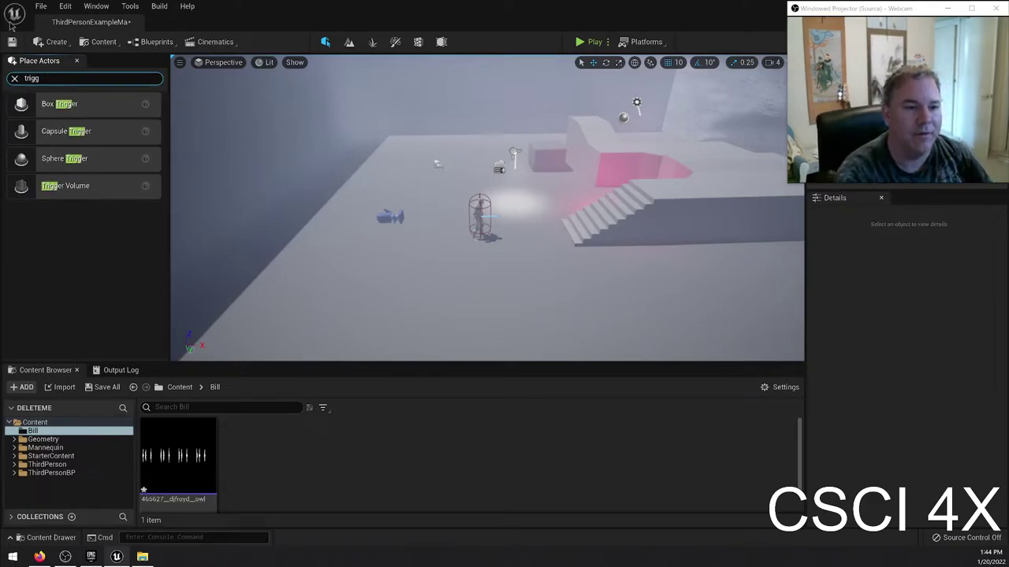
drag(104, 111, 561, 220)
key(f)
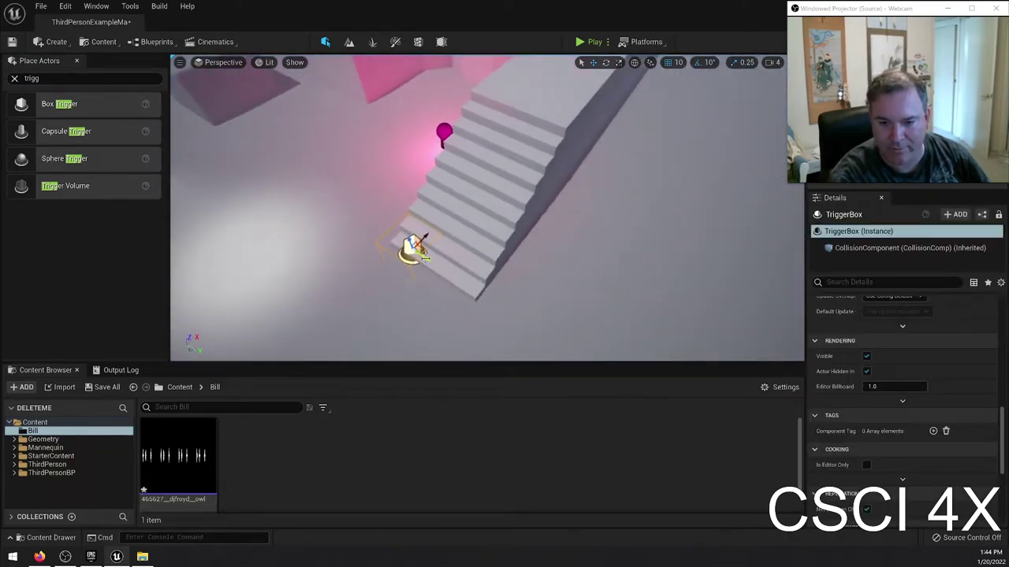
Step: Scale the box trigger to span the full width of the stairs and extend it upward above the lowest steps
mouse_move(426, 255)
mouse_down()
mouse_move(440, 268)
mouse_move(445, 256)
mouse_up()
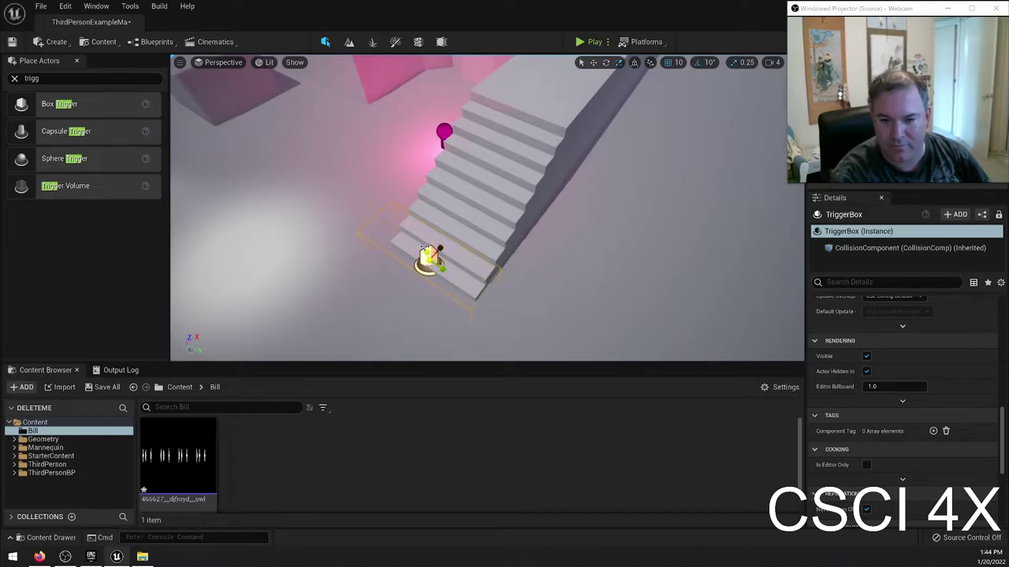
right_drag(594, 215, 473, 215)
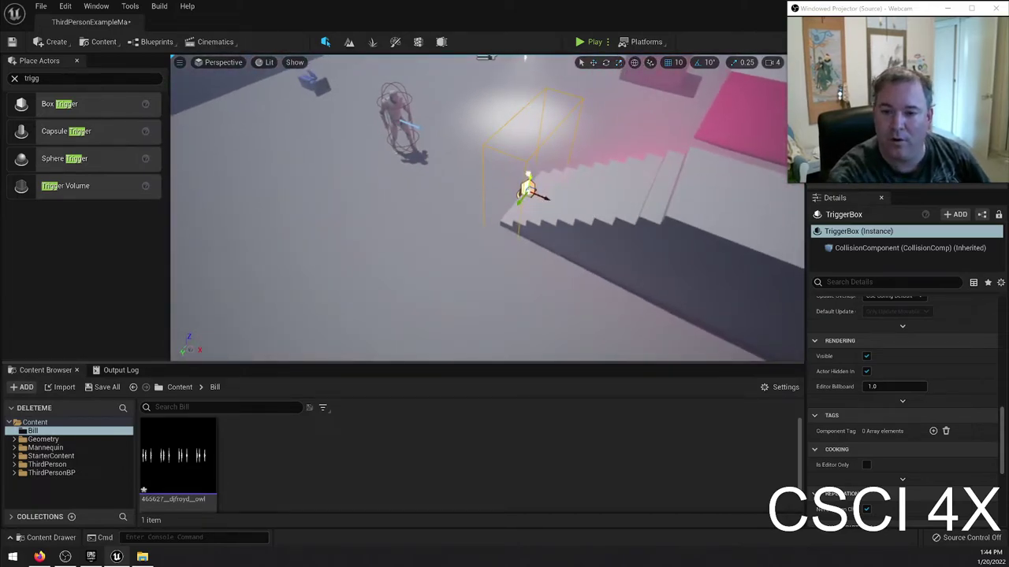
drag(528, 177, 534, 134)
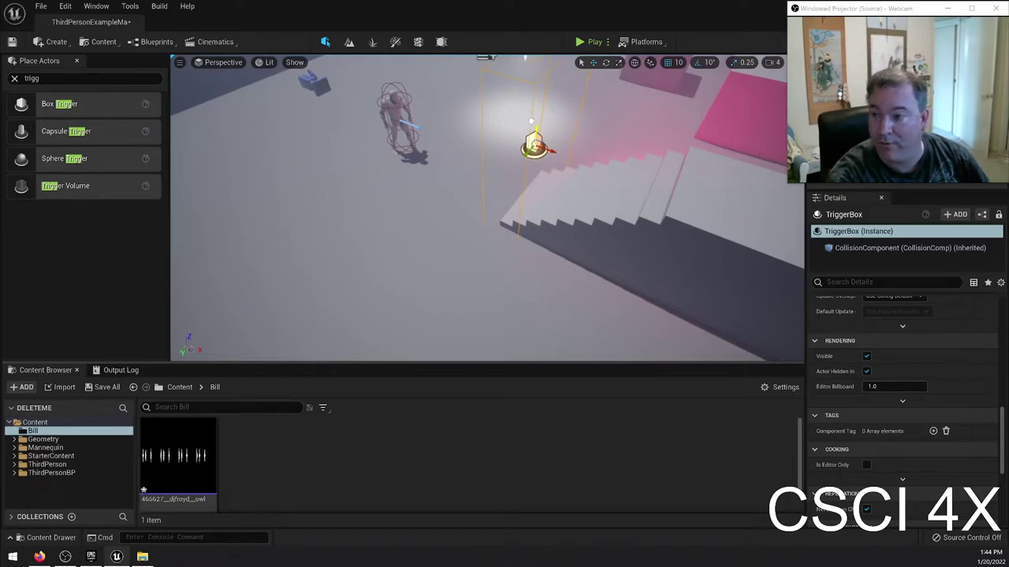
mouse_move(531, 122)
right_down()
mouse_move(575, 142)
mouse_move(599, 103)
mouse_move(583, 63)
mouse_move(528, 102)
right_up()
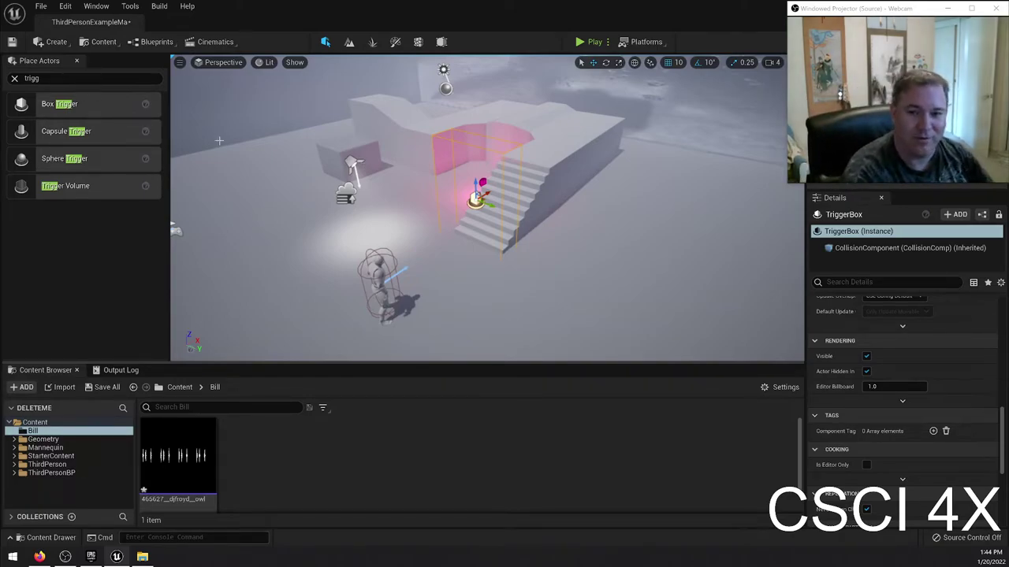
Step: Play-test the level, running and jumping the character around the stairs and the box trigger, and end the session
click(589, 41)
key(d)
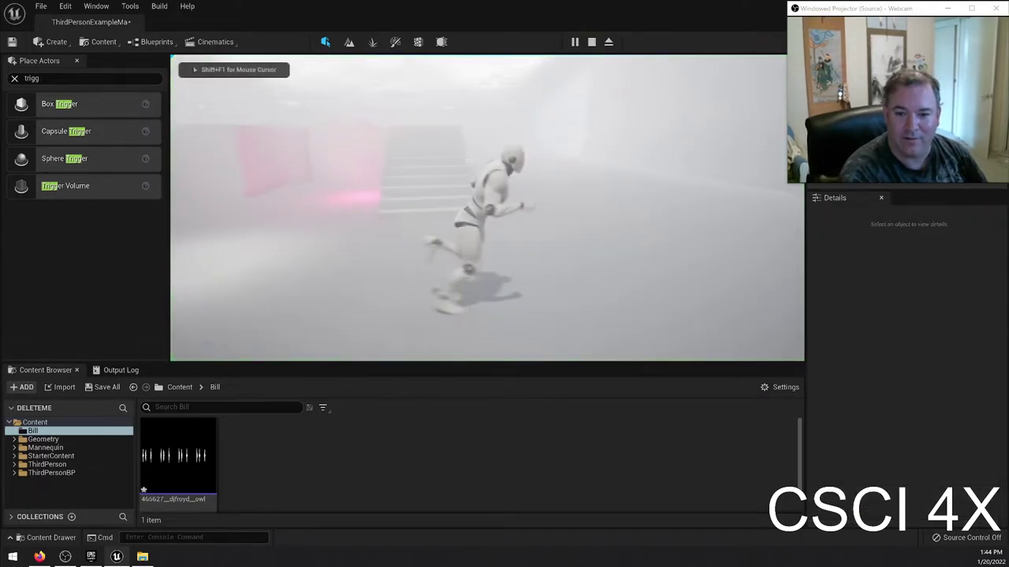
key(w)
key(space)
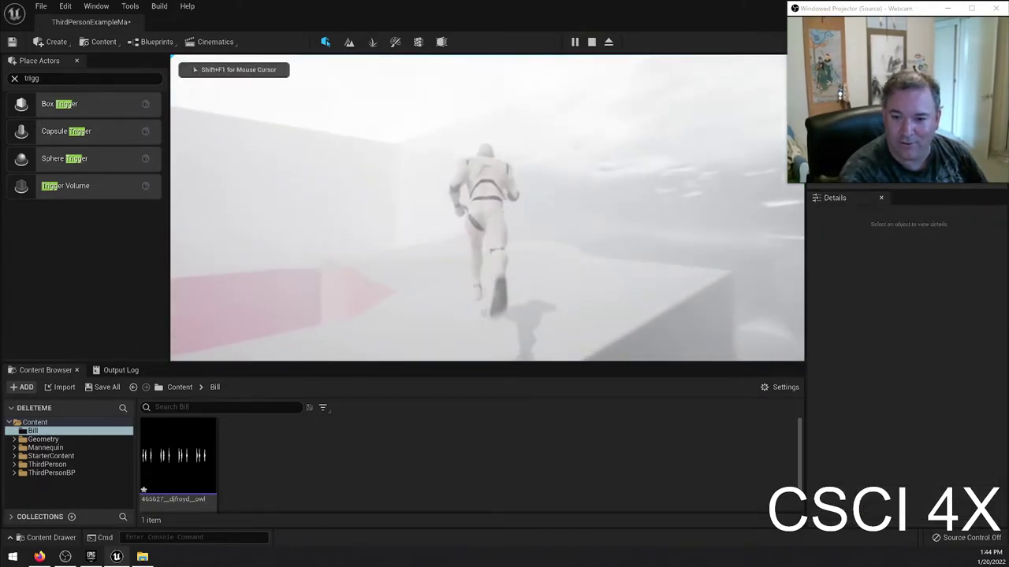
key(s)
key(a)
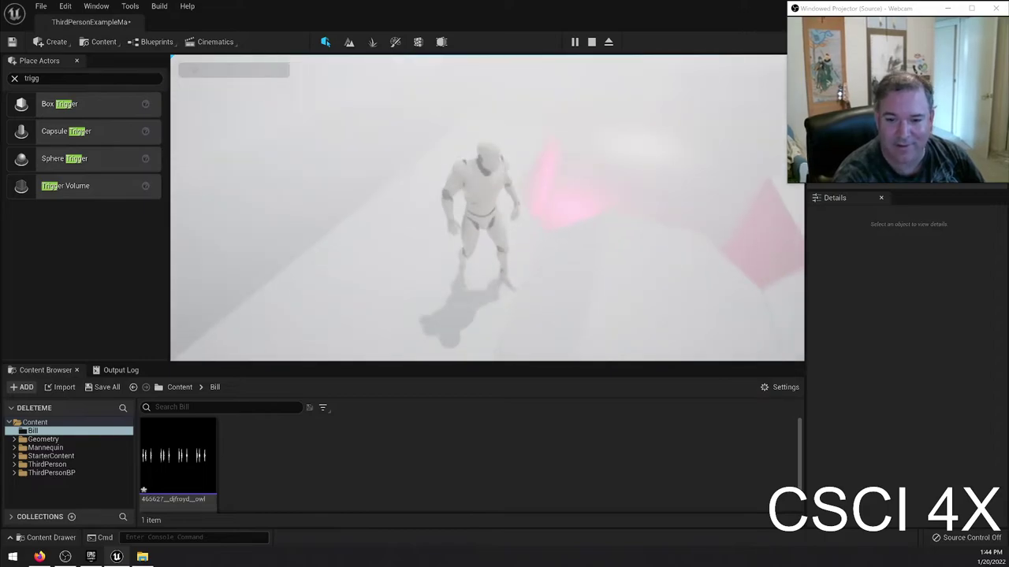
key(w)
key(a)
key(s)
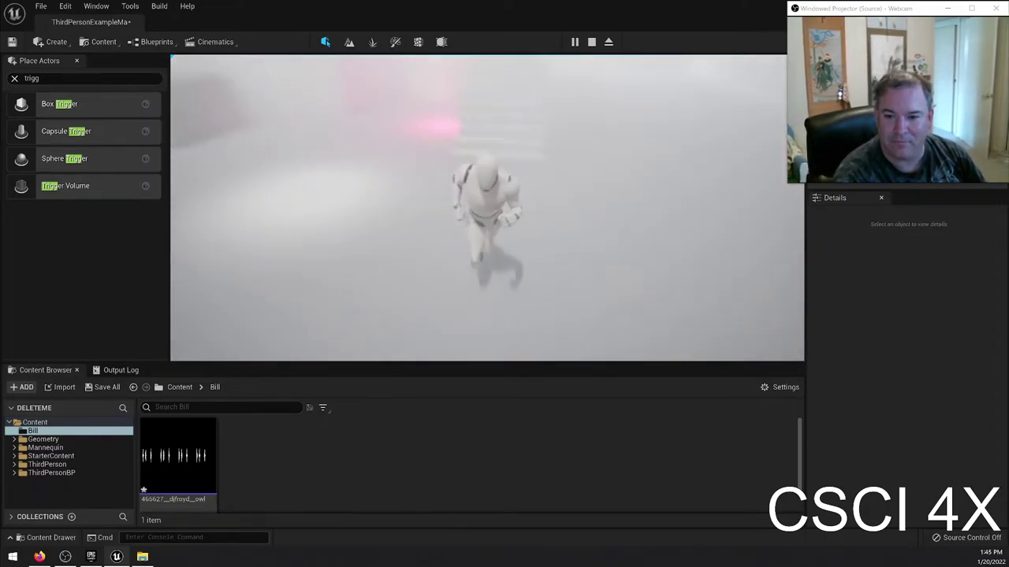
key(d)
key(w)
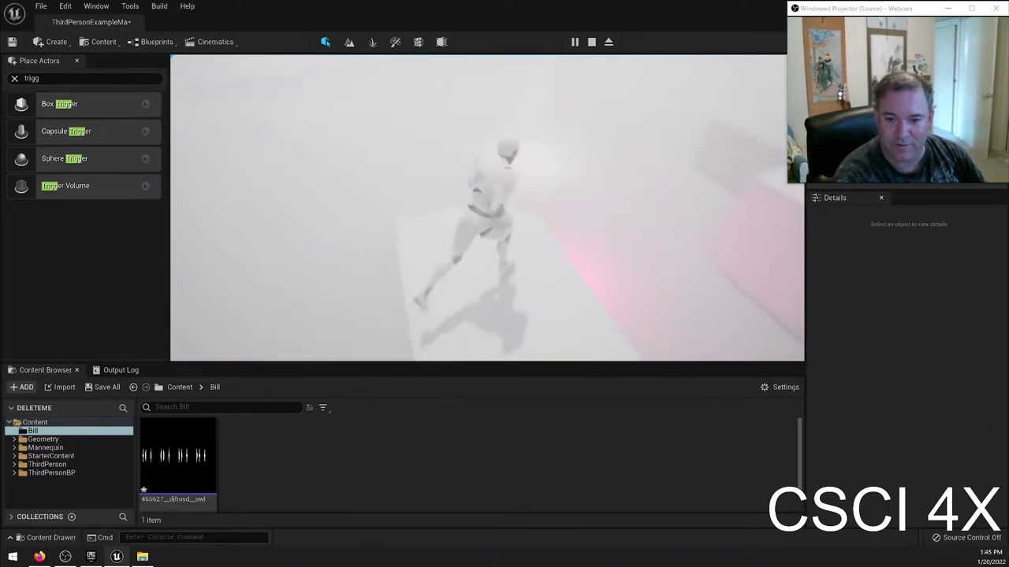
key(w)
key(a)
key(s)
key(w)
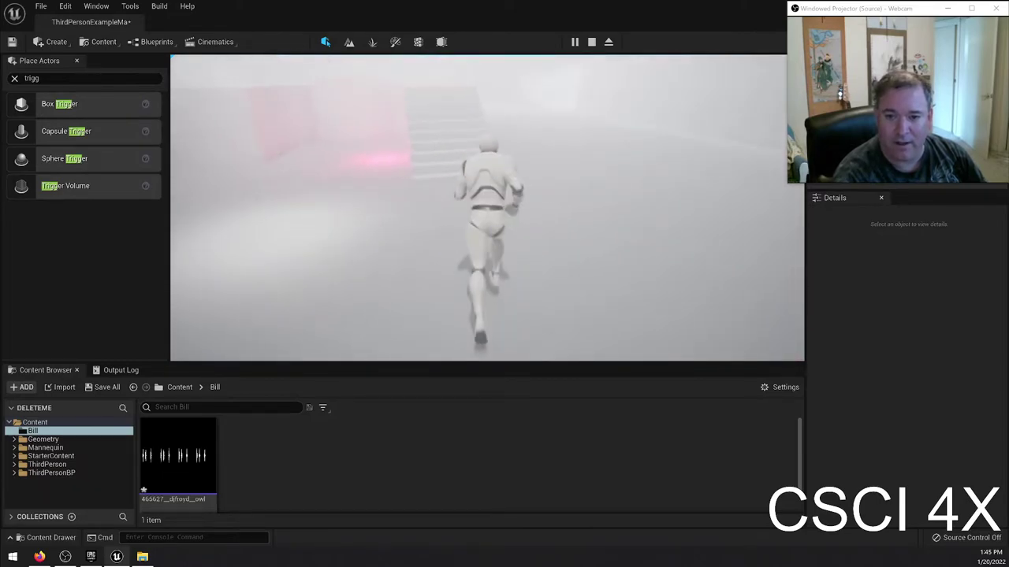
key(w)
key(d)
key(w)
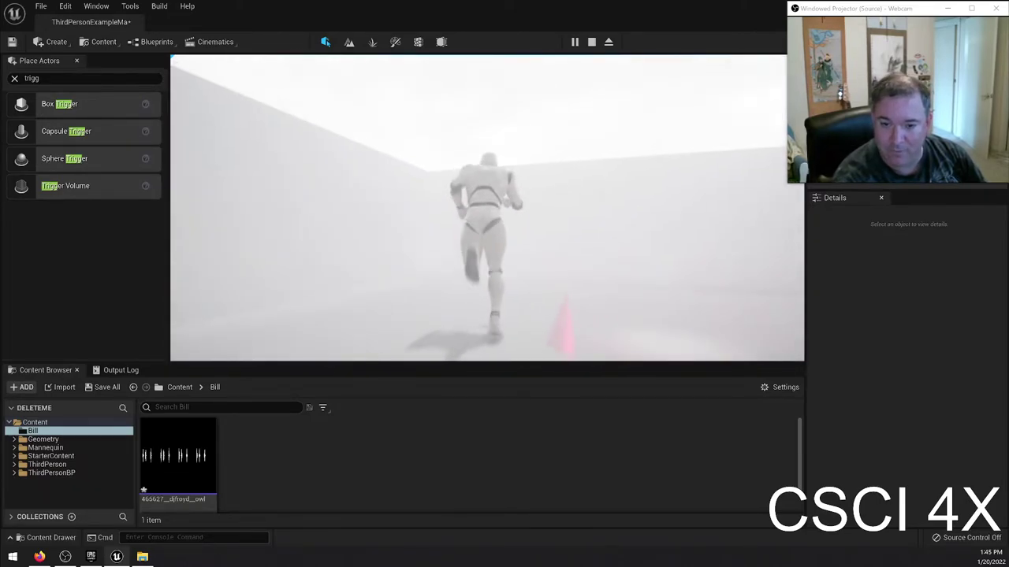
key(w)
key(space)
key(s)
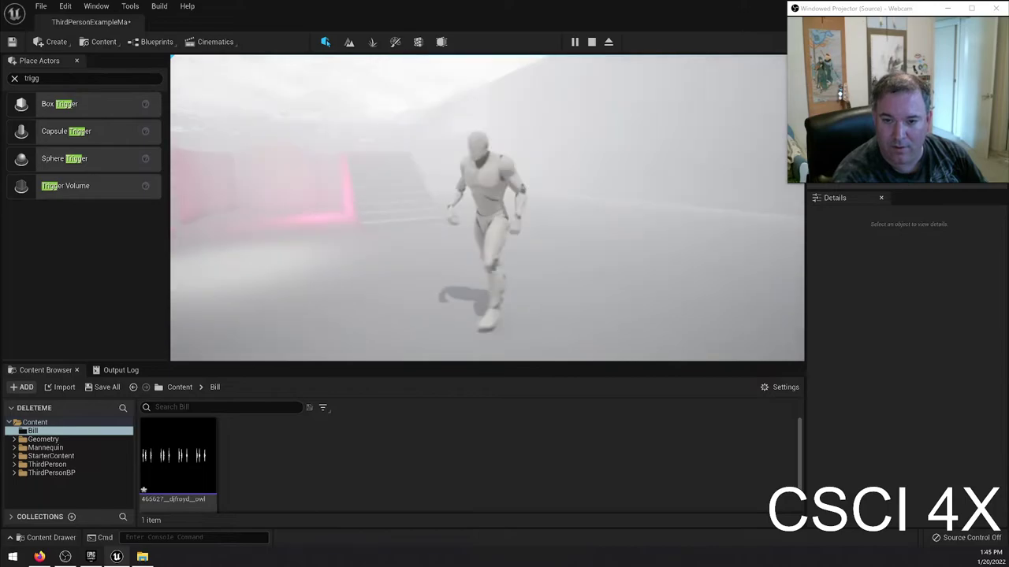
key(Escape)
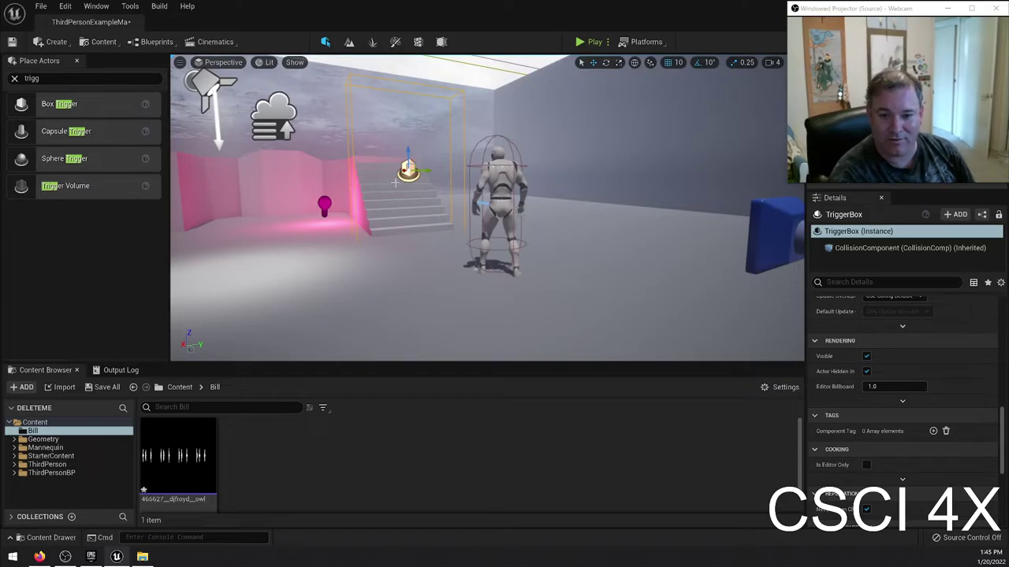
Step: Reselect the box trigger at the stairs and look over its transform and shape properties and the property display options
click(323, 205)
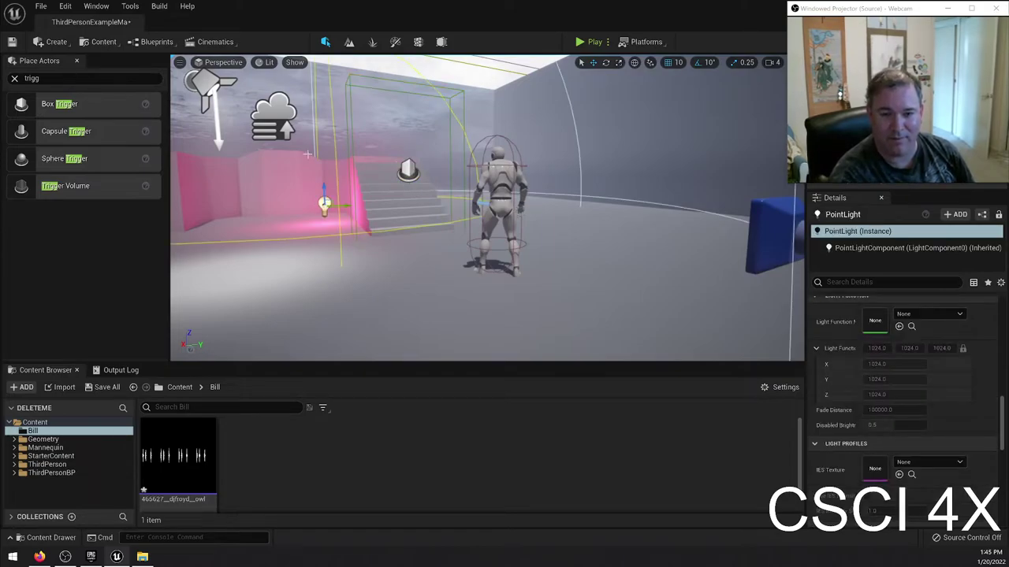
click(272, 104)
click(406, 171)
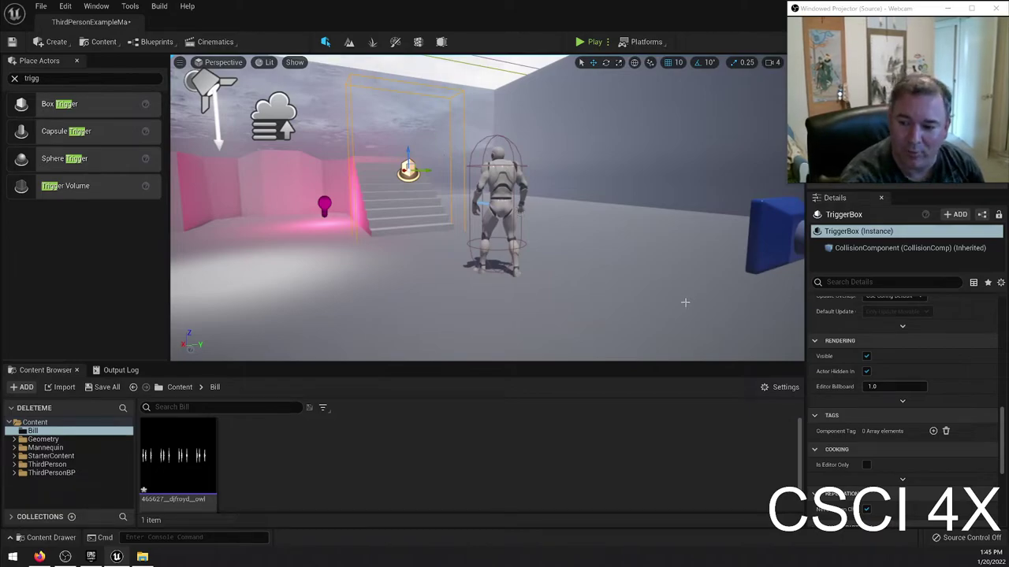
scroll(948, 379, up, 10)
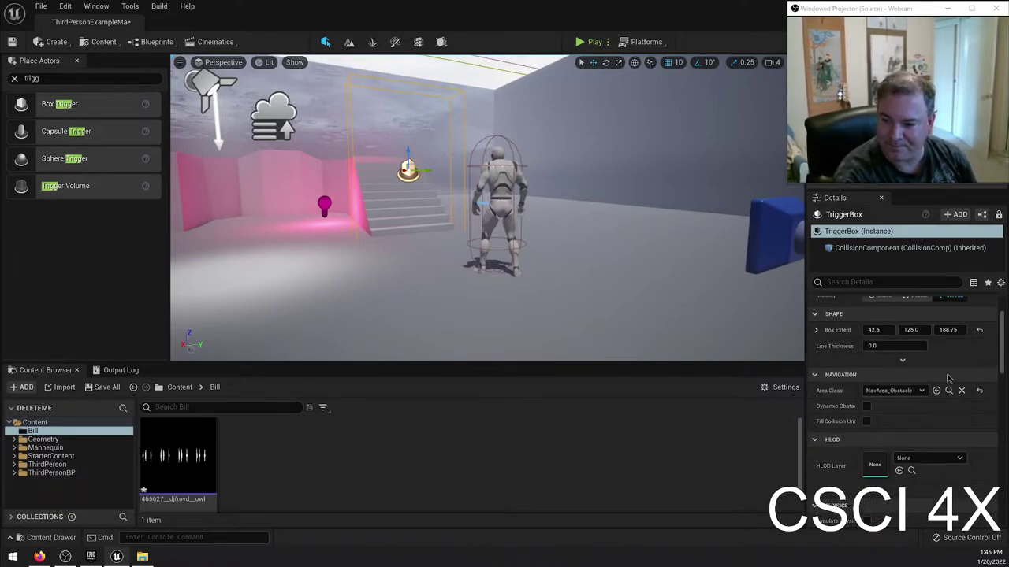
scroll(948, 378, up, 3)
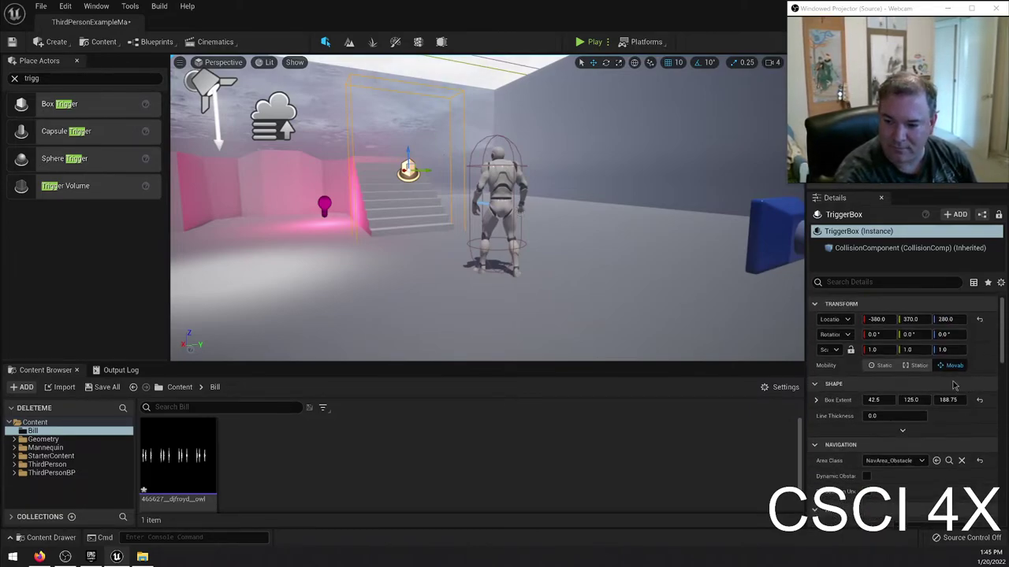
click(1001, 282)
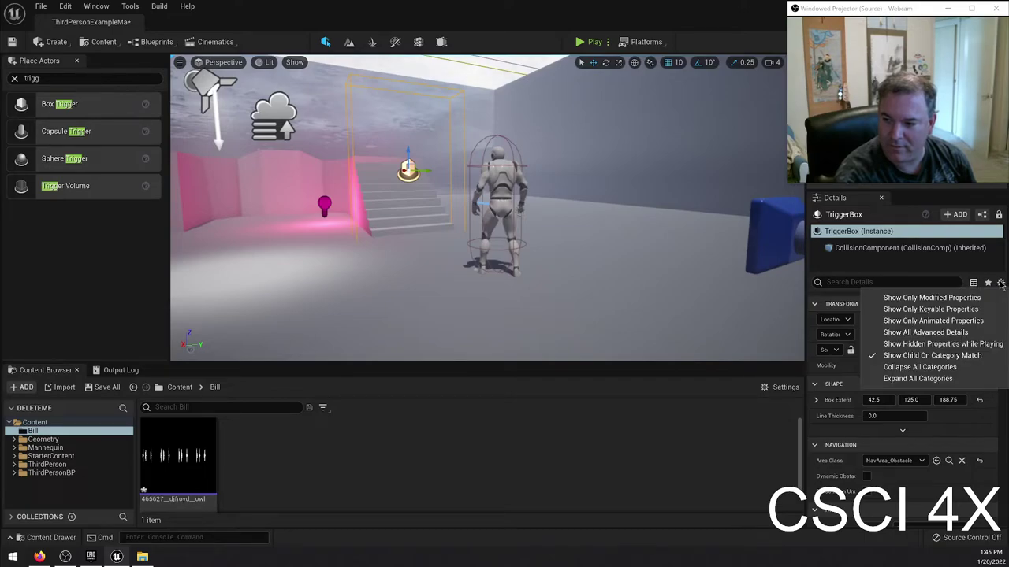
click(1000, 283)
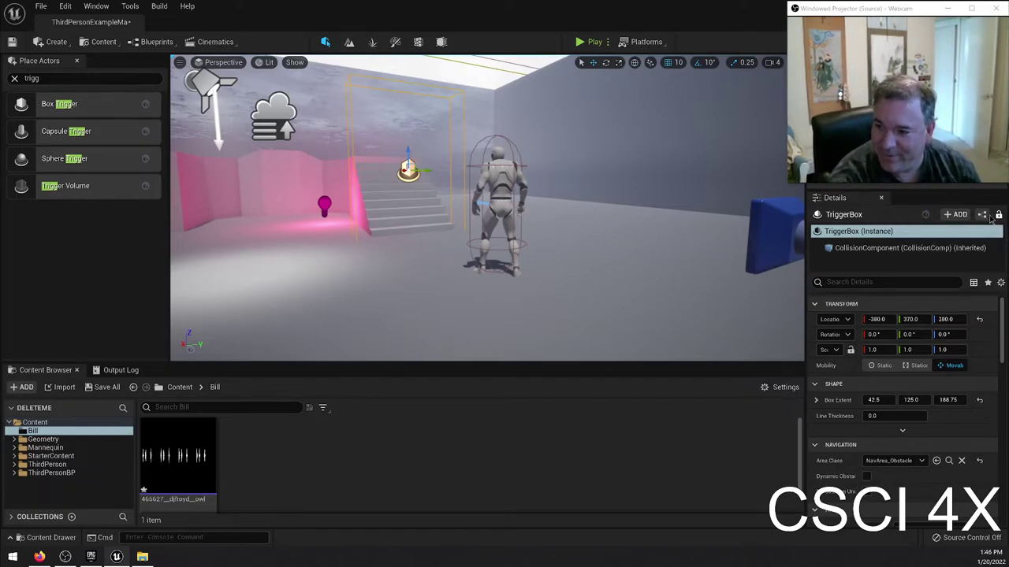
Step: Convert the box trigger into a new-subclass Blueprint named SoundTrigger with TriggerBox as its parent class
click(978, 218)
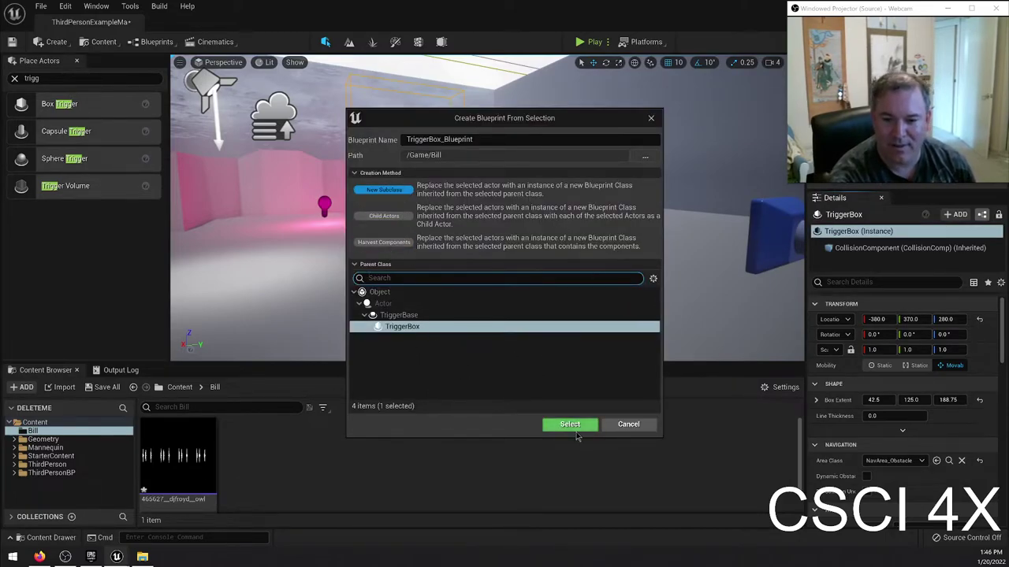
click(487, 139)
double_click(486, 139)
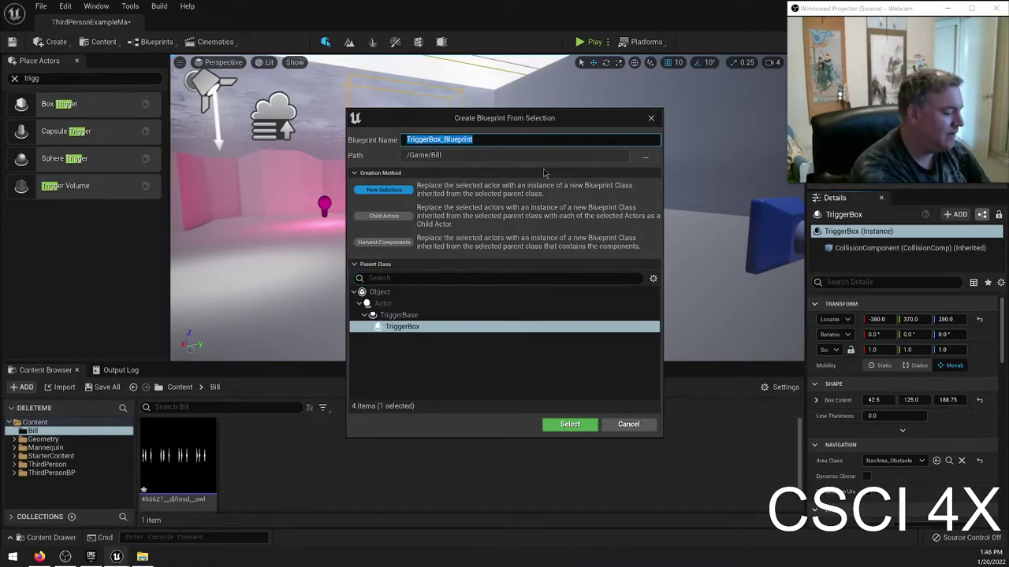
text(SoundT)
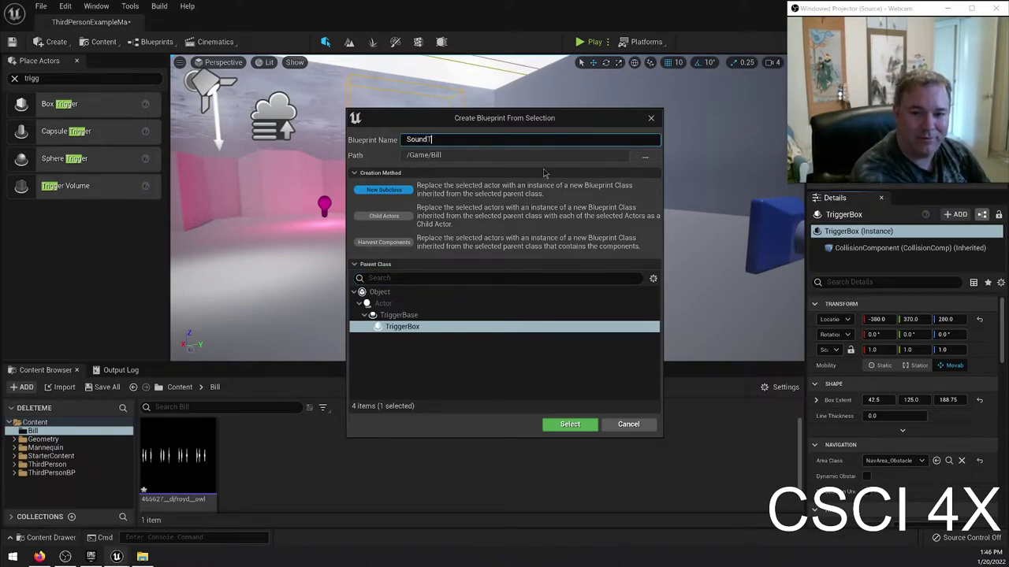
text(rigger)
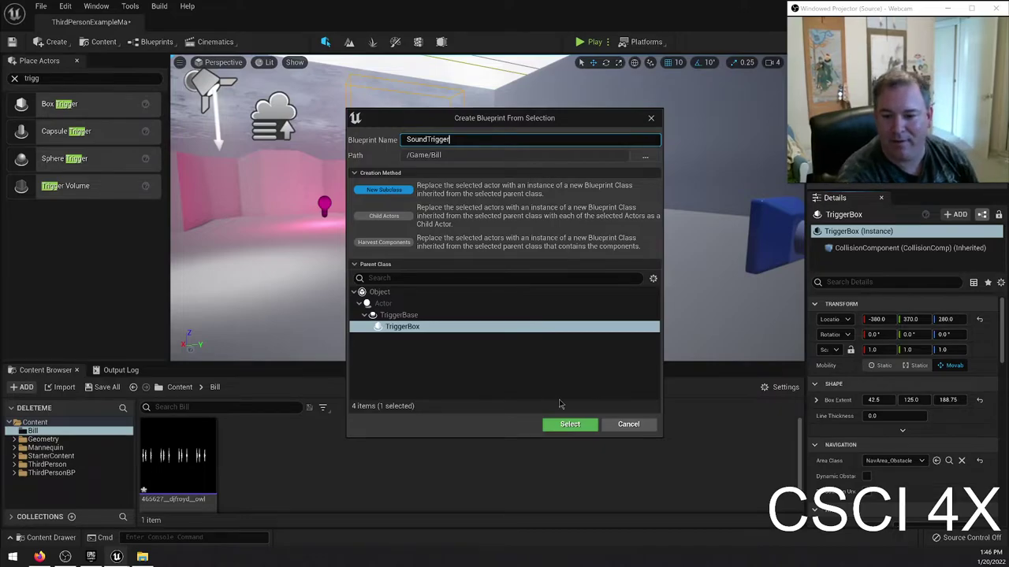
click(559, 424)
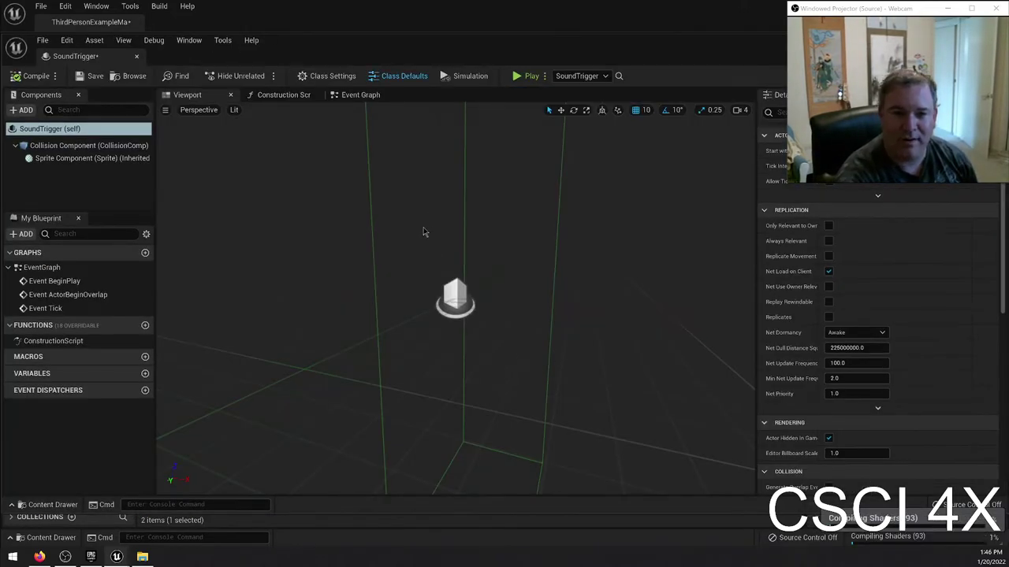
Step: In the SoundTrigger event graph, add a Play Sound 2D node wired from Event ActorBeginOverlap and align it beside the event
right_drag(468, 331, 446, 343)
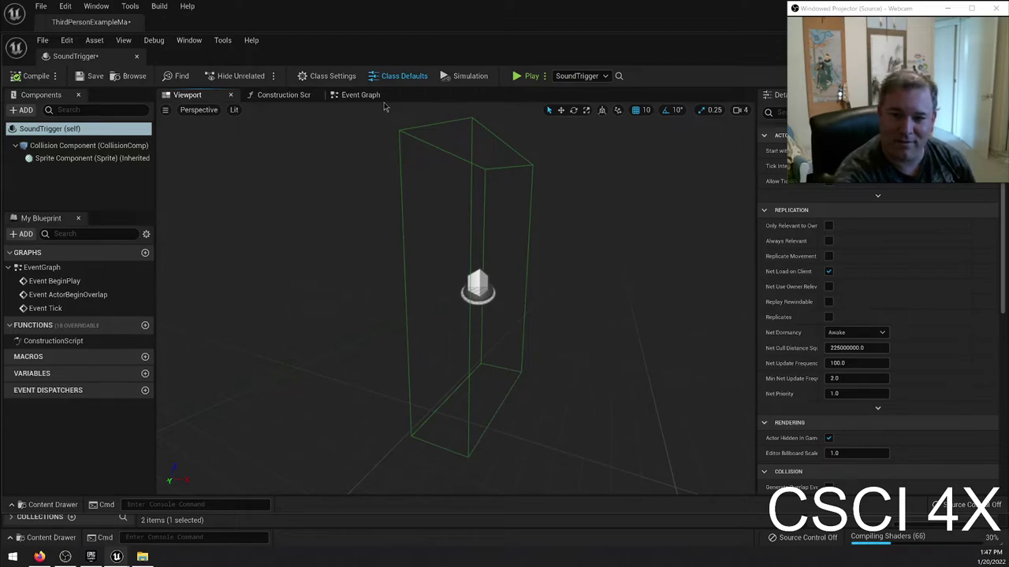
click(365, 99)
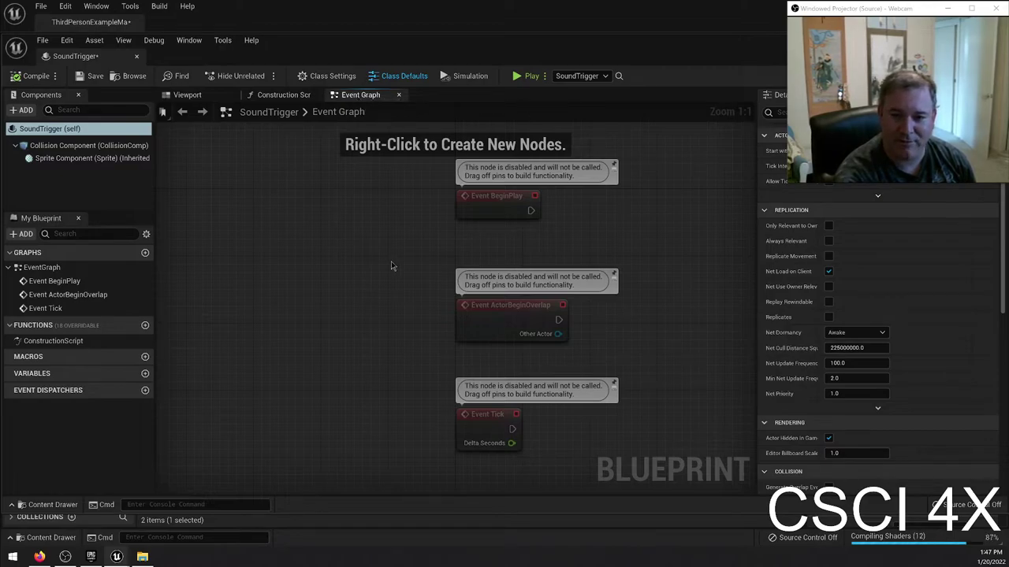
right_drag(392, 266, 229, 288)
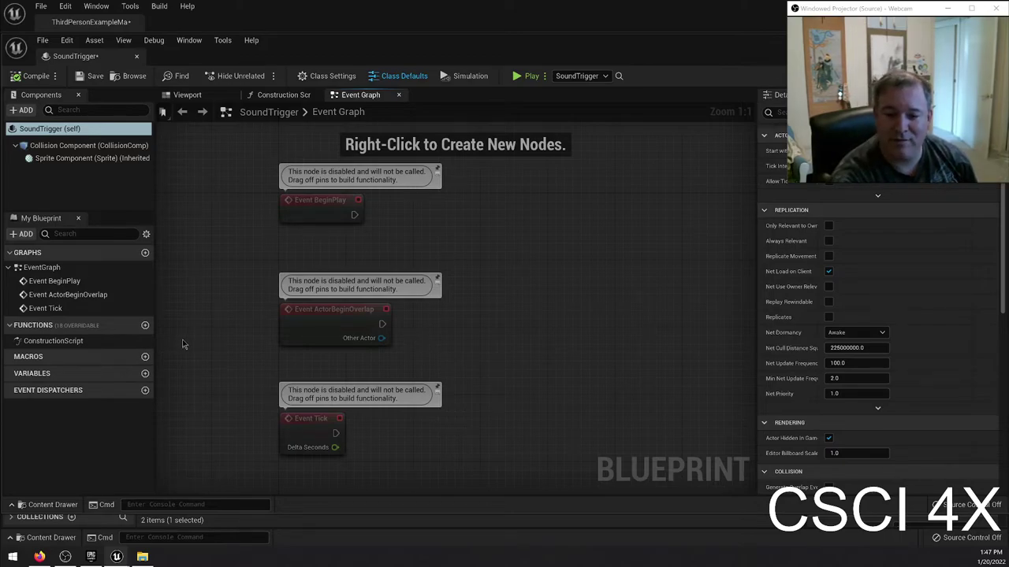
drag(382, 324, 519, 331)
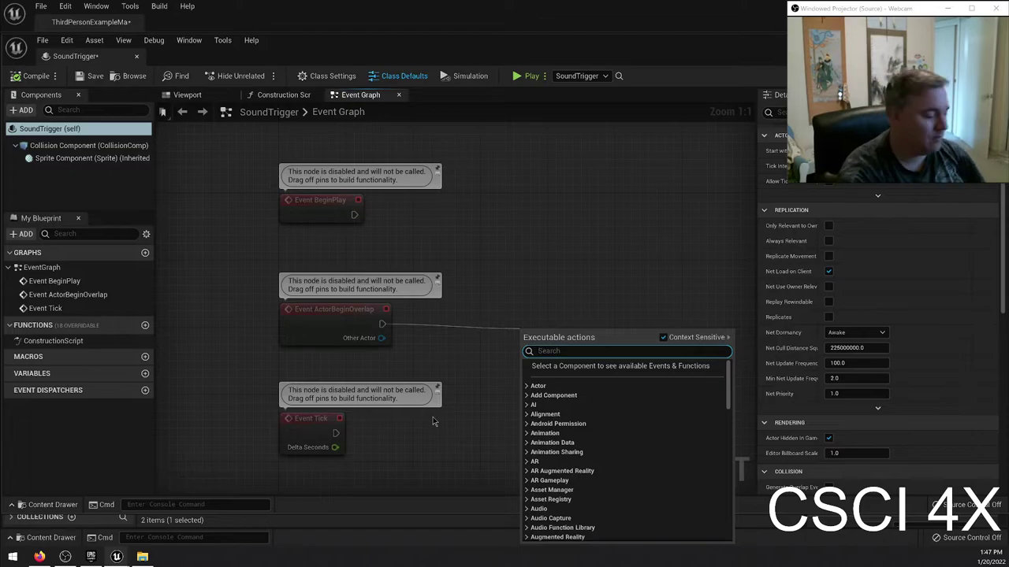
text(play sound)
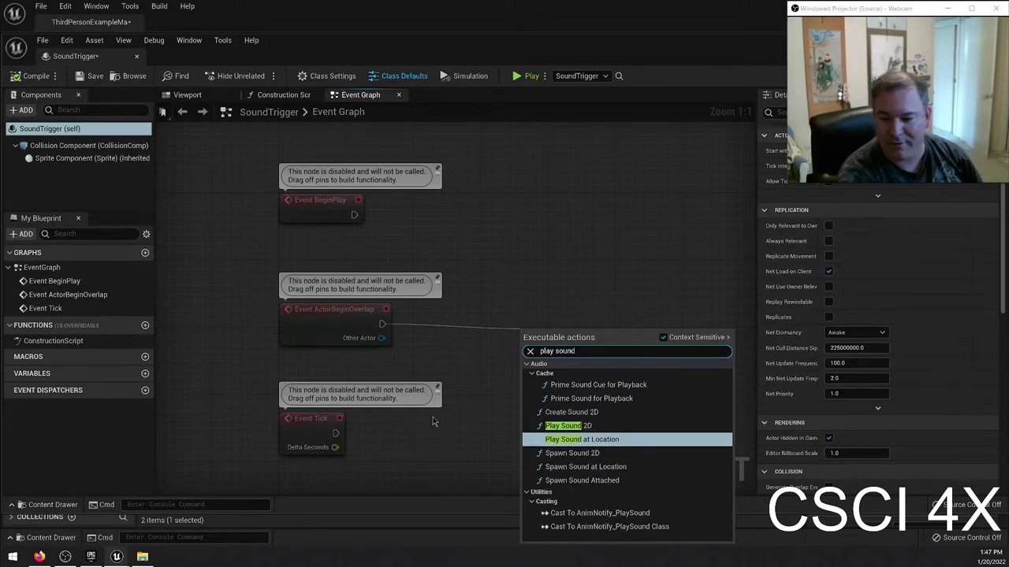
click(596, 426)
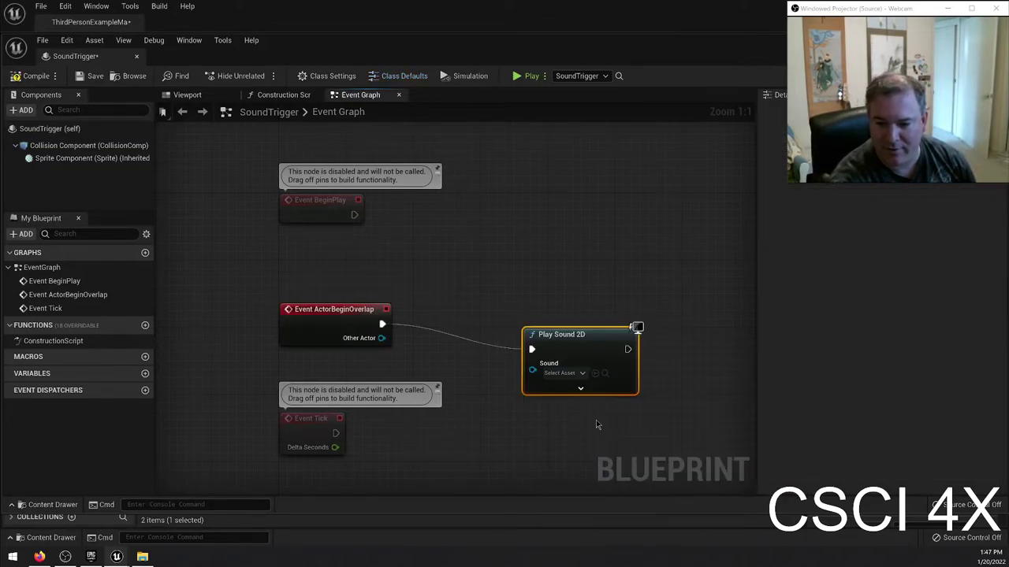
drag(574, 340, 516, 305)
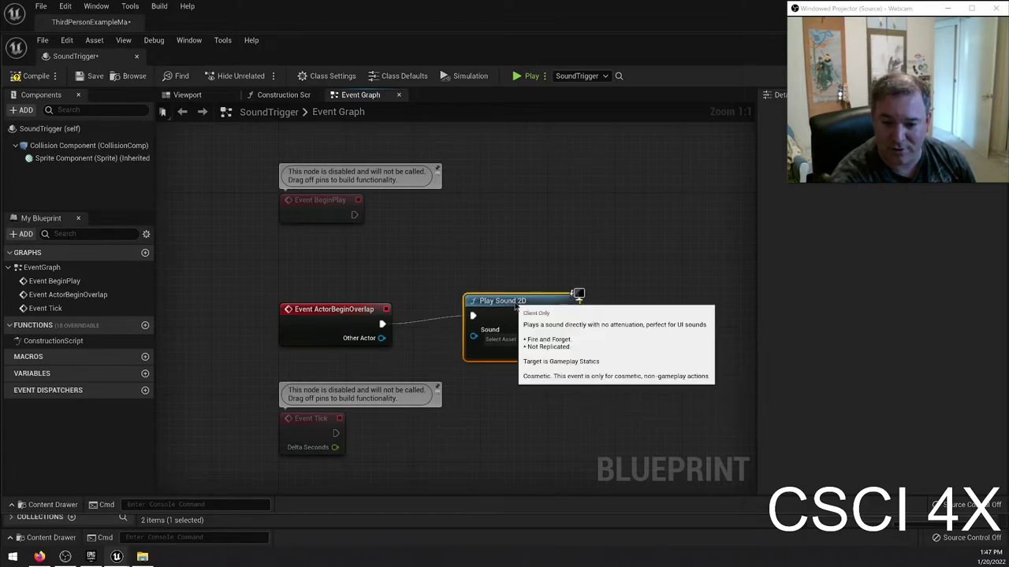
drag(501, 348, 493, 357)
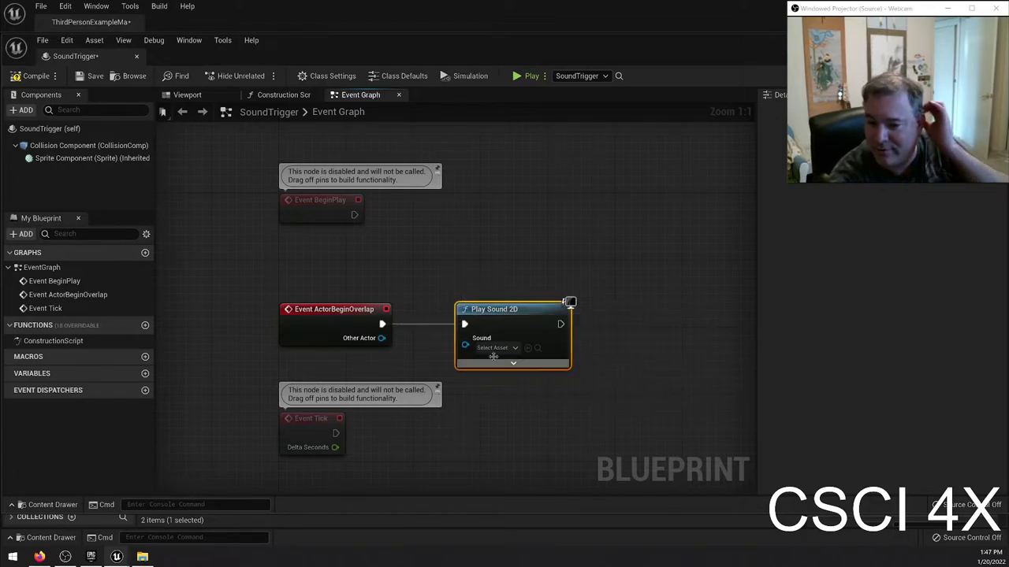
Step: Assign the 465627__djfroyd__owl sound wave to the Play Sound 2D node and compile the blueprint
click(495, 349)
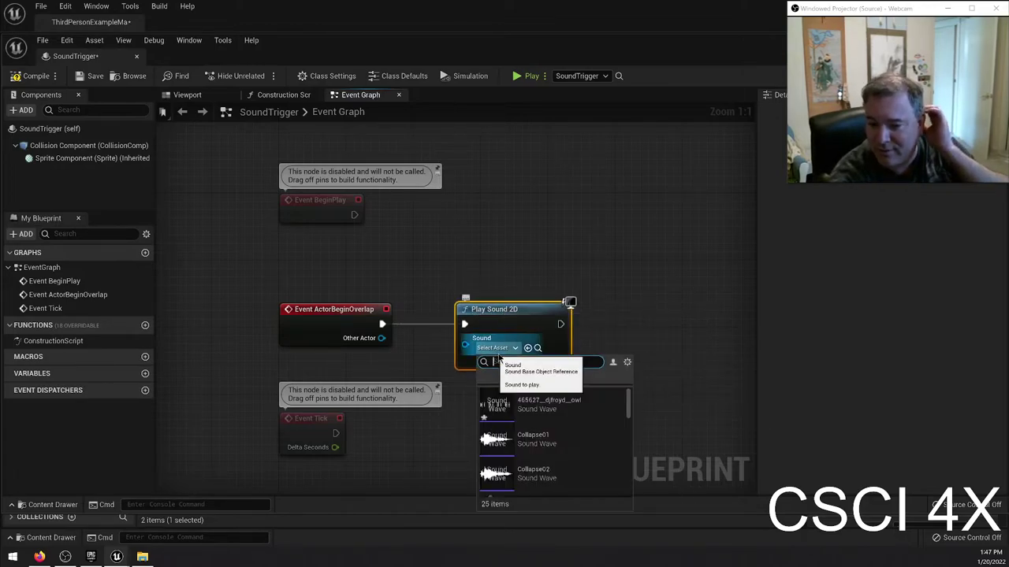
click(587, 407)
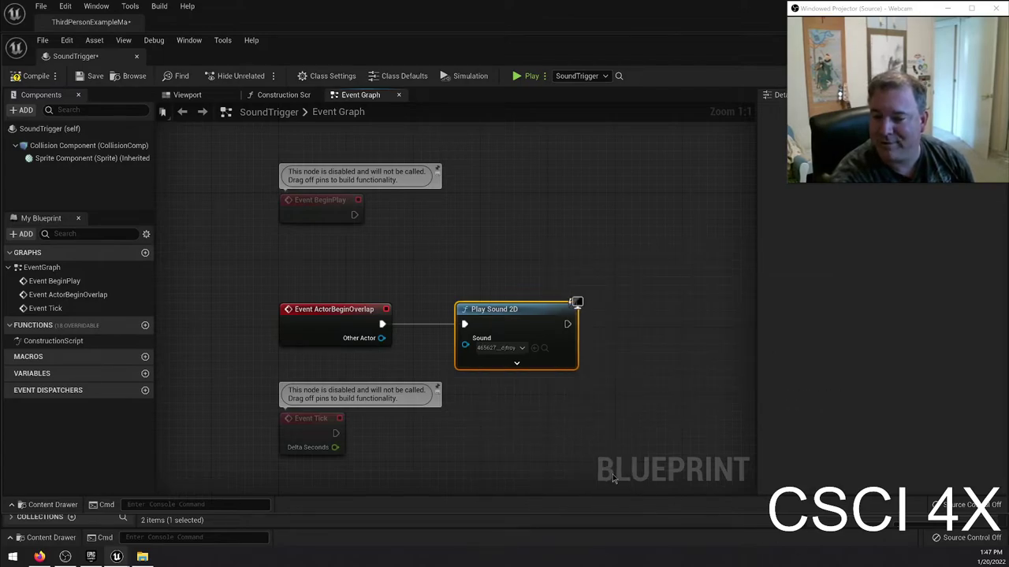
click(35, 77)
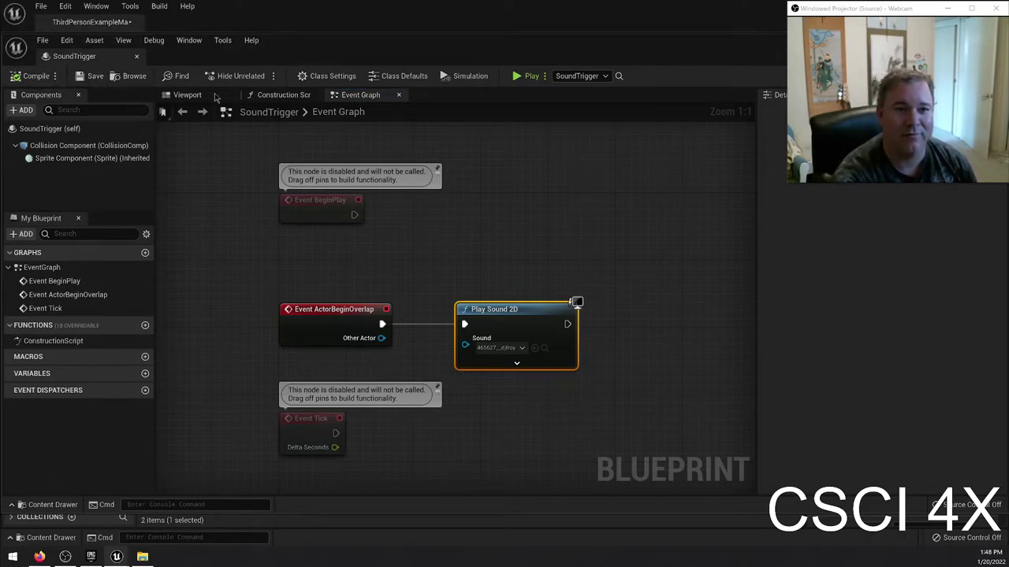
Step: Save all changed assets and the map, and move the blueprint editor window away from the level editor
click(42, 40)
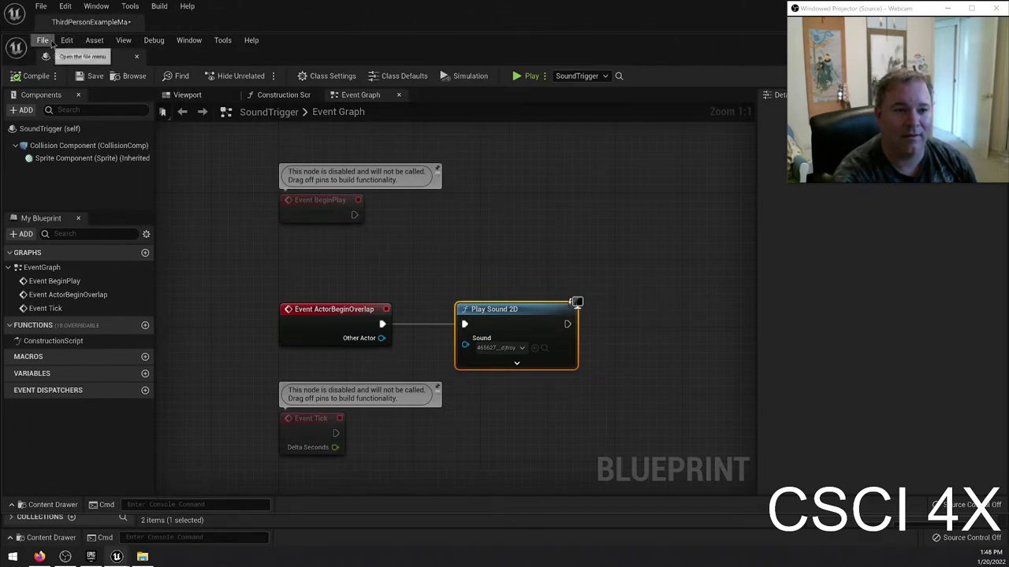
click(59, 91)
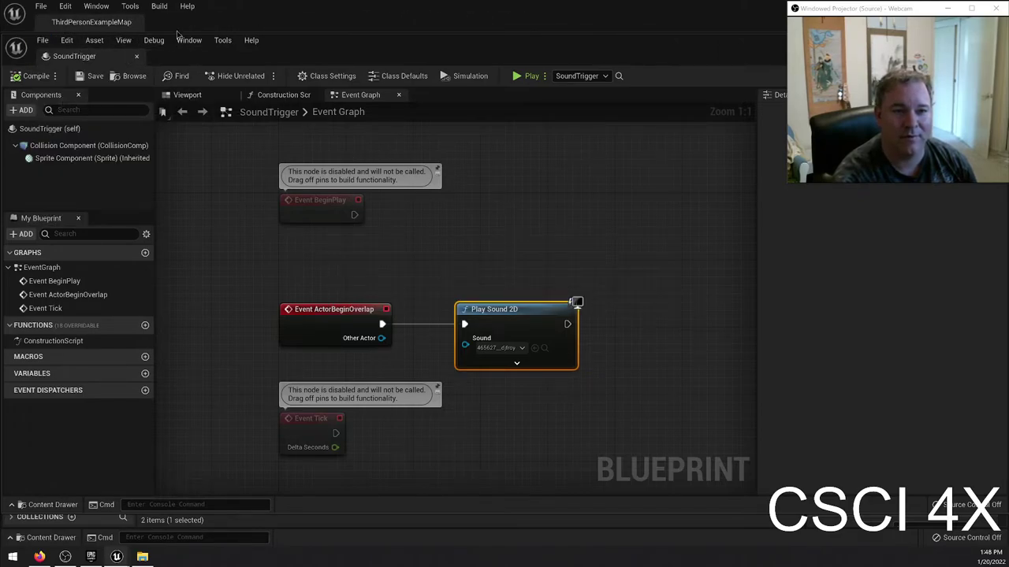
drag(389, 44, 0, 276)
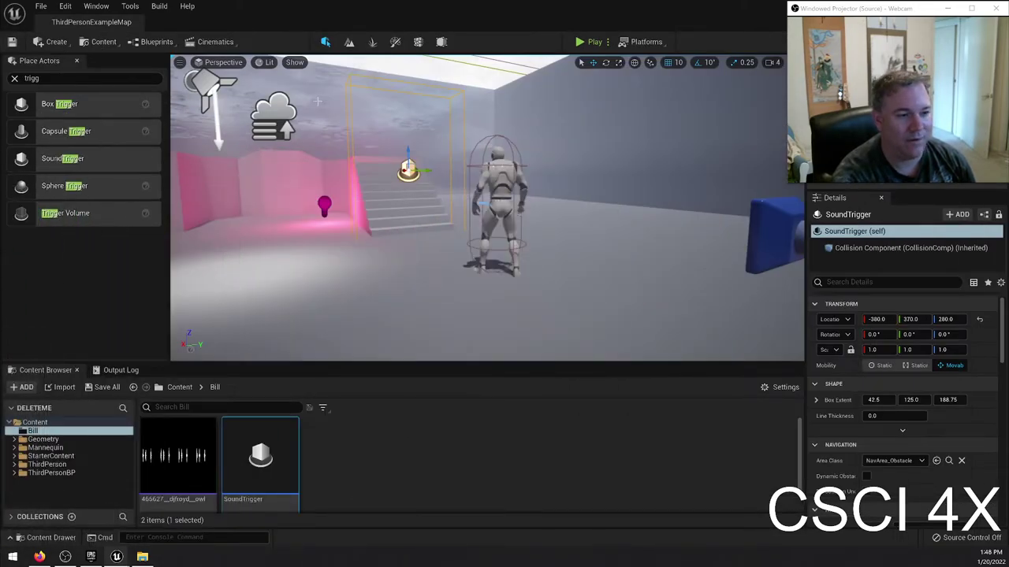
Step: Play-test the level by running the character up the stairs through the sound trigger and back, and end the session
click(583, 42)
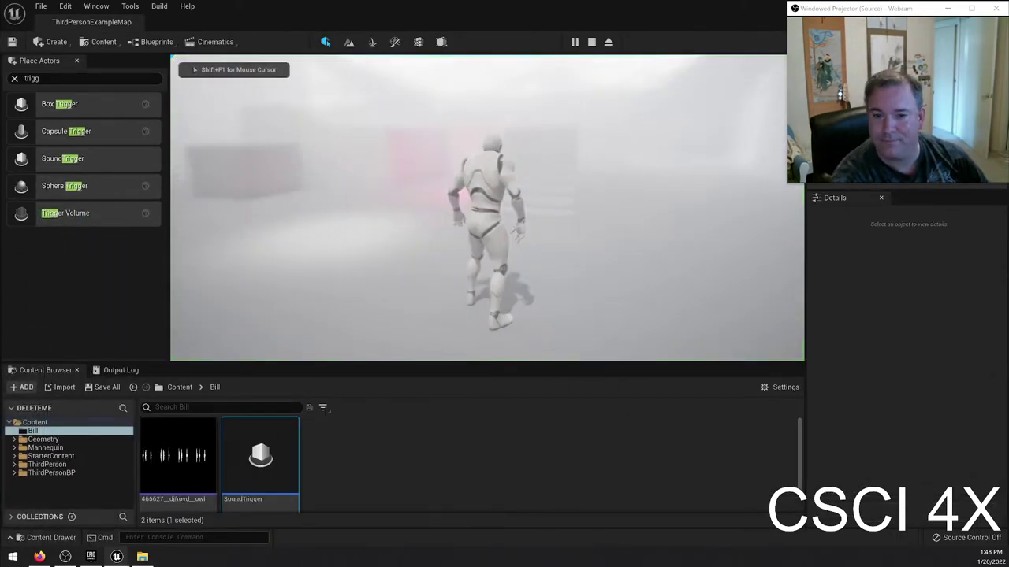
key(w)
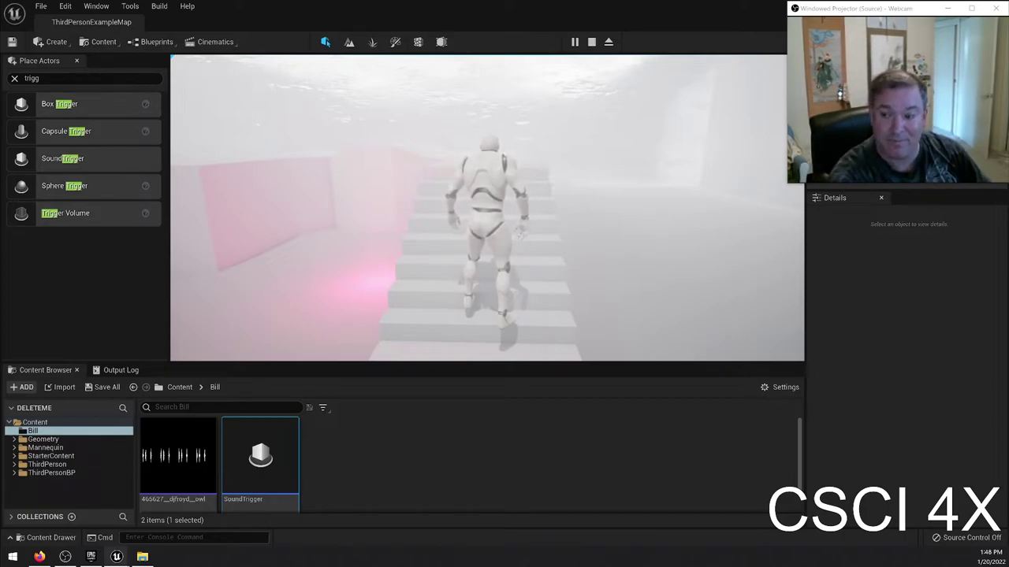
key(s)
key(w)
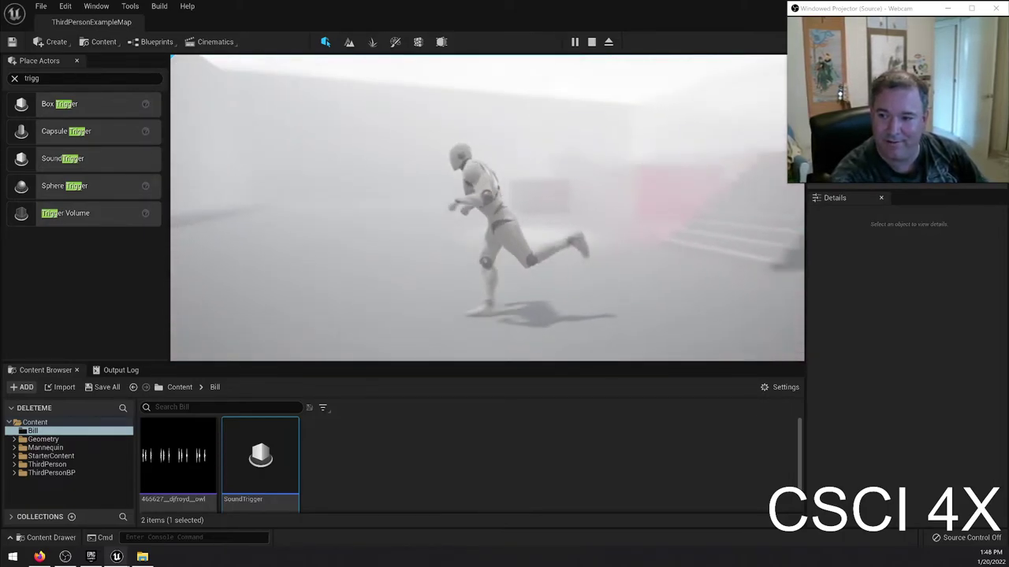
key(s)
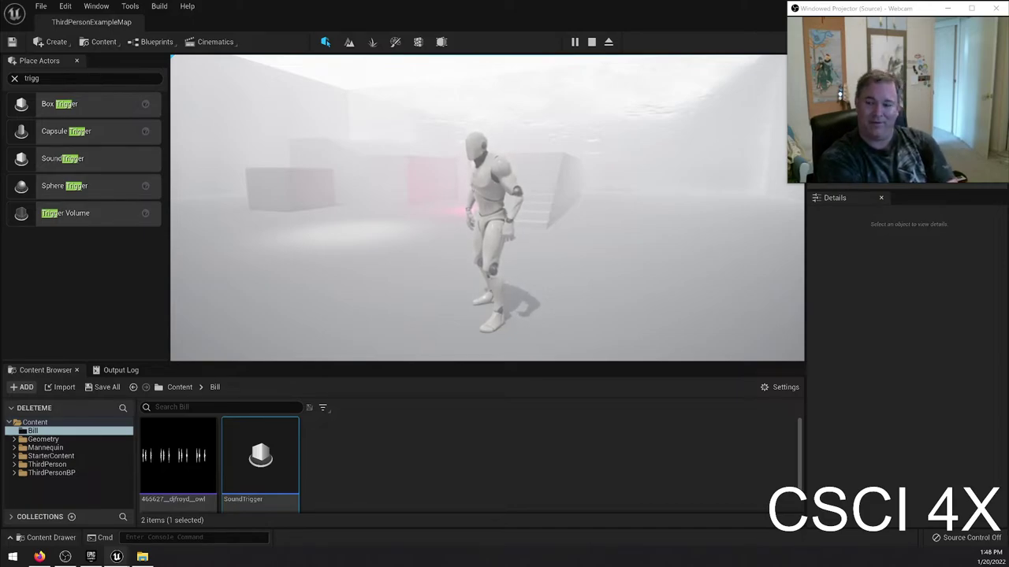
key(s)
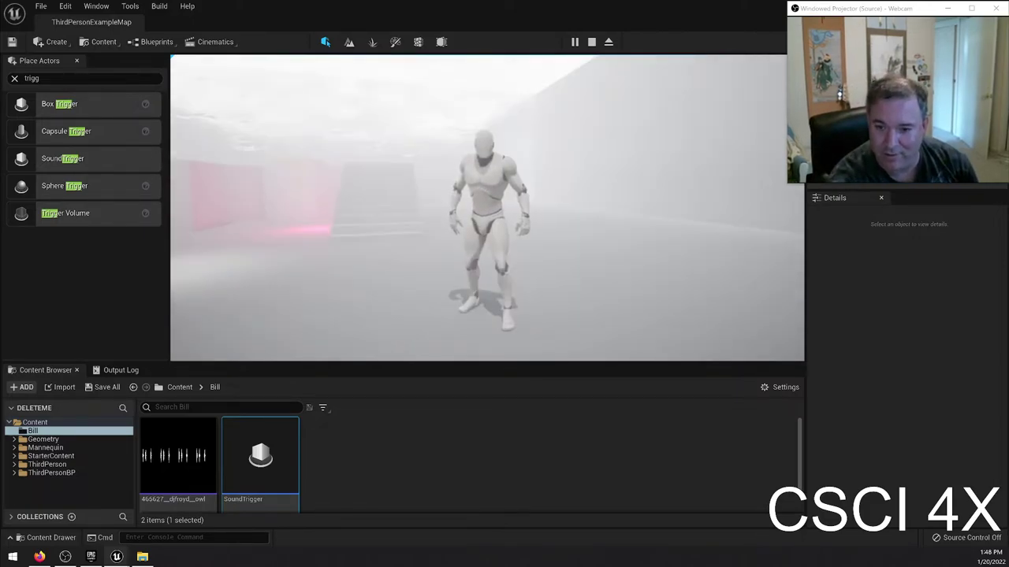
key(Escape)
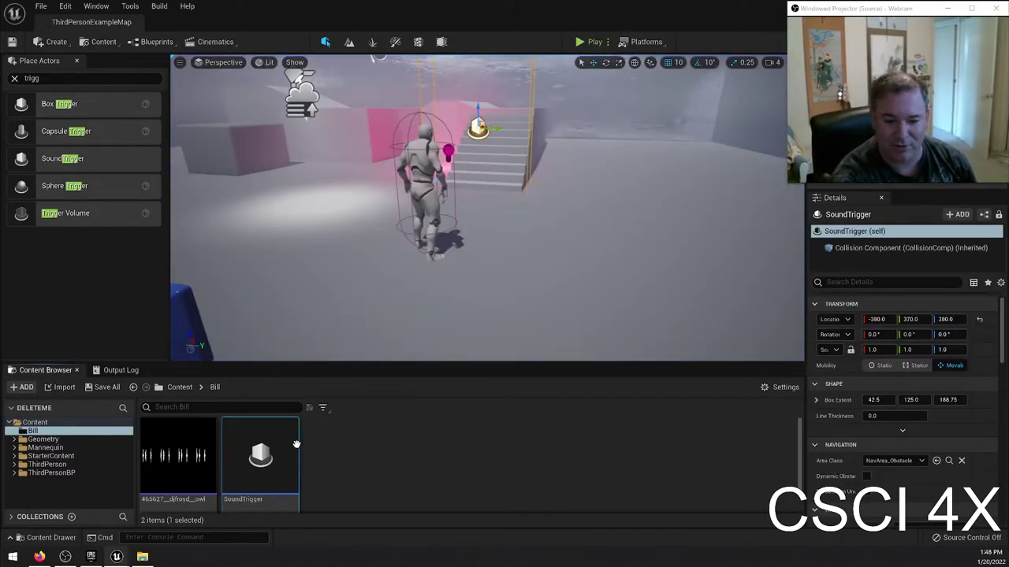
Step: Reopen the SoundTrigger blueprint, add a Print String node wired from Event BeginPlay, and align it beside the event
double_click(260, 455)
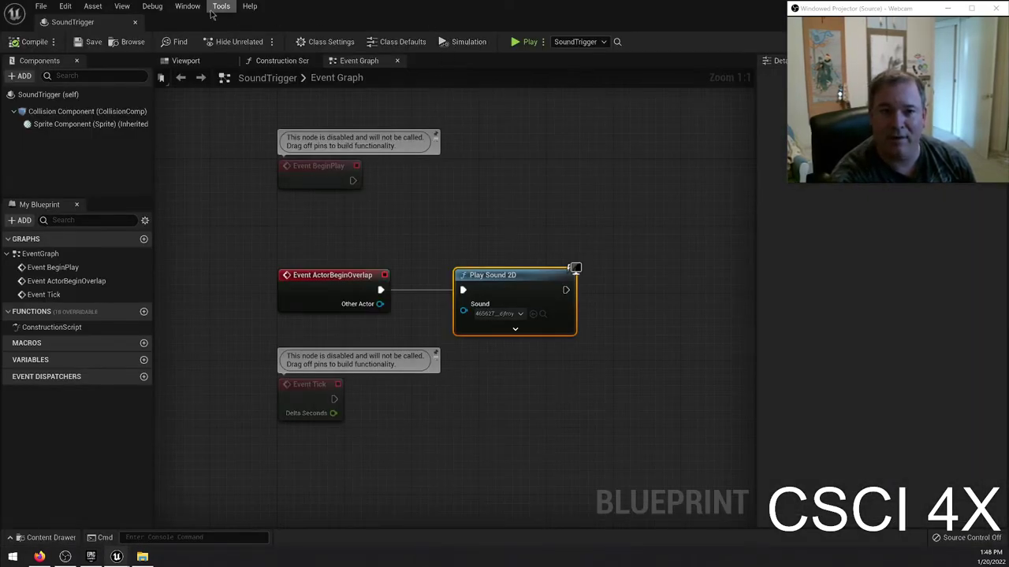
drag(312, 5, 0, 236)
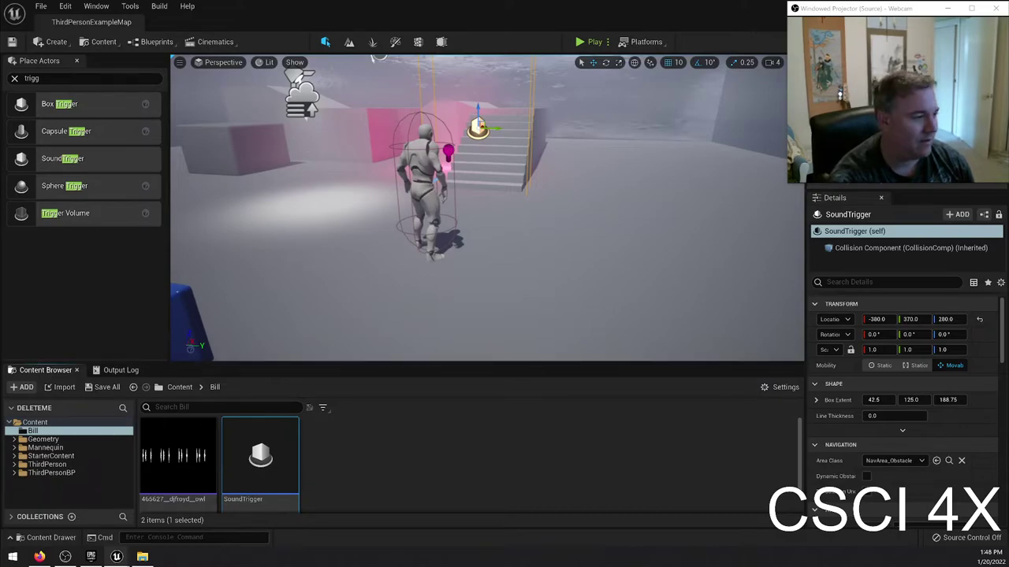
drag(0, 319, 810, 2)
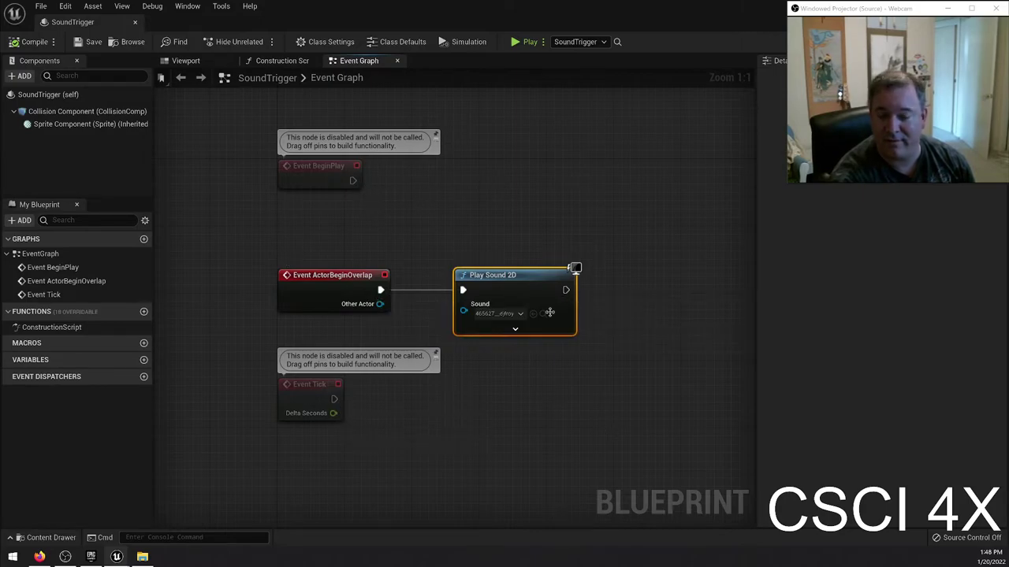
drag(359, 183, 446, 192)
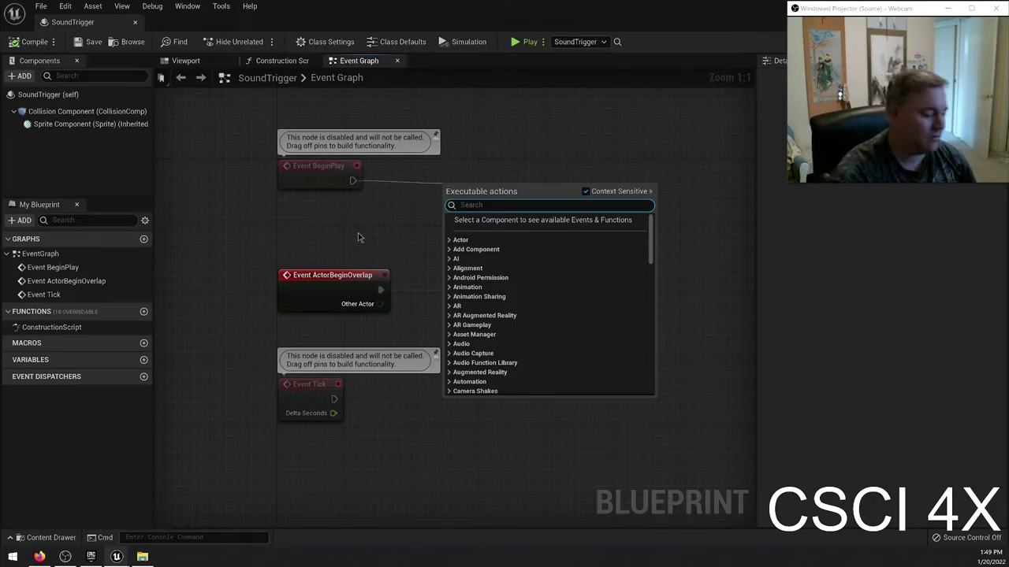
text(print)
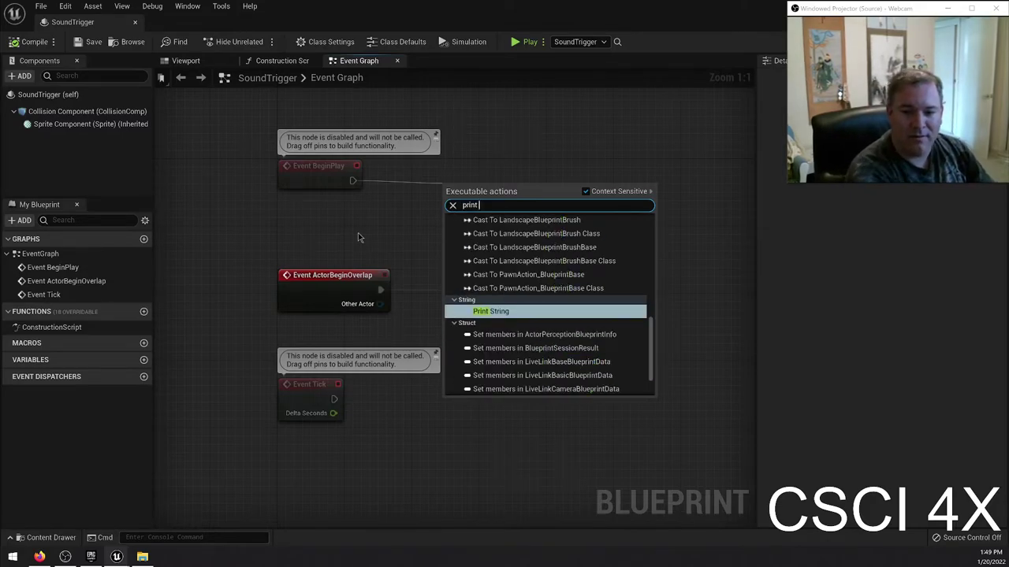
click(497, 311)
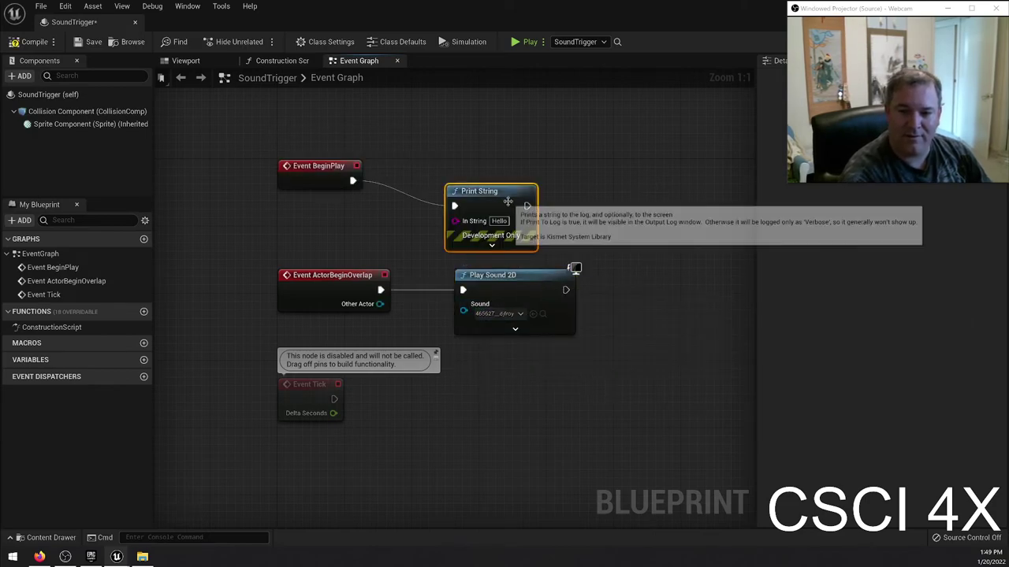
drag(507, 201, 475, 178)
Step: Set the Print String node's In String text to a person's name followed by "is Awesome"
click(465, 195)
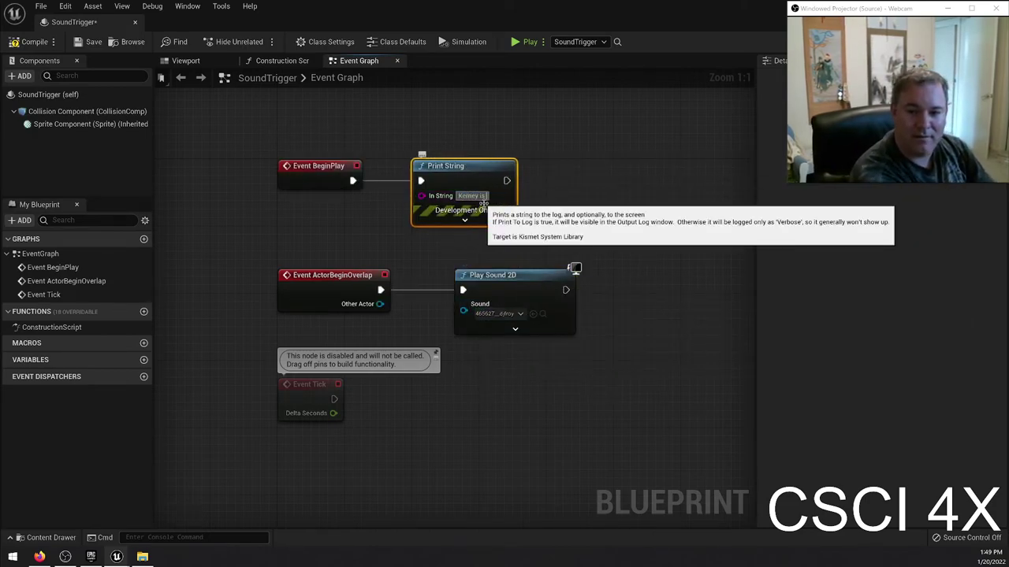
text(Kerney is Awesome)
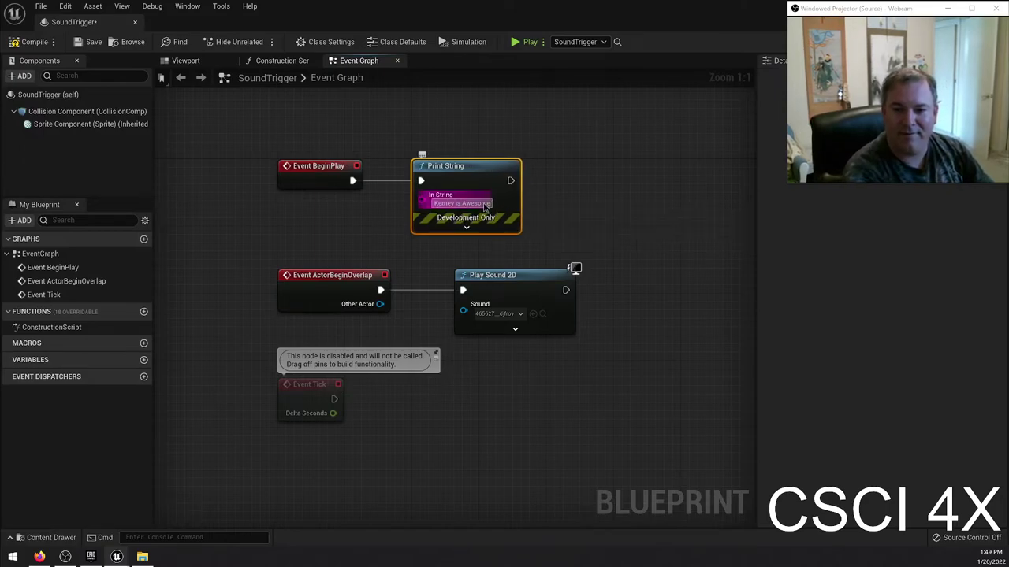
click(555, 194)
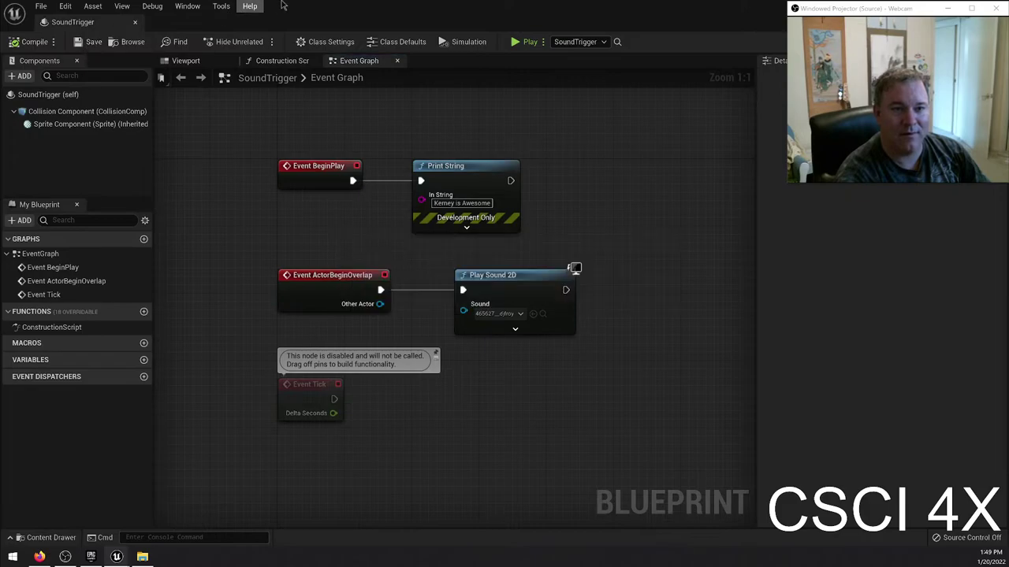
Step: Move the blueprint editor aside and play-test the level, running and jumping through the stair trigger repeatedly before ending the session
drag(278, 7, 0, 212)
click(577, 43)
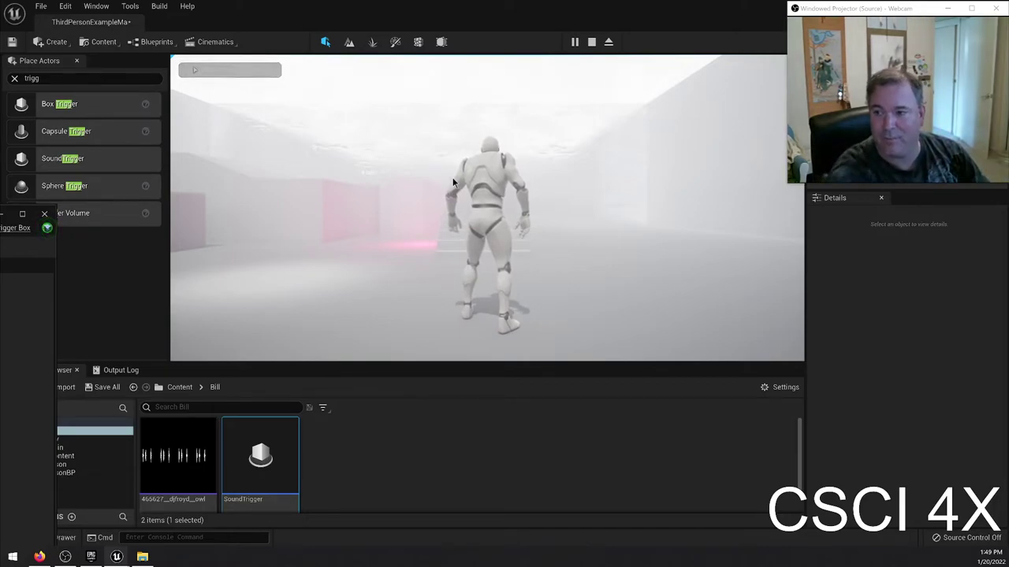
click(418, 230)
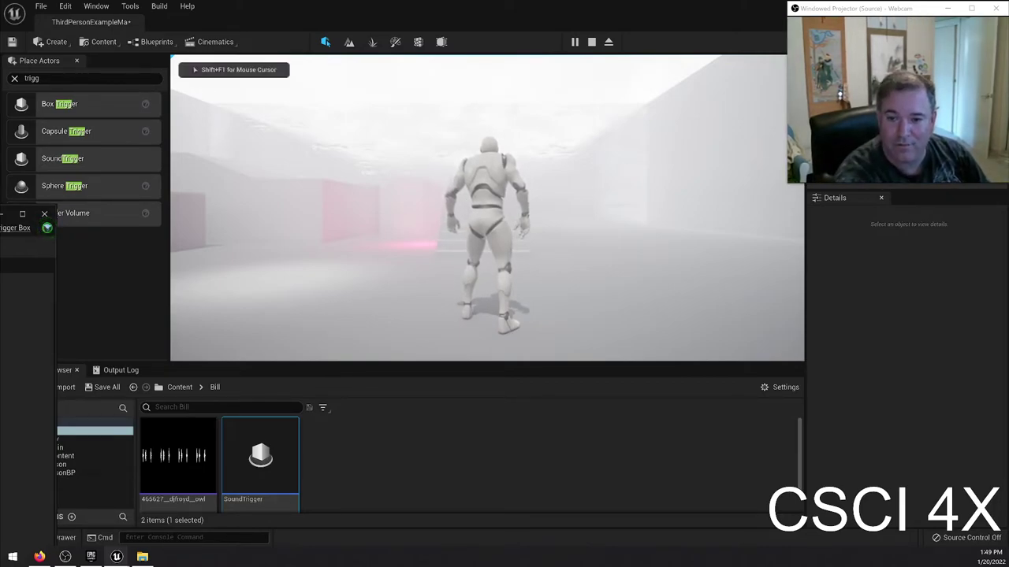
key(w)
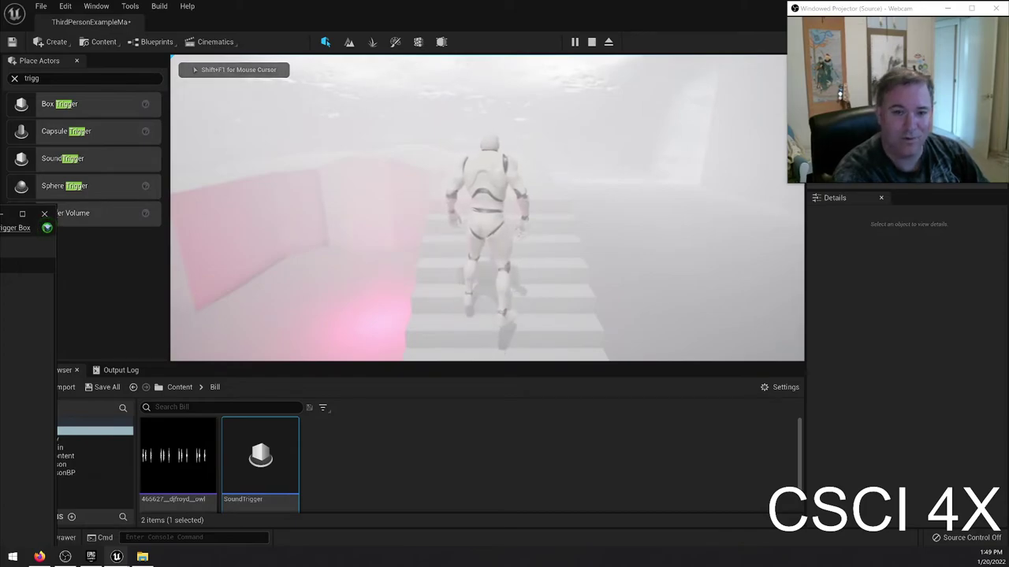
key(w)
key(w)
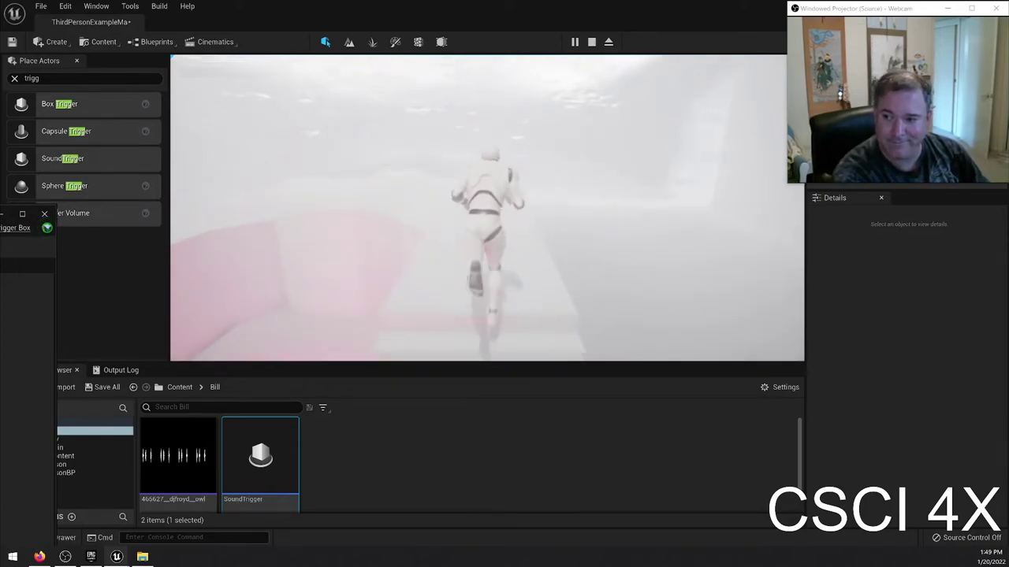
key(space)
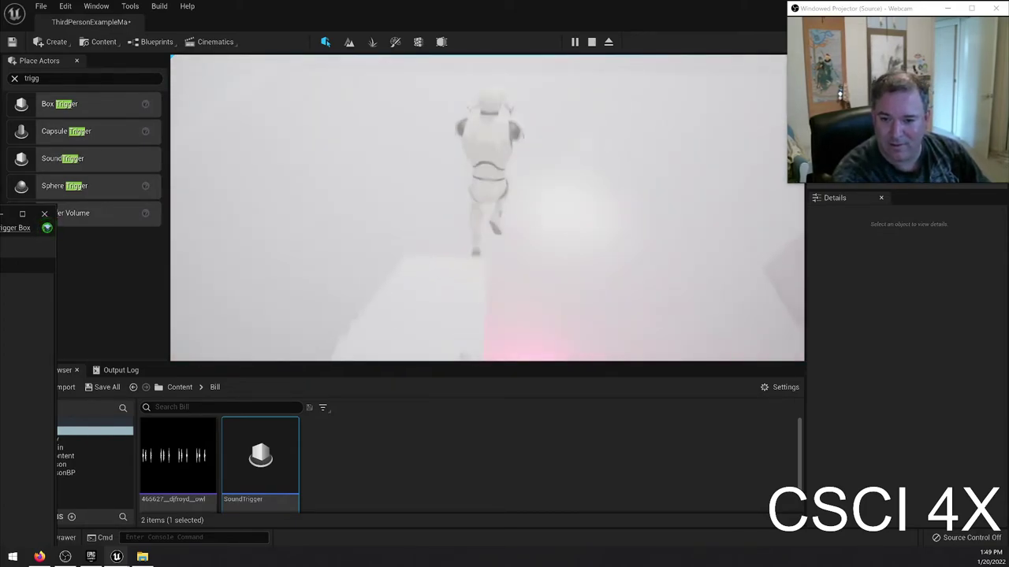
key(w)
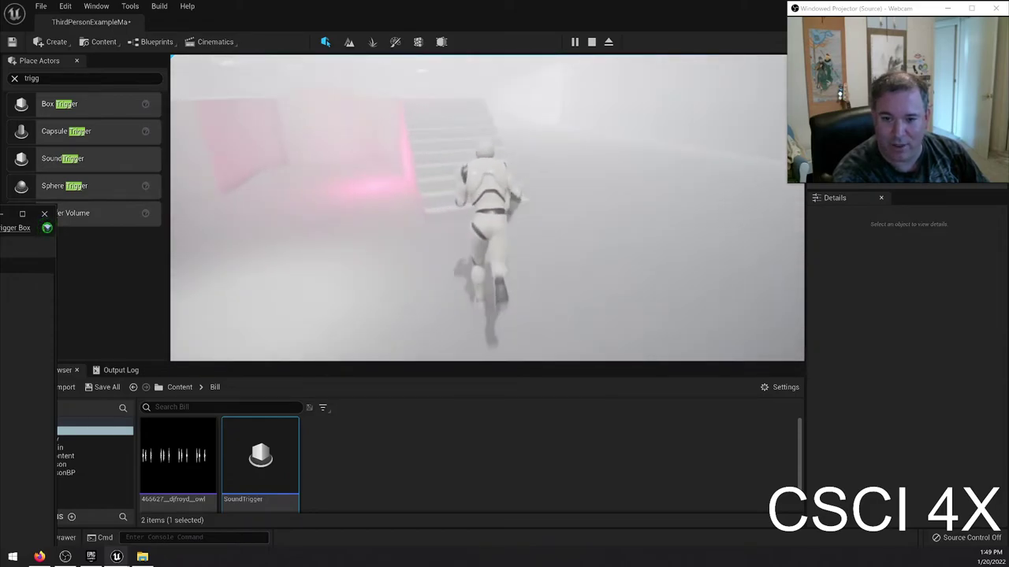
key(w)
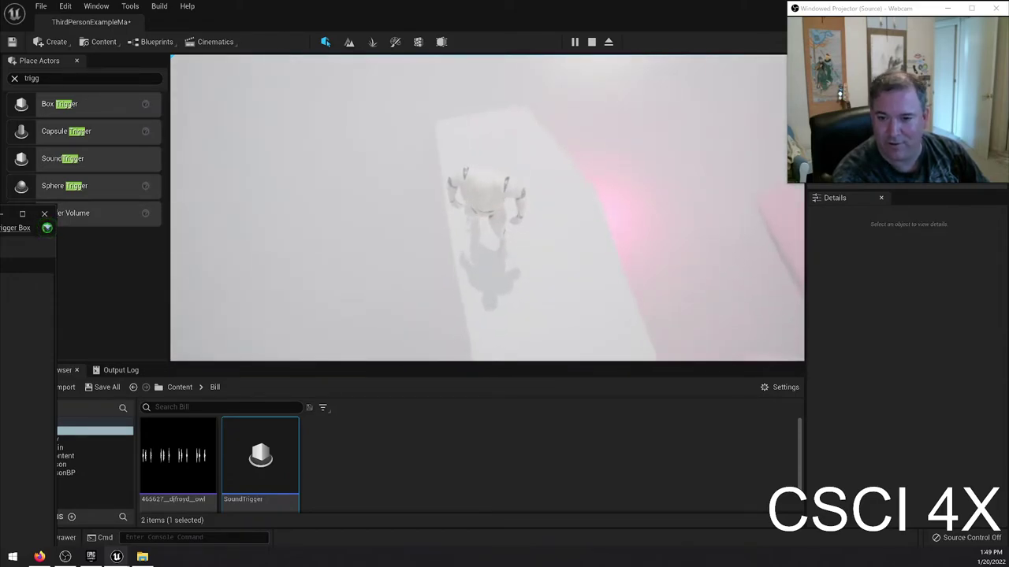
key(w)
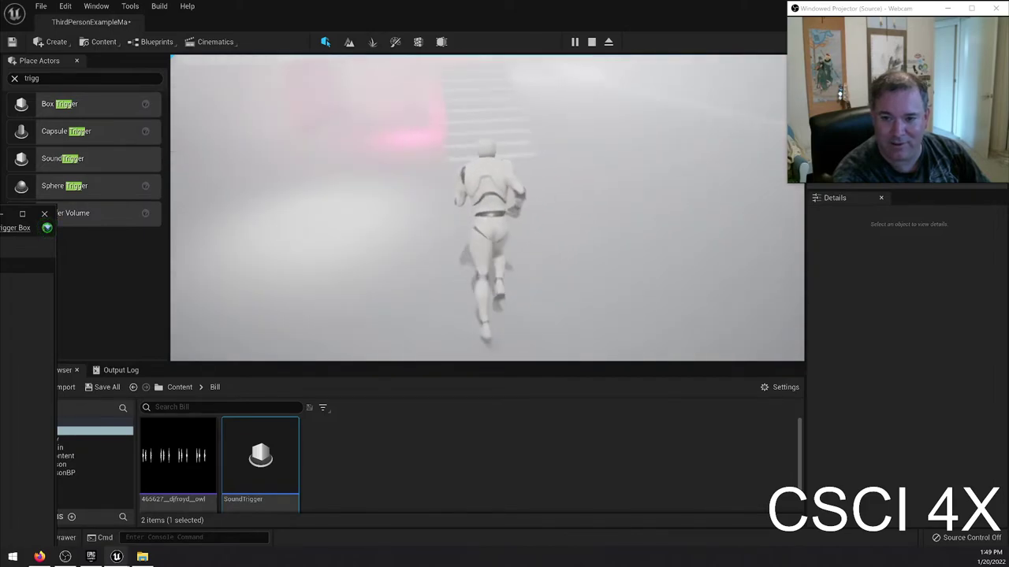
key(w)
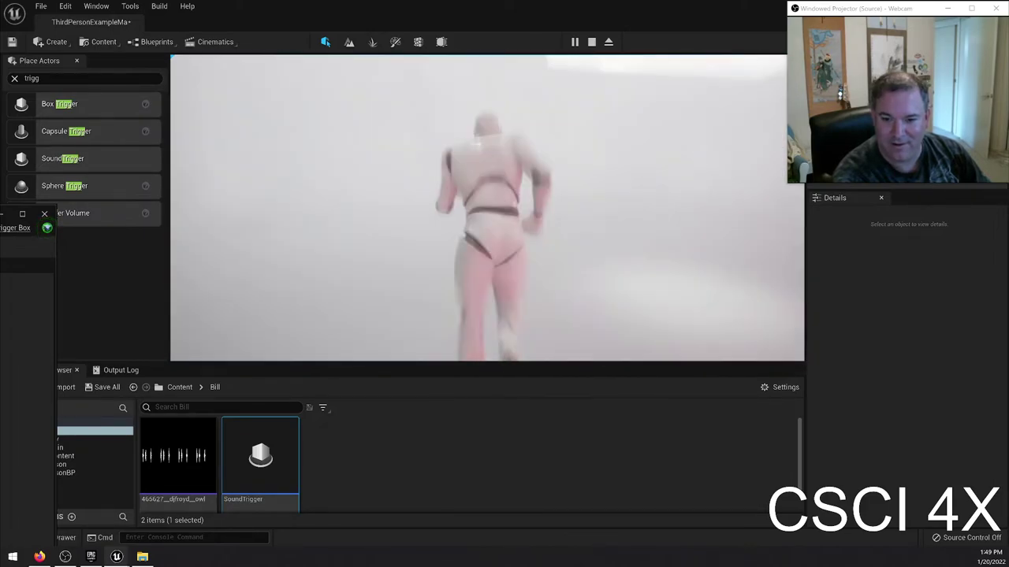
key(w)
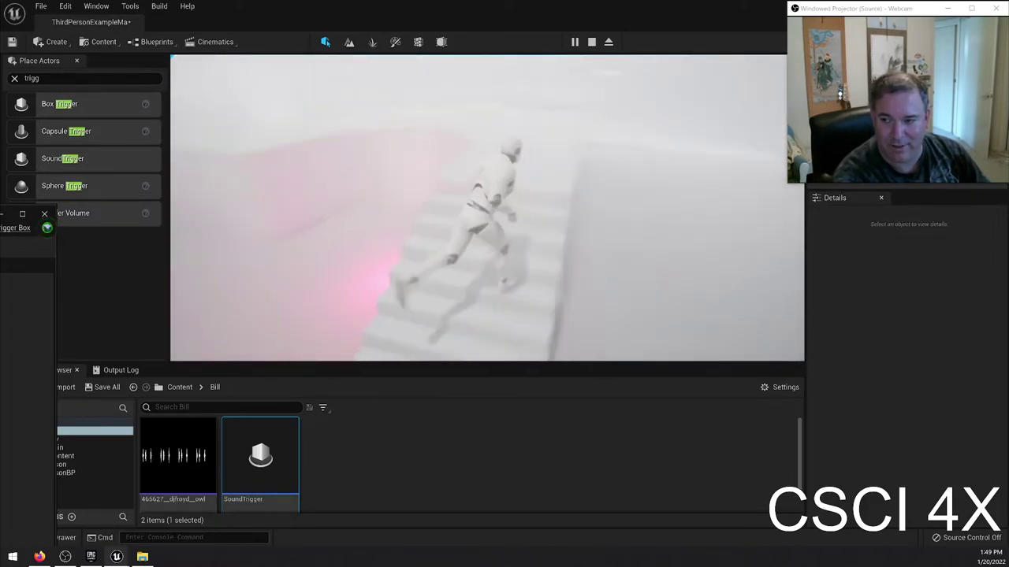
key(w)
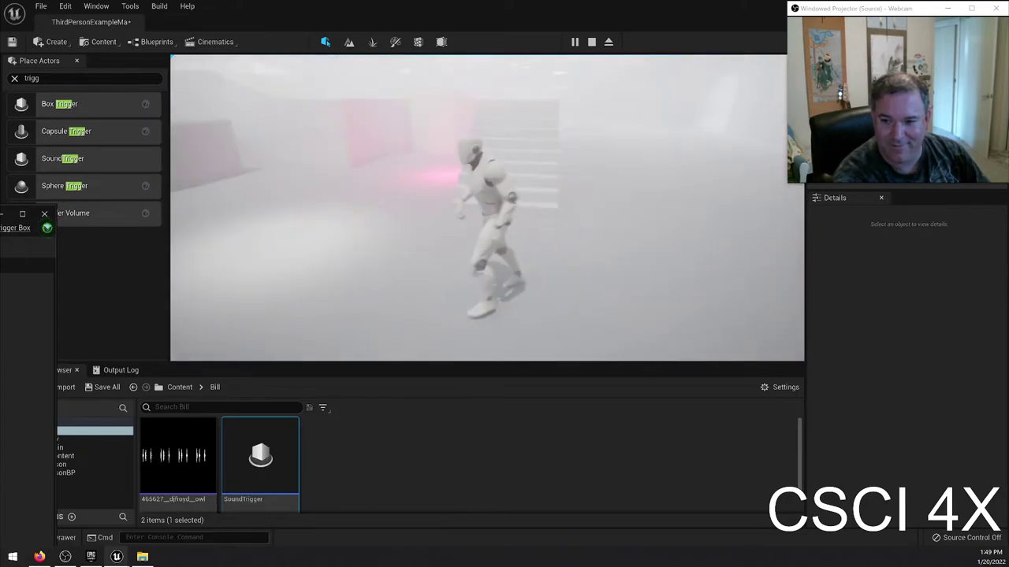
key(w)
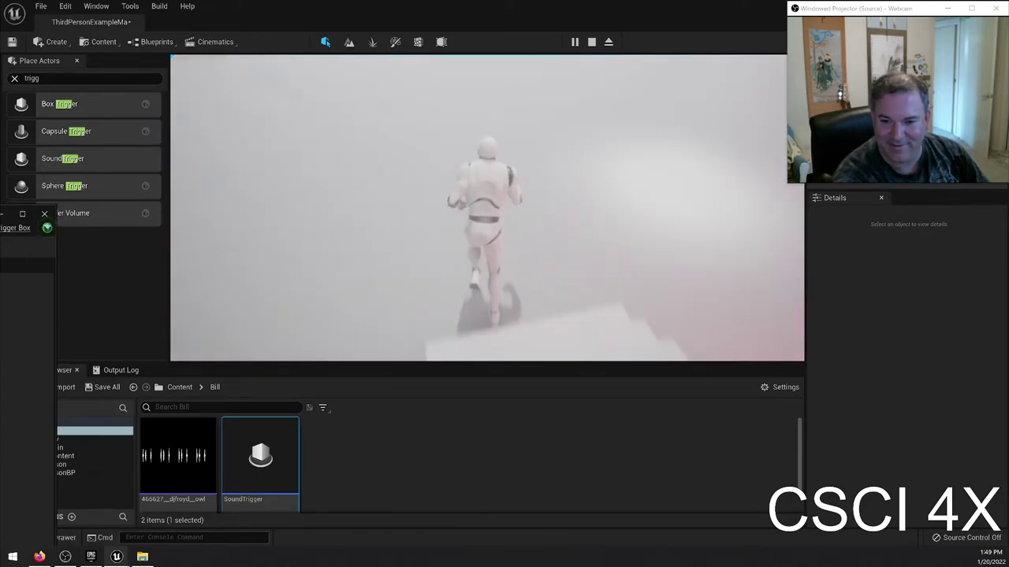
key(w)
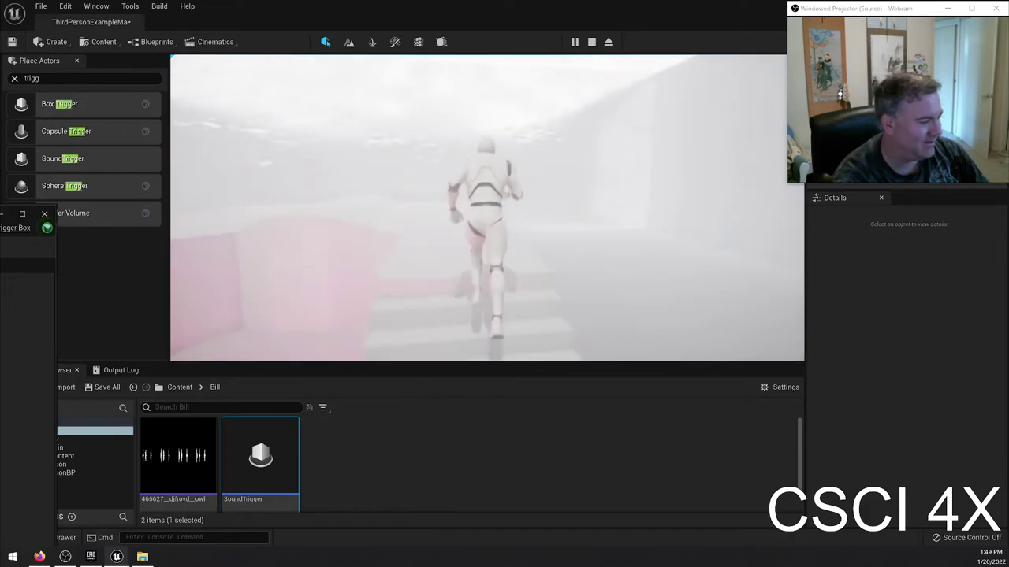
key(Escape)
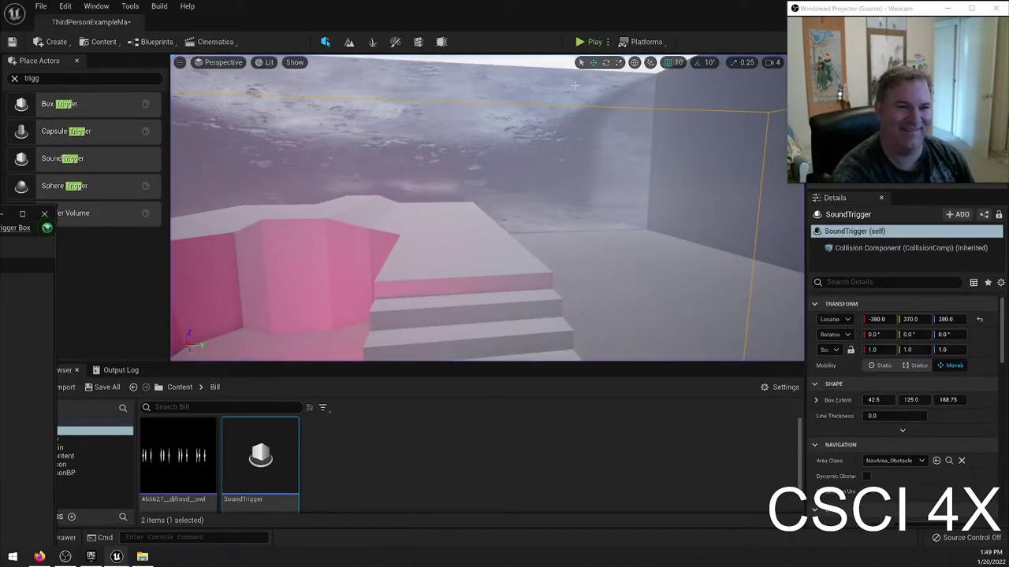
Step: In the SoundTrigger event graph, add a Spawn Emitter Attached node wired from Event Tick and feed the Collision Component into Attach to Component
drag(0, 232, 17, 322)
click(499, 302)
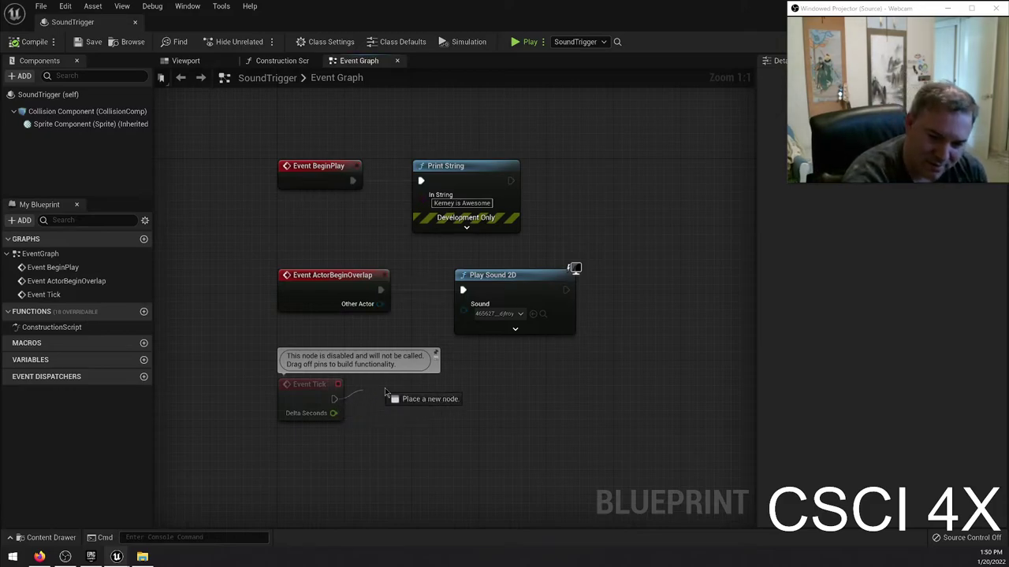
drag(427, 388, 429, 387)
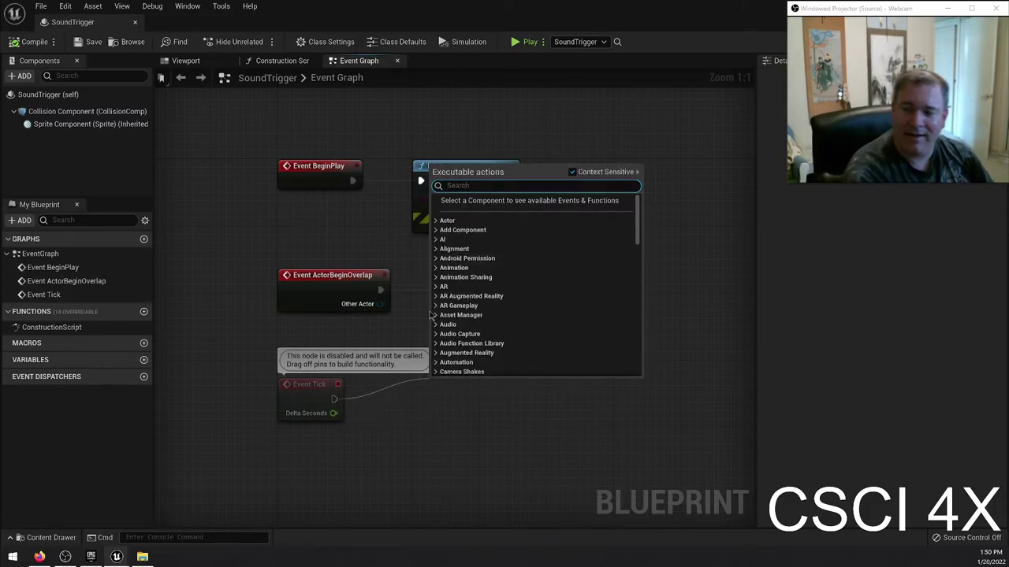
text(emit)
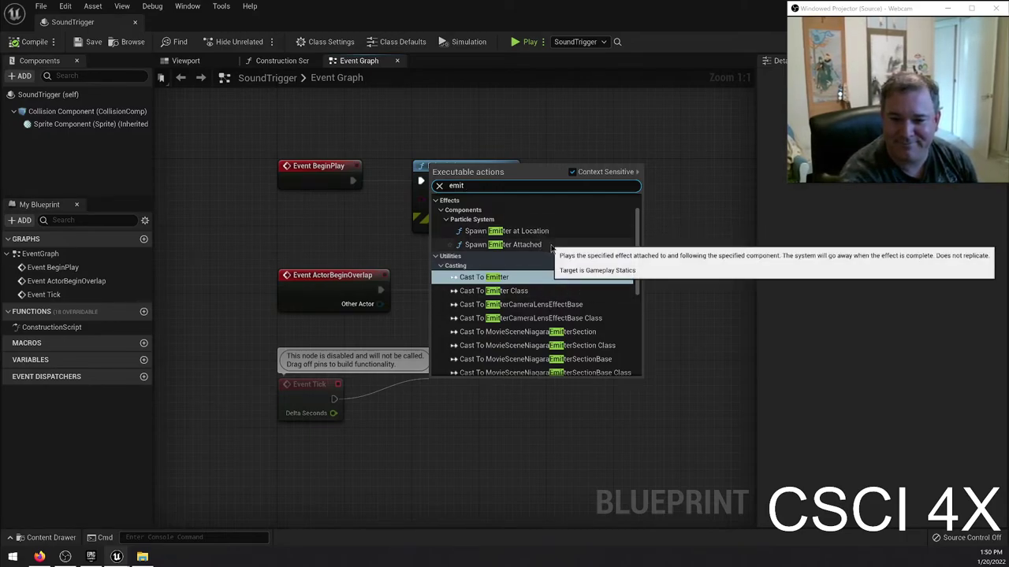
click(543, 245)
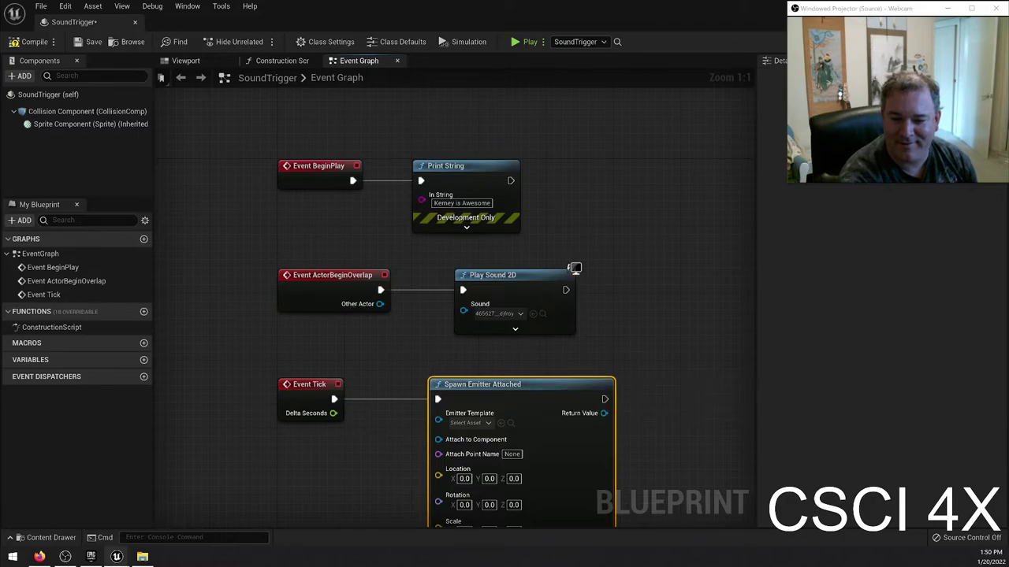
right_drag(673, 385, 596, 266)
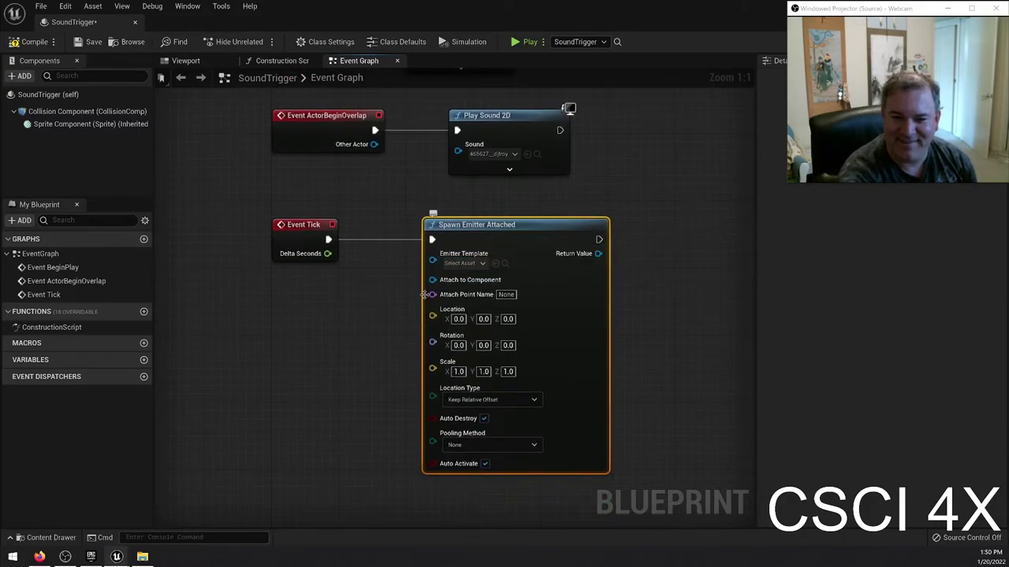
drag(67, 114, 435, 282)
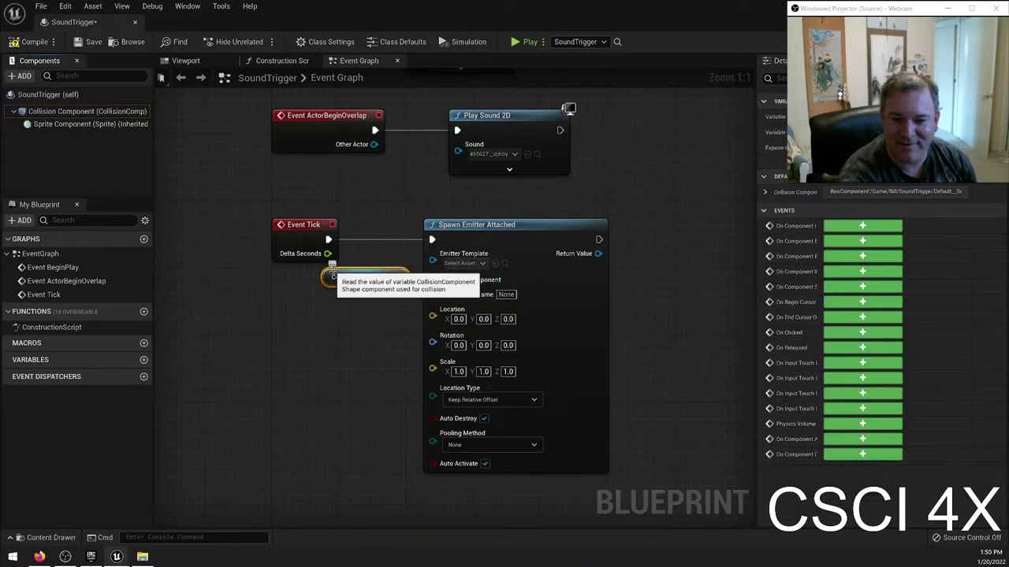
Step: Set the Spawn Emitter Attached node's Emitter Template to P_Explosion and save the SoundTrigger blueprint
click(315, 293)
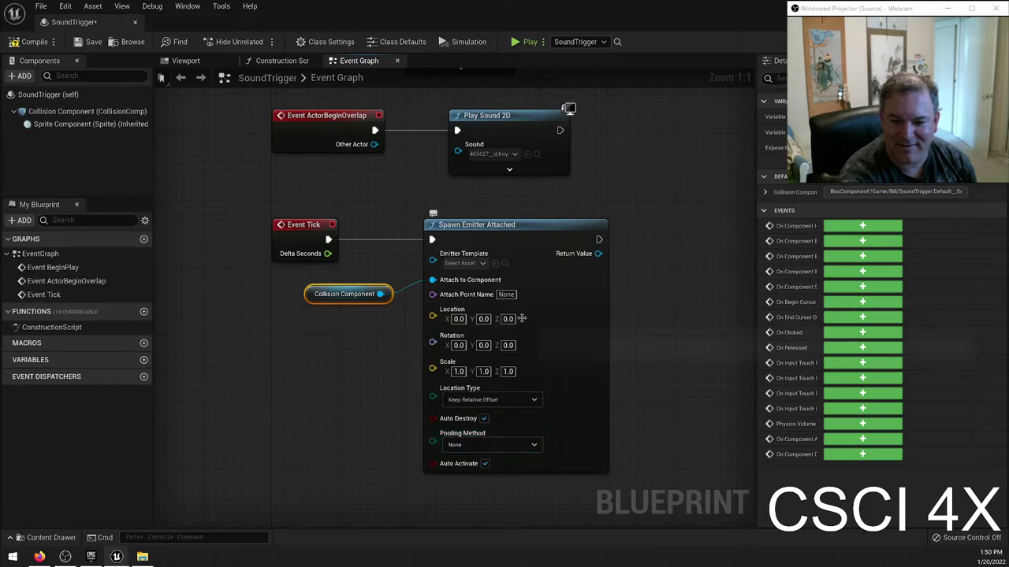
click(471, 263)
click(505, 352)
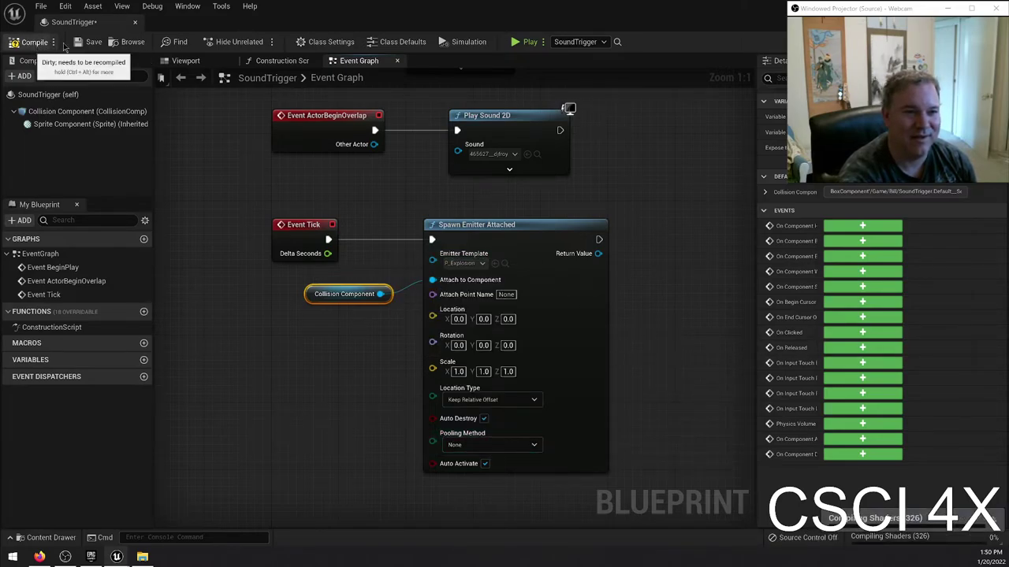
click(94, 49)
Step: Move the blueprint editor aside and play-test the level, running toward the stairs before ending the session
drag(173, 19, 0, 235)
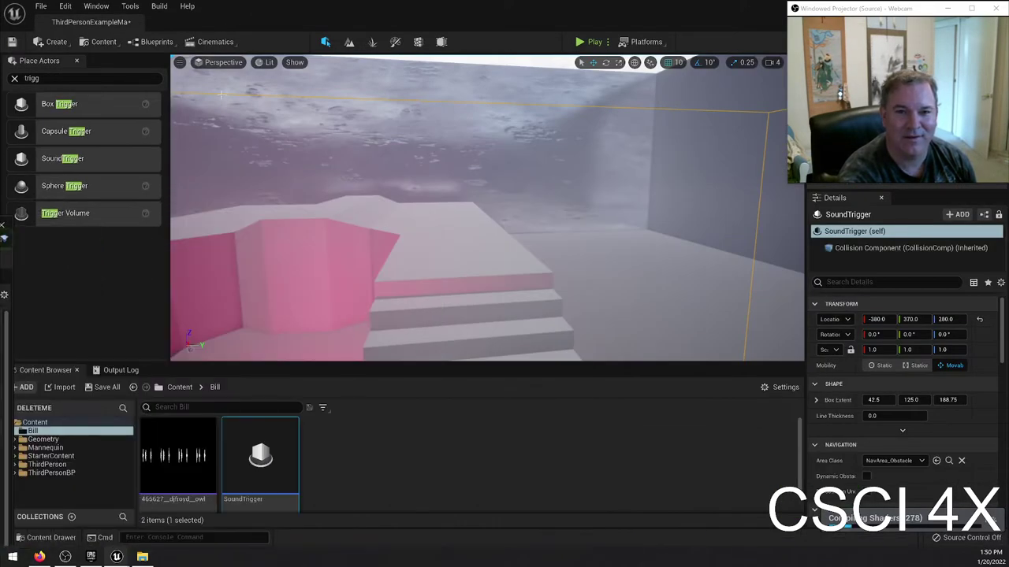
click(589, 42)
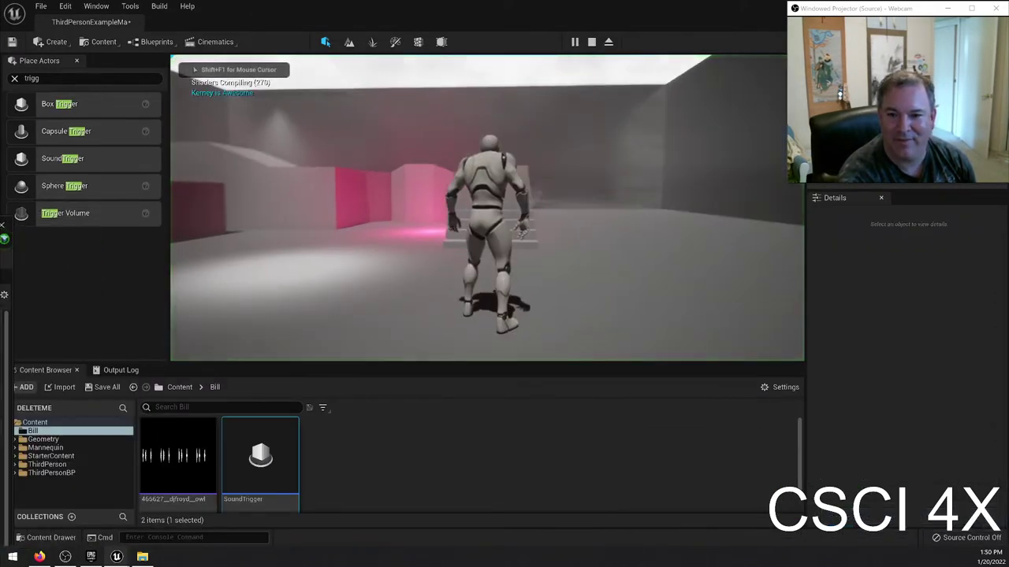
key(w)
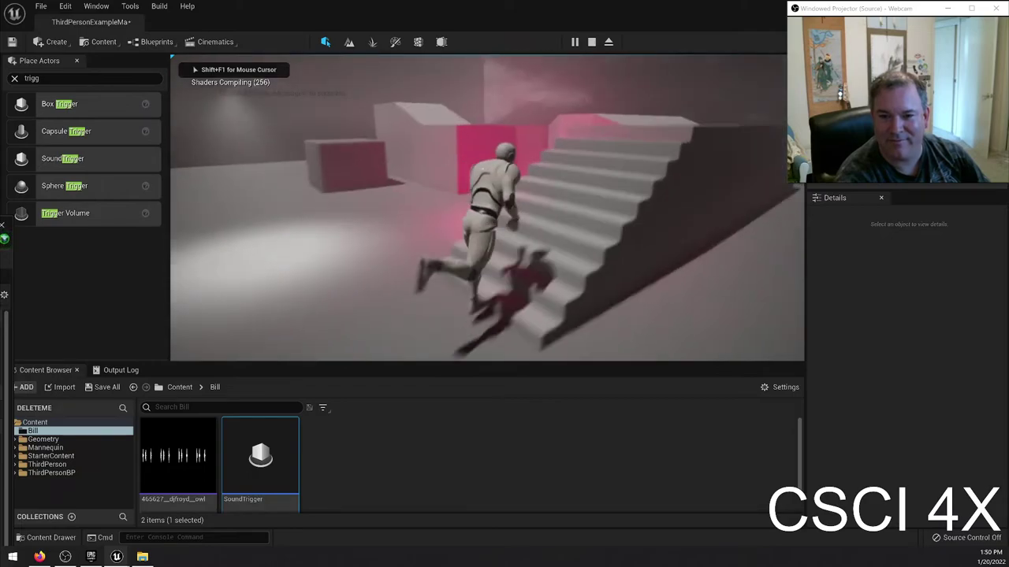
key(s)
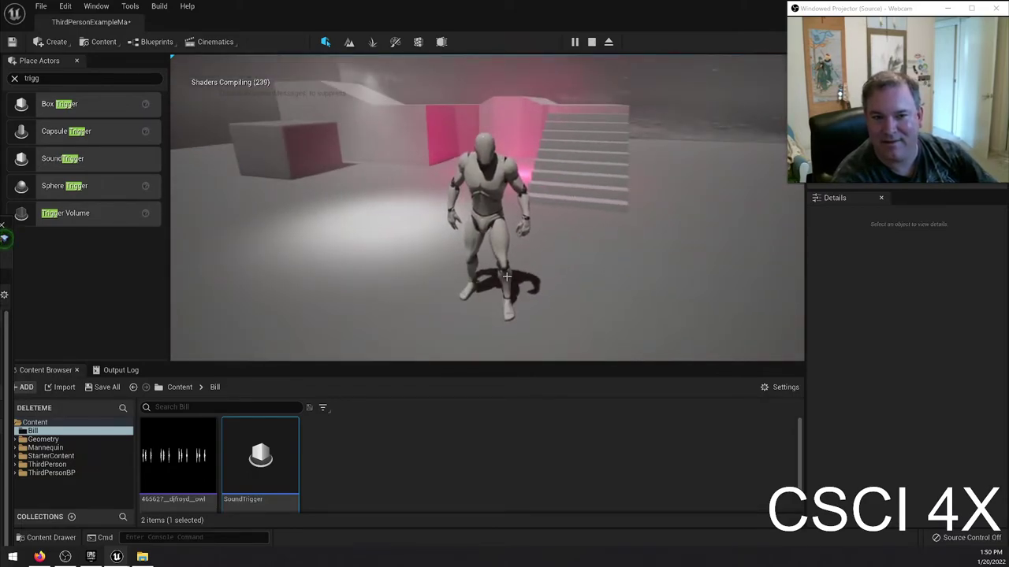
key(Escape)
Step: Replace the Spawn Emitter Attached node in the SoundTrigger graph with a Spawn Emitter at Location node wired from Event Tick
drag(1, 226, 628, 1)
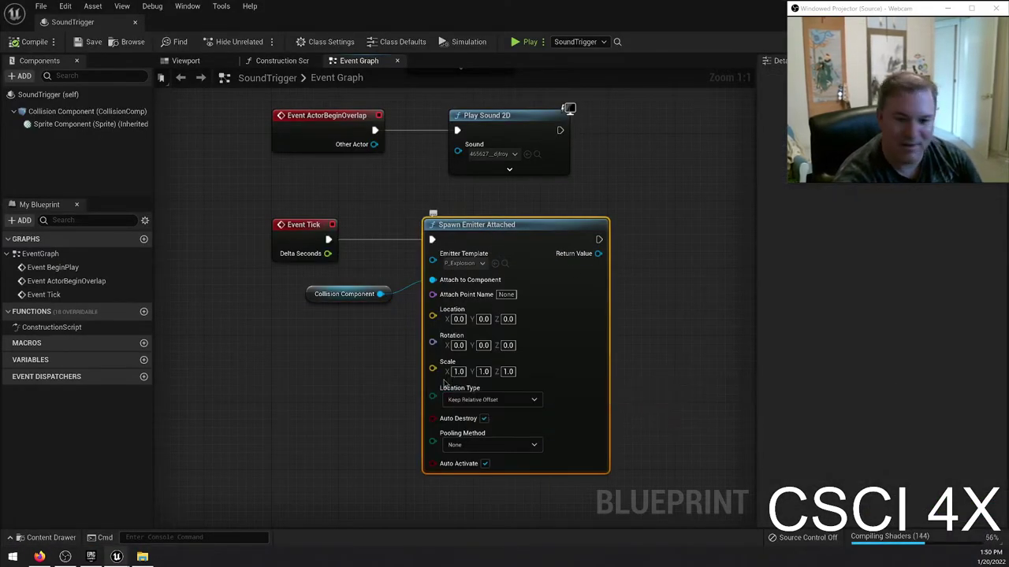
key(Delete)
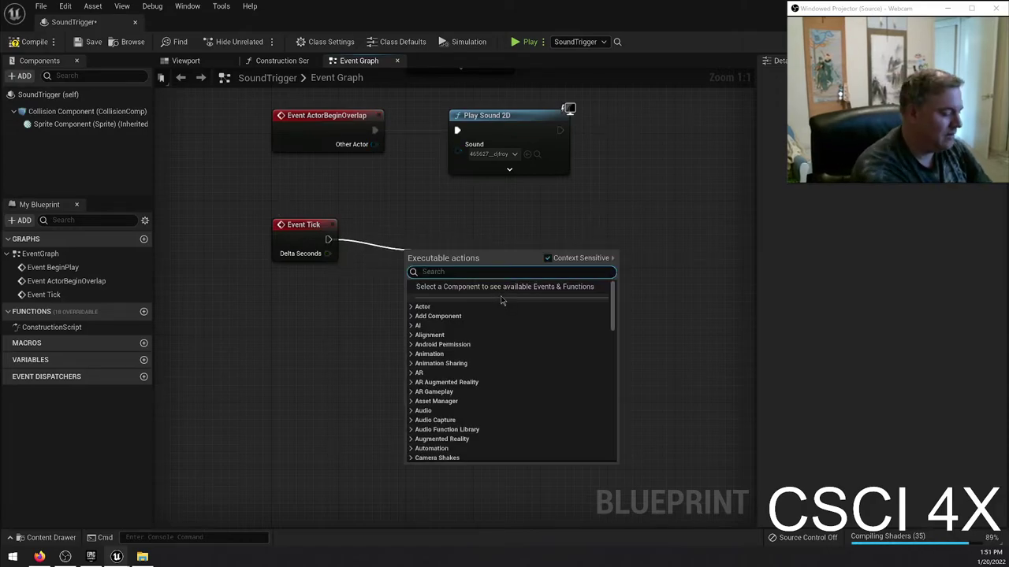
text(spawn emitter)
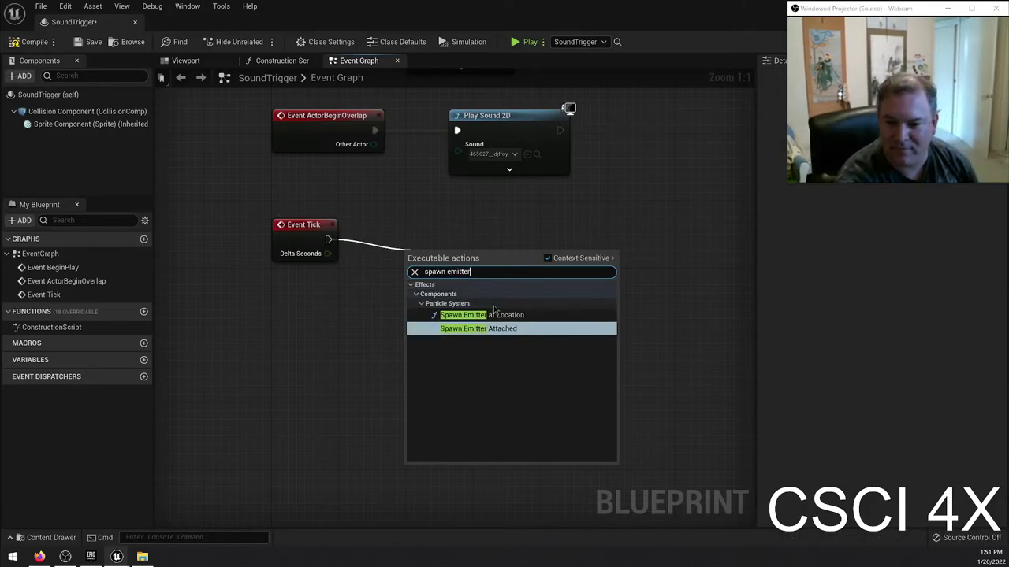
click(490, 314)
drag(477, 263, 502, 229)
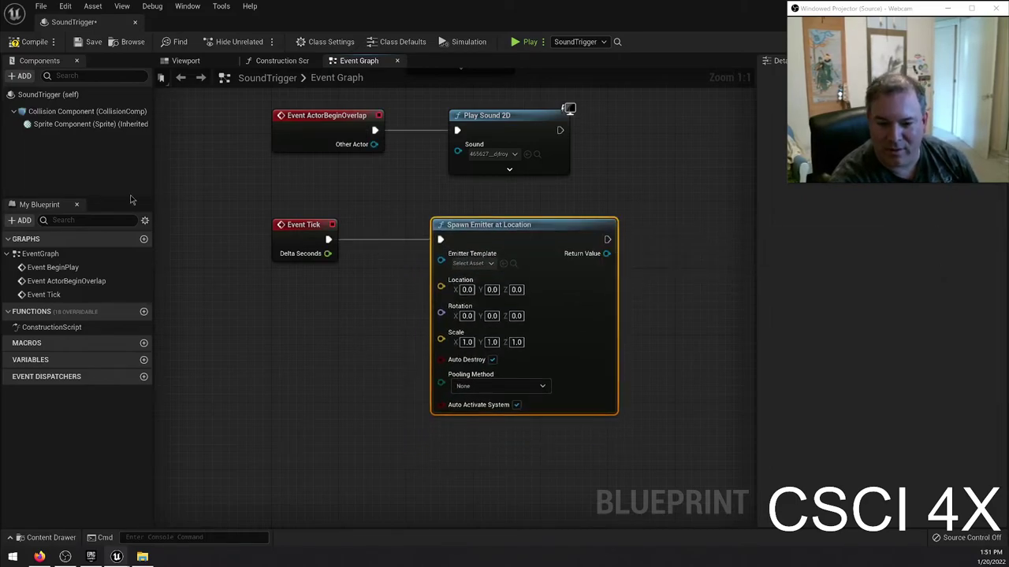
Step: Add a Collision Component reference to the SoundTrigger event graph below Event Tick
click(72, 114)
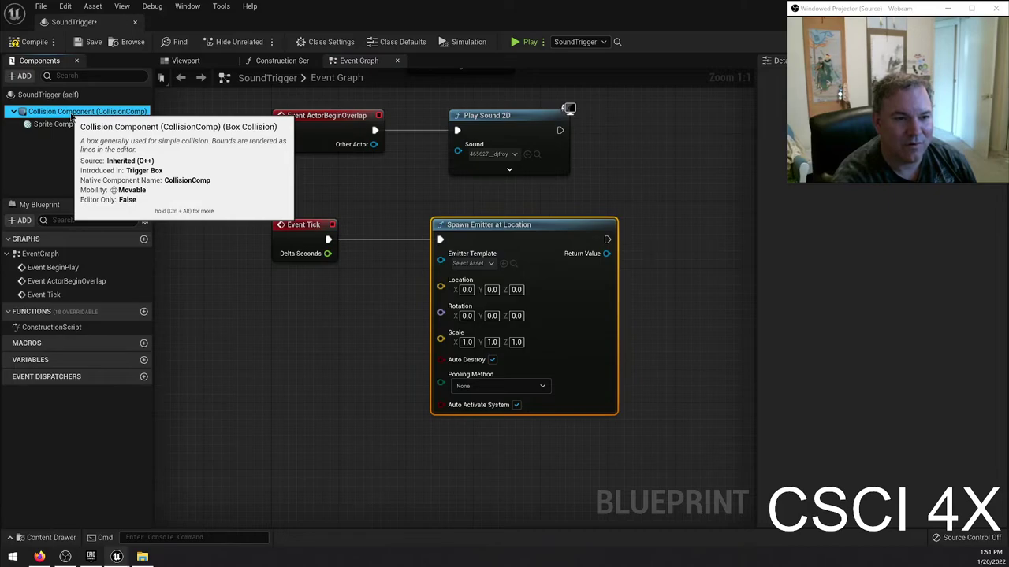
click(58, 126)
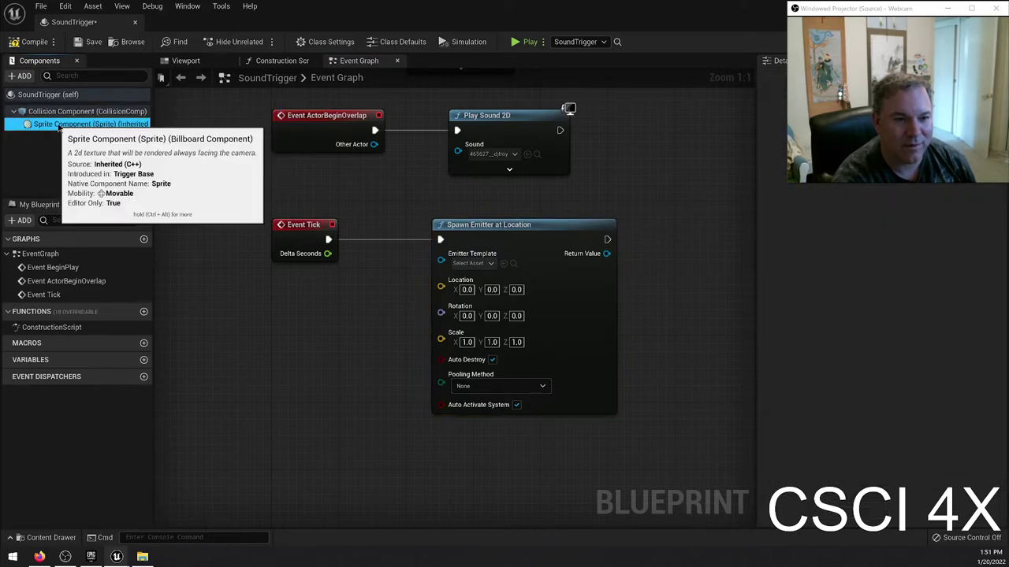
drag(63, 111, 237, 325)
Step: Create a GetWorldLocation node from the Collision Component and wire its Return Value into the emitter node's Location
drag(306, 327, 317, 352)
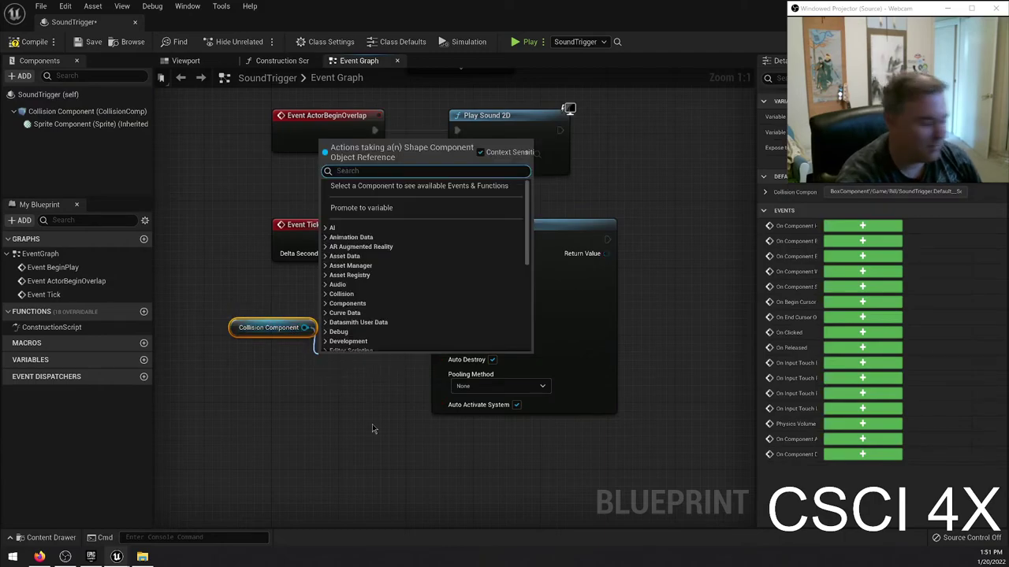
text(get loi)
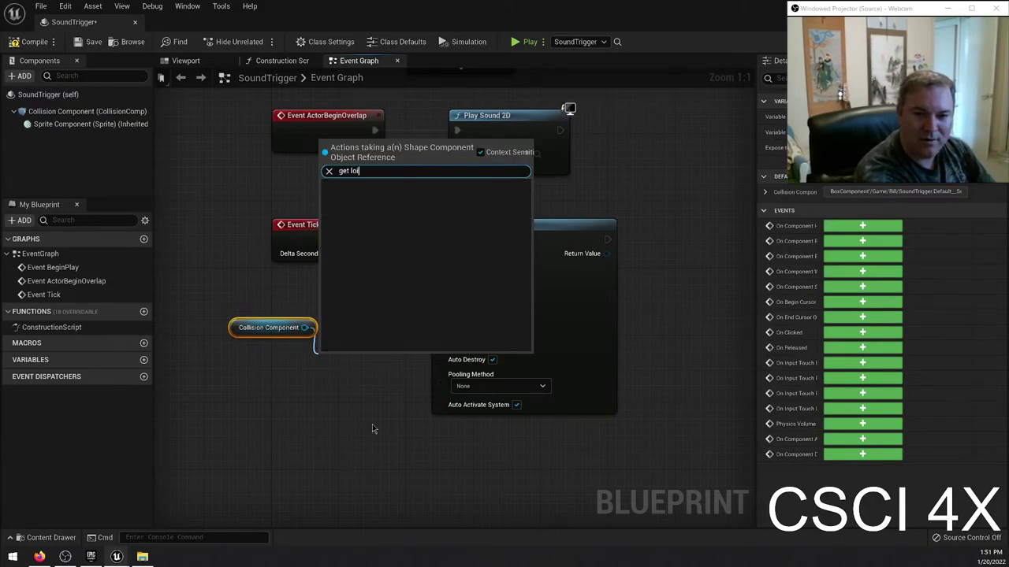
text(ca)
key(BackSpace)
key(BackSpace)
key(BackSpace)
text(cation)
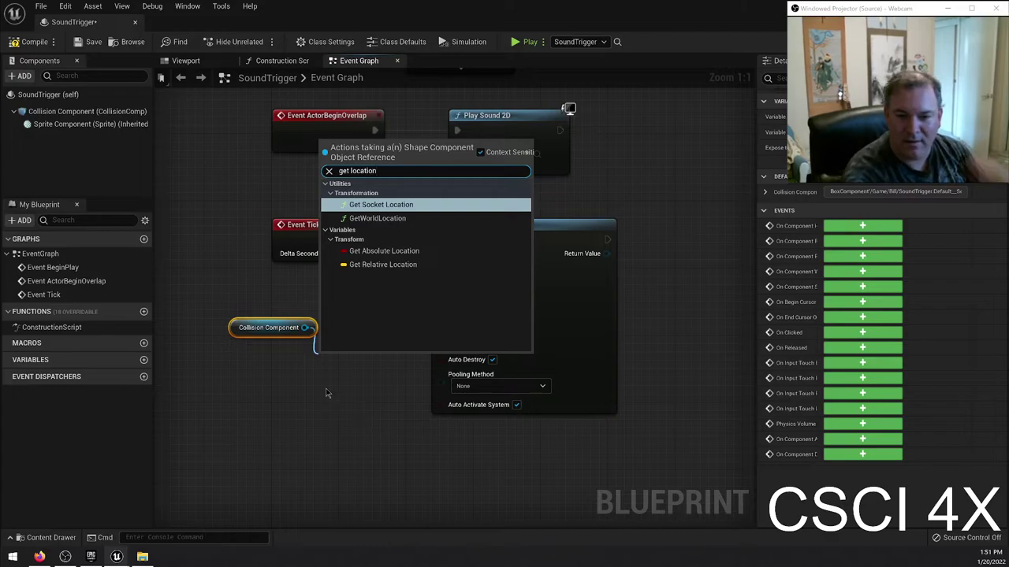
click(377, 218)
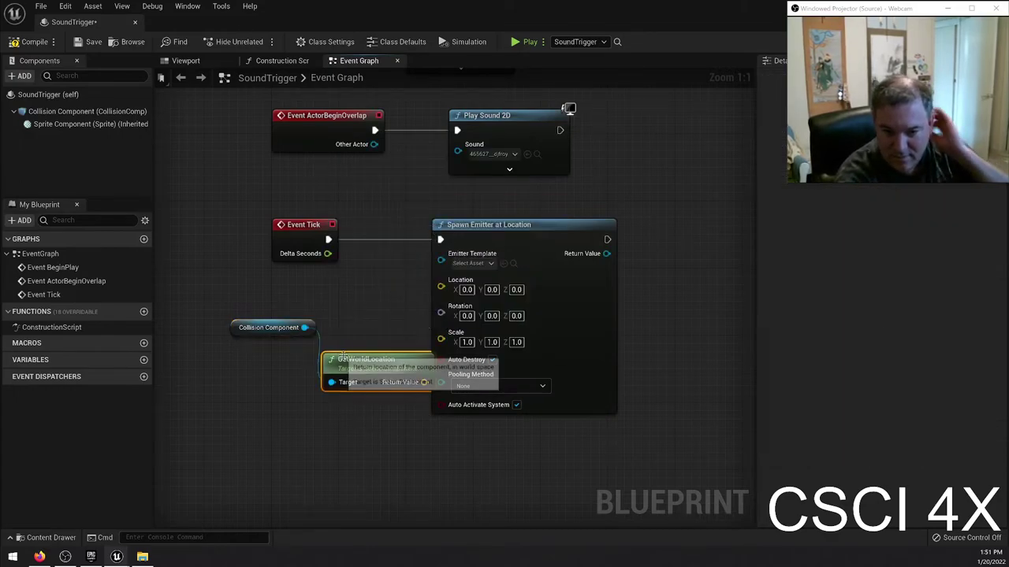
drag(358, 363, 245, 375)
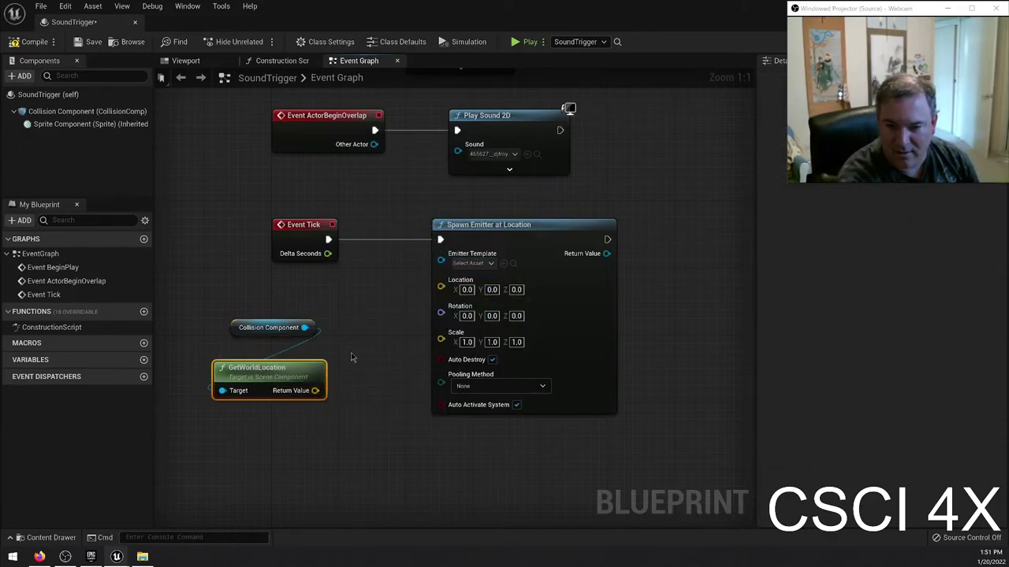
drag(315, 390, 441, 286)
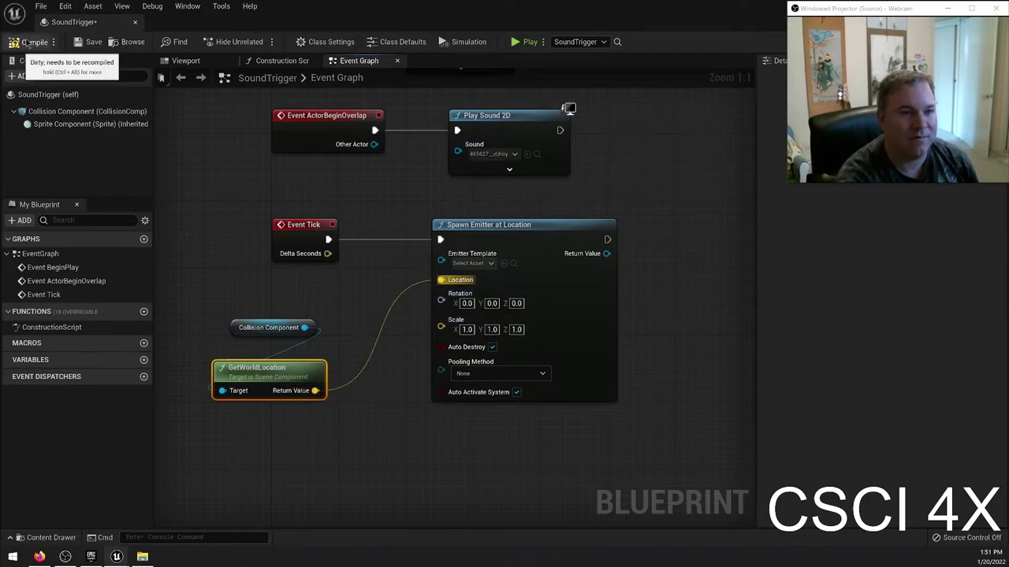
Step: Switch to the level editor and play-test the world-location emitter setup near the stairs before stopping the session
drag(362, 18, 2, 149)
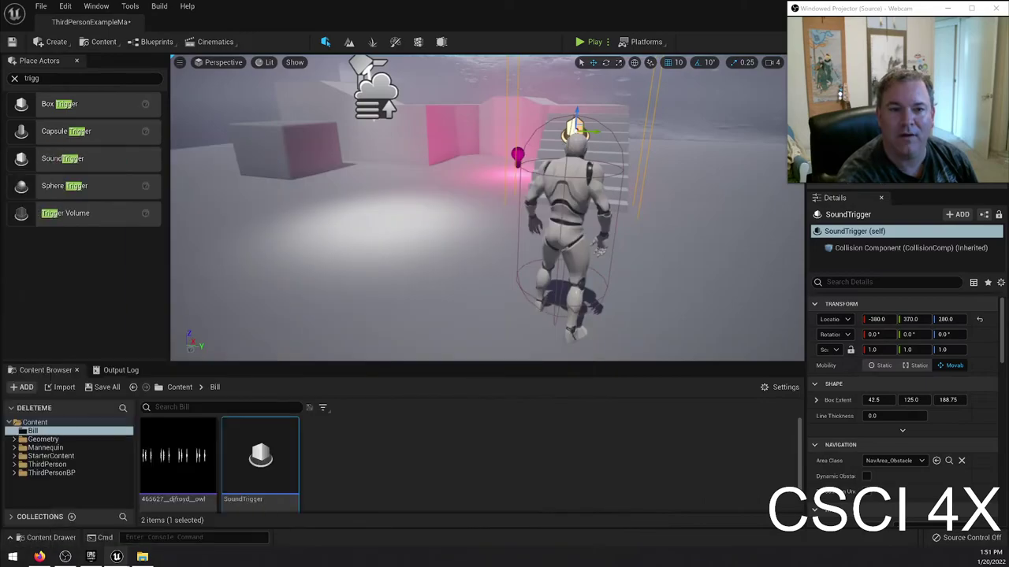
click(592, 45)
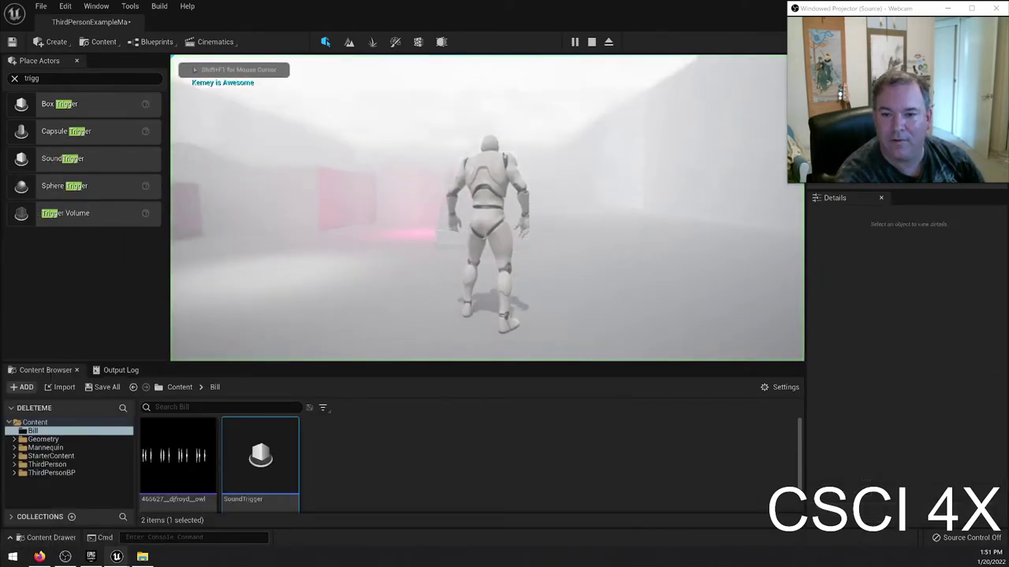
key(w)
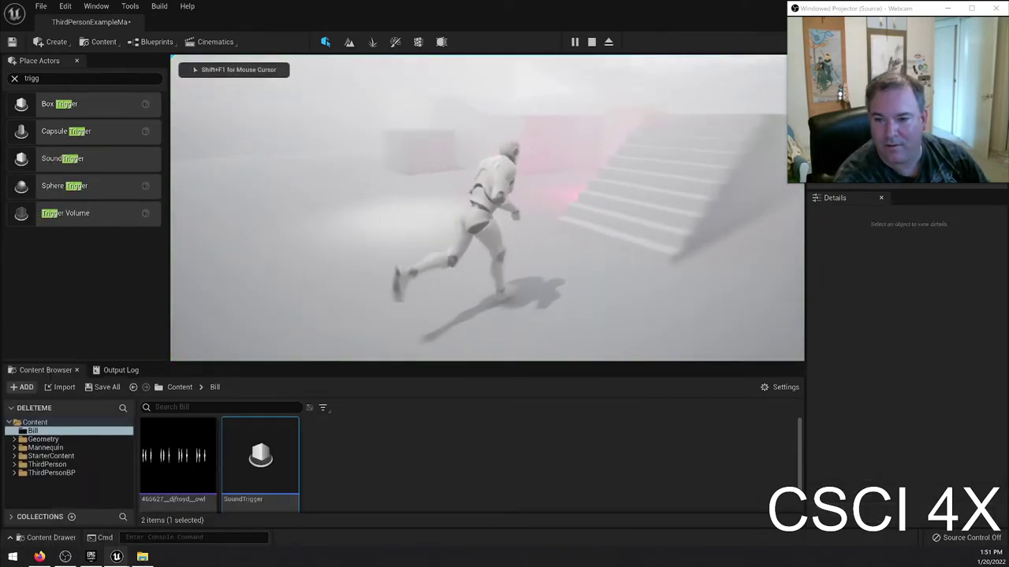
key(s)
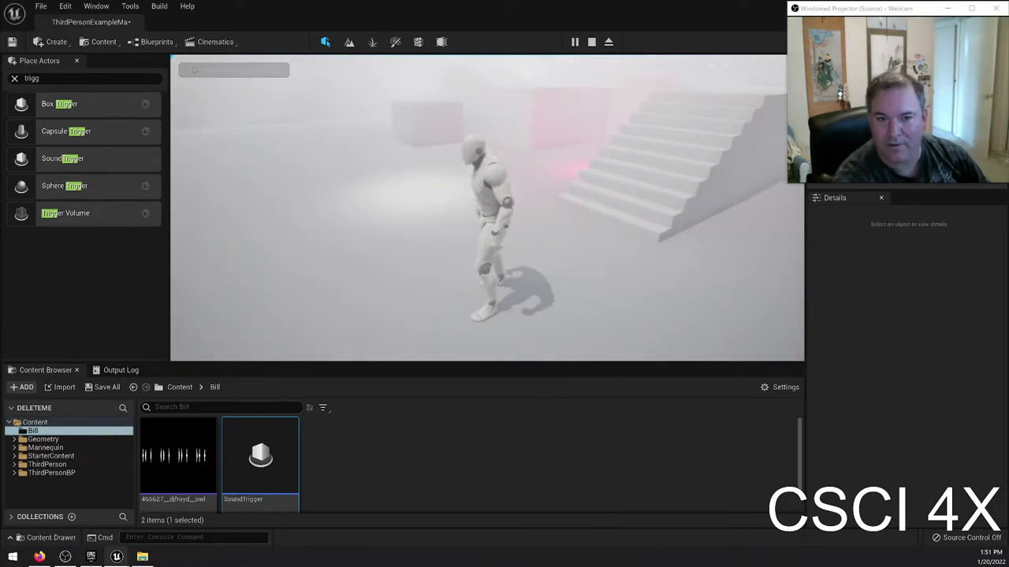
key(Escape)
Step: Return to the SoundTrigger blueprint and choose an explosion particle effect as the Spawn Emitter at Location node's Emitter Template
drag(575, 564, 599, 4)
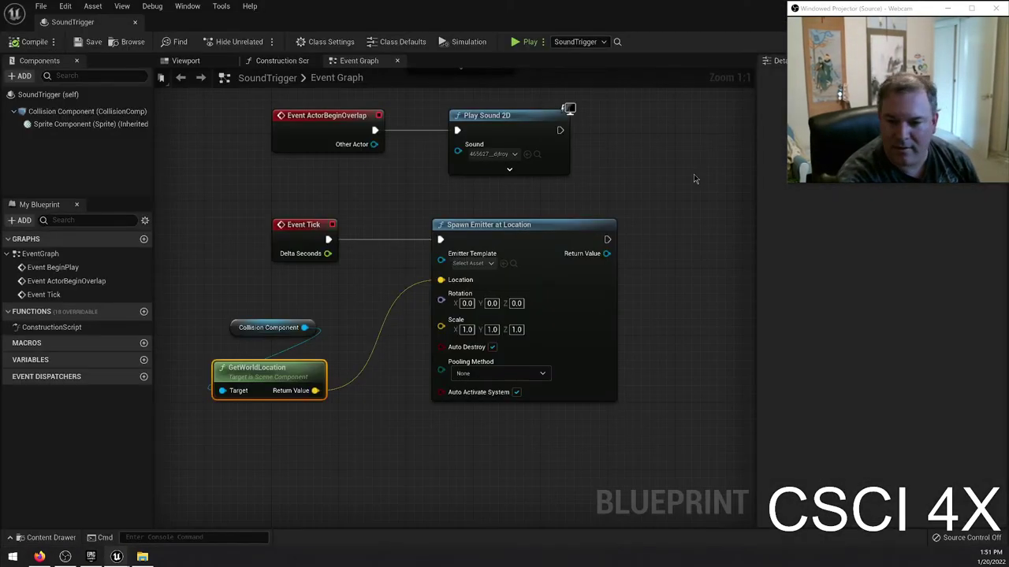
click(475, 263)
click(554, 365)
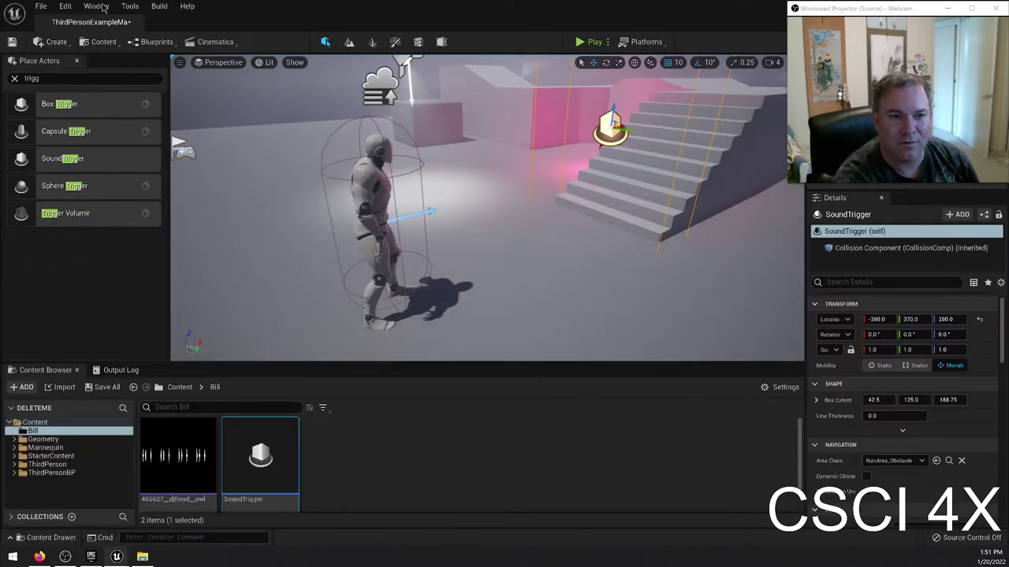
Step: Play-test the level, running the character around the stairs to watch the explosion emitter from different sides, and stop the session
click(593, 42)
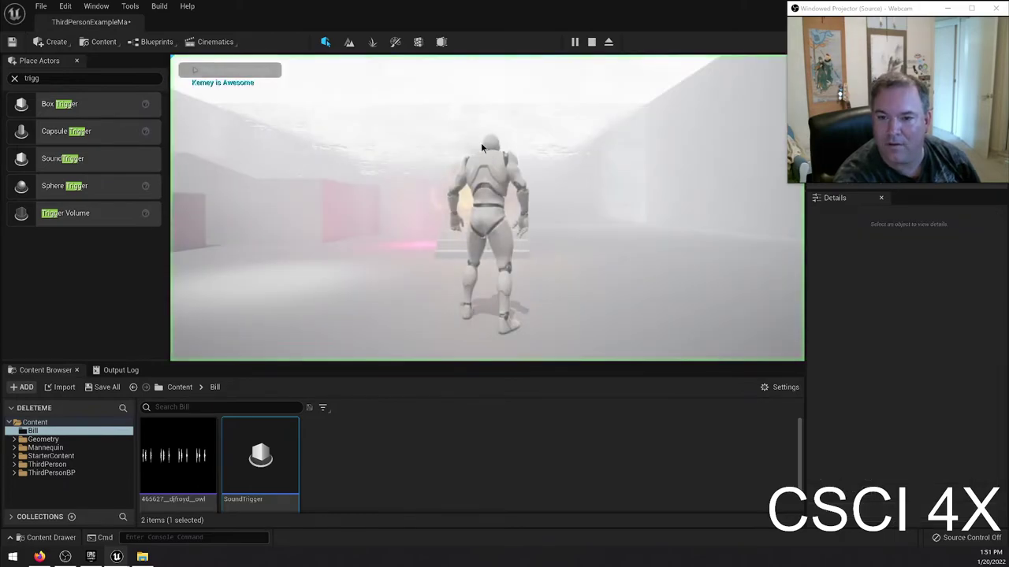
key(s)
key(a)
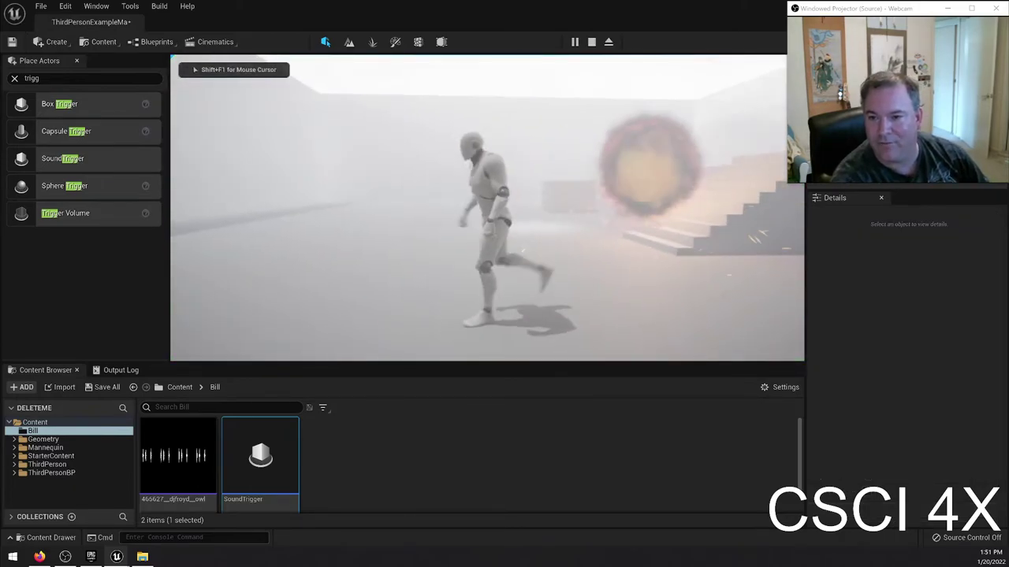
key(w)
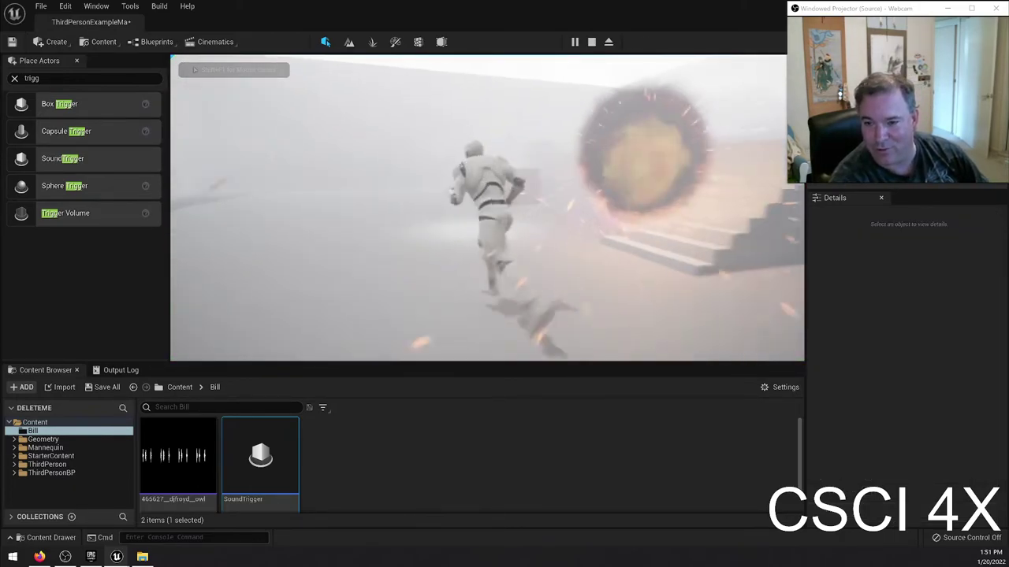
key(a)
key(d)
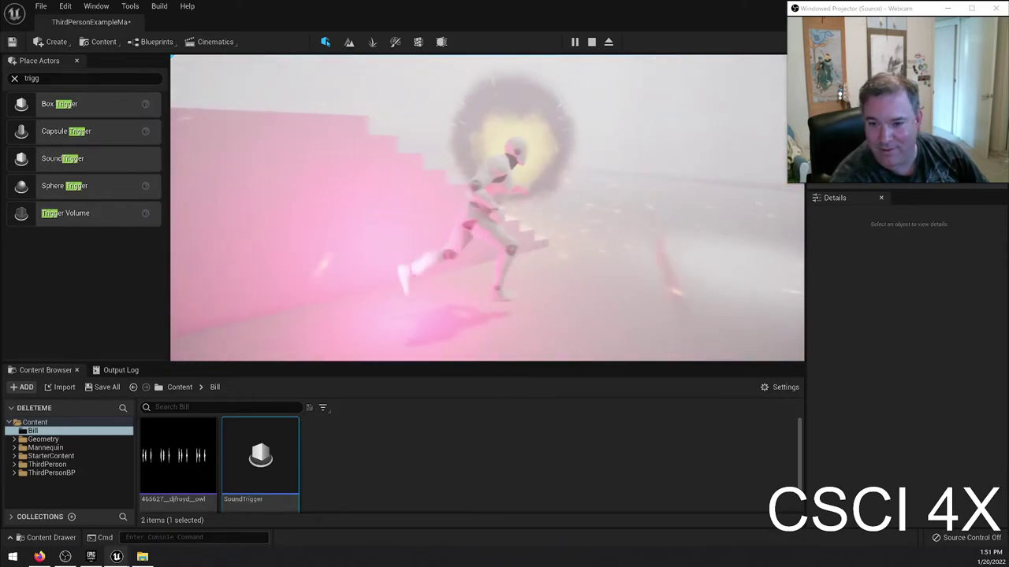
key(w)
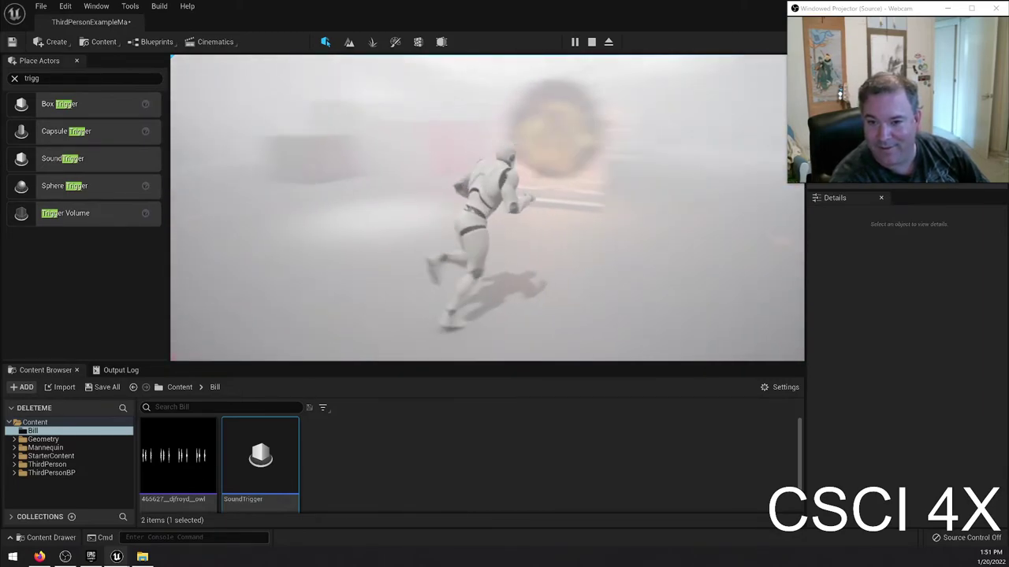
key(d)
key(s)
key(a)
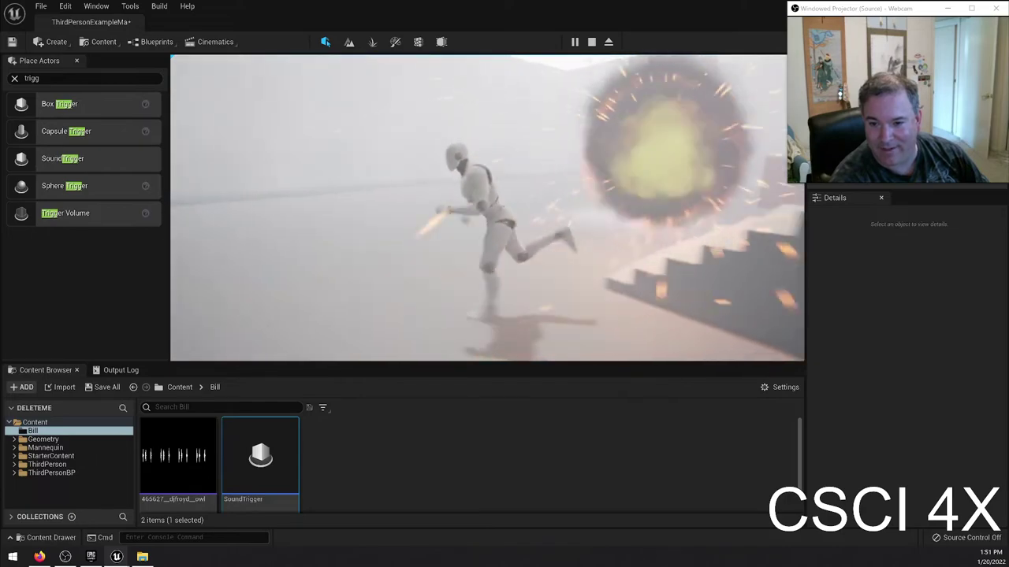
key(d)
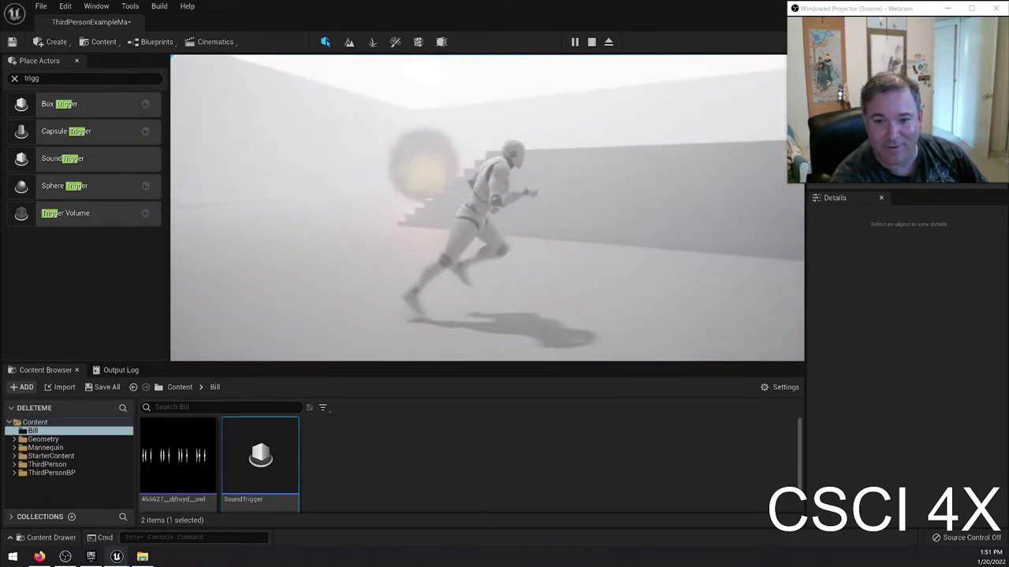
key(a)
key(w)
key(w)
key(a)
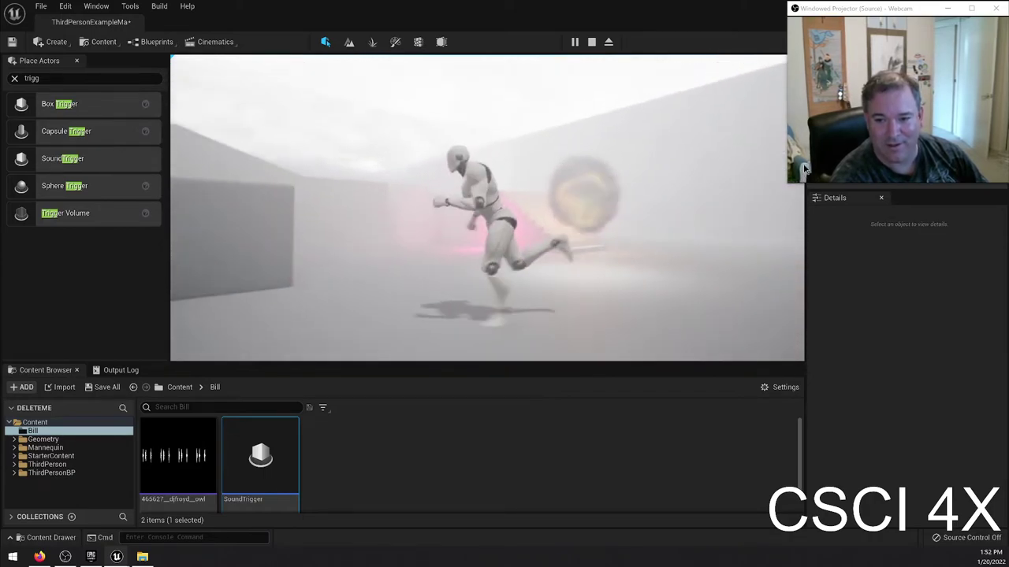
key(d)
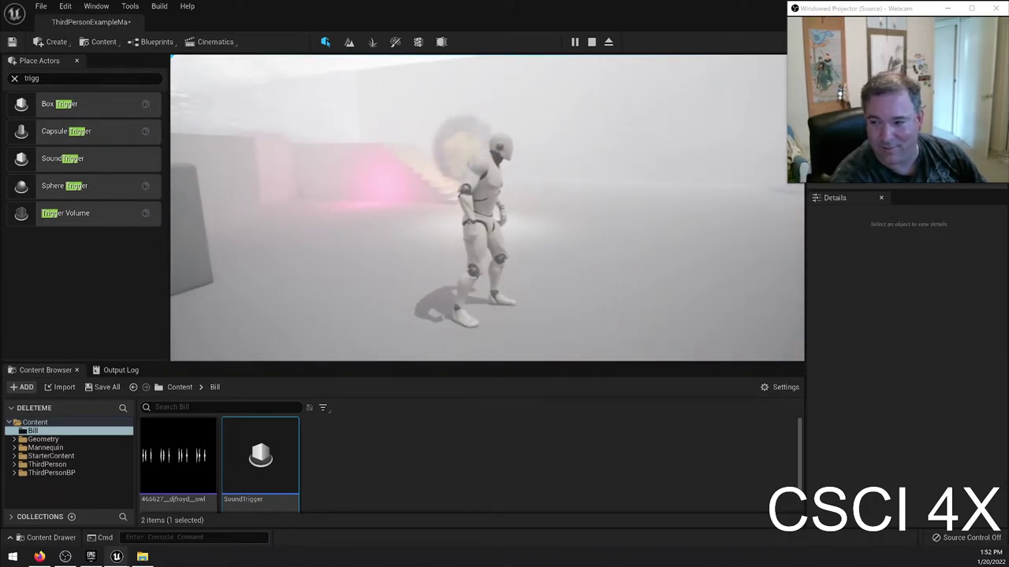
key(d)
key(w)
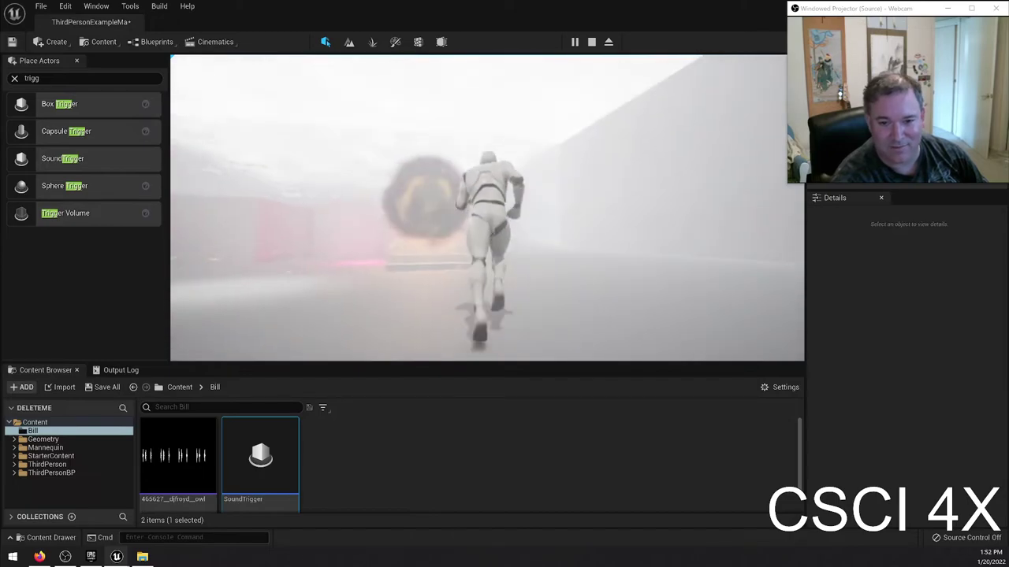
key(w)
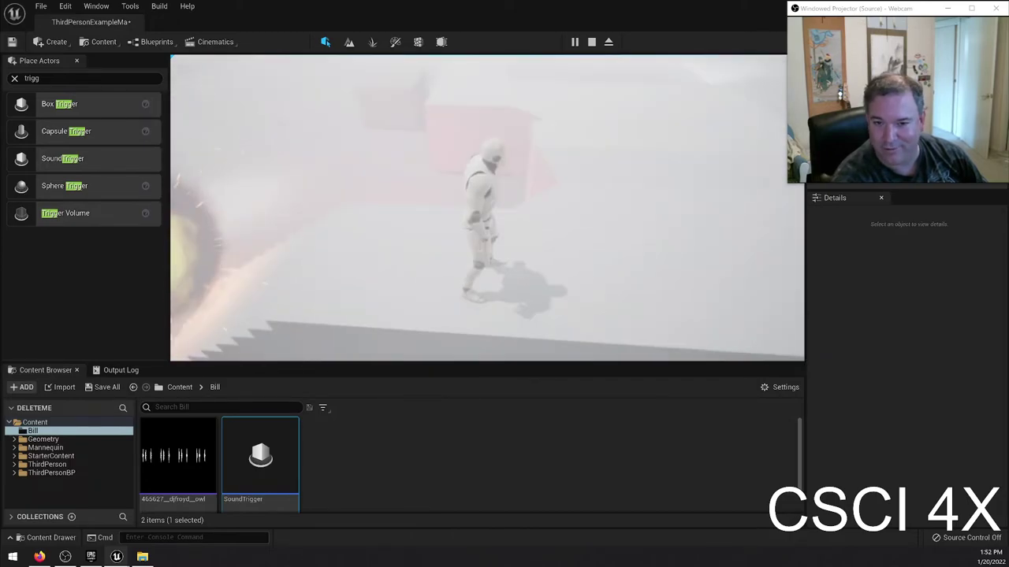
key(Escape)
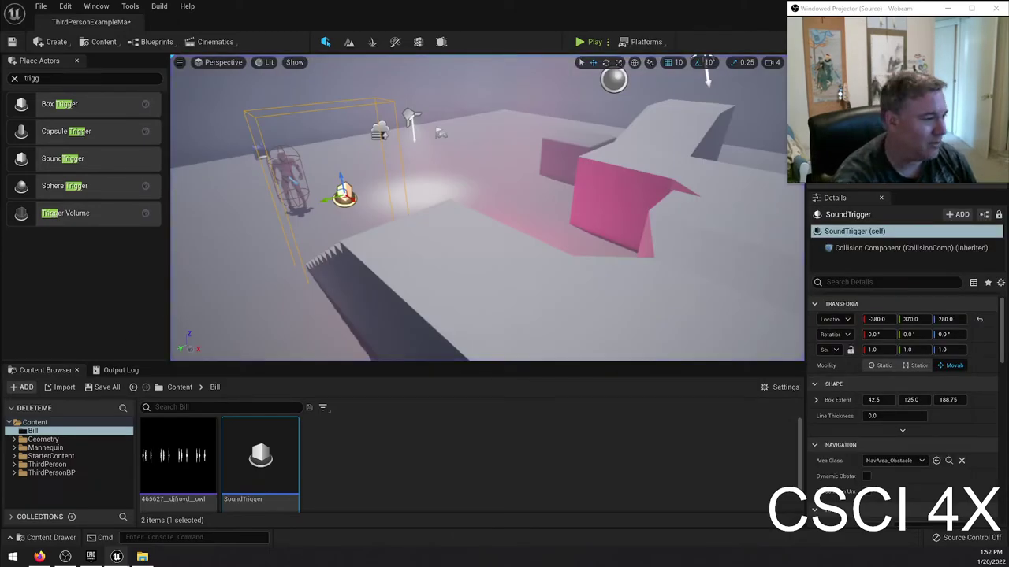
Step: Return to the SoundTrigger blueprint and add a comment box around the Event BeginPlay node
drag(1008, 365, 752, 2)
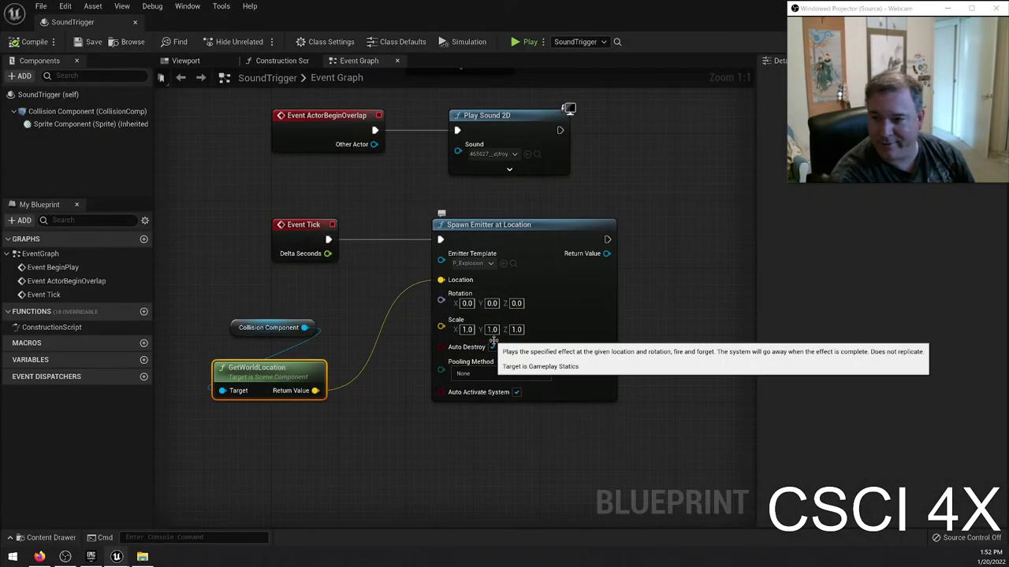
scroll(476, 339, down, 1)
right_drag(436, 182, 365, 258)
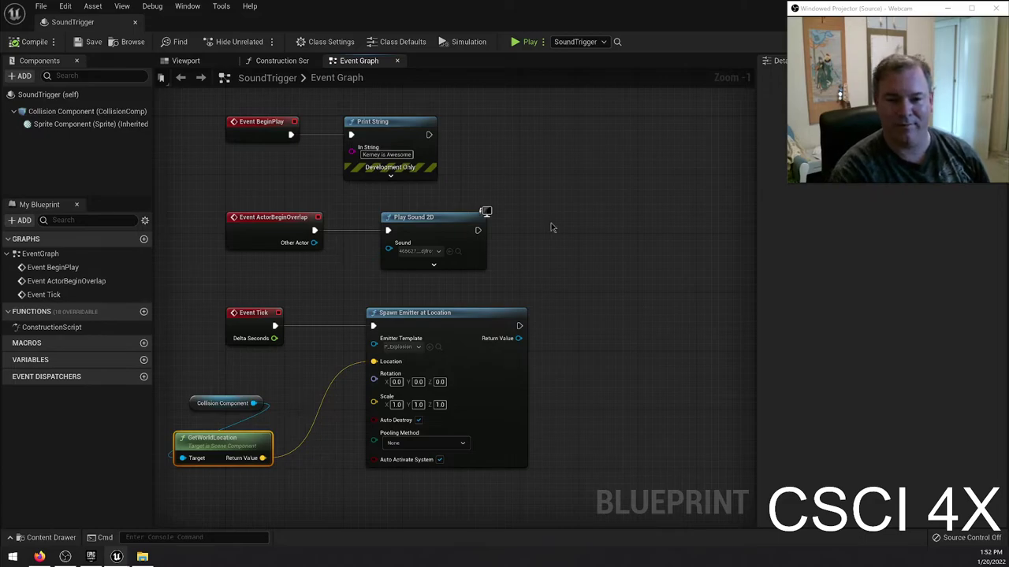
drag(222, 203, 323, 260)
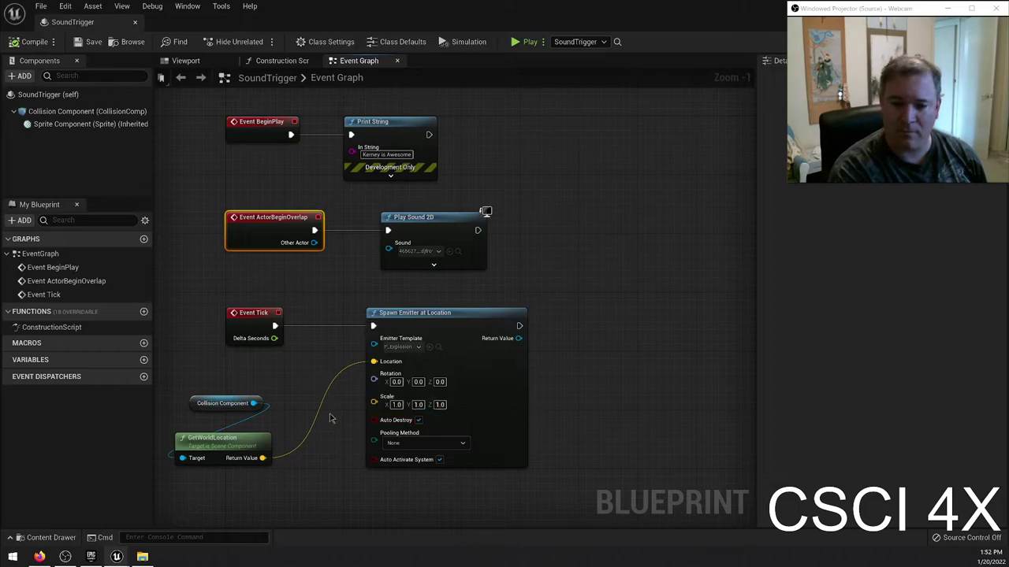
right_drag(331, 435, 357, 467)
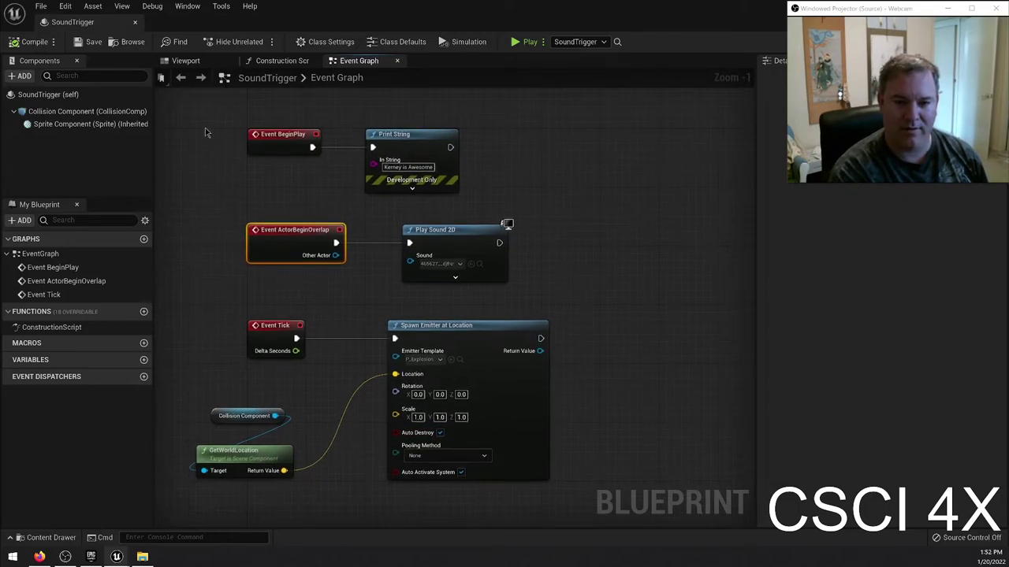
drag(206, 129, 274, 114)
text(c)
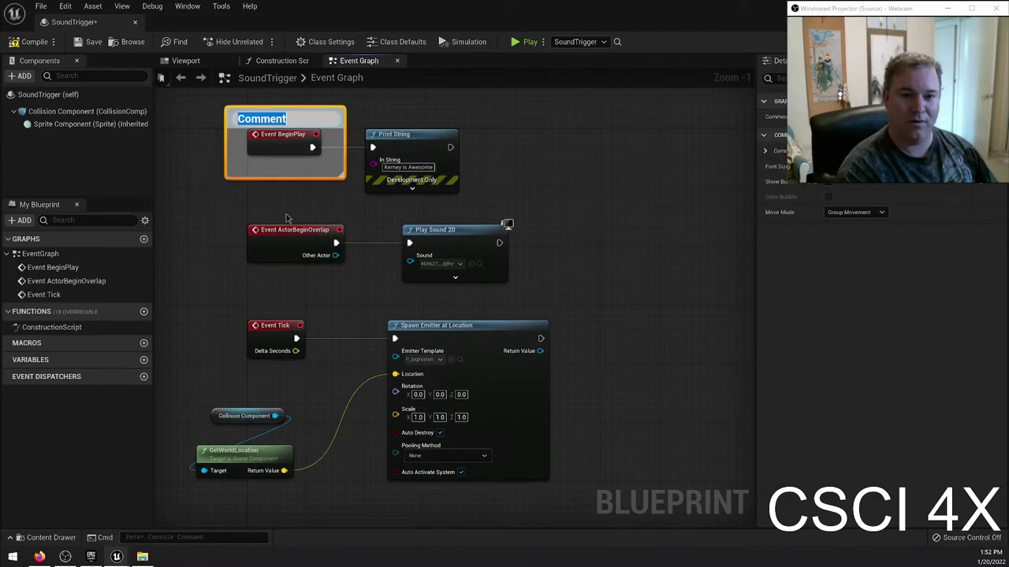
text(When the level loads do s)
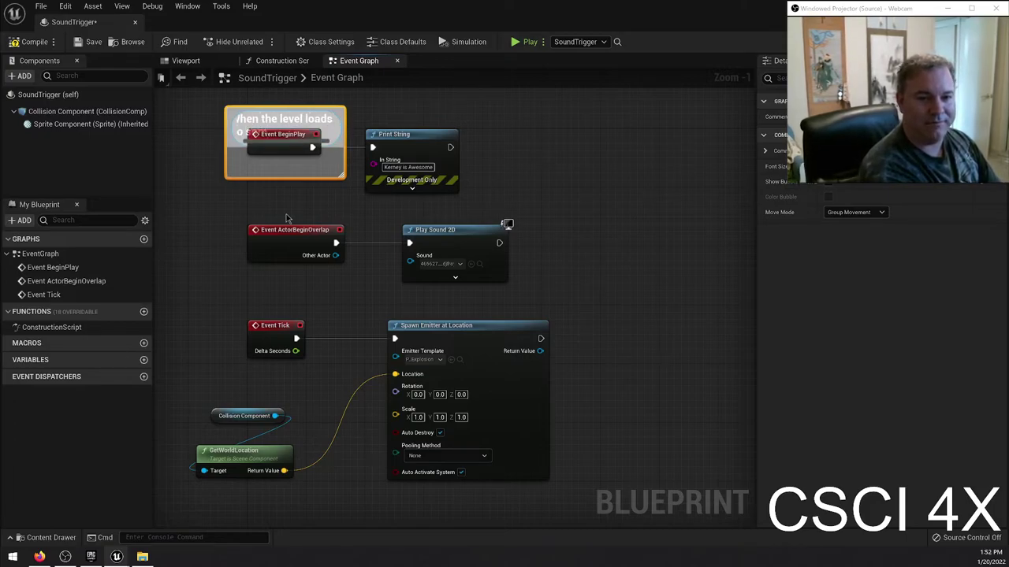
text(omething)
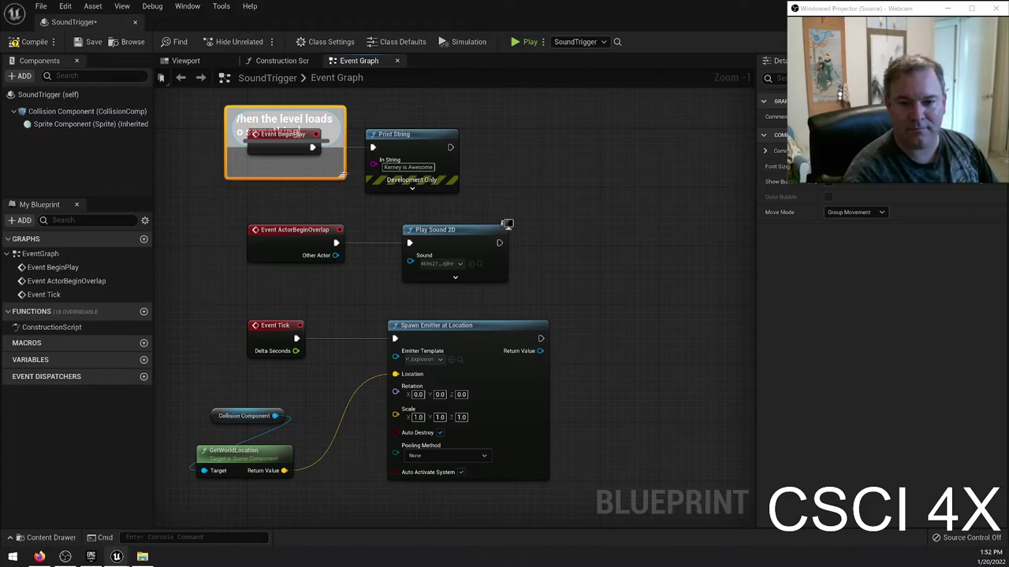
Step: Title the comment "When the level loads do something" and enlarge its box to enclose the Print String node
drag(343, 175, 495, 204)
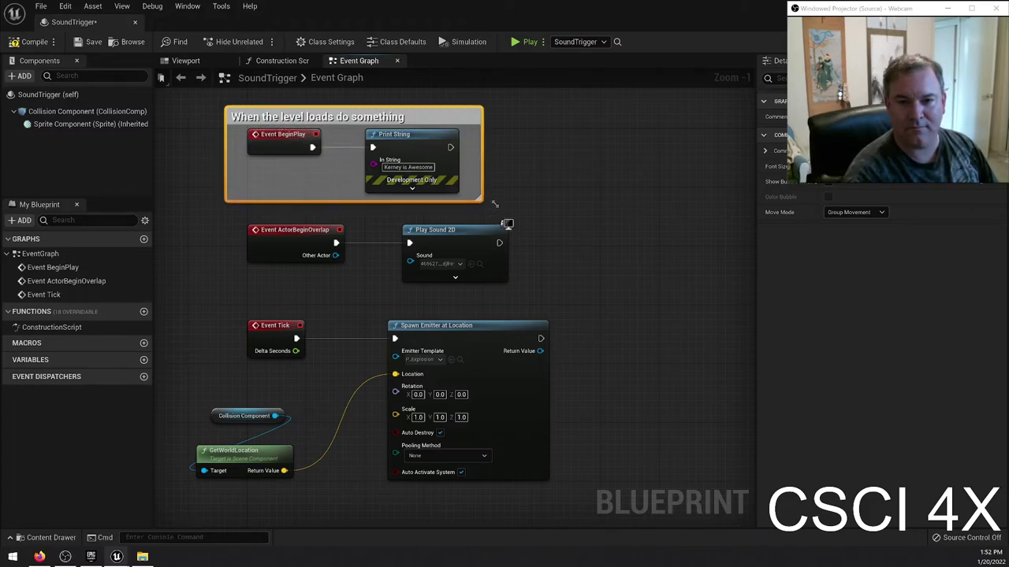
click(288, 139)
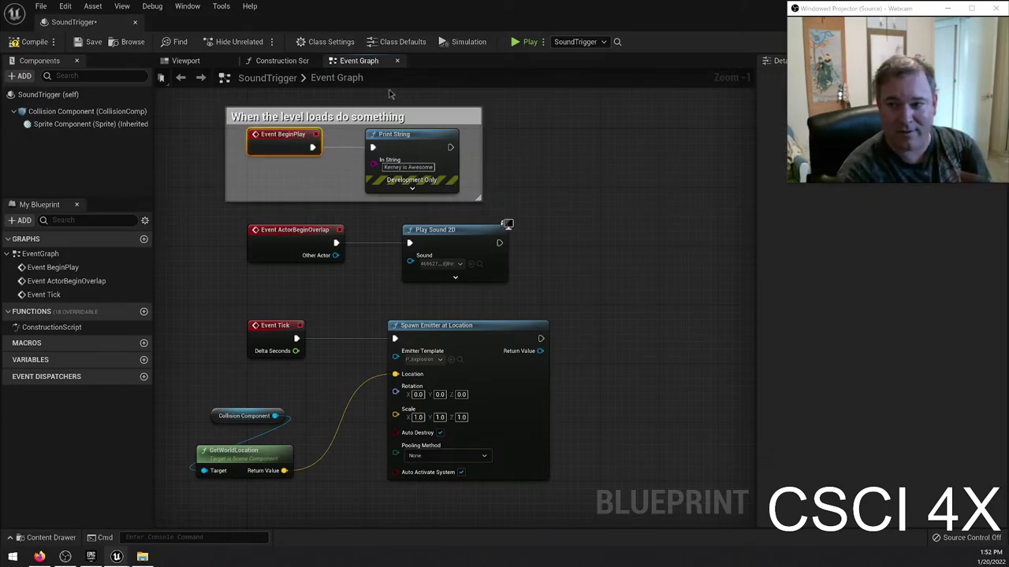
Step: Add a comment around Event ActorBeginOverlap reading "When someone enters my zone do something"
scroll(256, 240, down, 1)
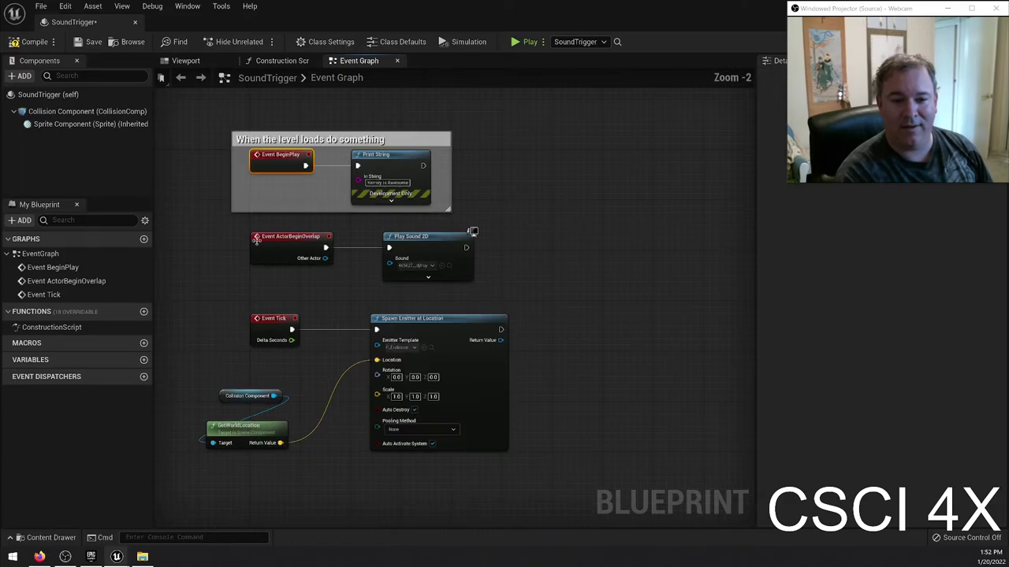
click(283, 237)
text(c)
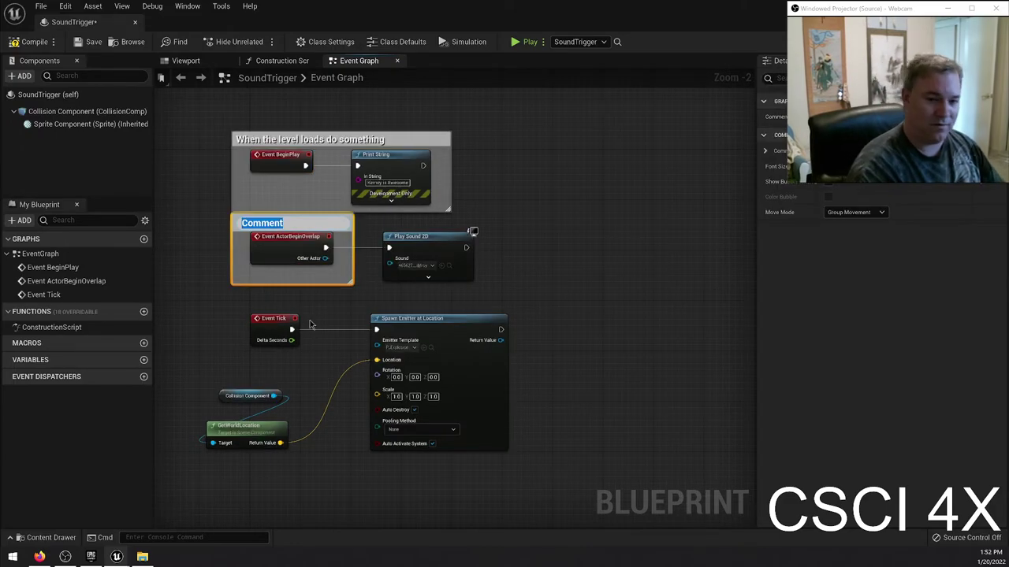
text(When some)
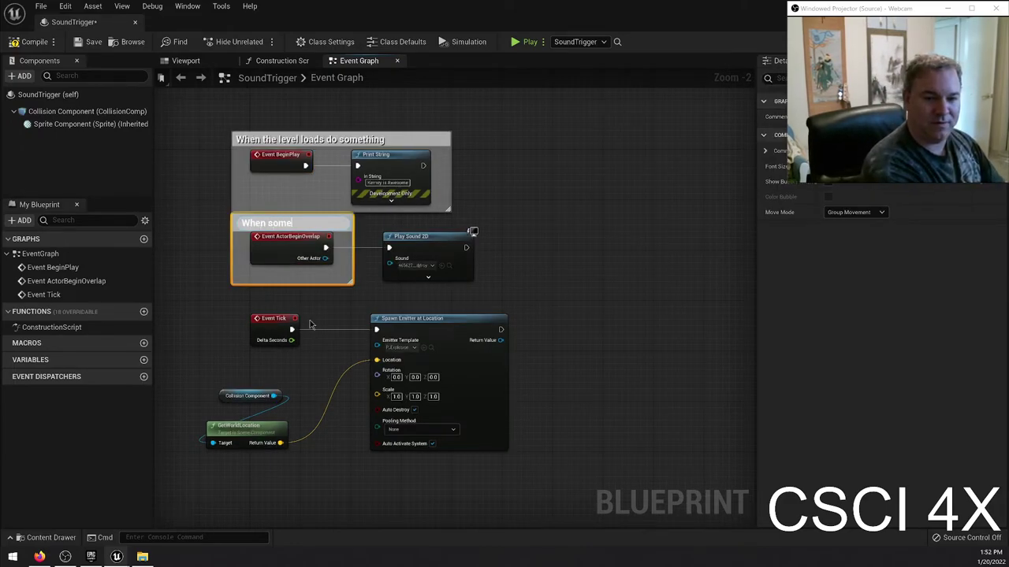
text(one enters m)
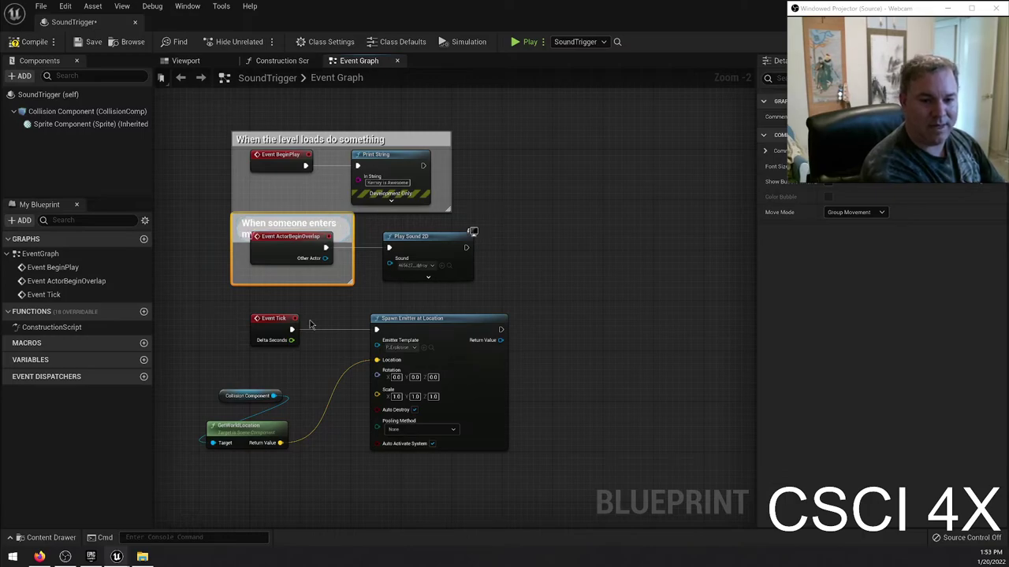
text(y trigger)
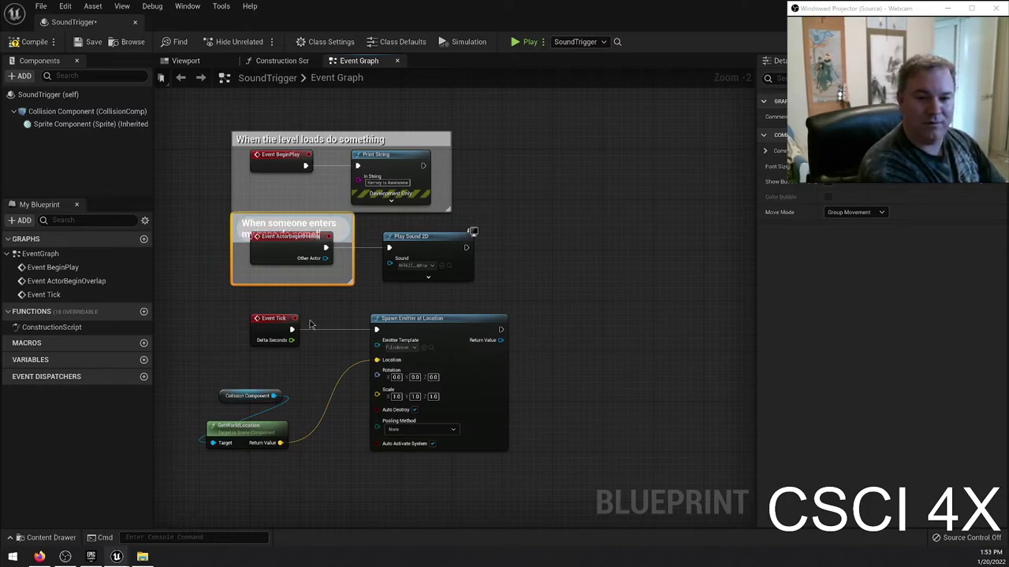
text(hing)
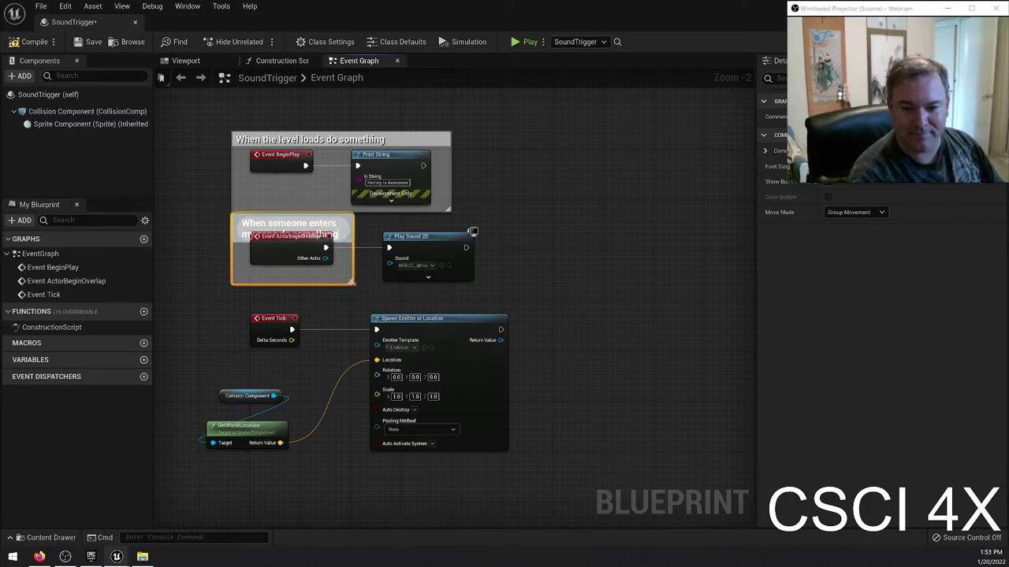
Step: Widen the ActorBeginOverlap comment to enclose Play Sound 2D and move the BeginPlay comment group up to leave a gap between them
drag(352, 282, 489, 294)
drag(222, 105, 373, 119)
click(593, 178)
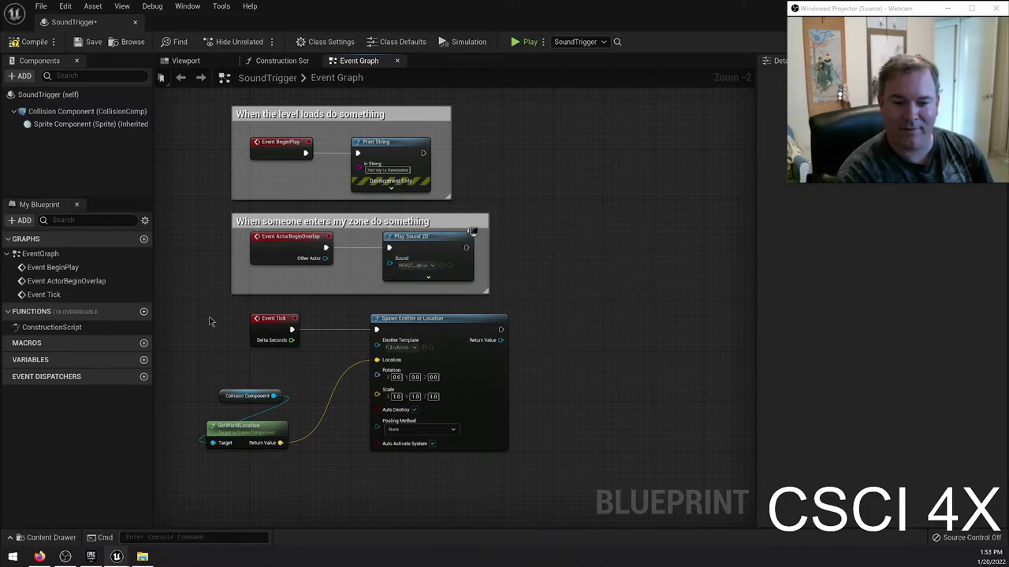
Step: Wrap the Event Tick, Collision Component, GetWorldLocation and Spawn Emitter nodes in an "Every Frame" comment and align it beneath the other comments
drag(194, 304, 549, 490)
text(c)
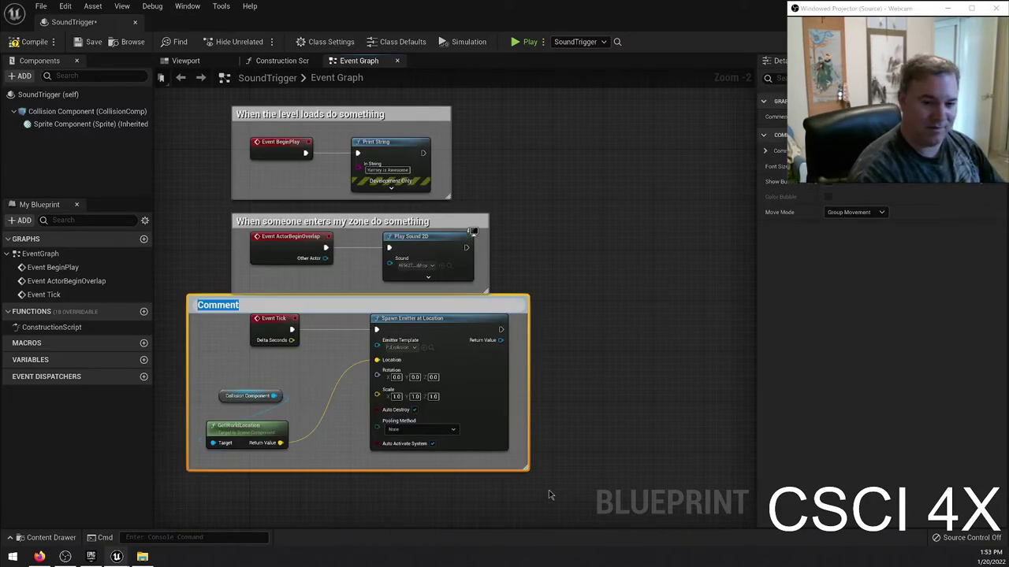
text(Every Frame)
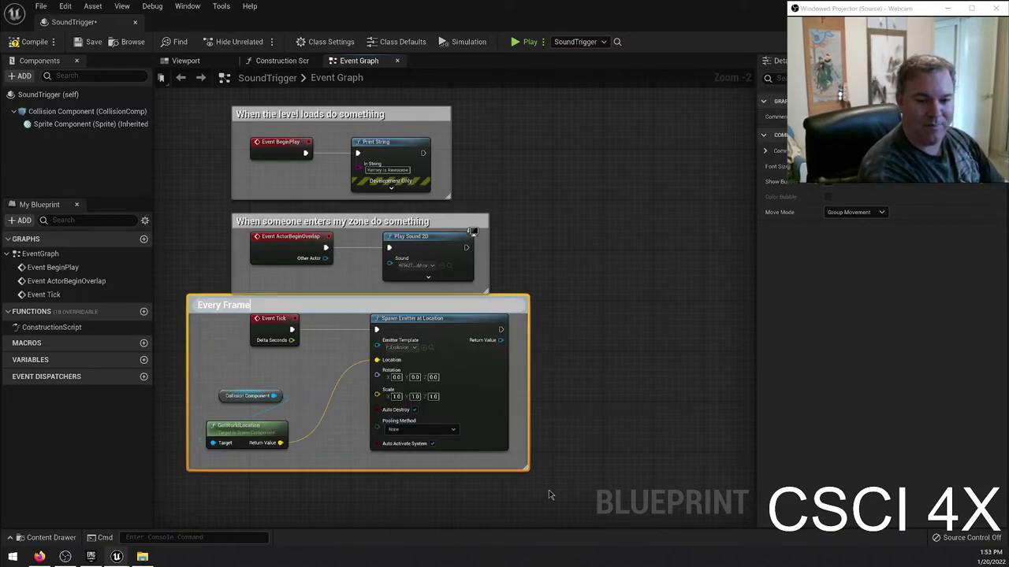
click(641, 336)
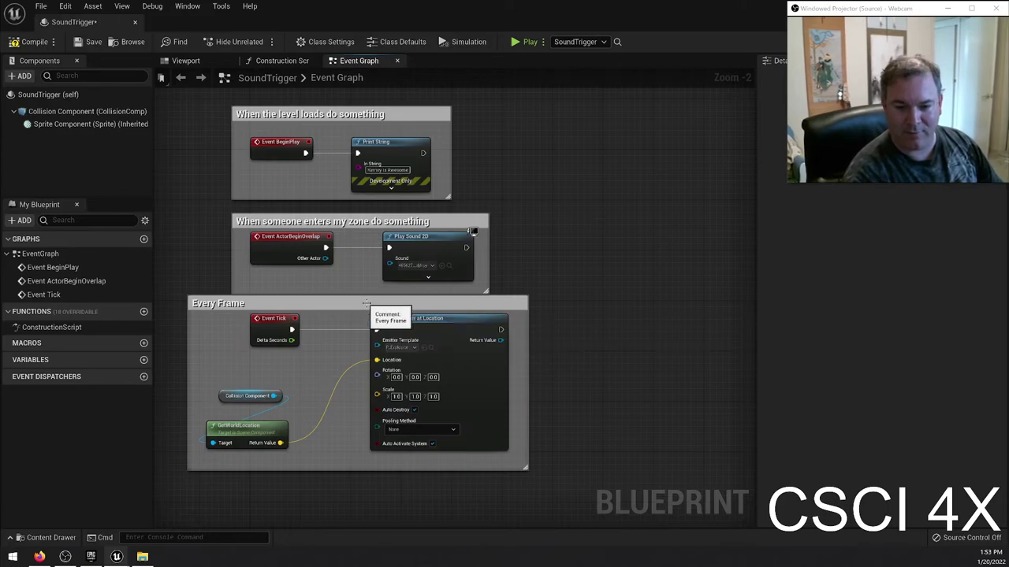
drag(367, 303, 410, 310)
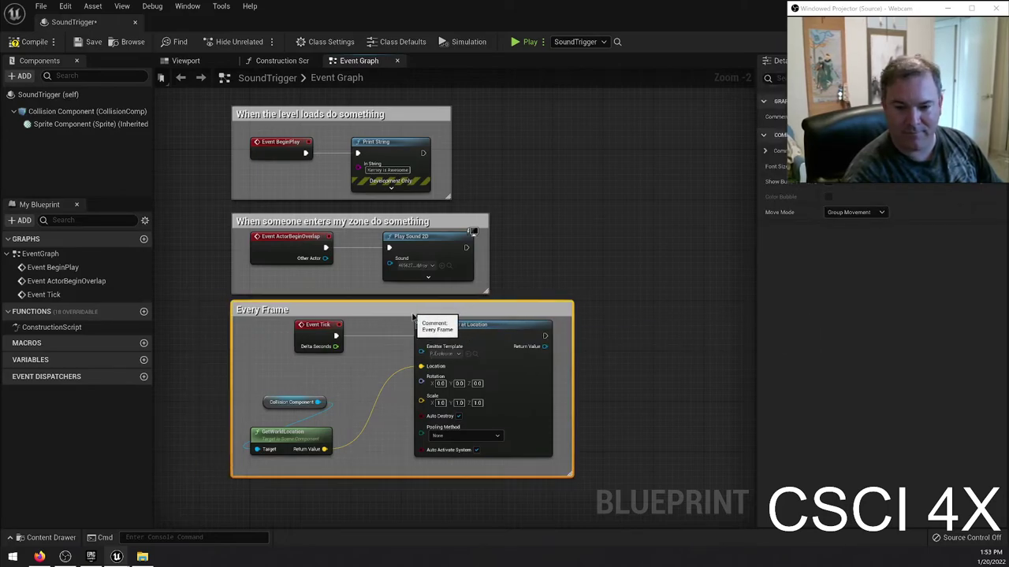
click(558, 270)
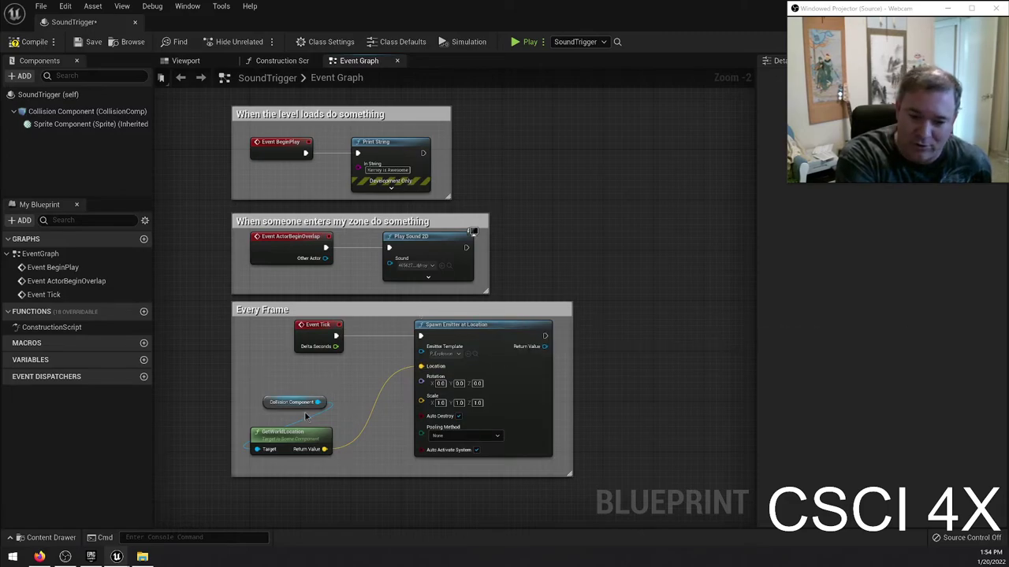
Step: Arrange the Collision Component and GetWorldLocation nodes side by side, leading into the emitter node's Location input
drag(79, 112, 99, 125)
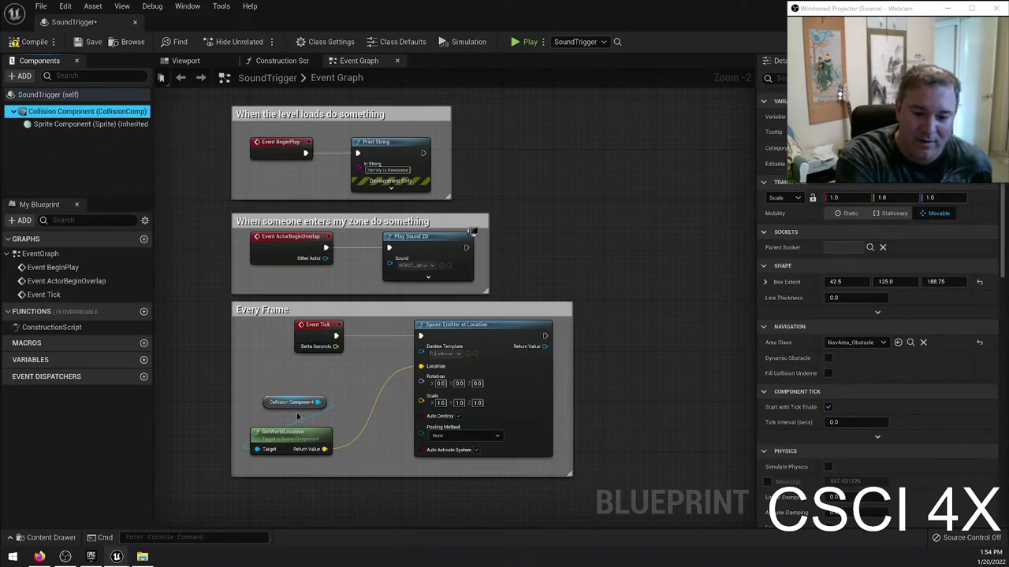
drag(284, 434, 341, 386)
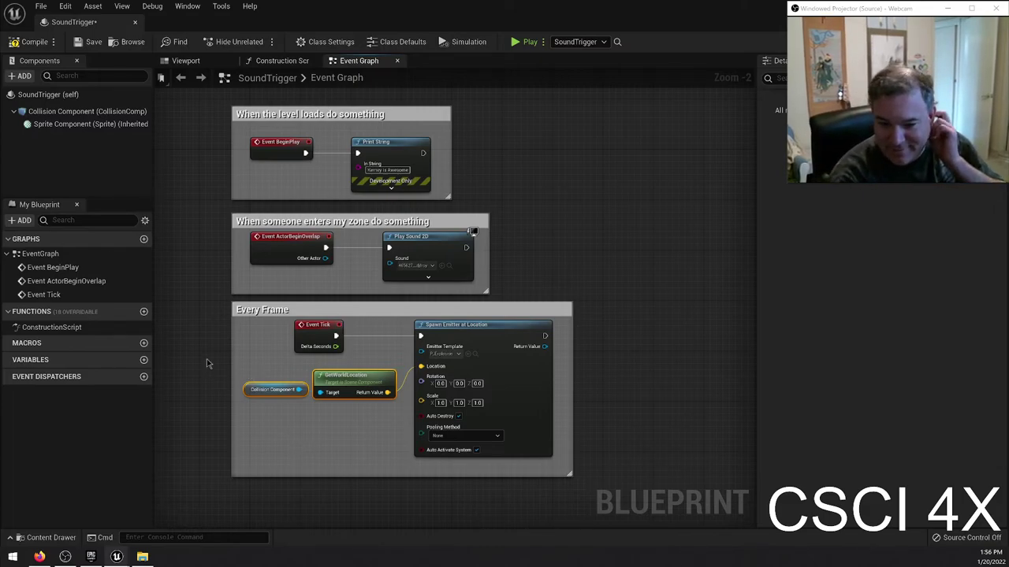
Step: Add a vector Add node fed by GetWorldLocation's return value
drag(375, 378, 324, 453)
text(+)
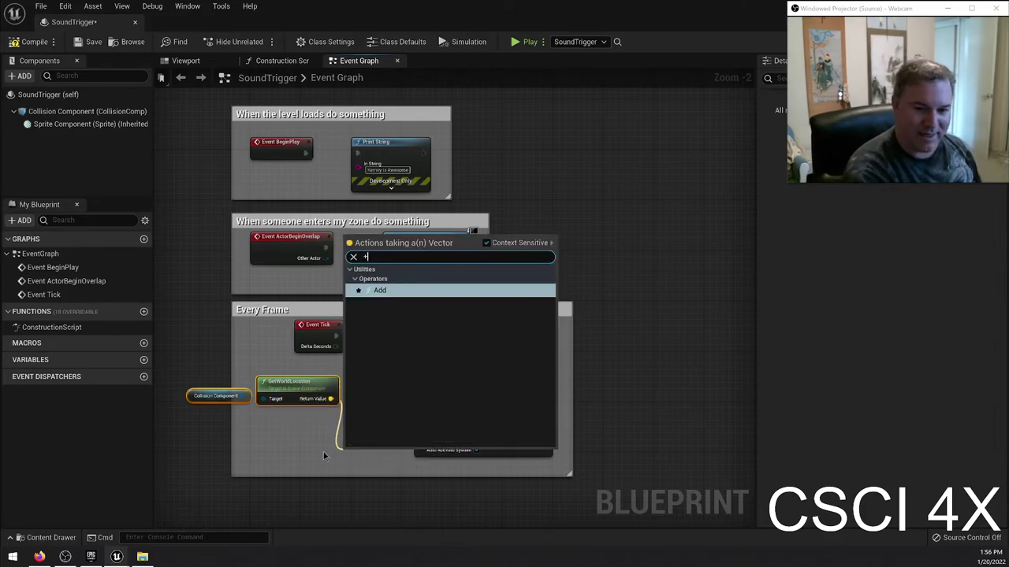
key(Return)
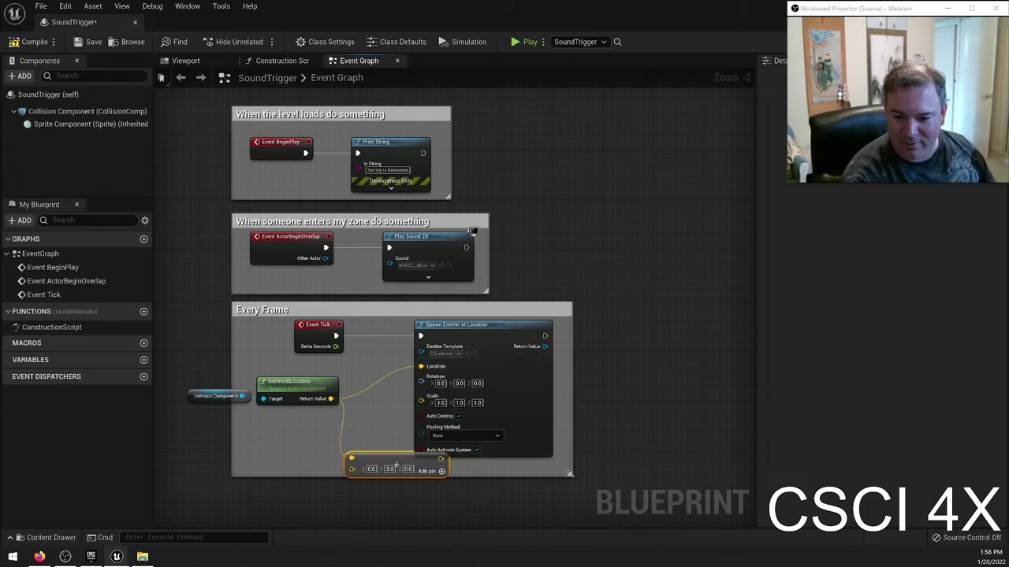
Step: Enlarge the "Every Frame" comment, shift Spawn Emitter at Location to the right, and place the Add node between it and GetWorldLocation
drag(569, 474, 675, 499)
drag(509, 328, 620, 327)
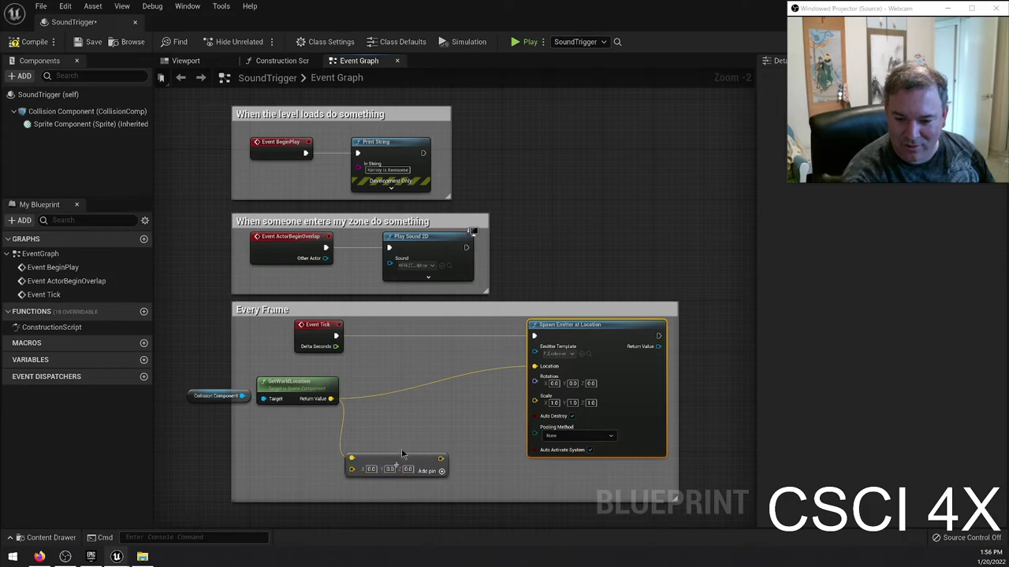
drag(402, 454, 428, 392)
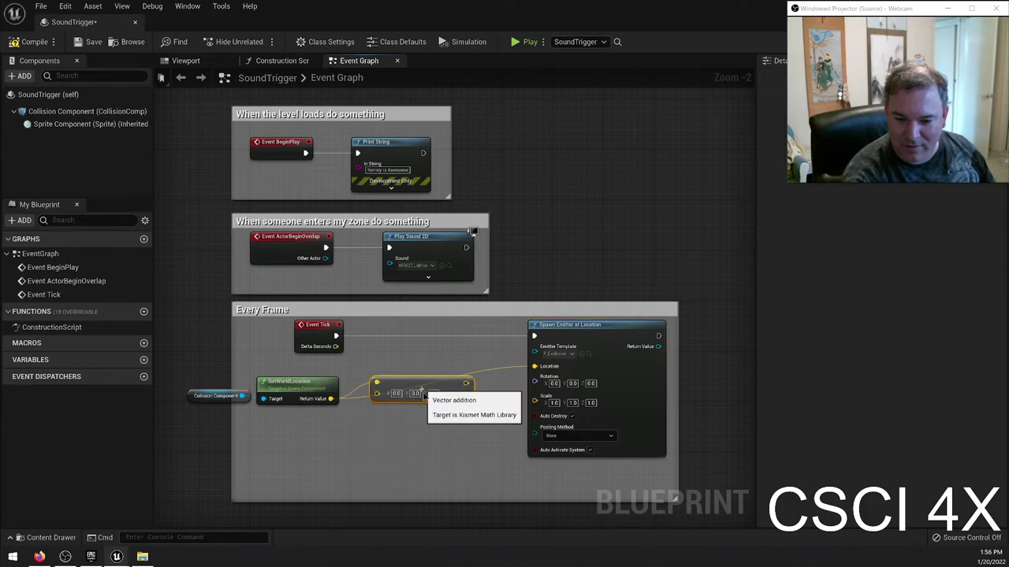
Step: Break GetWorldLocation's links to the emitter's Location input and to the Add node
click(511, 370)
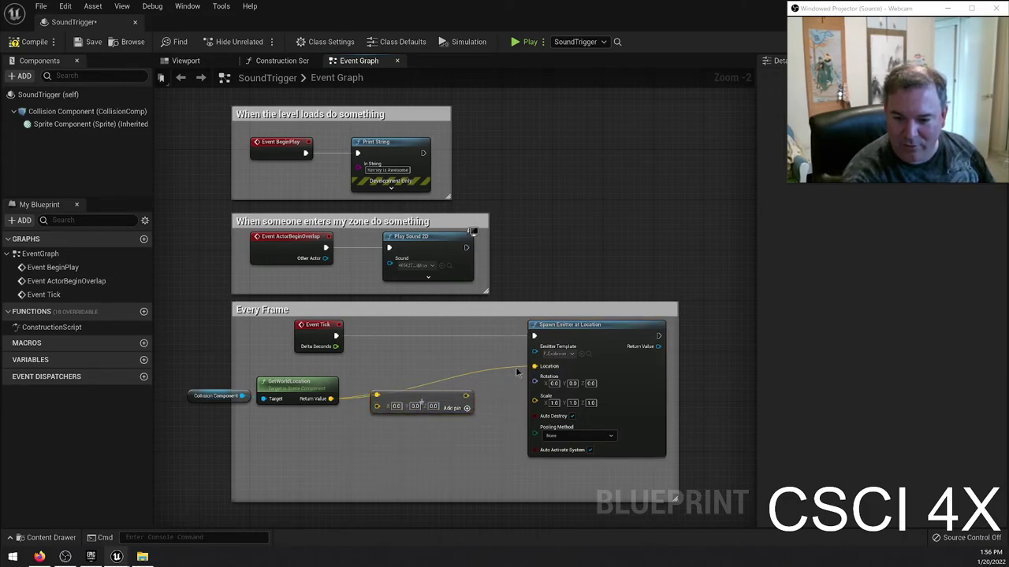
ctrl+click(522, 366)
click(498, 413)
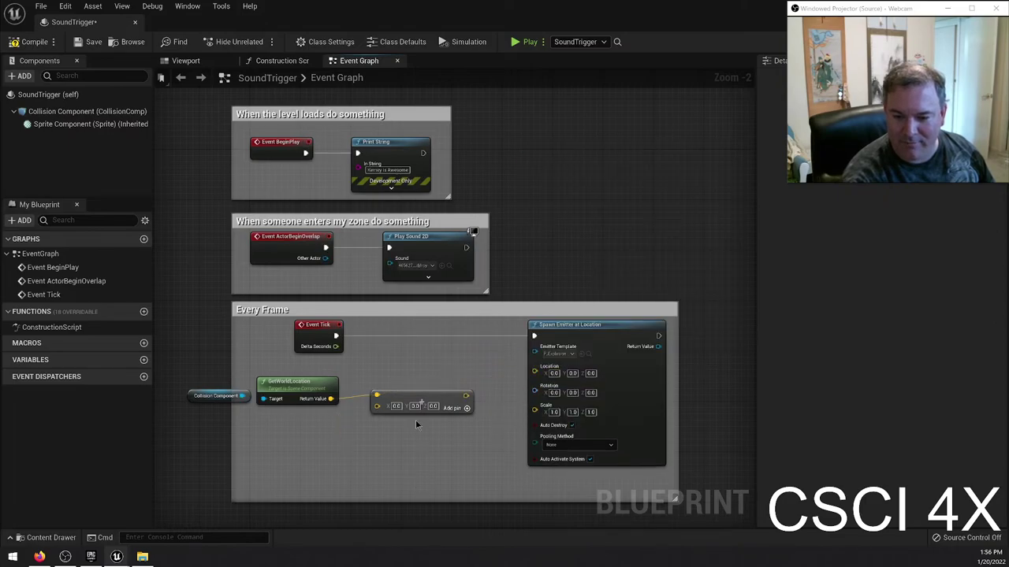
alt+click(360, 396)
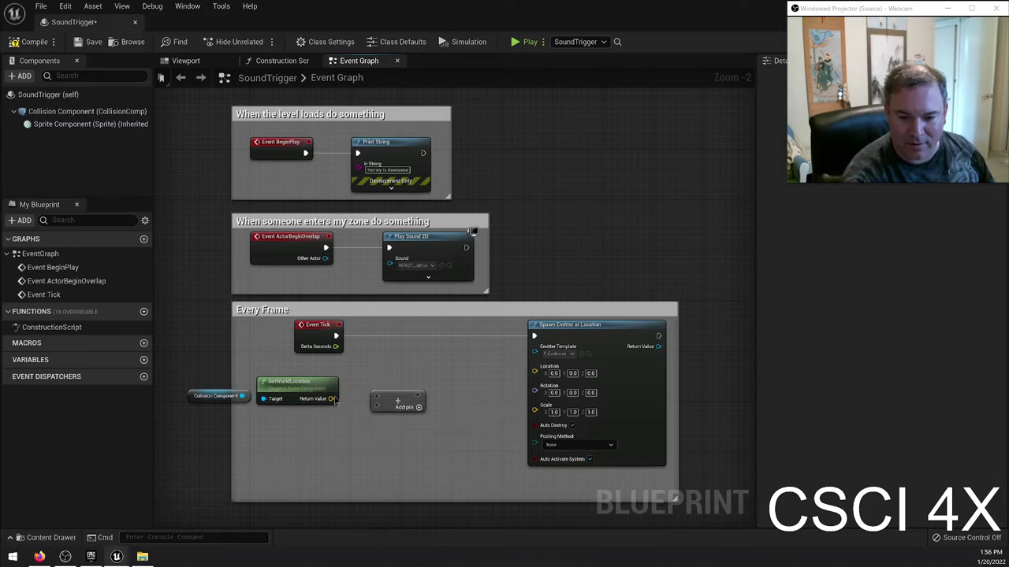
Step: Add GetWorldLocation and a new Random Point in Bounding Box node placed beneath it, feeding their sum into the emitter's Location
drag(331, 399, 344, 435)
text(random)
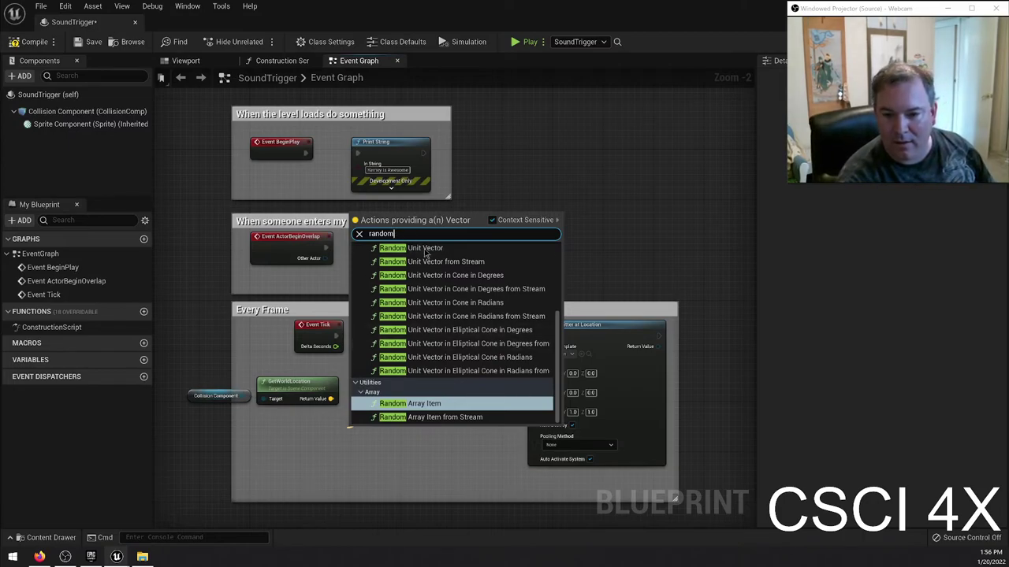
scroll(501, 294, up, 3)
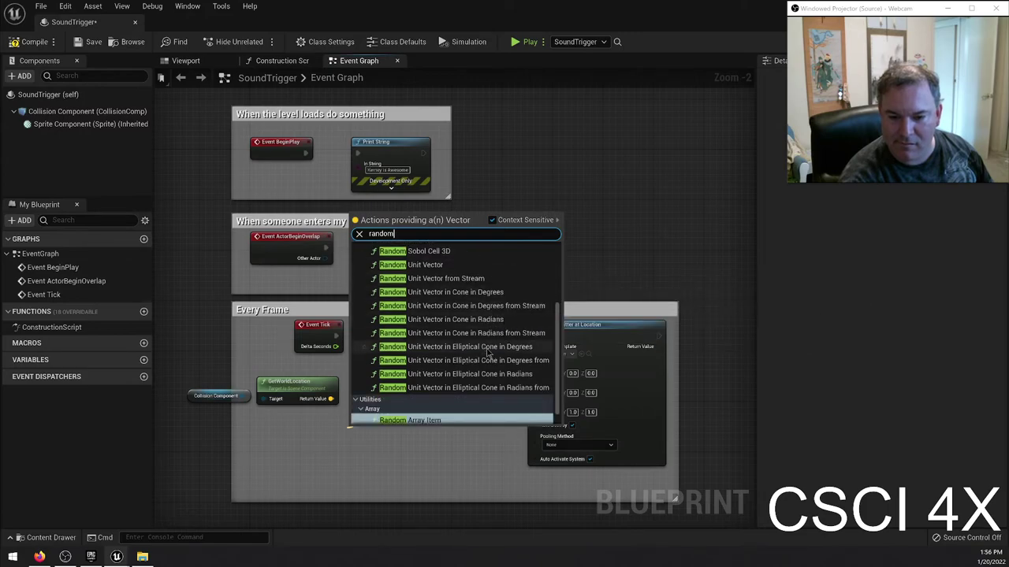
scroll(492, 378, down, 1)
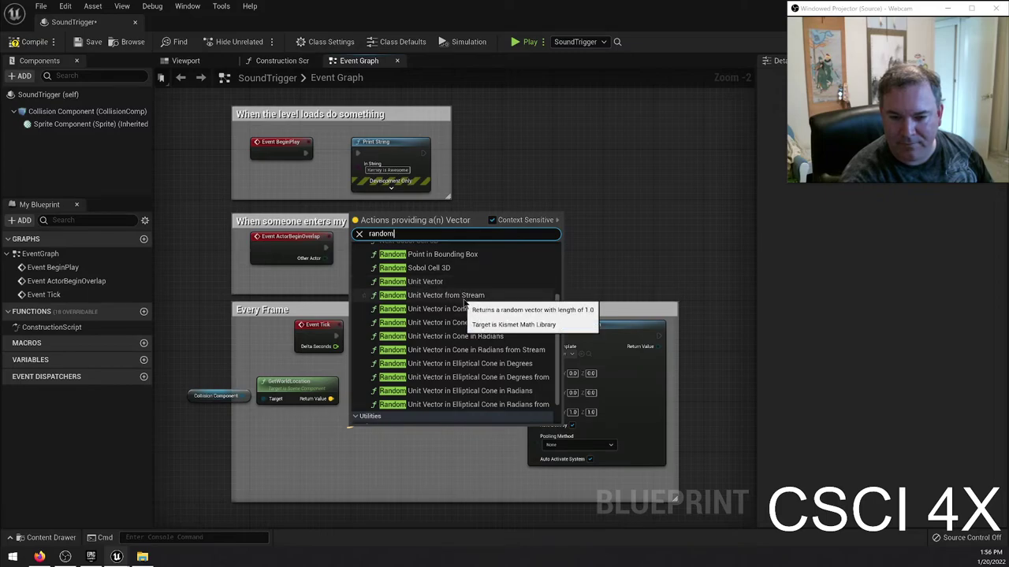
click(485, 259)
drag(392, 420, 300, 419)
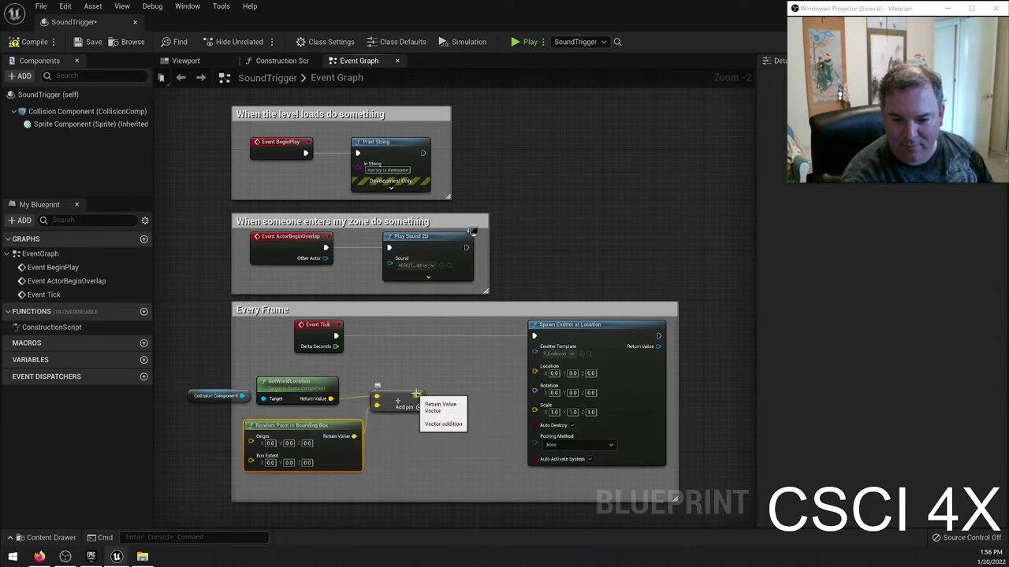
drag(416, 394, 534, 367)
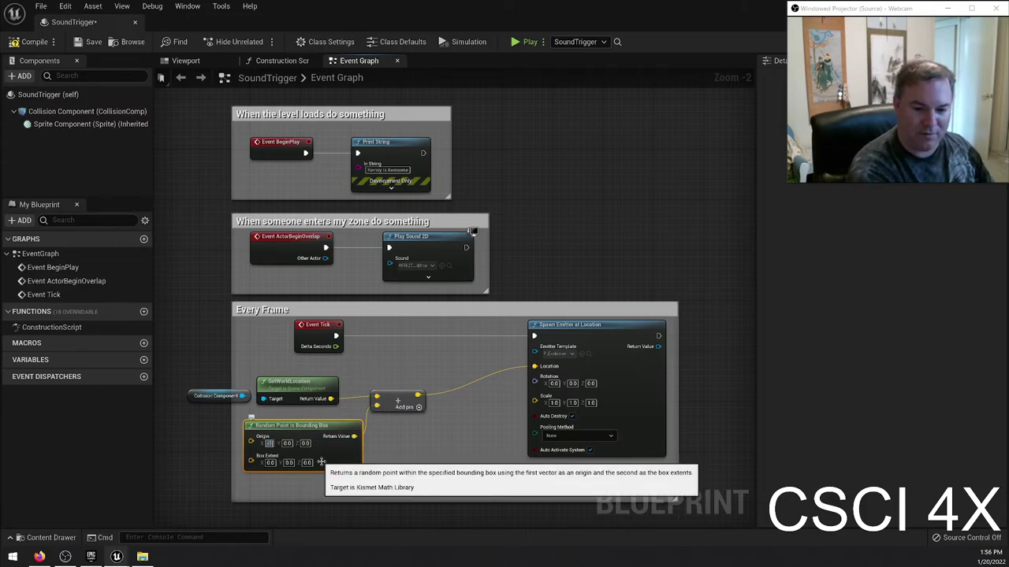
Step: Set the Origin of Random Point in Bounding Box to -100 on X, Y and Z
text(00)
key(Tab)
text(-1000)
key(Tab)
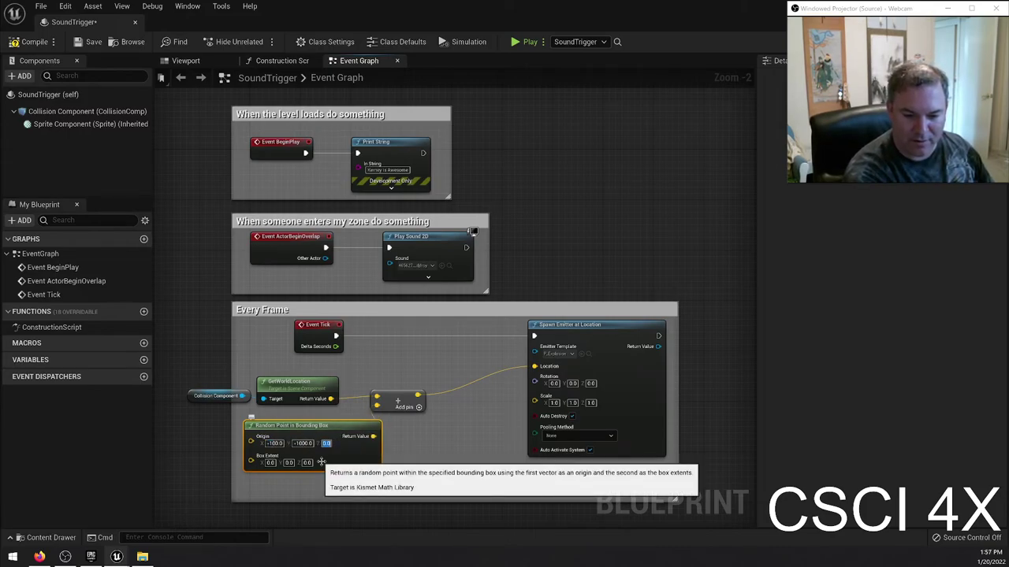
key(shift+Tab)
text(-100)
key(Tab)
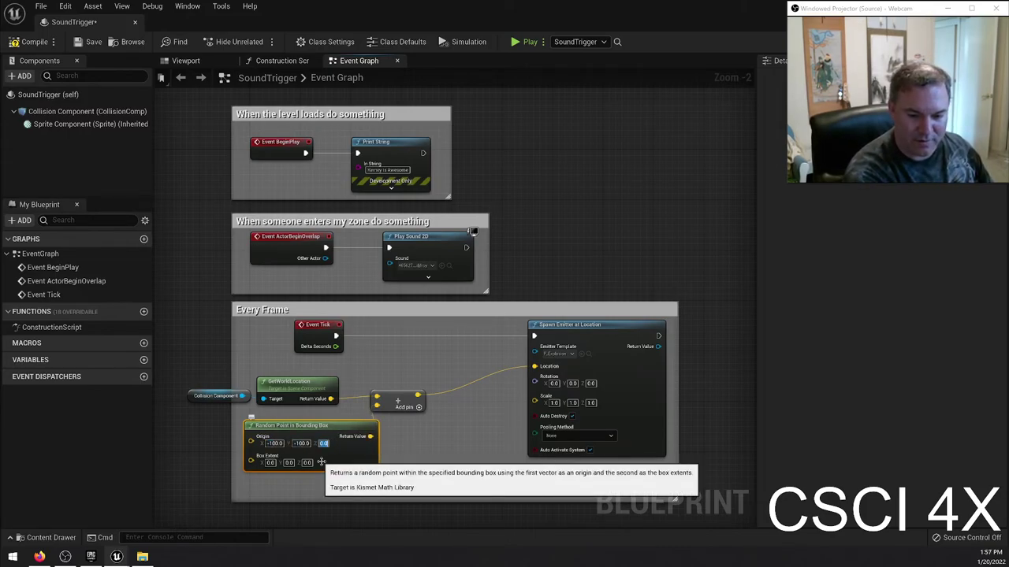
text(-100)
key(Tab)
Step: Set the Box Extent of Random Point in Bounding Box to 100 on X, Y and Z, and save the blueprint
text(100)
key(Tab)
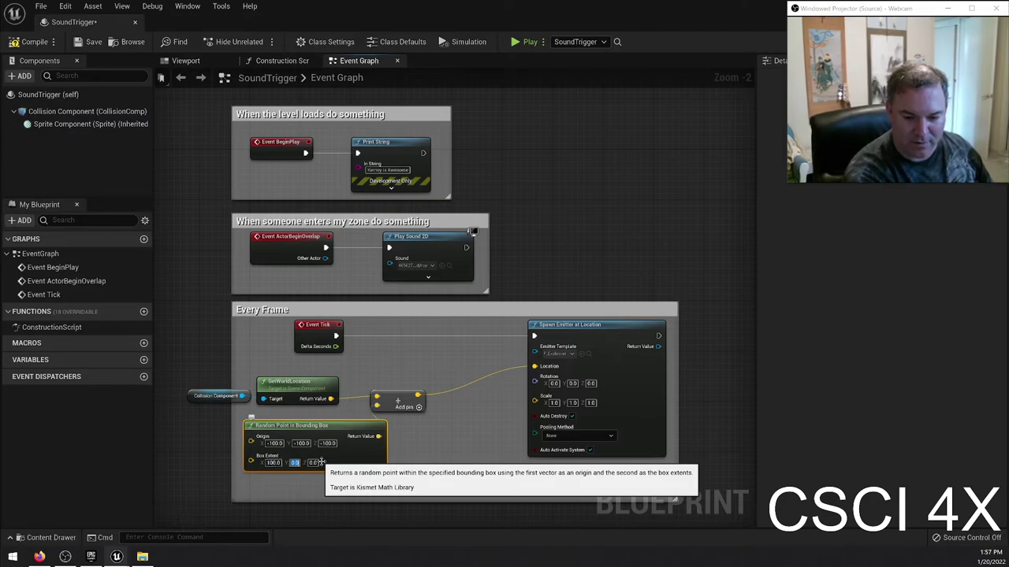
text(100)
key(Tab)
text(100)
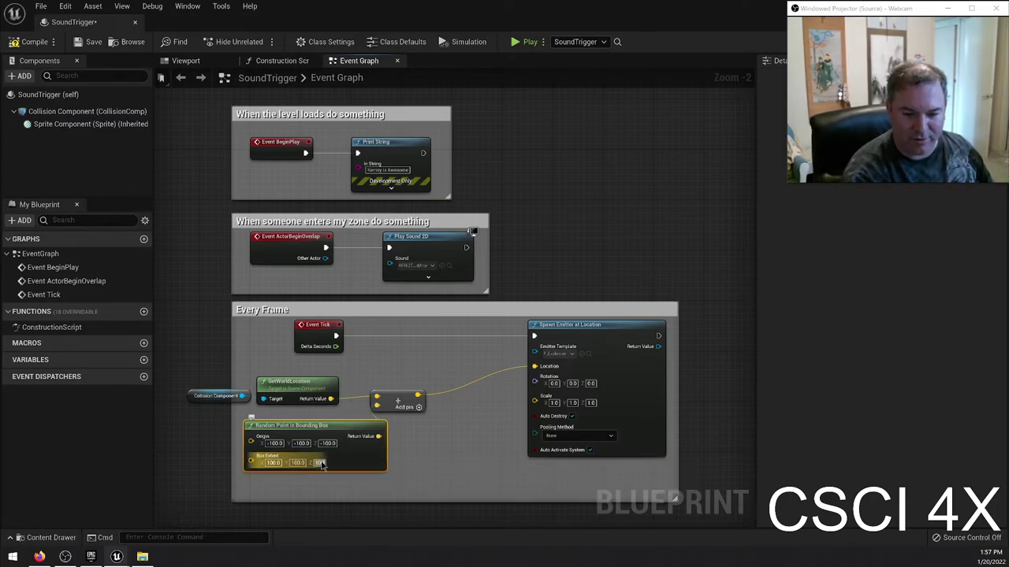
click(276, 442)
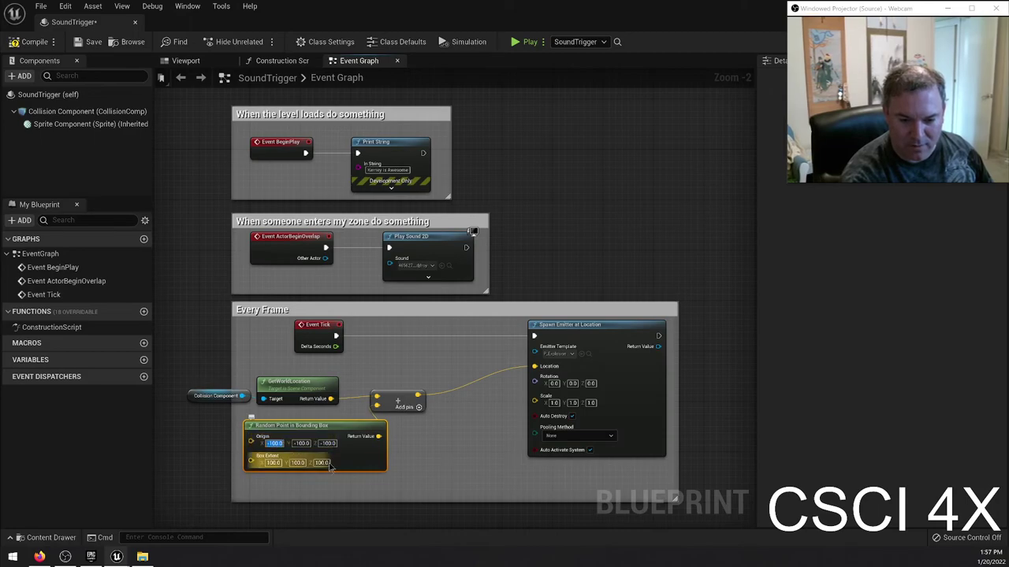
click(434, 487)
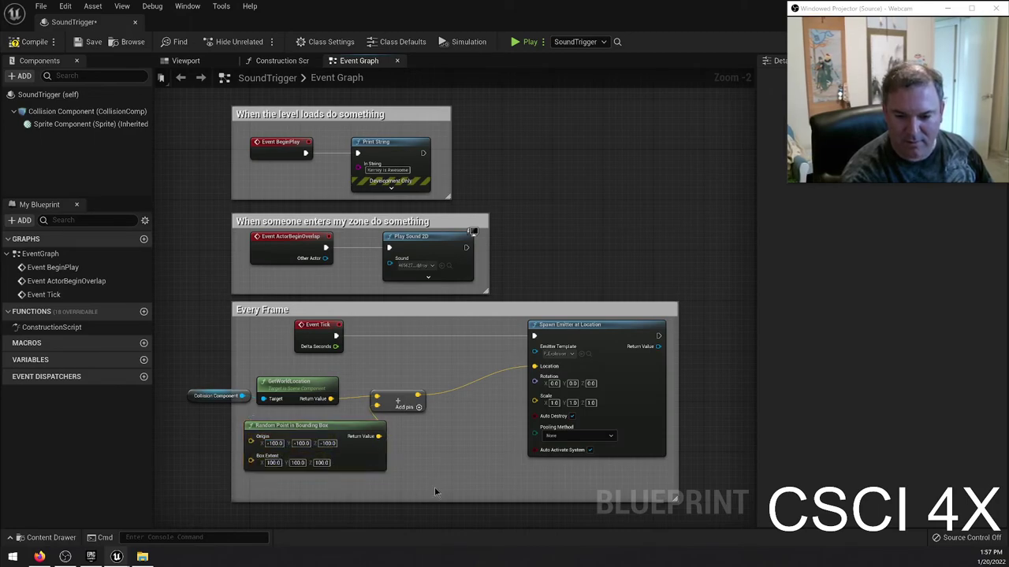
key(ctrl+s)
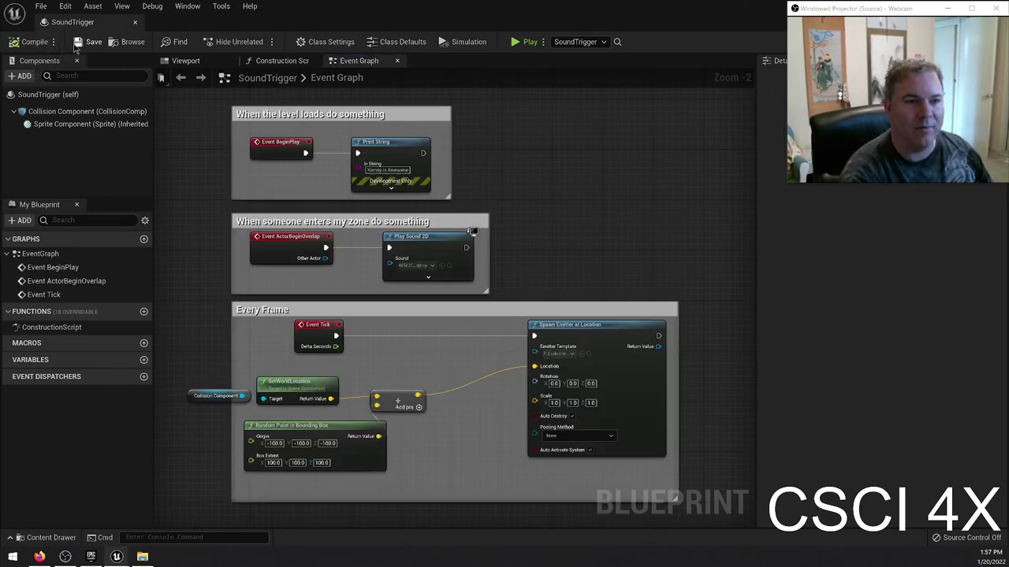
Step: Play the level, move the character around to view the randomly placed explosions, and stop the session
drag(244, 22, 0, 244)
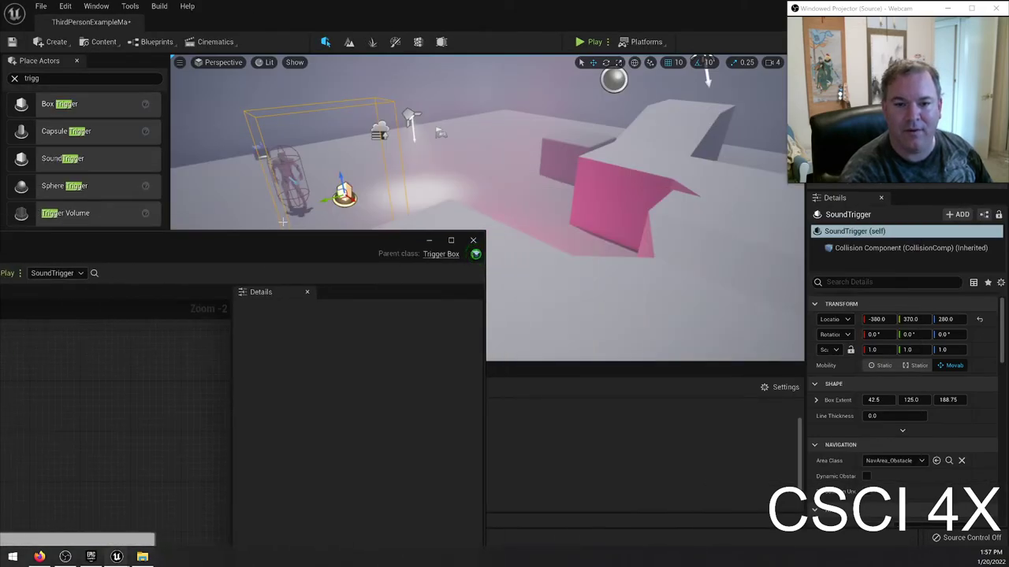
drag(289, 241, 0, 254)
click(587, 41)
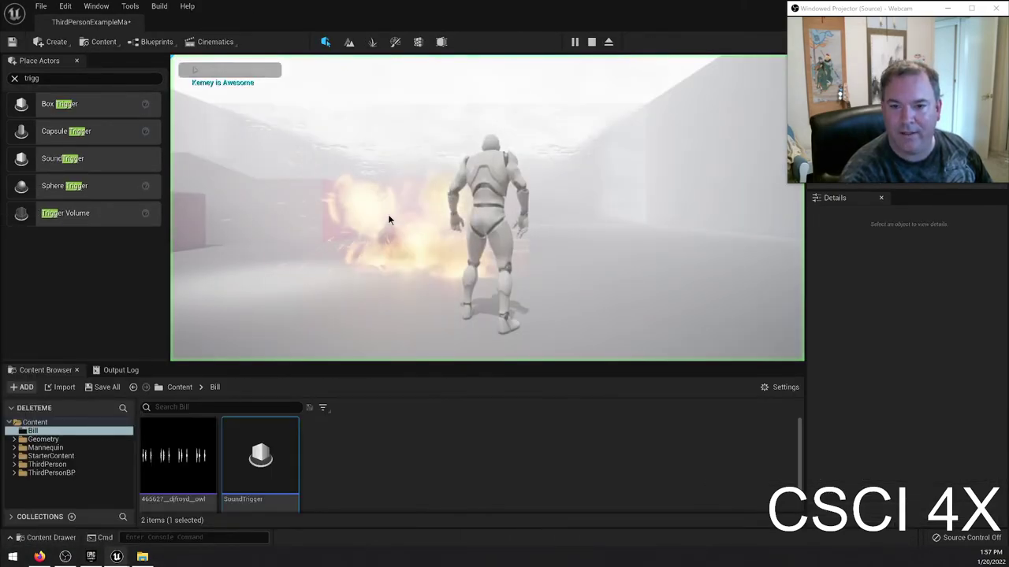
key(w)
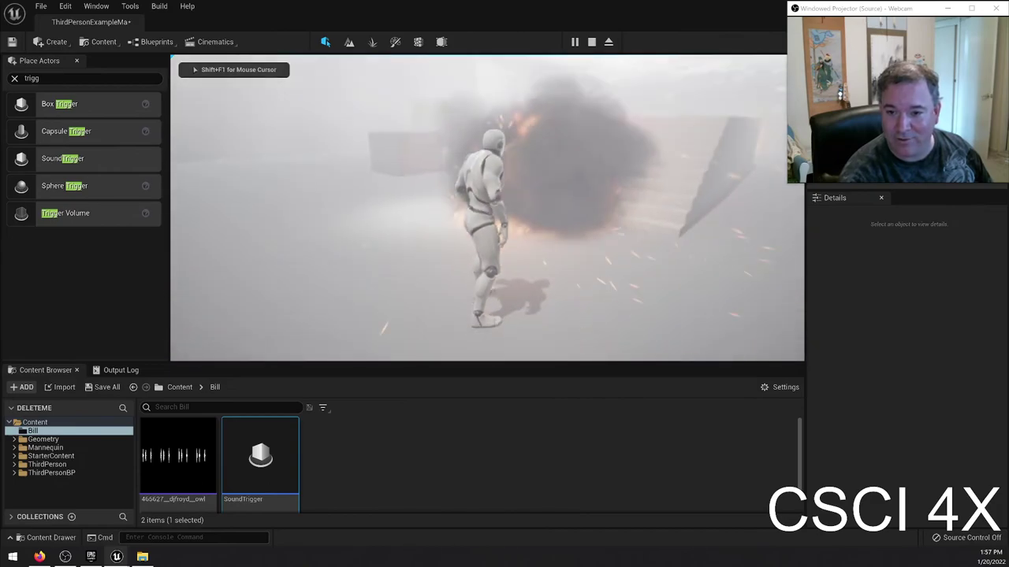
key(a)
key(d)
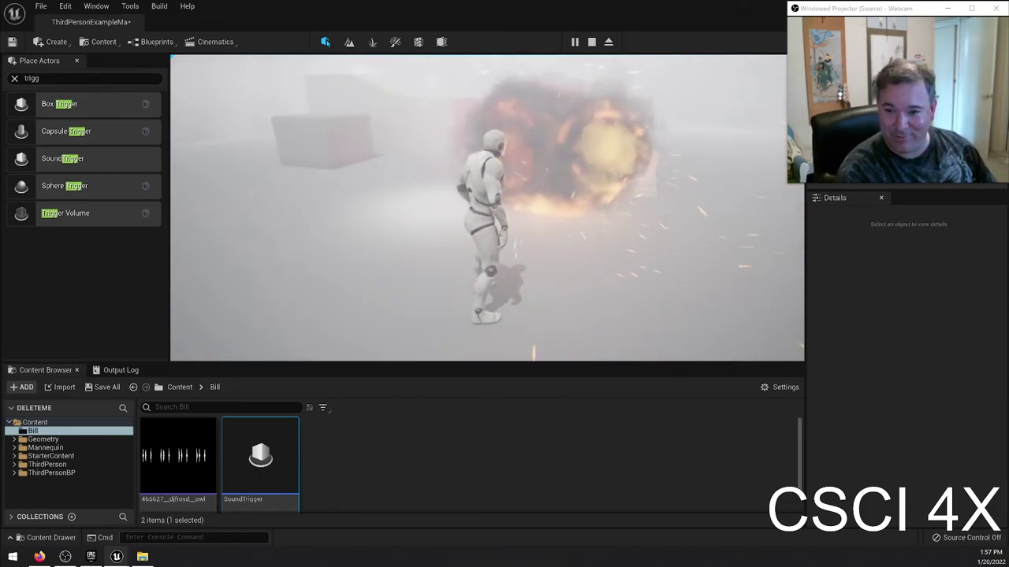
key(Escape)
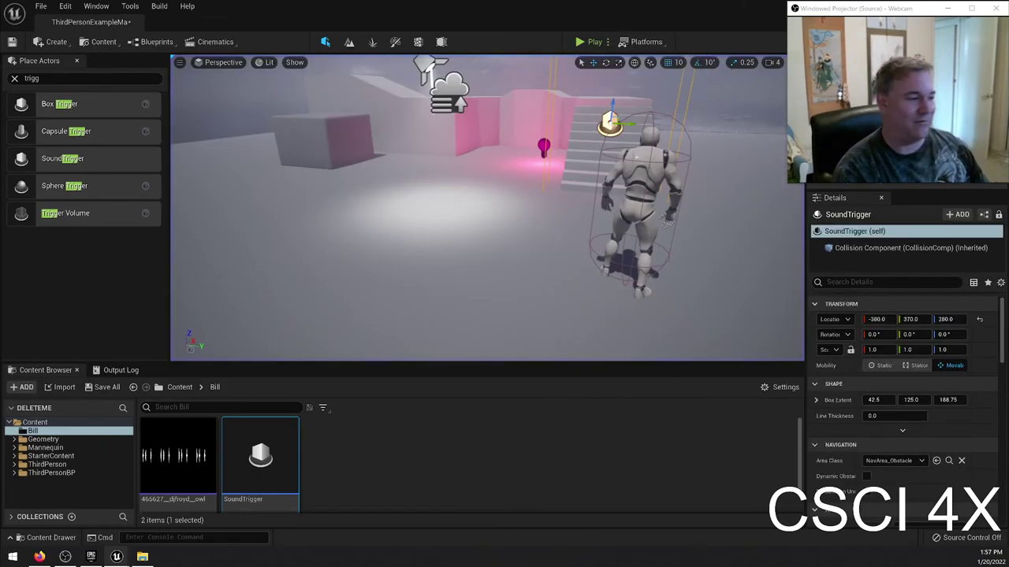
Step: Return to the blueprint graph and rearrange the Collision Component, GetWorldLocation, Random Point in Bounding Box and Add nodes so their wires are clear
key(alt+Tab)
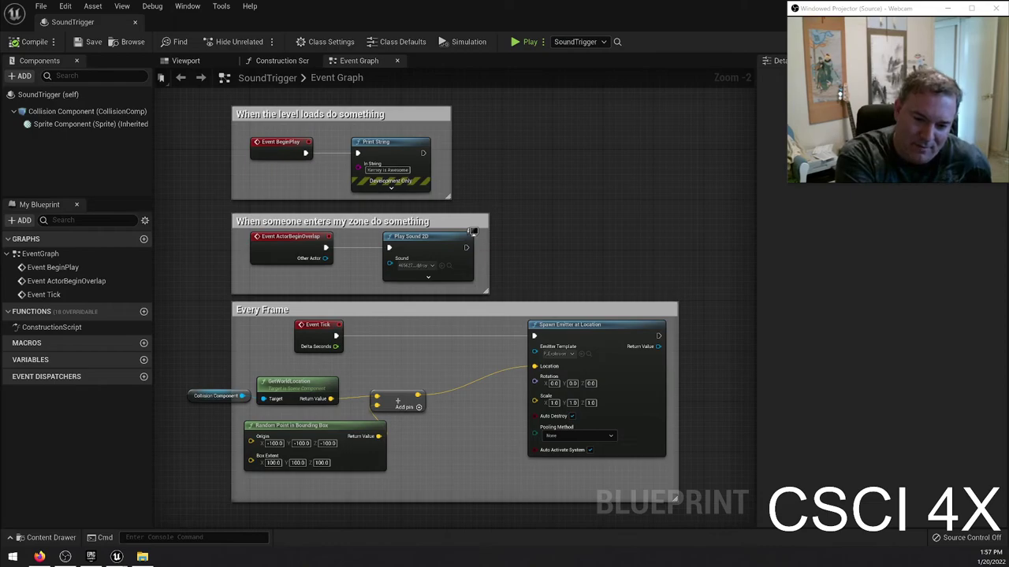
click(310, 381)
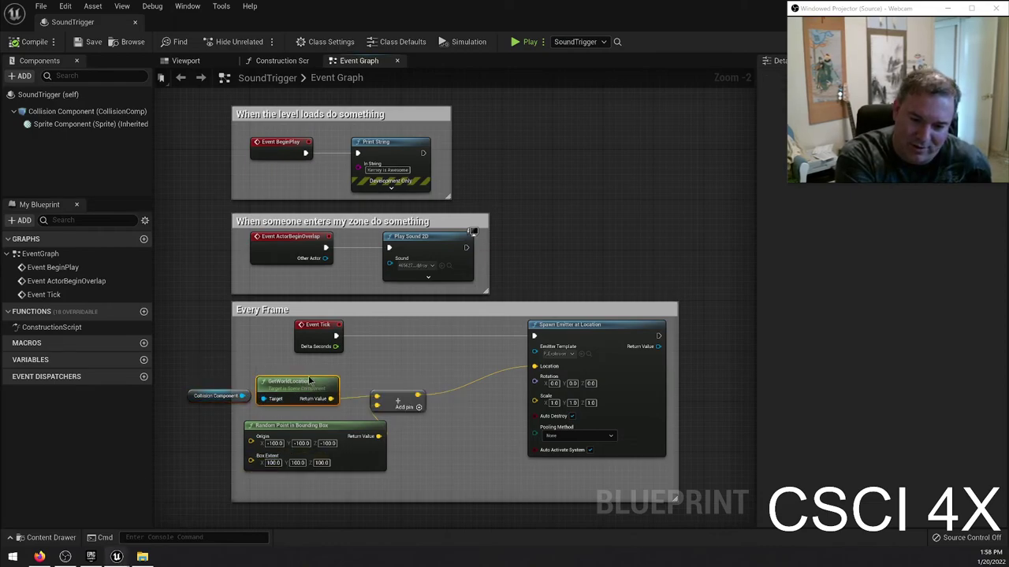
drag(310, 381, 415, 432)
drag(398, 399, 422, 401)
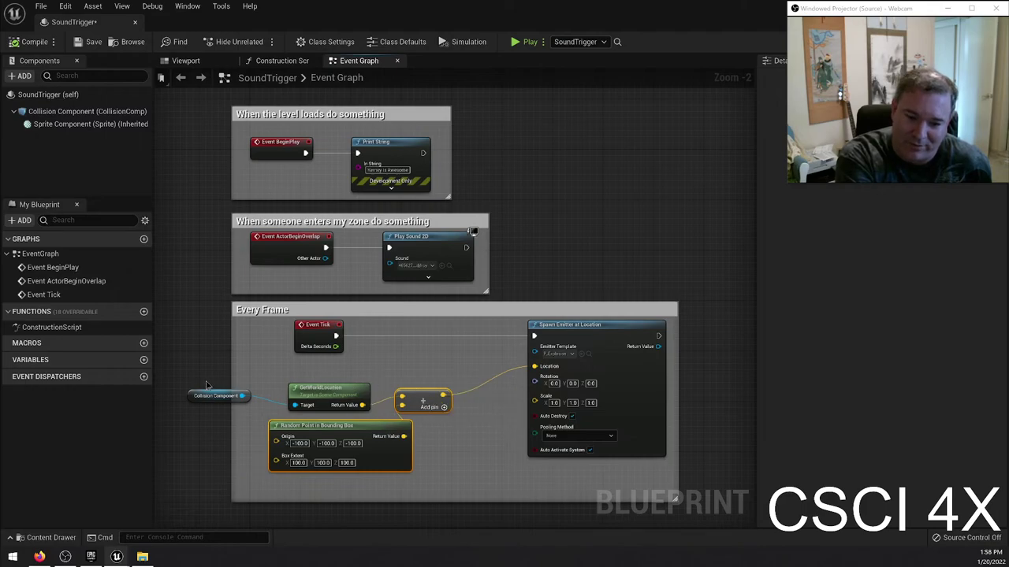
drag(191, 396, 219, 402)
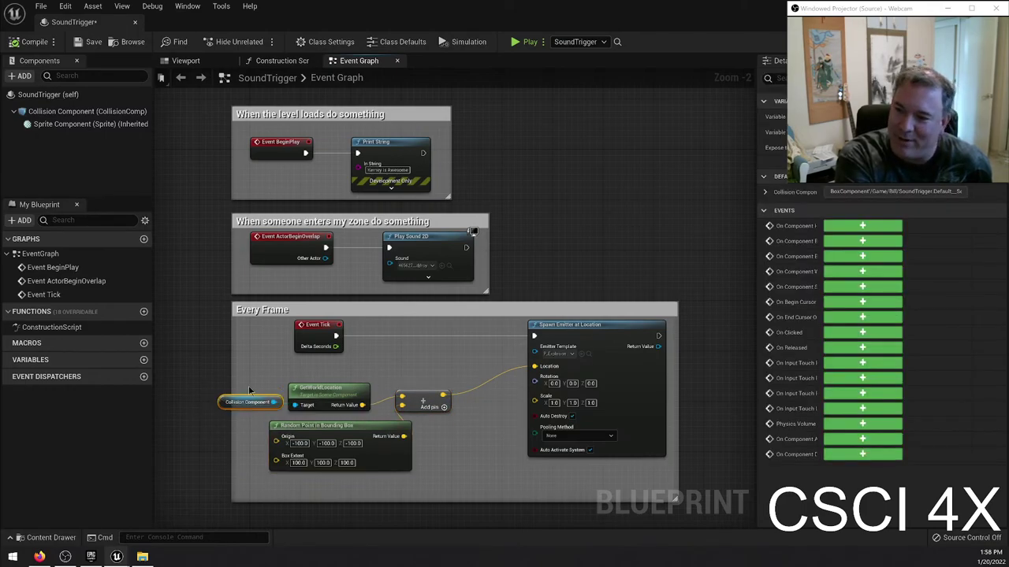
click(218, 382)
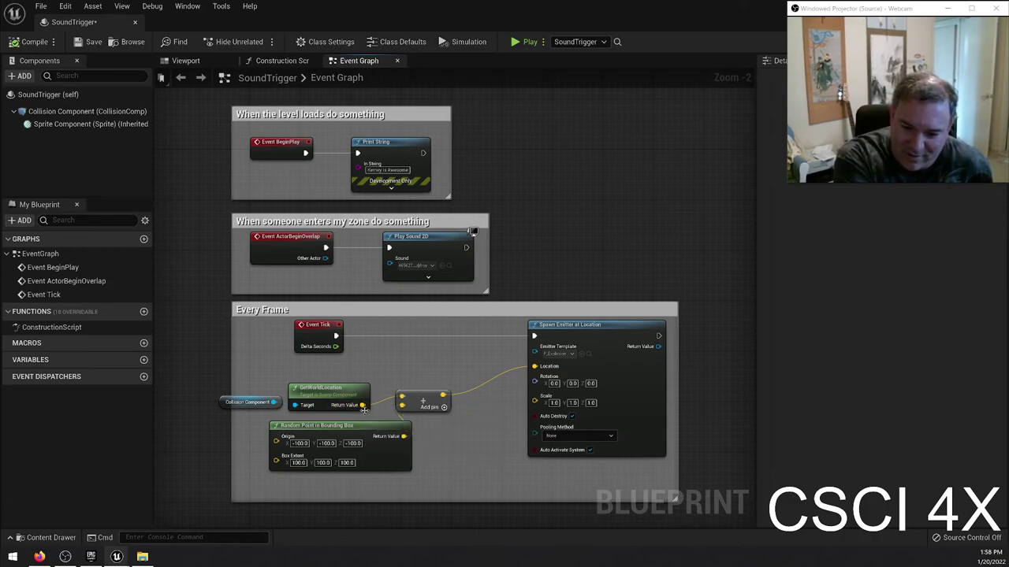
drag(363, 408, 403, 404)
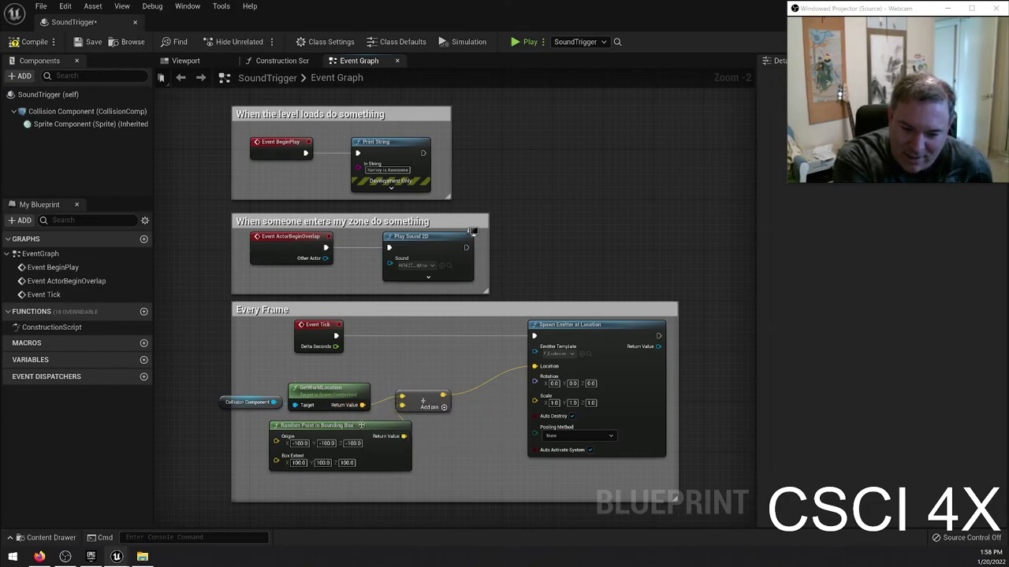
drag(361, 425, 316, 426)
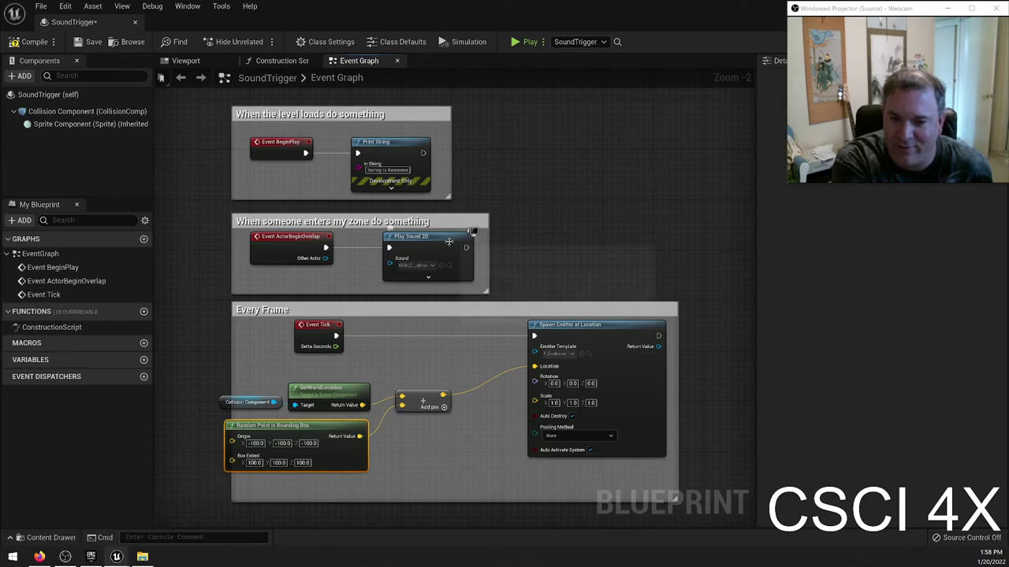
Step: Delete the Play Sound 2D node from the "When someone enters my zone do something" comment
drag(466, 248, 573, 257)
click(557, 226)
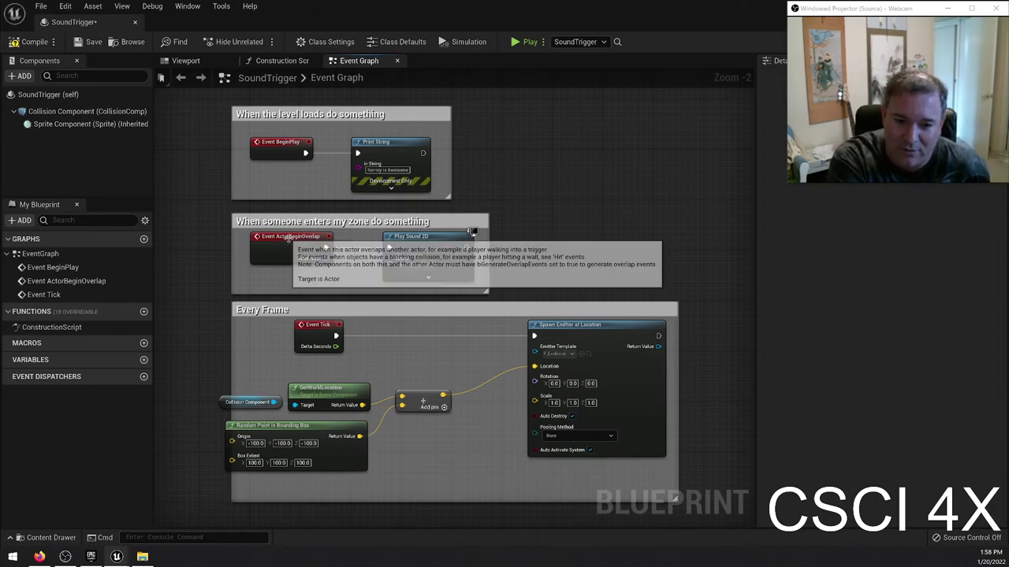
click(323, 254)
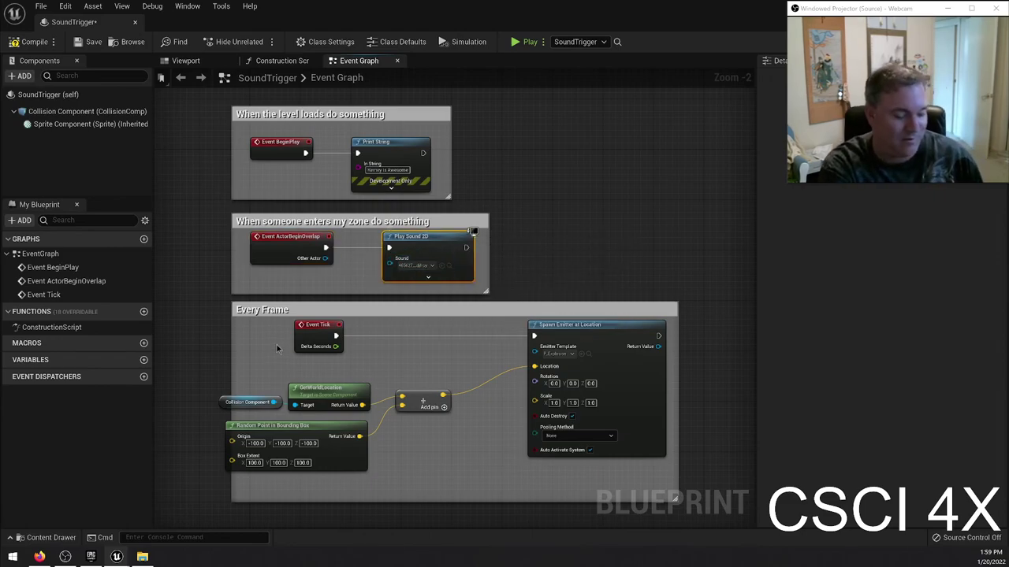
key(Delete)
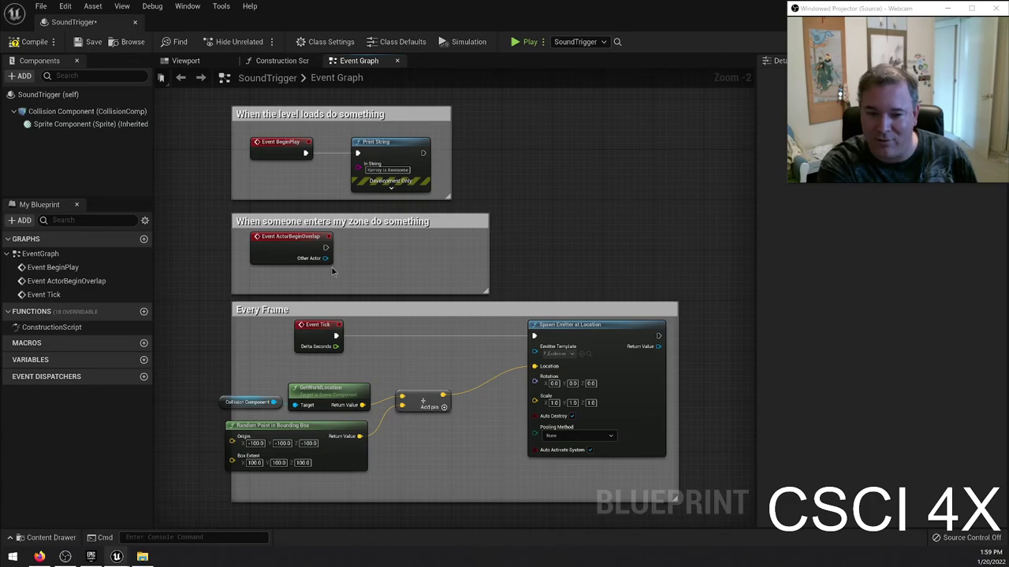
Step: Add a new Play Sound 2D node wired from the execution output of Event ActorBeginOverlap and position it beside the event
drag(325, 248, 355, 248)
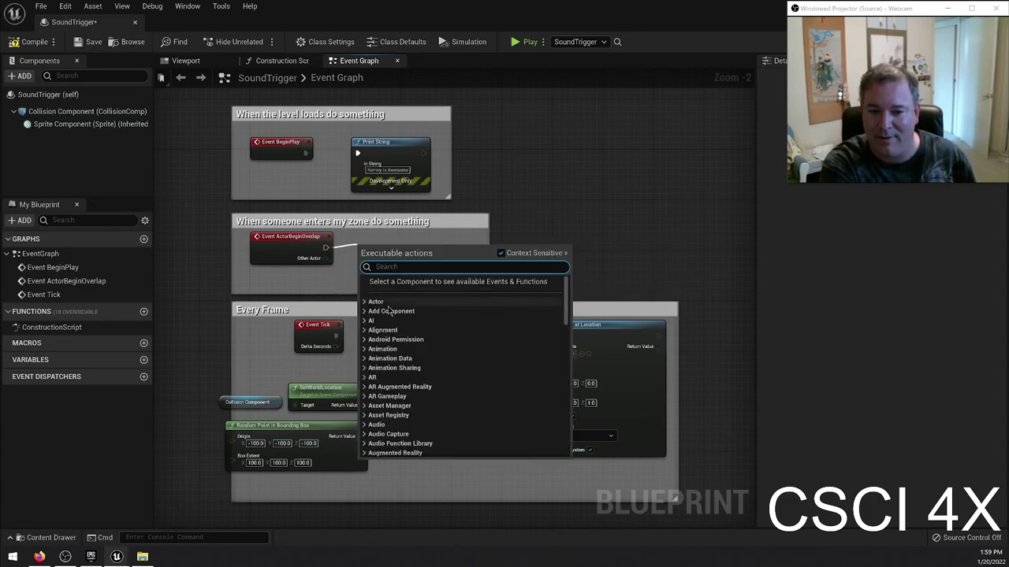
text(play sound 2d)
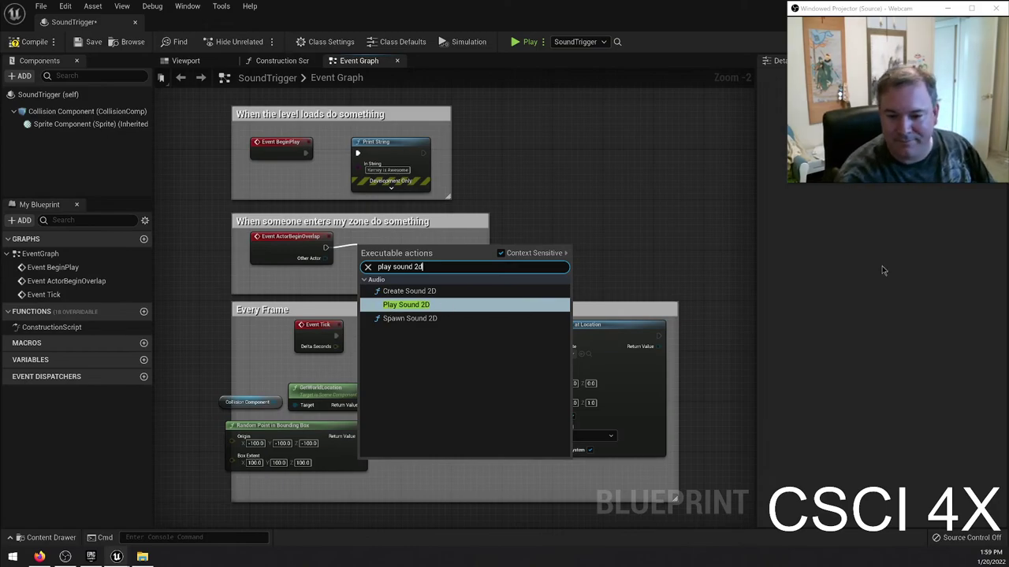
click(491, 306)
drag(377, 249, 382, 238)
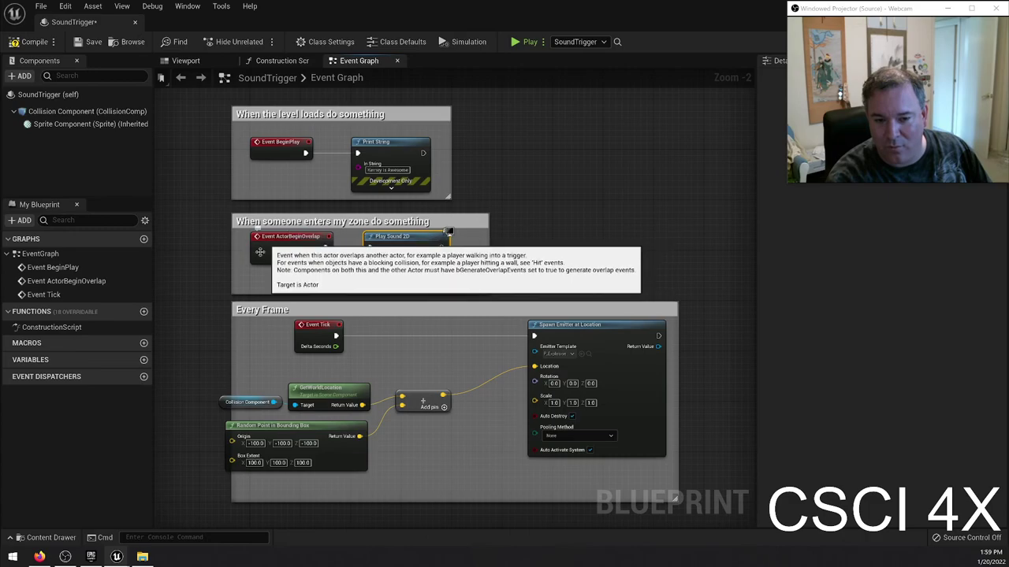
Step: Set the Sound of the Play Sound 2D node to Explosion01, and compile and save the blueprint
scroll(328, 256, up, 3)
scroll(328, 257, up, 2)
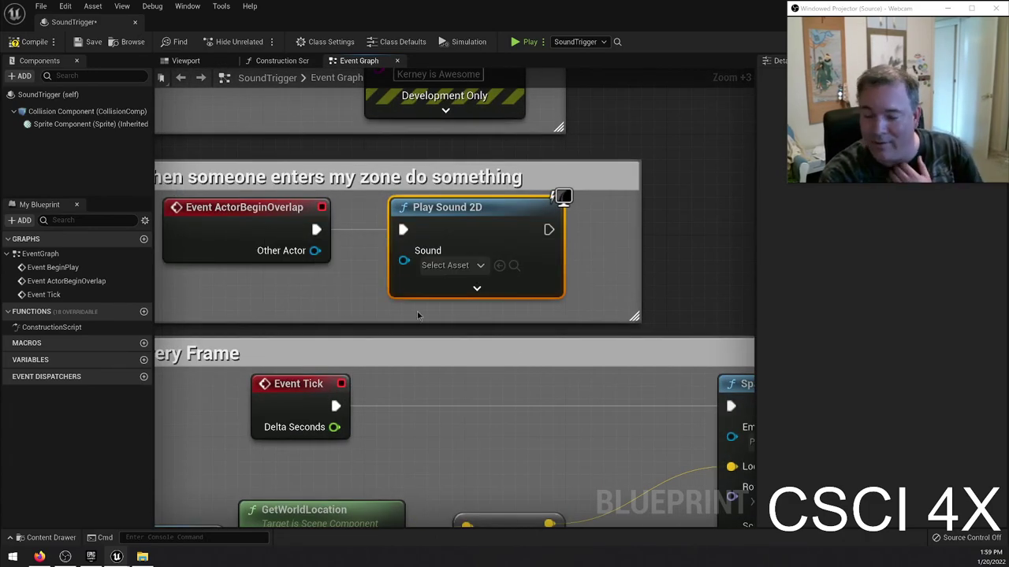
click(41, 47)
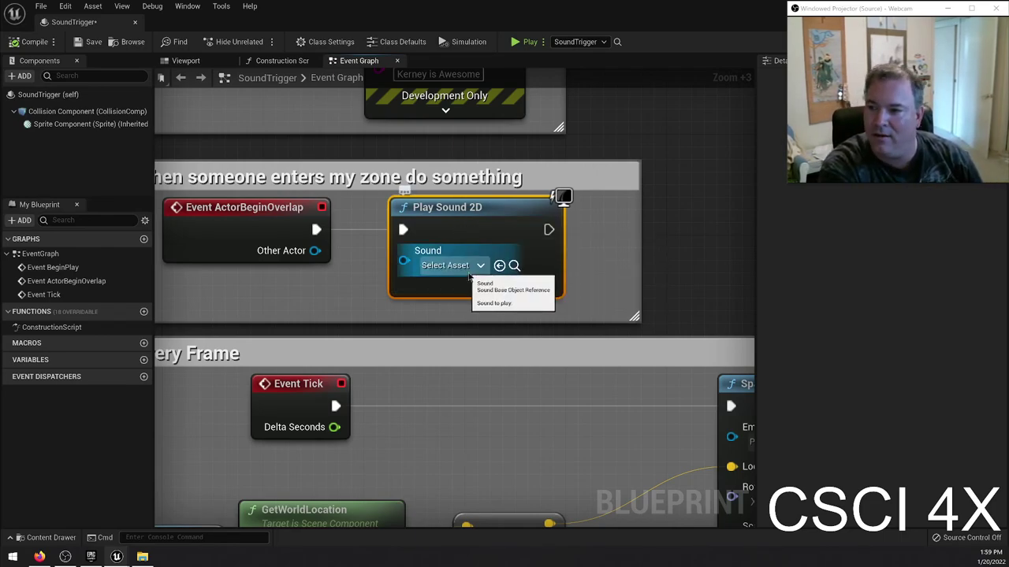
click(468, 267)
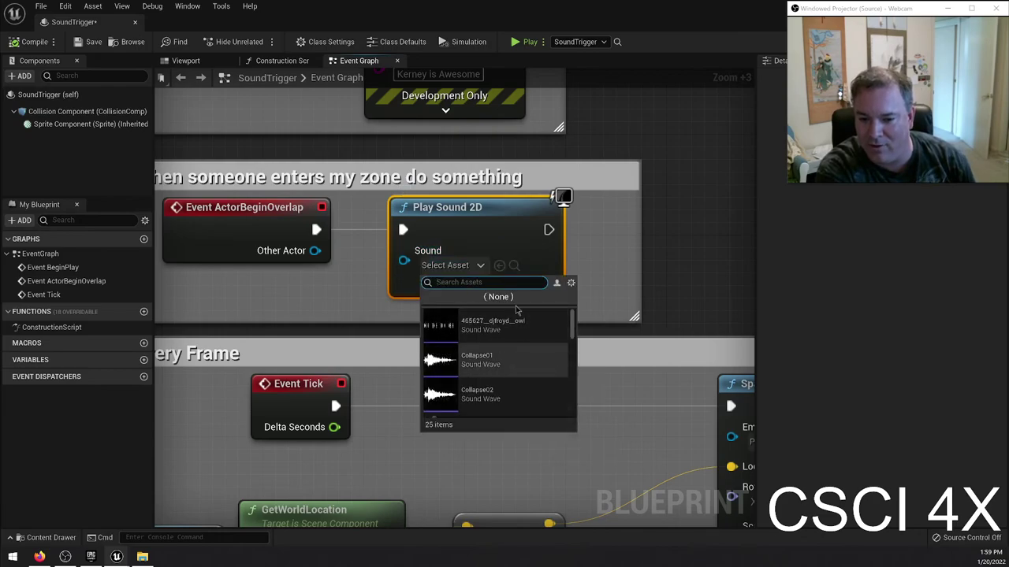
scroll(504, 347, down, 6)
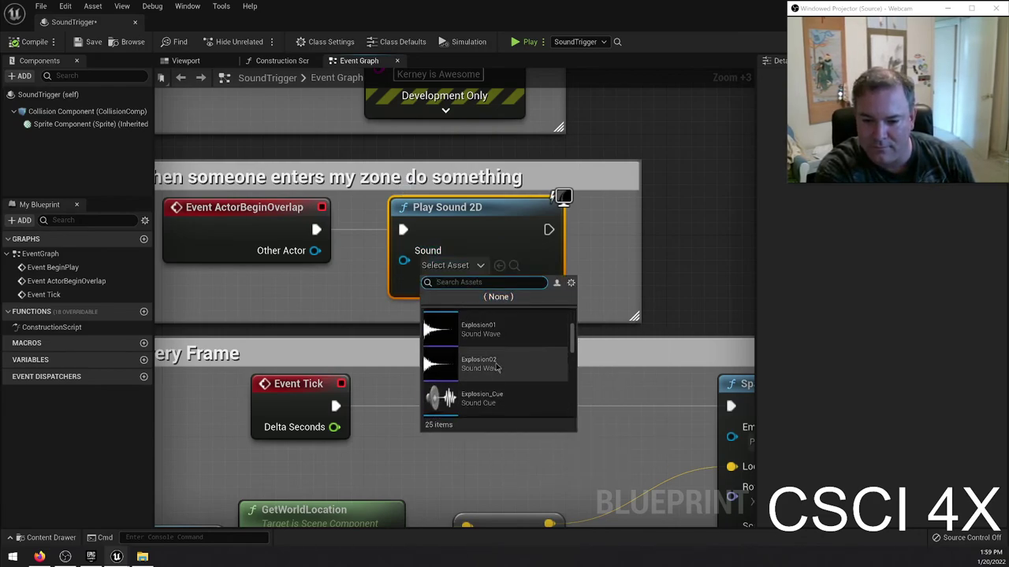
click(495, 329)
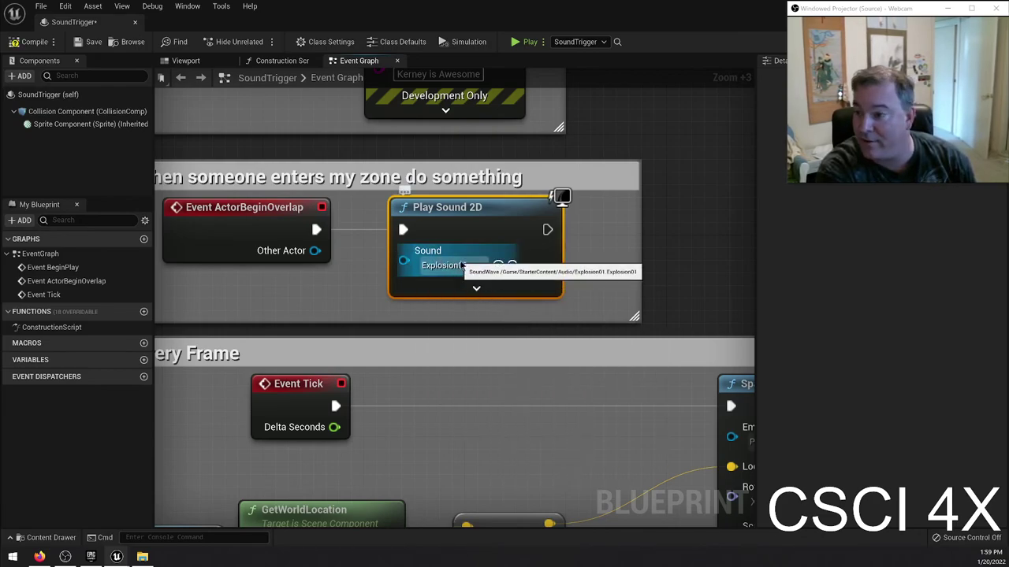
click(31, 44)
click(90, 44)
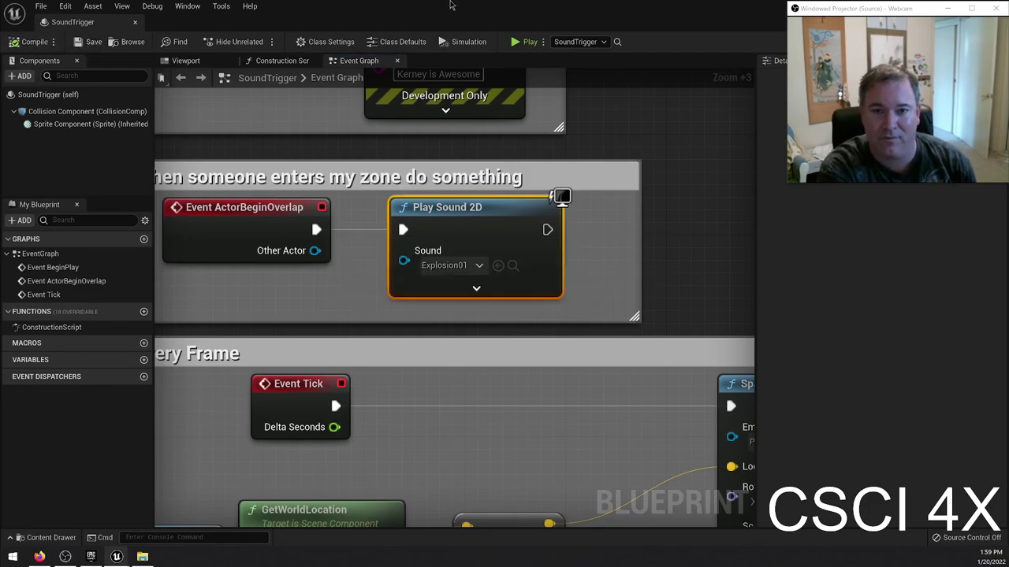
Step: Play the level, move the character in and out of the trigger zone to test the explosion sound, and stop the session
key(alt+Tab)
click(581, 40)
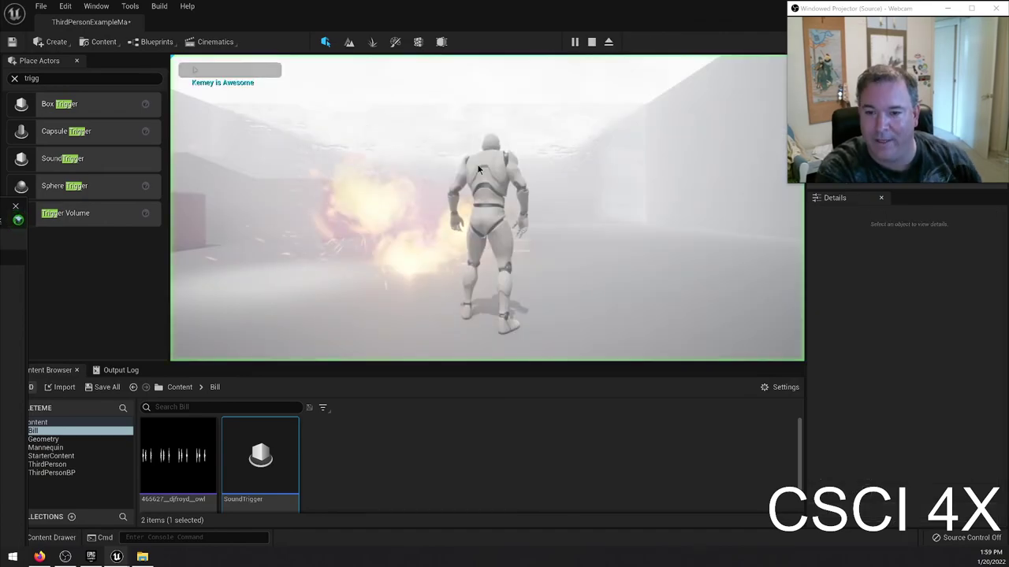
click(477, 169)
key(w)
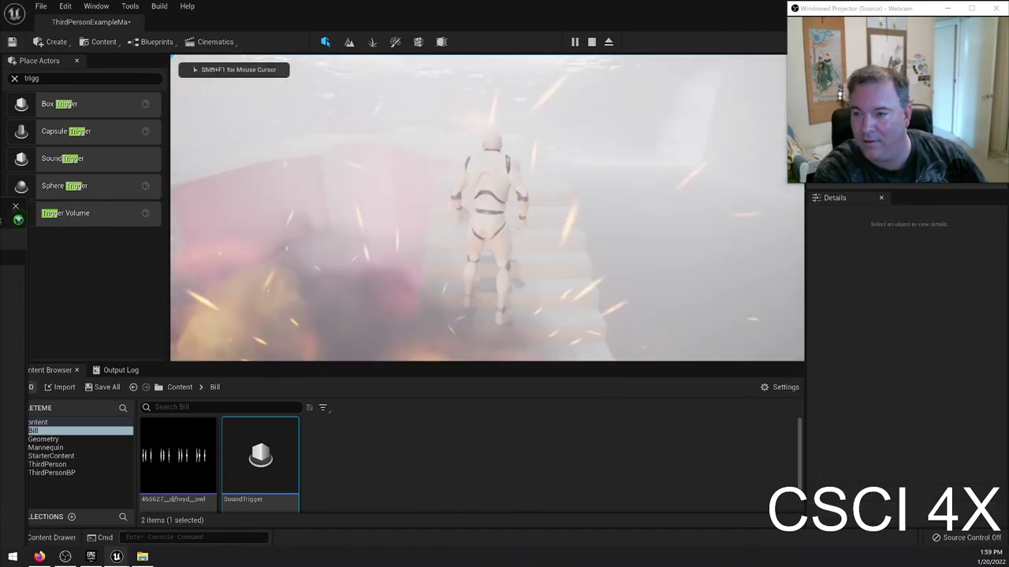
key(s)
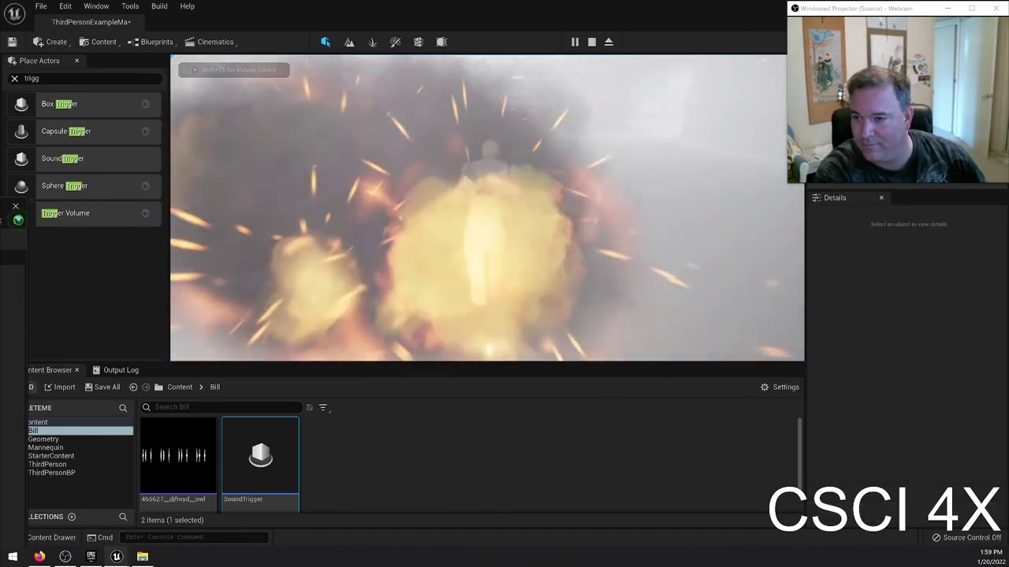
key(w)
key(s)
key(w)
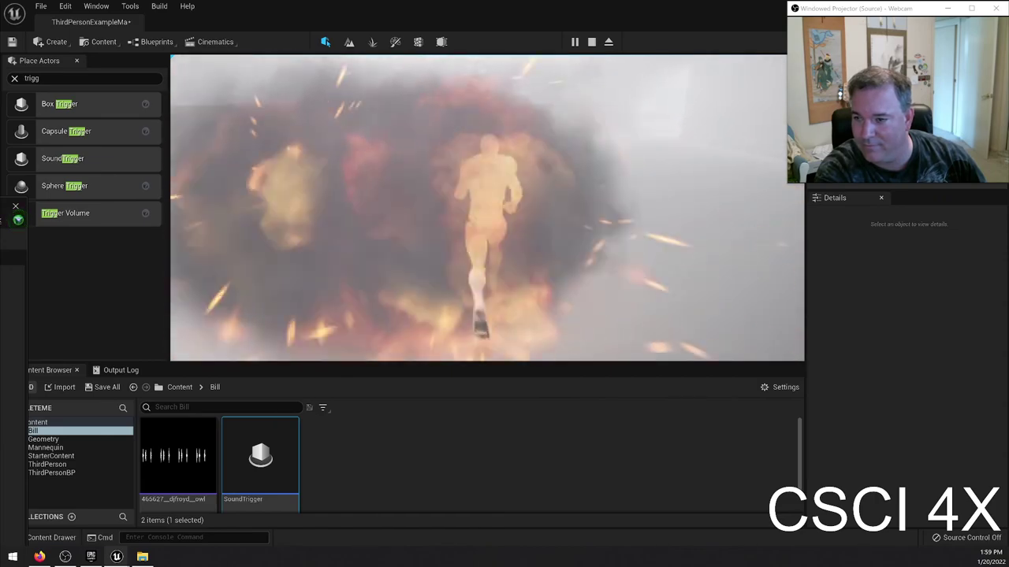
key(Escape)
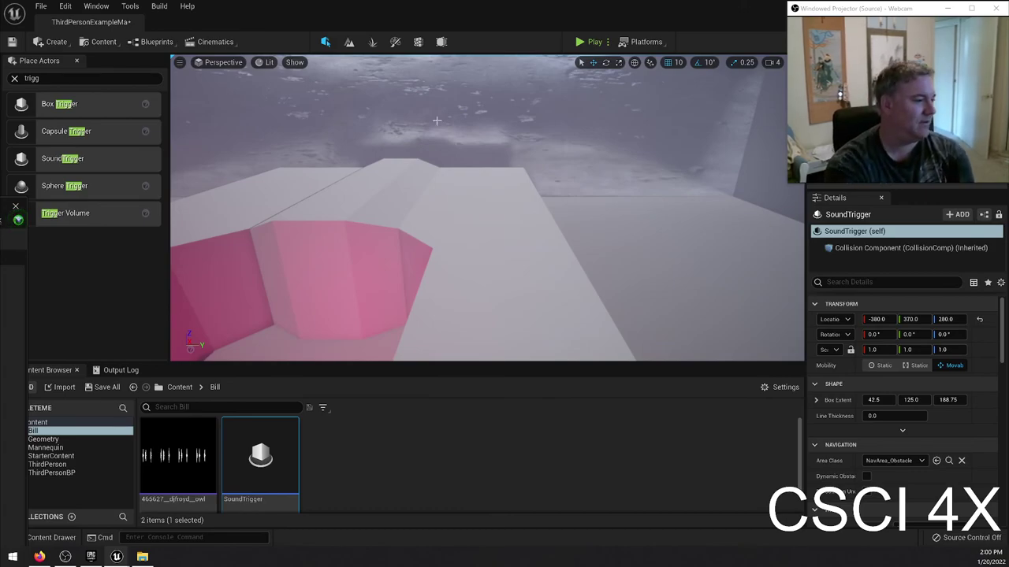
Step: Bring the SoundTrigger blueprint window back into view and close it to return to the level editor
drag(0, 203, 566, 0)
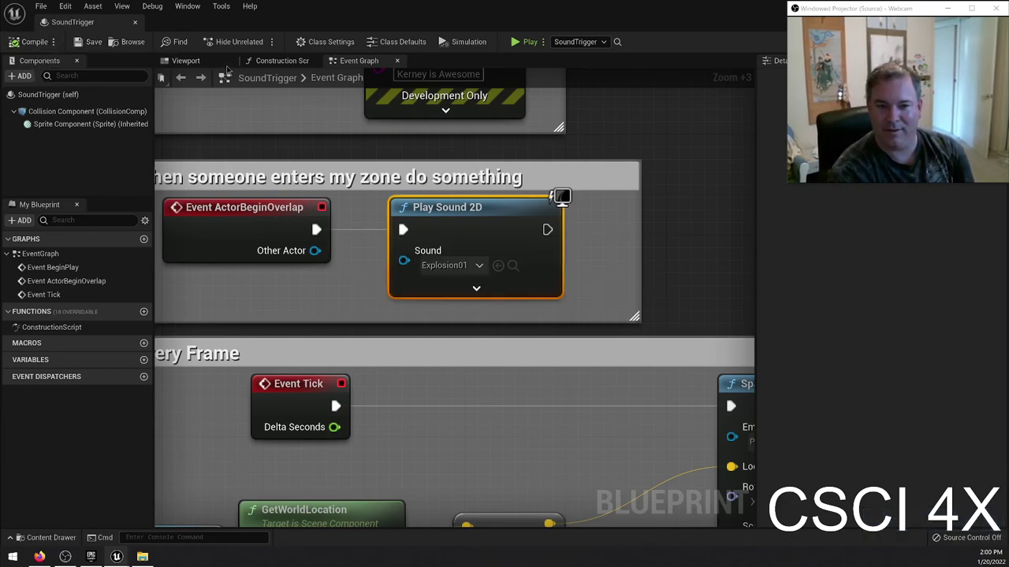
double_click(389, 12)
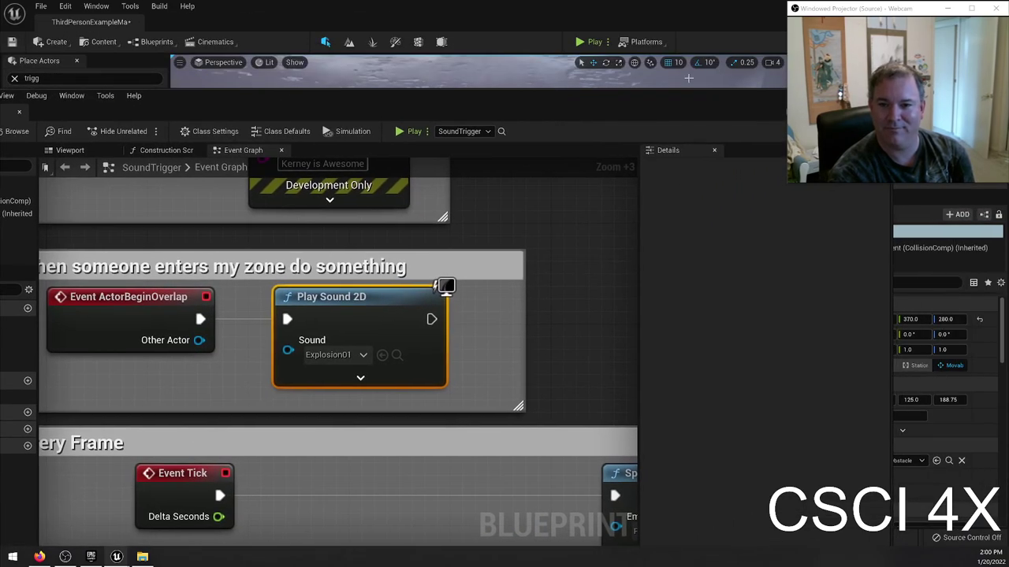
click(664, 114)
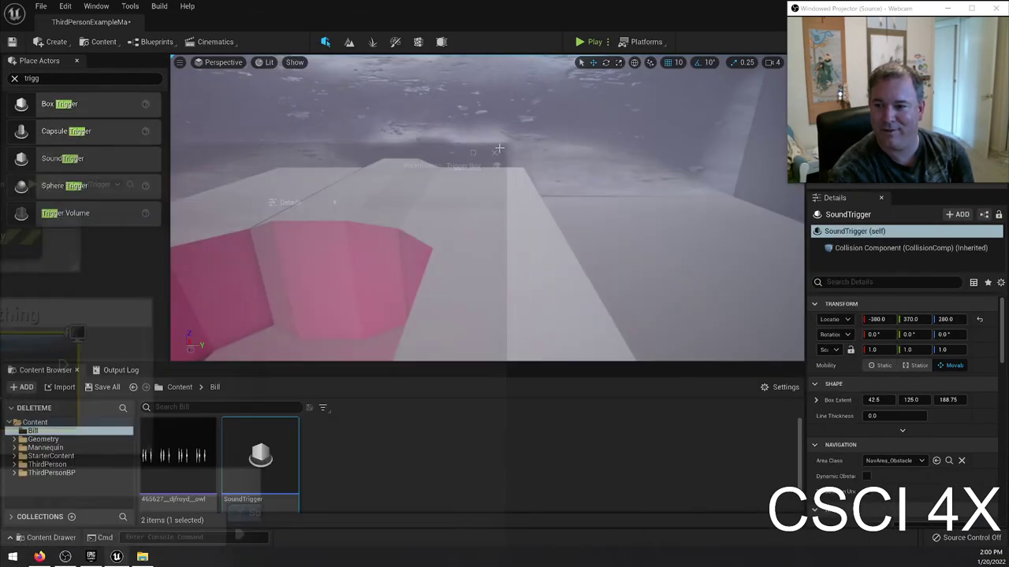
Step: Save all unsaved changes in the level and project
right_drag(500, 149, 463, 142)
click(41, 6)
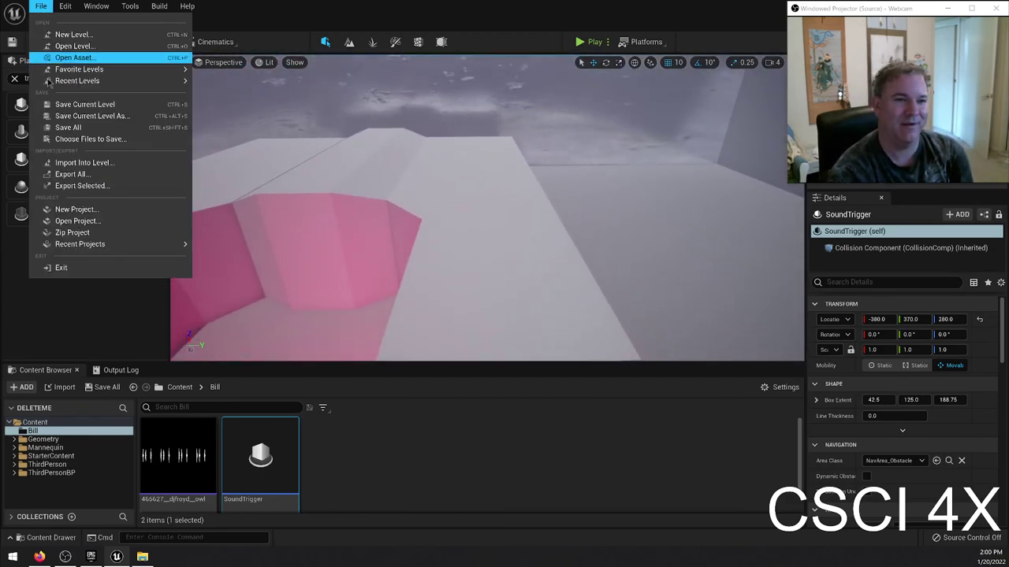
click(124, 127)
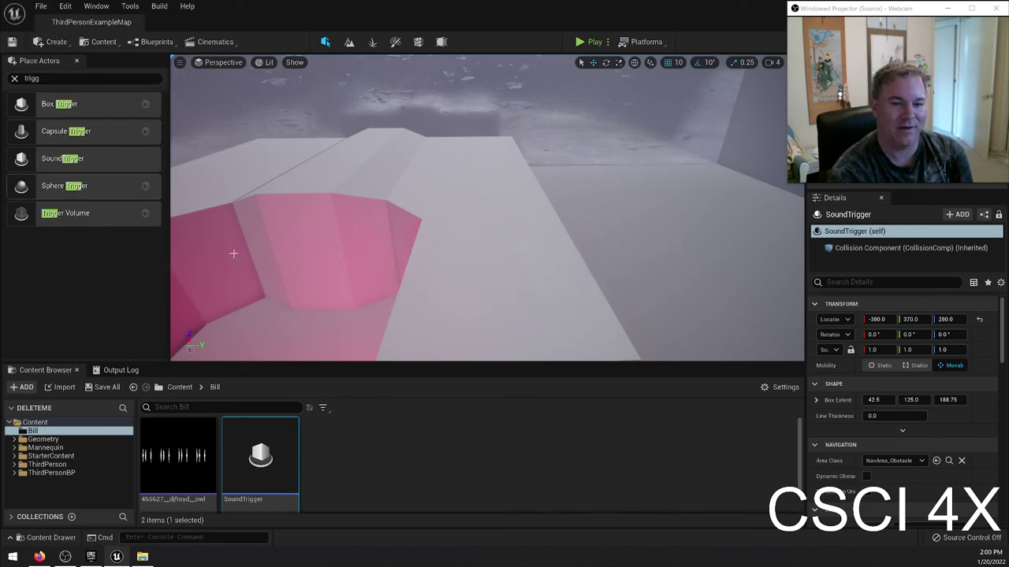
Step: Restore down the level editor window, close the Unreal Editor, and switch to the File Explorer window showing the Desktop
double_click(556, 21)
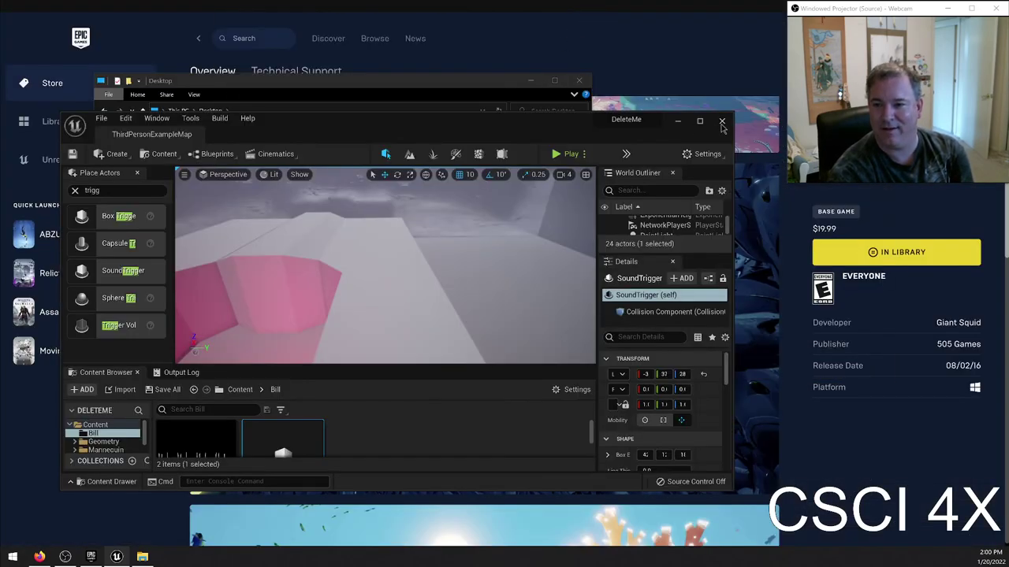
click(720, 119)
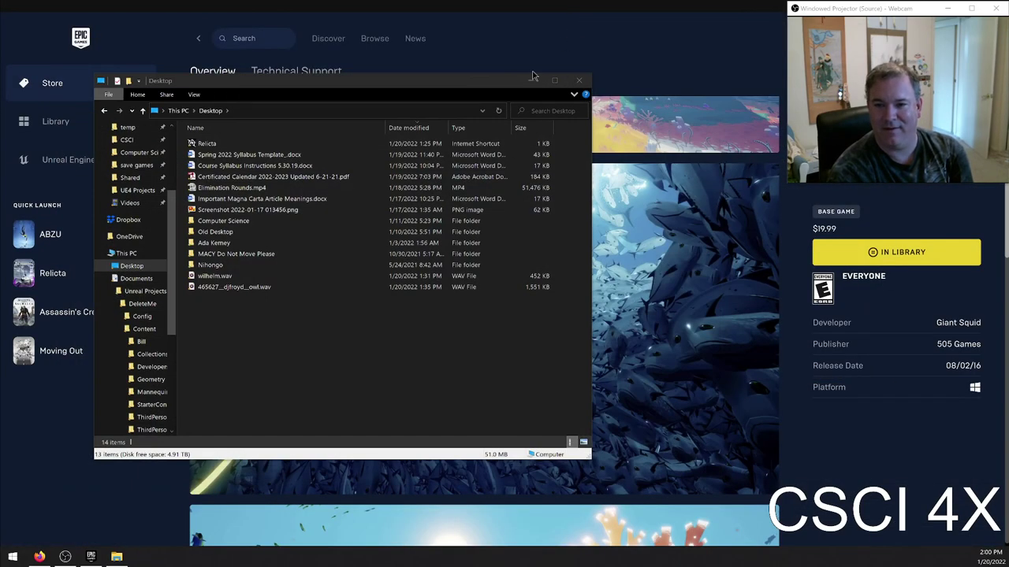
click(485, 81)
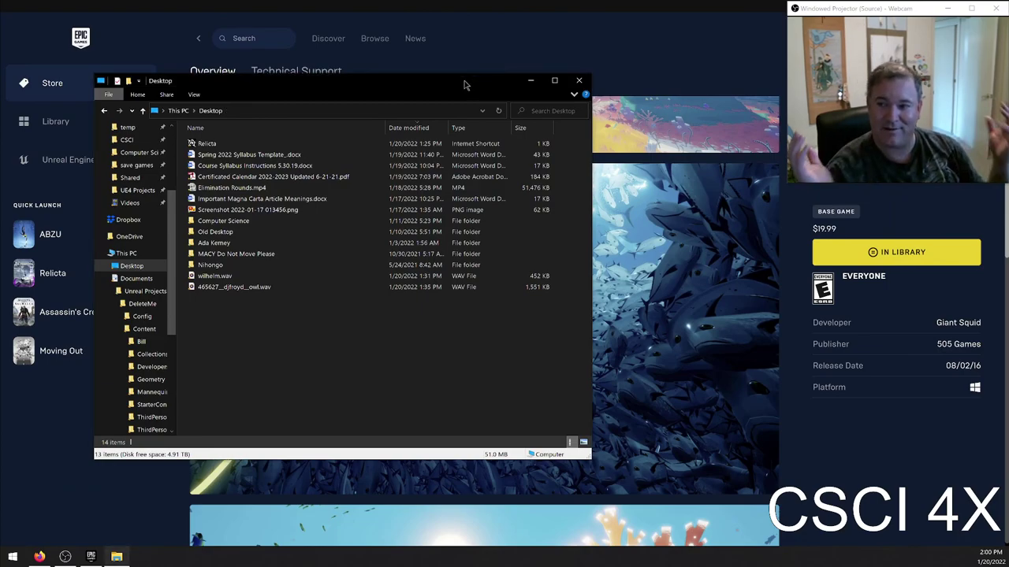